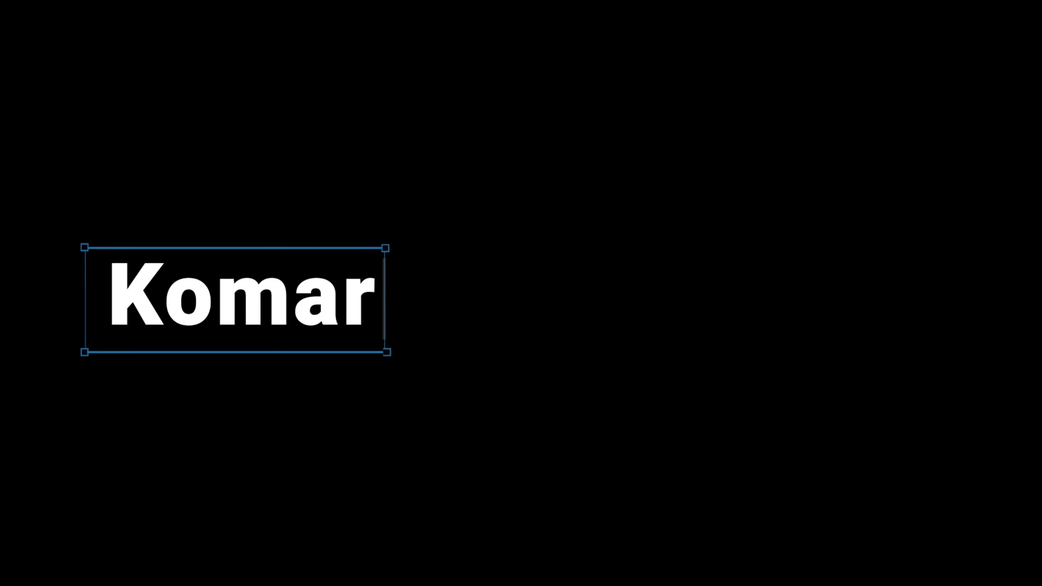
# Switch from Chrome to the Figma file Исходники_belhard showing the source-assets frame.
pyautogui.write('Design')
pyautogui.hotkey('ctrl', 'a')
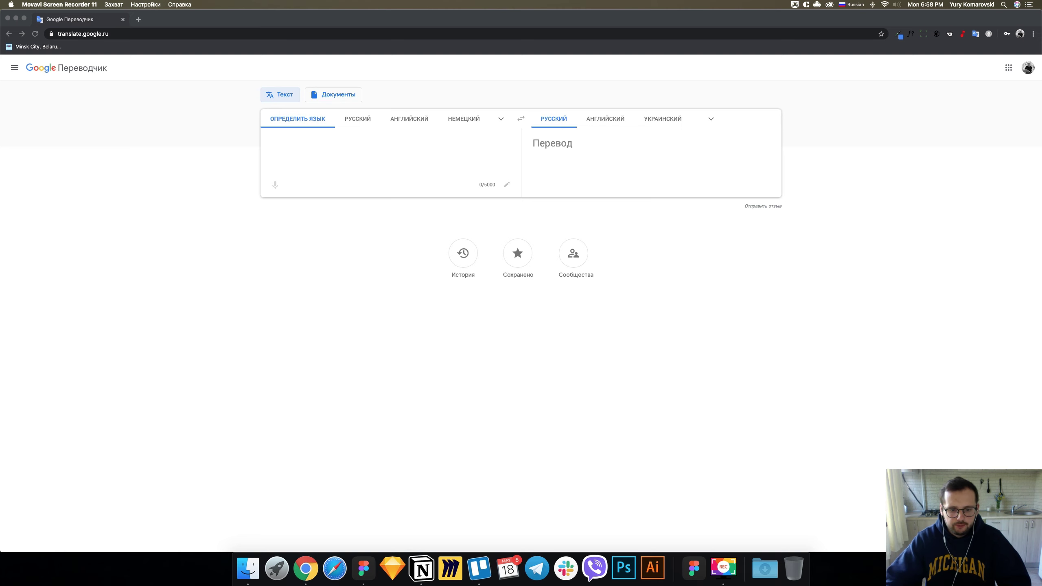
pyautogui.click(356, 572)
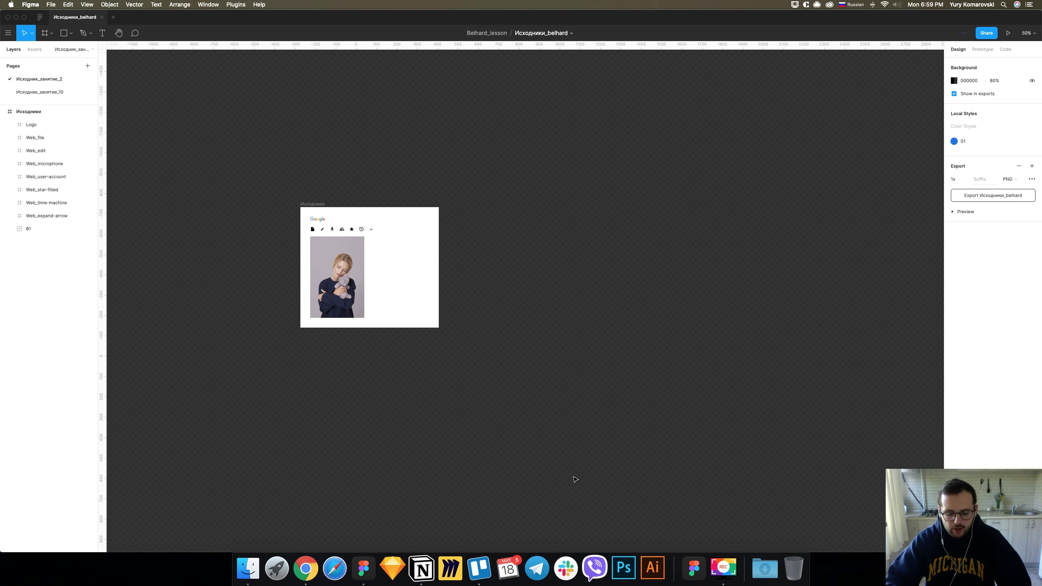
pyautogui.press('f')
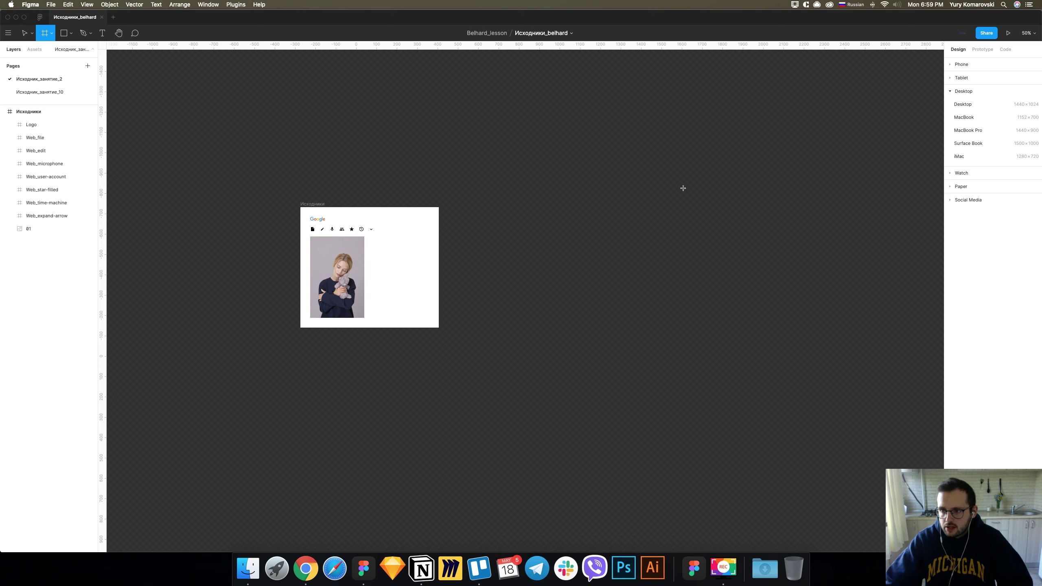
# Add a 1440×900 MacBook Pro frame and screenshot the Google Translate window.
pyautogui.click(968, 130)
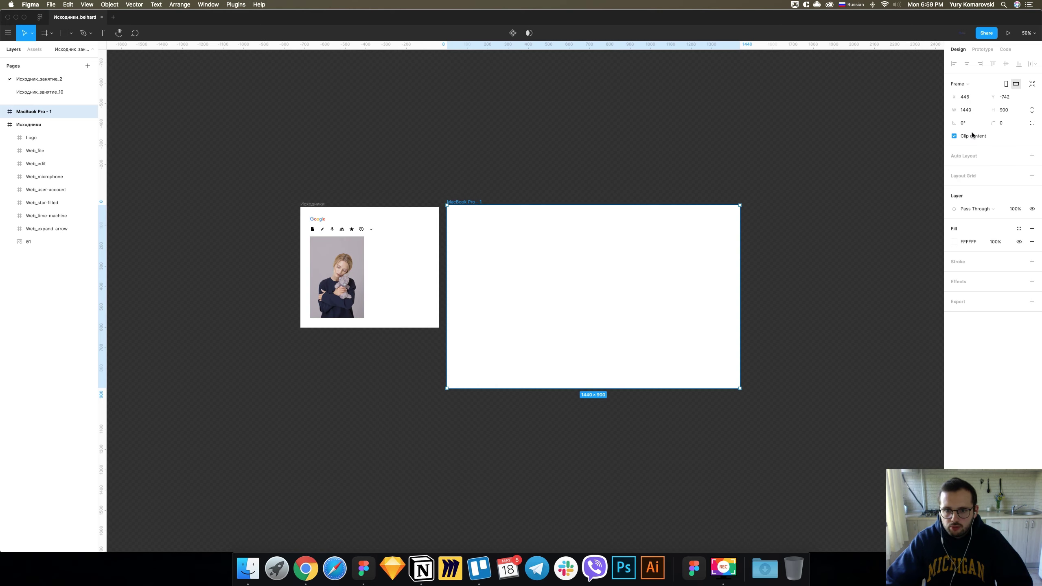
pyautogui.click(475, 190)
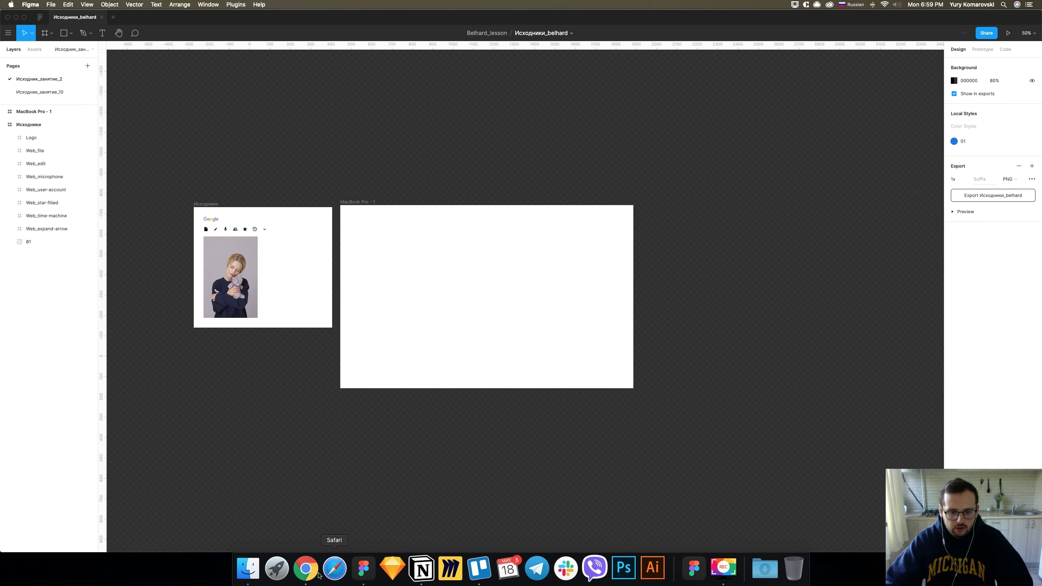
pyautogui.click(305, 569)
pyautogui.press('super+shift+4')
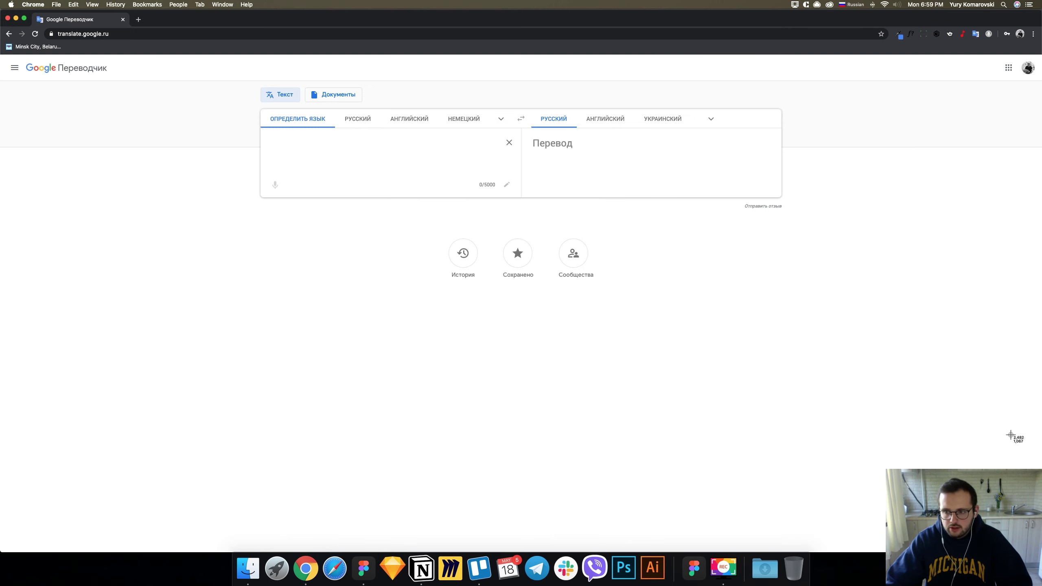
pyautogui.press('space')
pyautogui.click(492, 513)
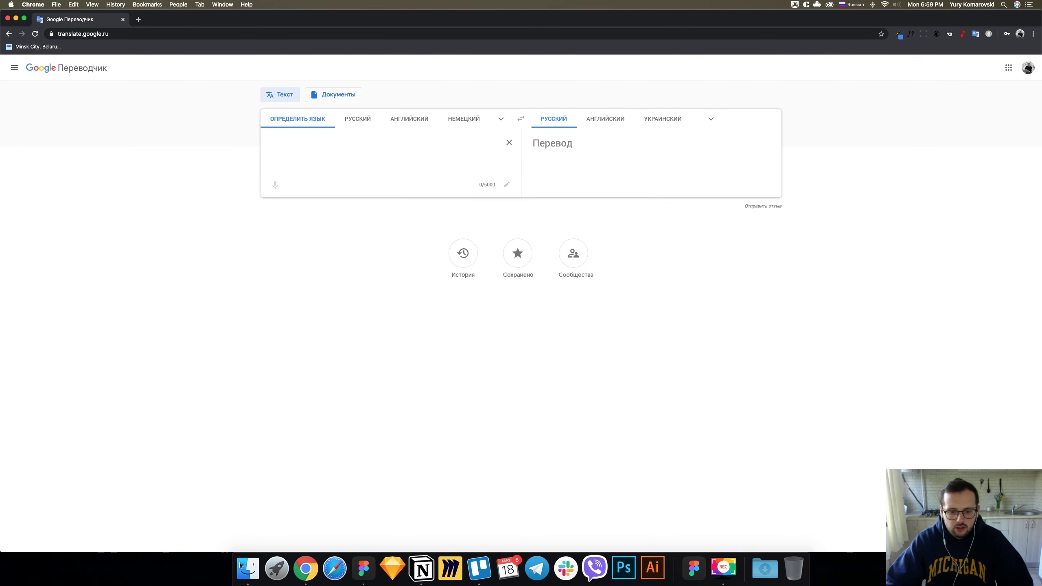
pyautogui.click(363, 568)
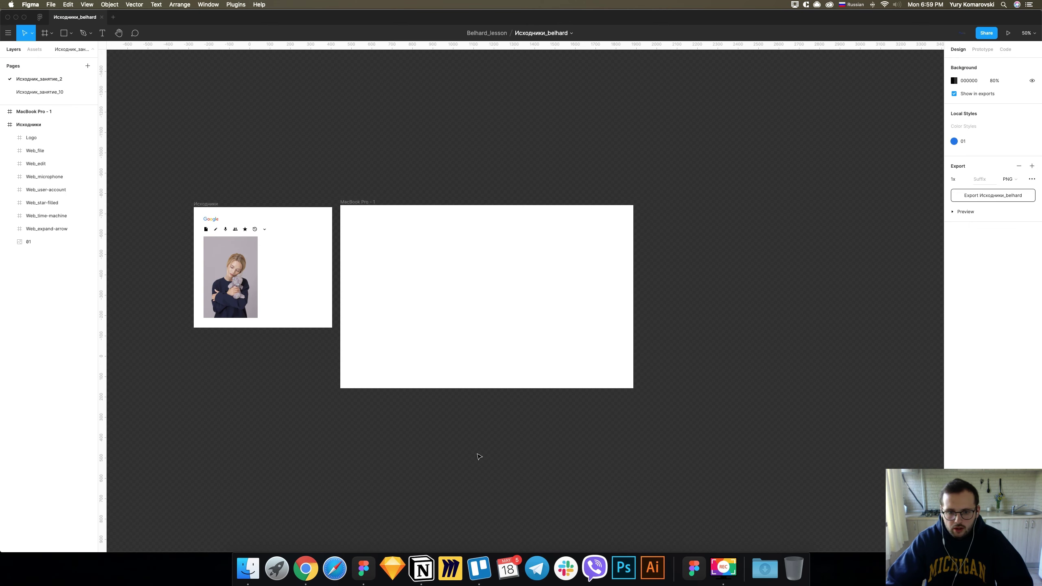
# Paste the Google Translate screenshot onto the canvas near the MacBook Pro frame.
pyautogui.press('super+v')
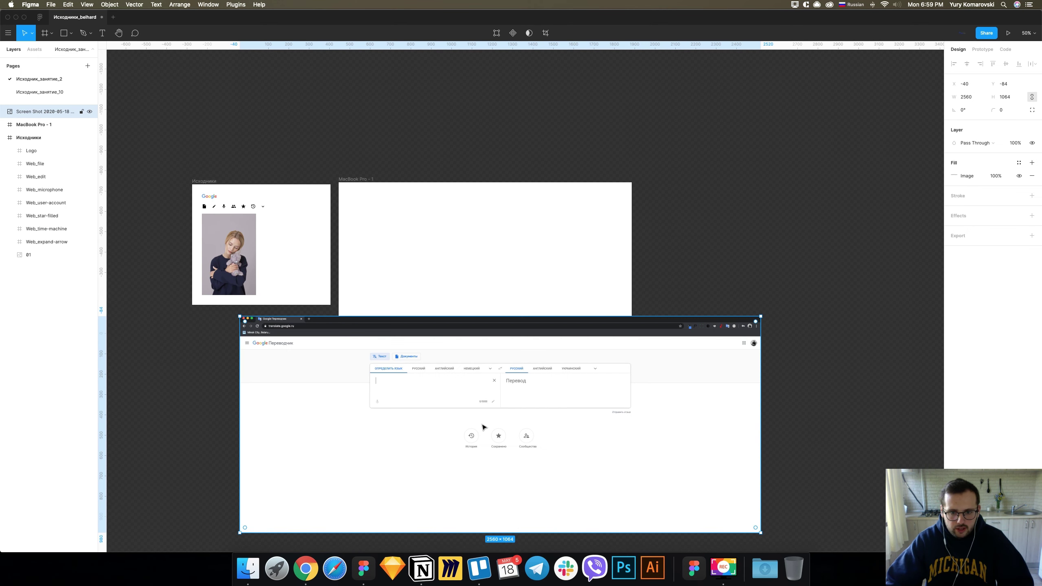
pyautogui.moveTo(483, 427); pyautogui.dragTo(601, 389)
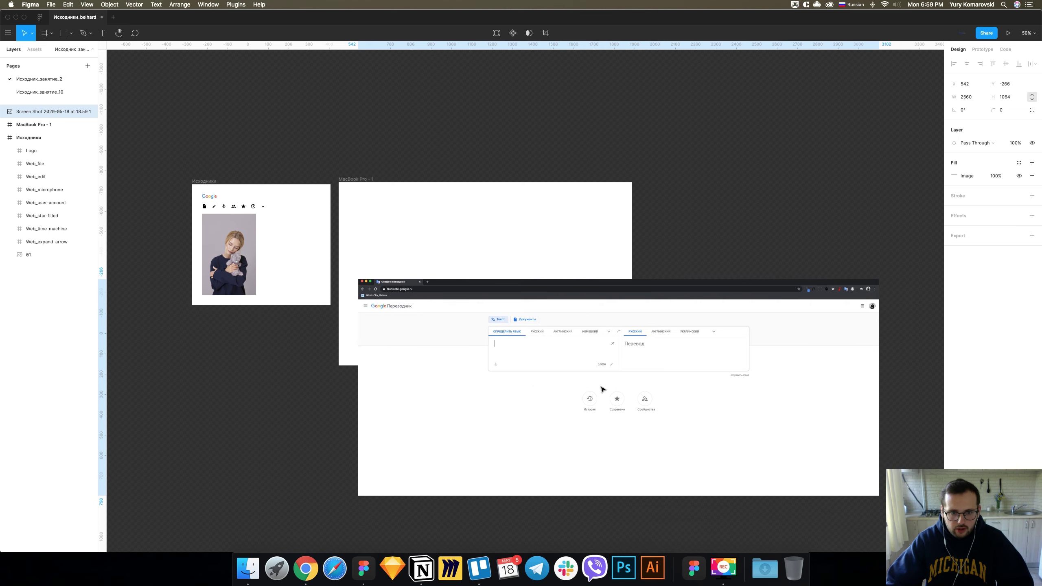
pyautogui.hotkey('shift', '0')
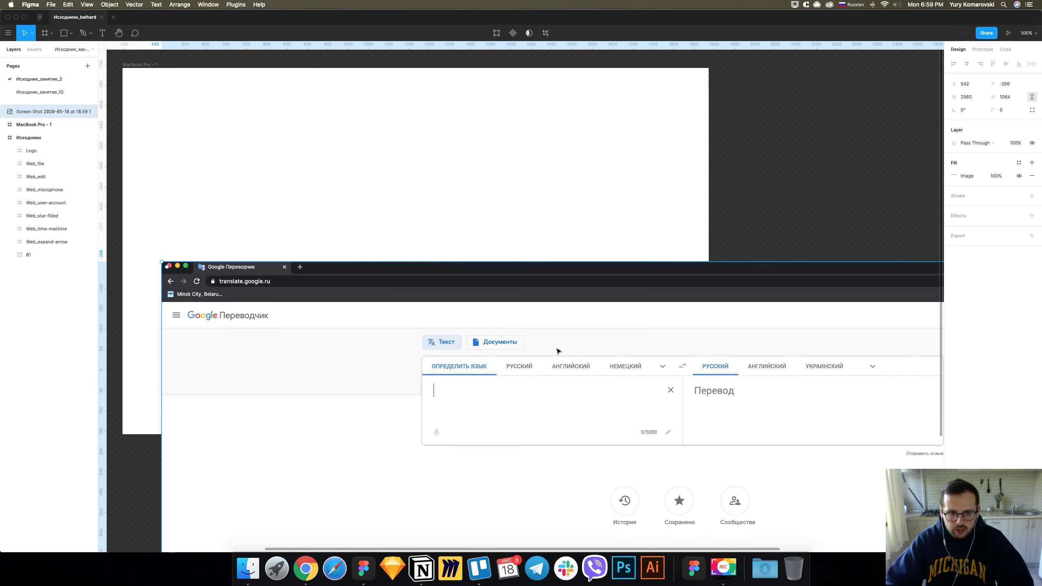
pyautogui.hscroll(2, 557, 350)
pyautogui.press('-')
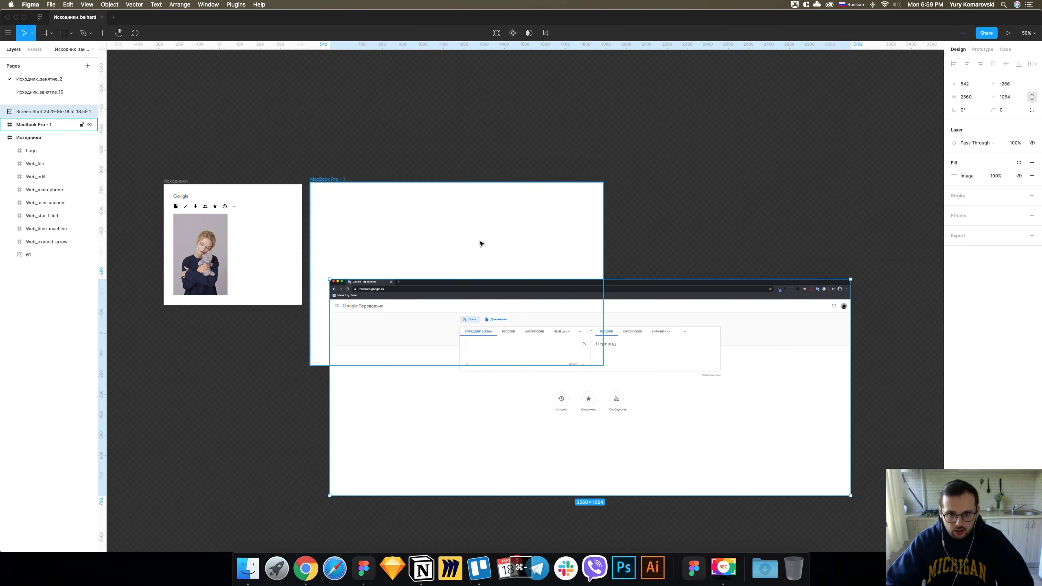
# Place the screenshot just below the MacBook Pro frame, then select the frame.
pyautogui.click(475, 242)
pyautogui.hotkey('shift', '0')
pyautogui.scroll(5, 387, 199)
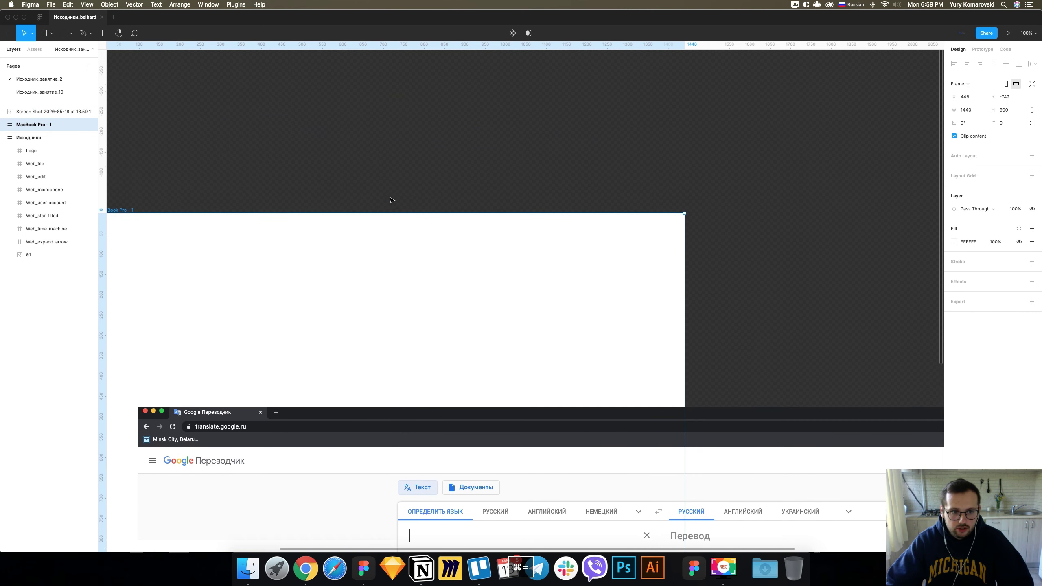
pyautogui.hscroll(-4, 388, 200)
pyautogui.scroll(1, 347, 263)
pyautogui.press('super+equal')
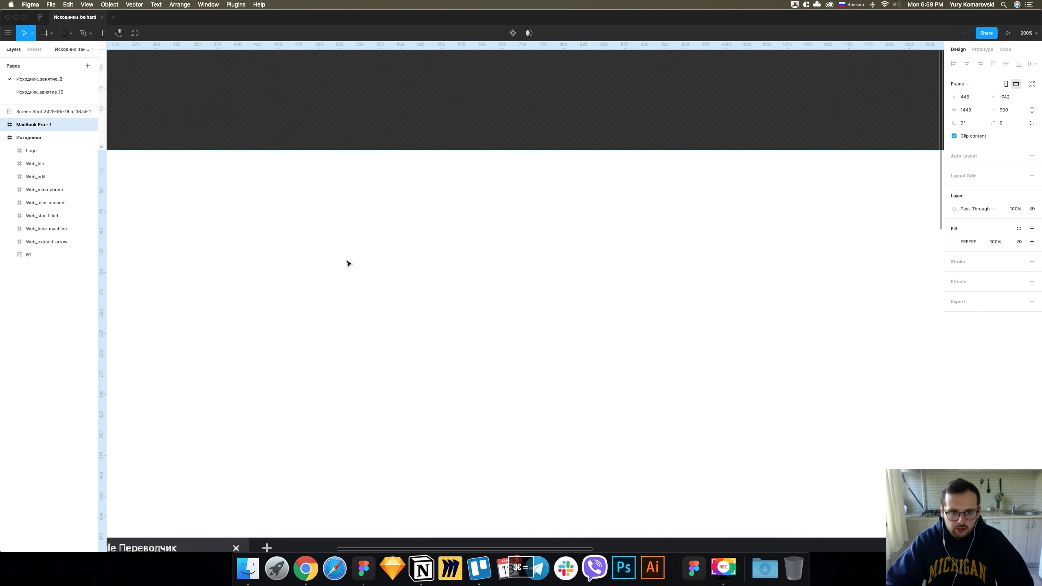
pyautogui.press('super+minus')
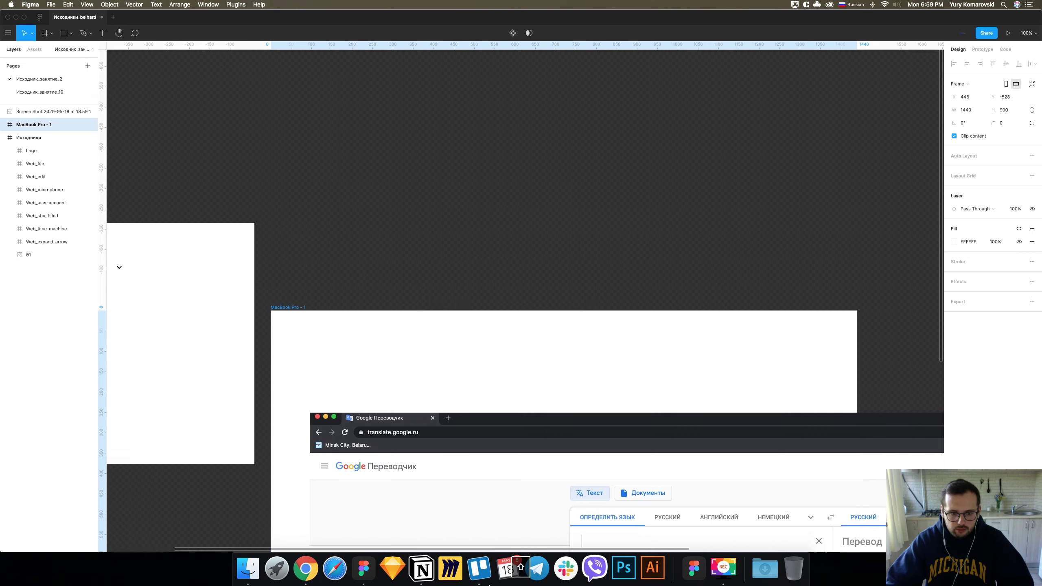
pyautogui.scroll(-5, 490, 477)
pyautogui.press('super+minus')
pyautogui.moveTo(524, 429)
pyautogui.mouseDown()
pyautogui.moveTo(597, 522)
pyautogui.moveTo(577, 507)
pyautogui.mouseUp()
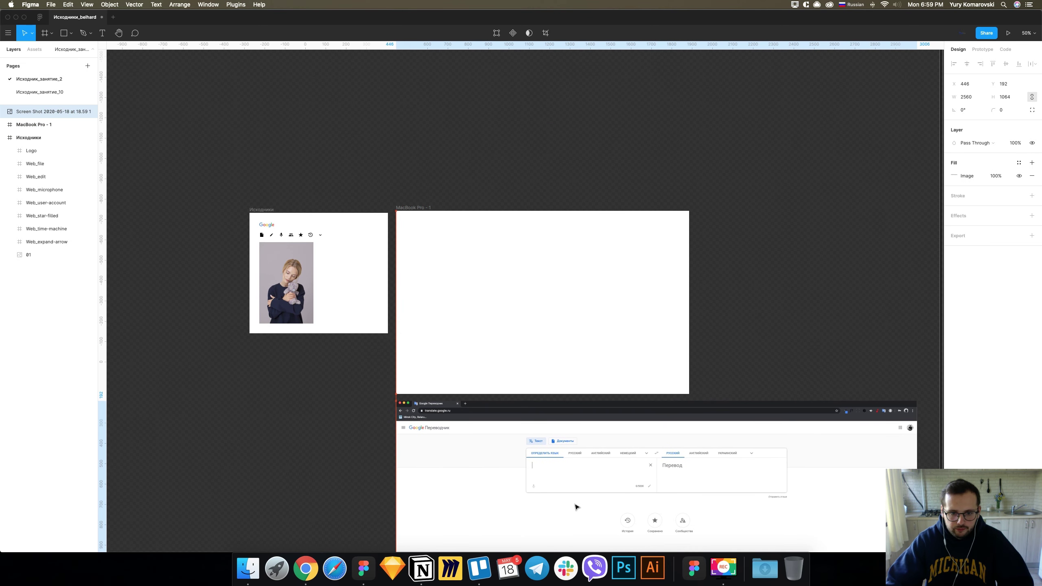
pyautogui.press('super+equal')
pyautogui.click(489, 334)
# Draw a full-width header rectangle 64 px tall across the frame top.
pyautogui.press('r')
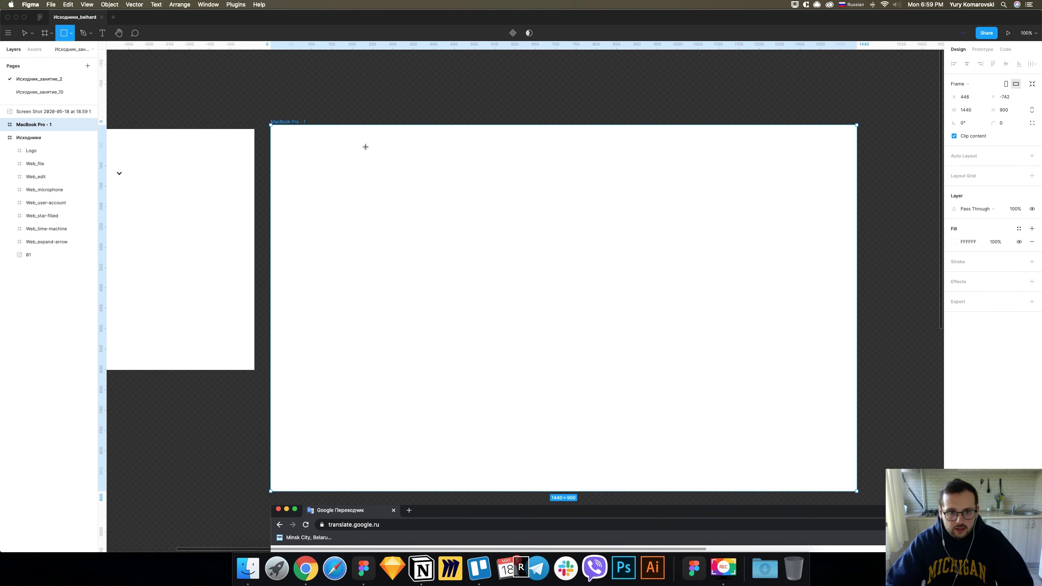
pyautogui.moveTo(271, 125); pyautogui.dragTo(856, 153)
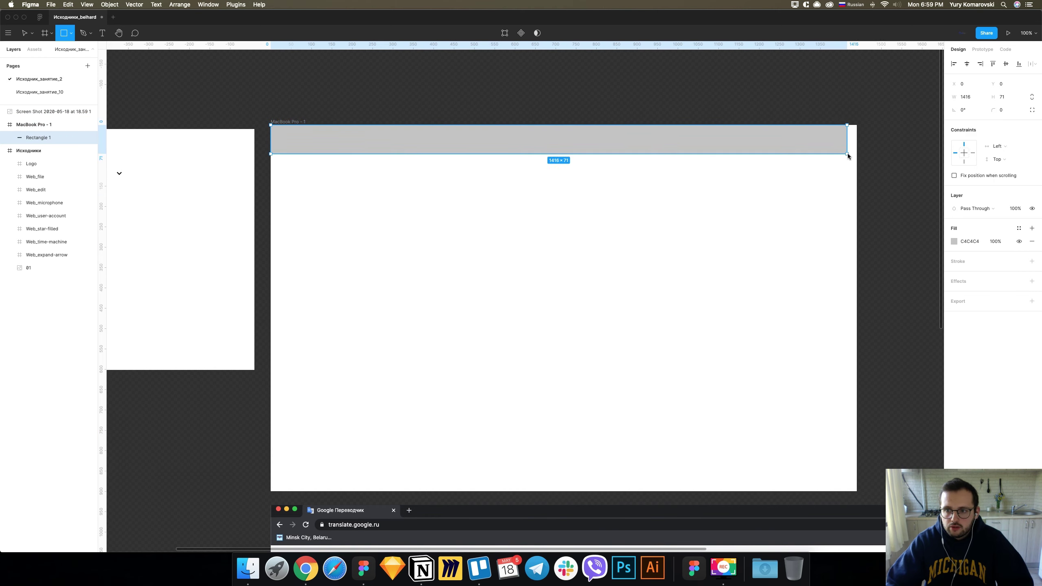
pyautogui.click(1011, 98)
pyautogui.write('64')
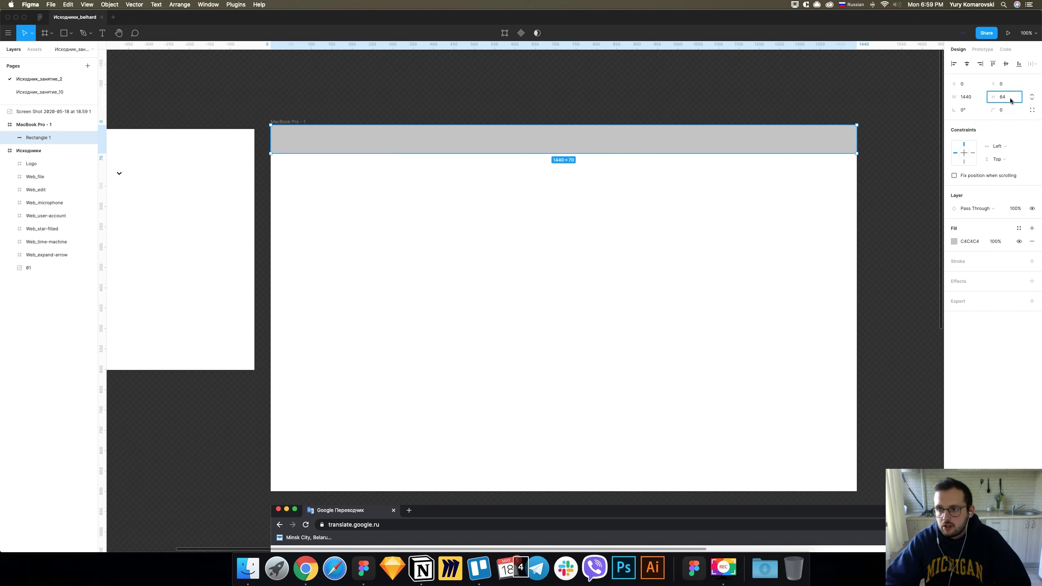
pyautogui.press('Return')
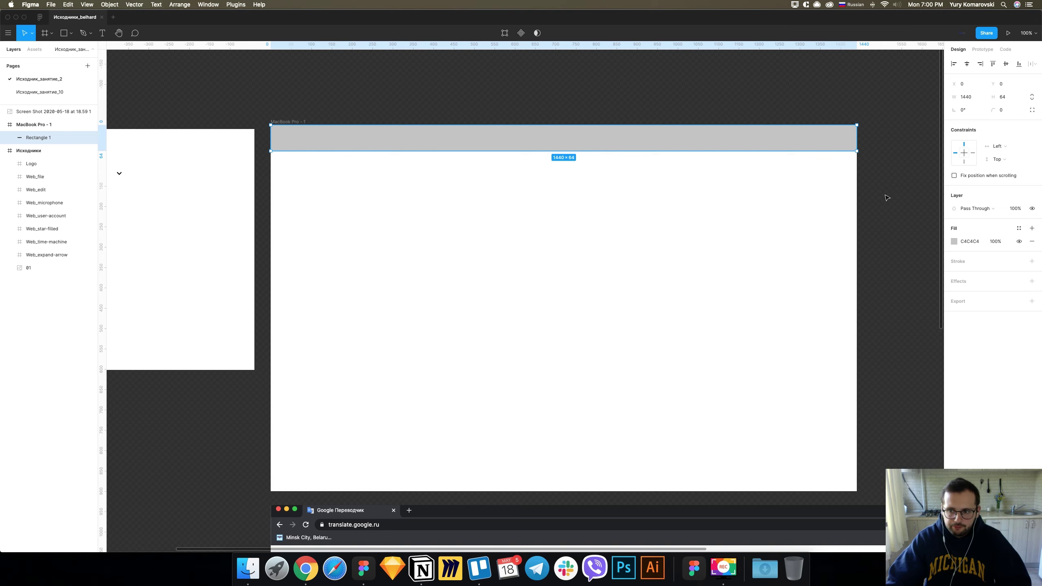
# Give the header bar a white FFFFFF fill.
pyautogui.click(535, 96)
pyautogui.click(604, 134)
pyautogui.click(953, 242)
pyautogui.write('fff')
pyautogui.press('Return')
pyautogui.scroll(-1, 503, 109)
pyautogui.scroll(-5, 503, 109)
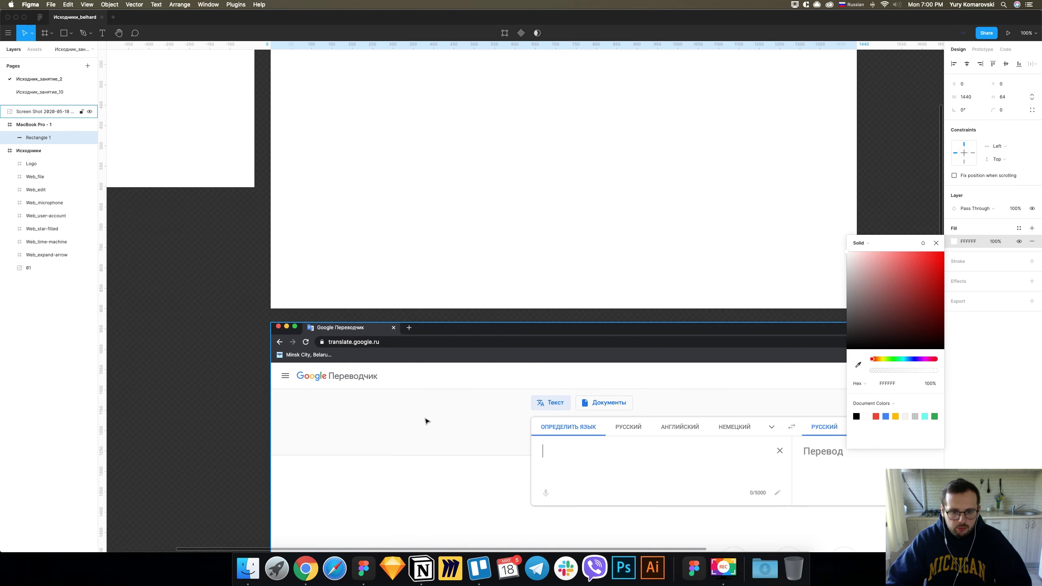
pyautogui.scroll(1, 326, 394)
pyautogui.scroll(3, 512, 319)
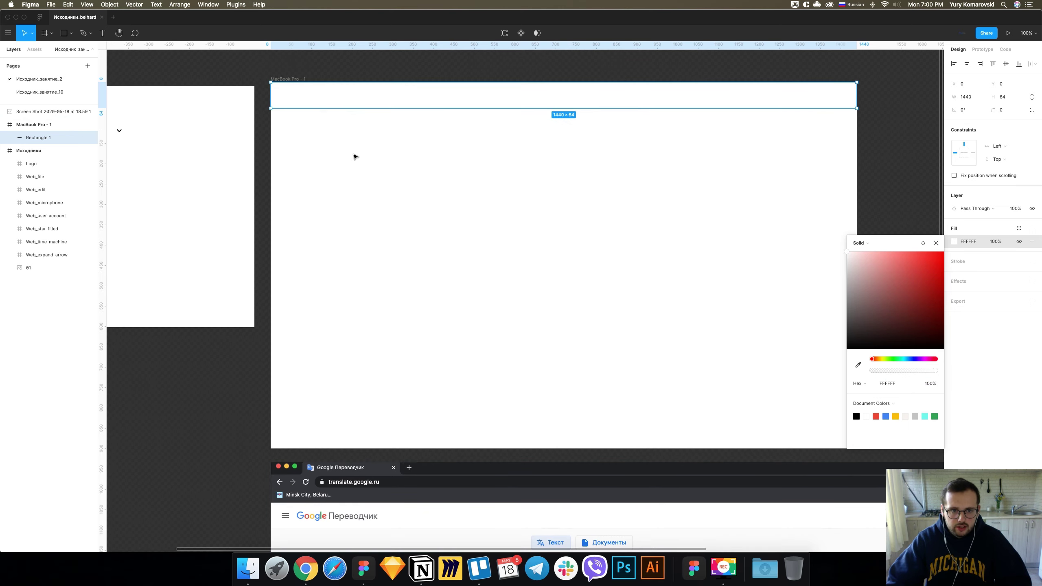
pyautogui.scroll(2, 361, 246)
pyautogui.click(343, 136)
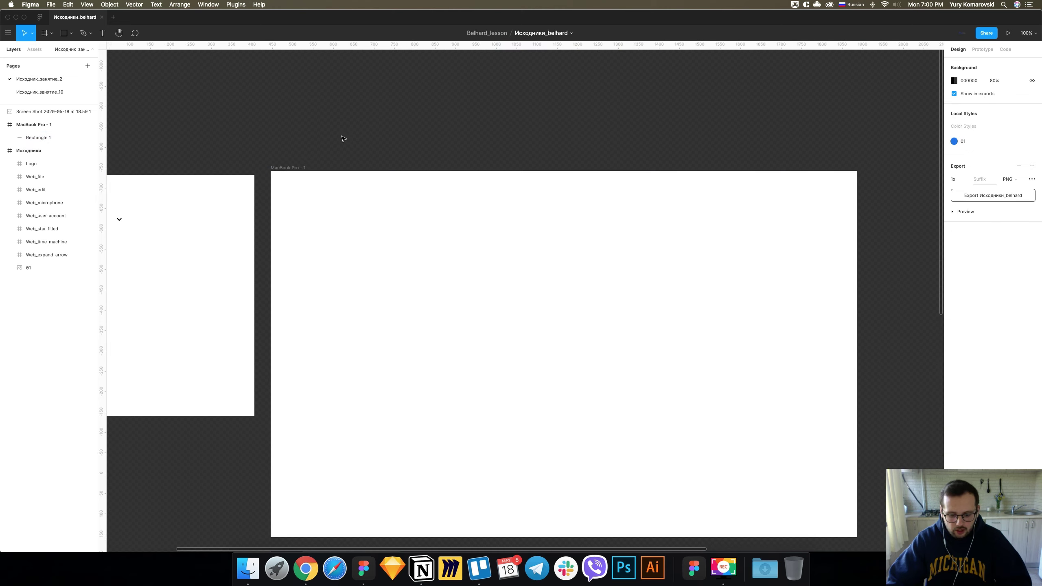
# Draw a 1440×1 divider line under the header, black at 8% opacity.
pyautogui.press('r')
pyautogui.moveTo(271, 222); pyautogui.dragTo(856, 222)
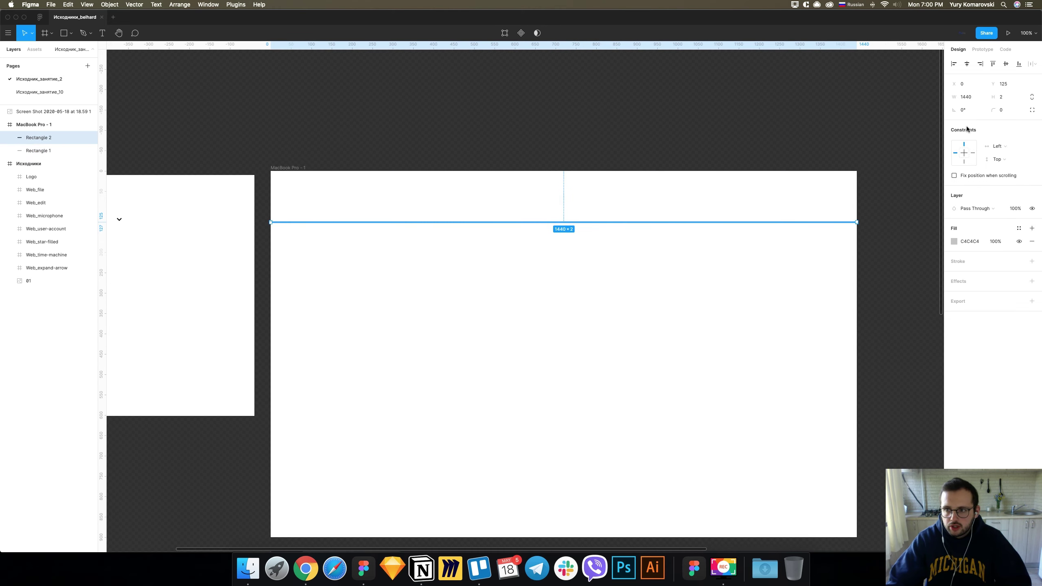
pyautogui.click(1009, 97)
pyautogui.write('1')
pyautogui.press('Return')
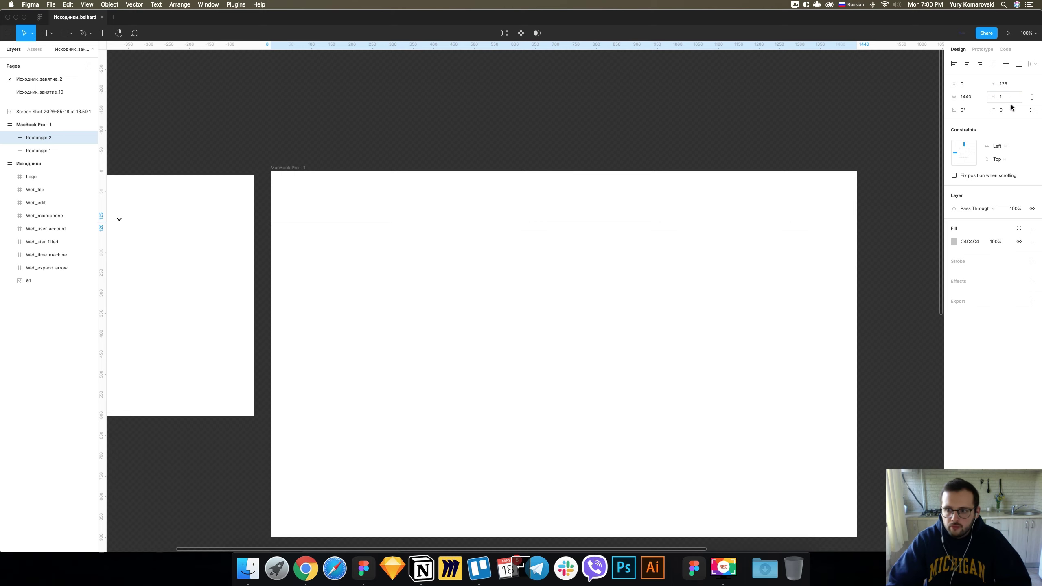
pyautogui.click(954, 241)
pyautogui.moveTo(882, 308); pyautogui.dragTo(737, 419)
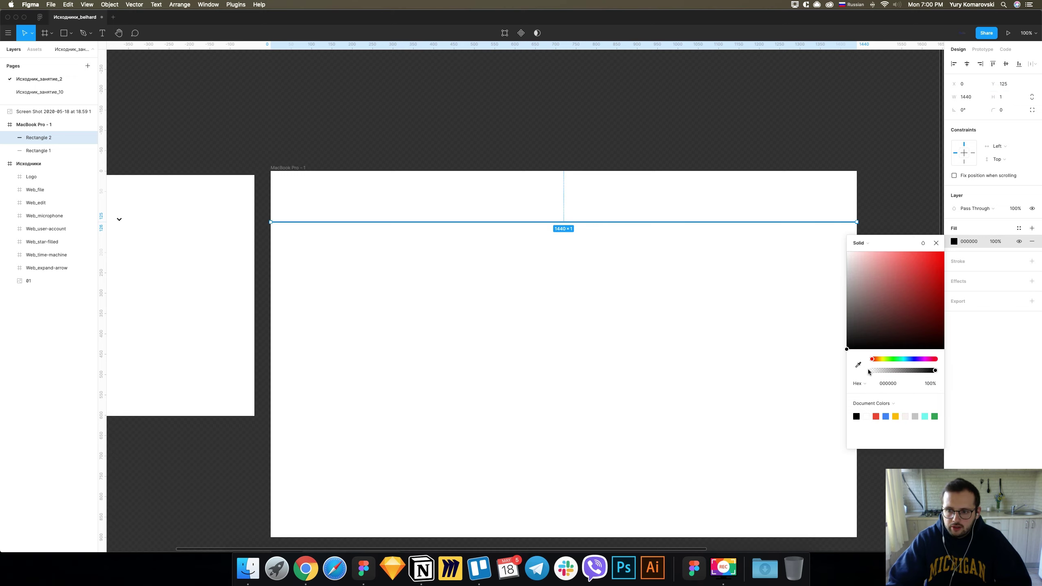
pyautogui.click(881, 371)
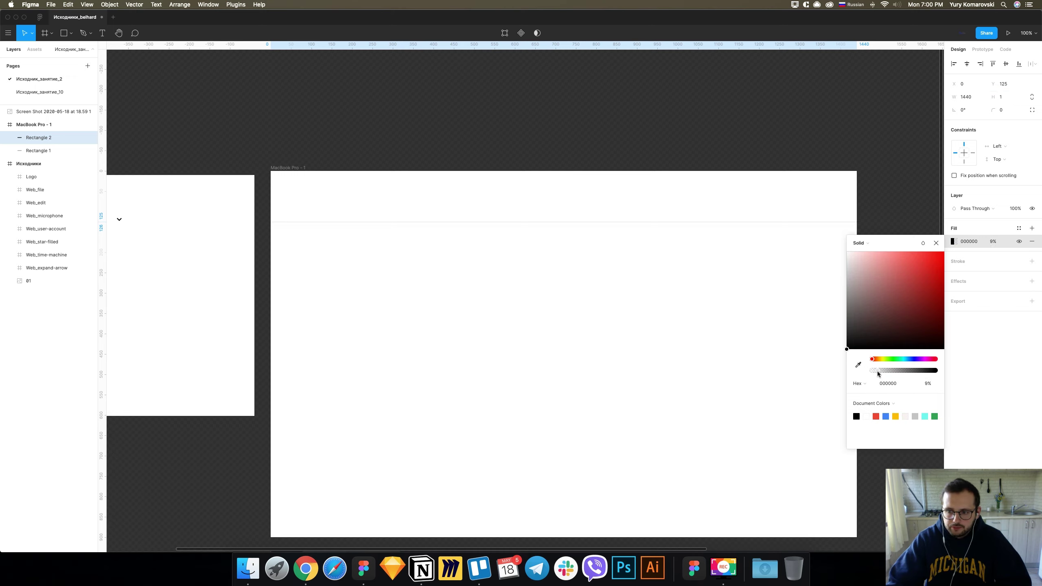
pyautogui.click(639, 324)
pyautogui.press('super+equal')
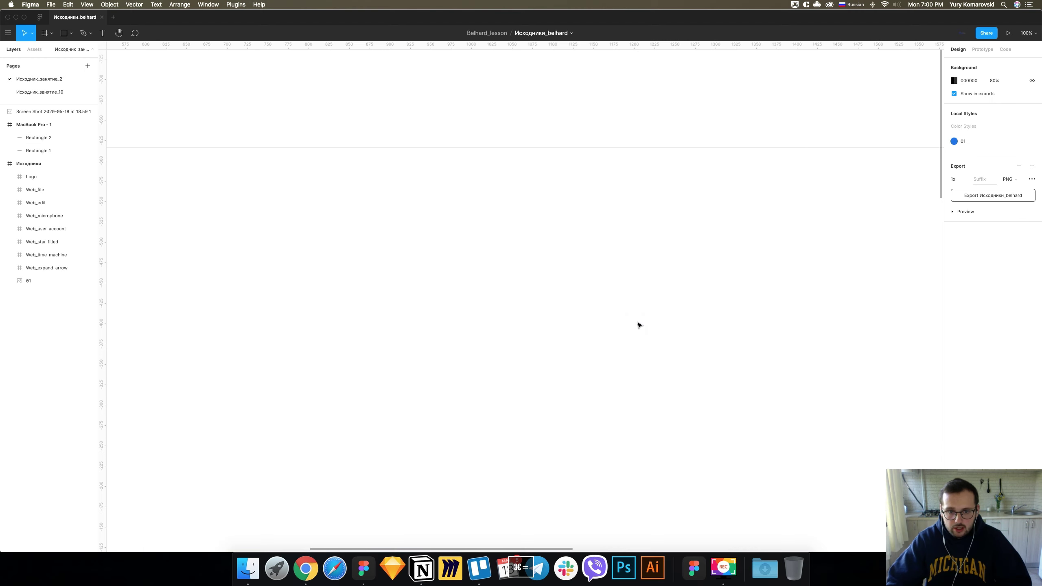
pyautogui.press('super+minus')
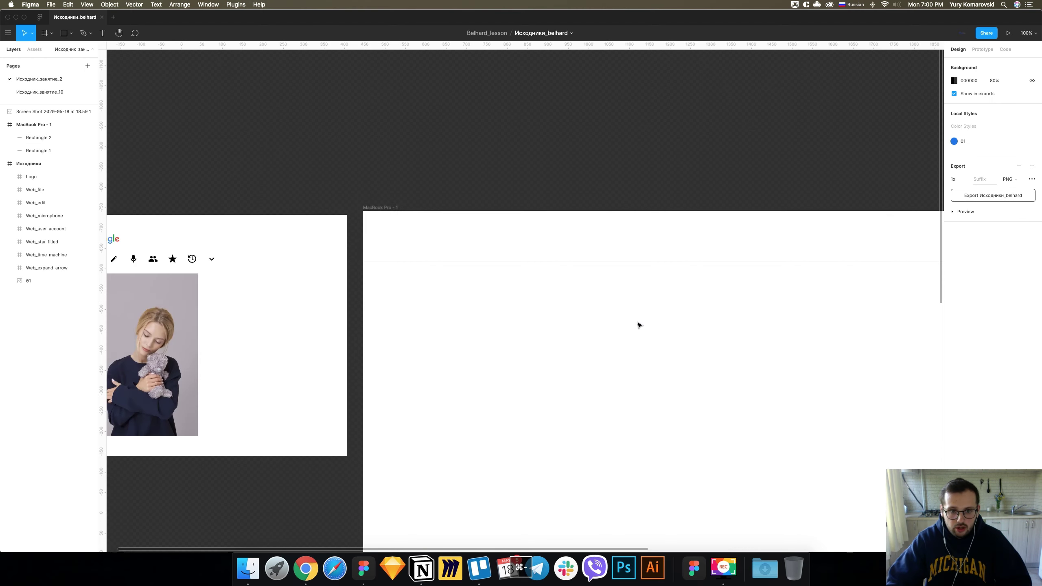
# Nudge the divider line higher so it sits directly beneath the header.
pyautogui.click(588, 261)
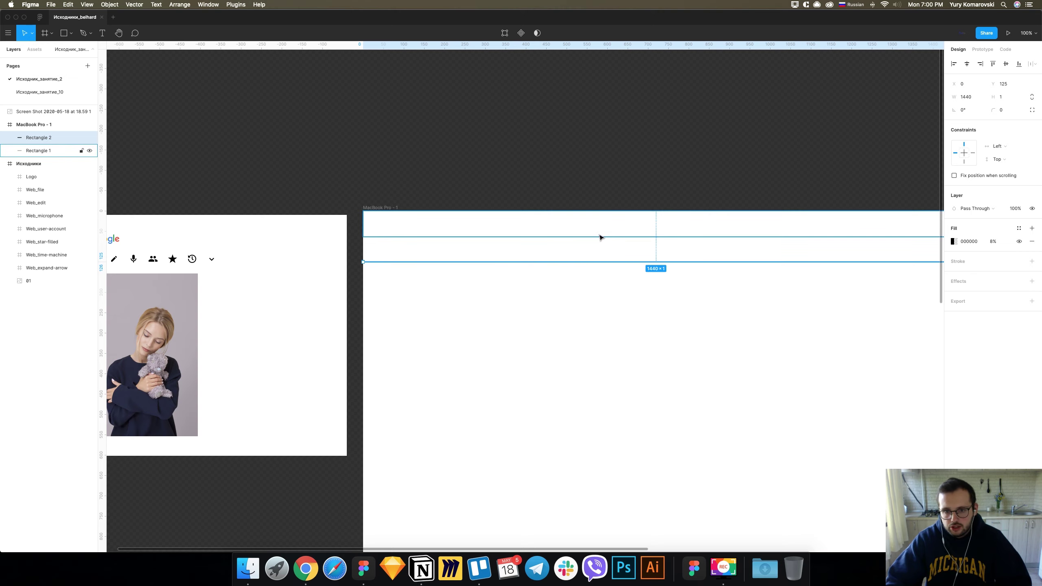
pyautogui.hotkey('shift', 'Up')
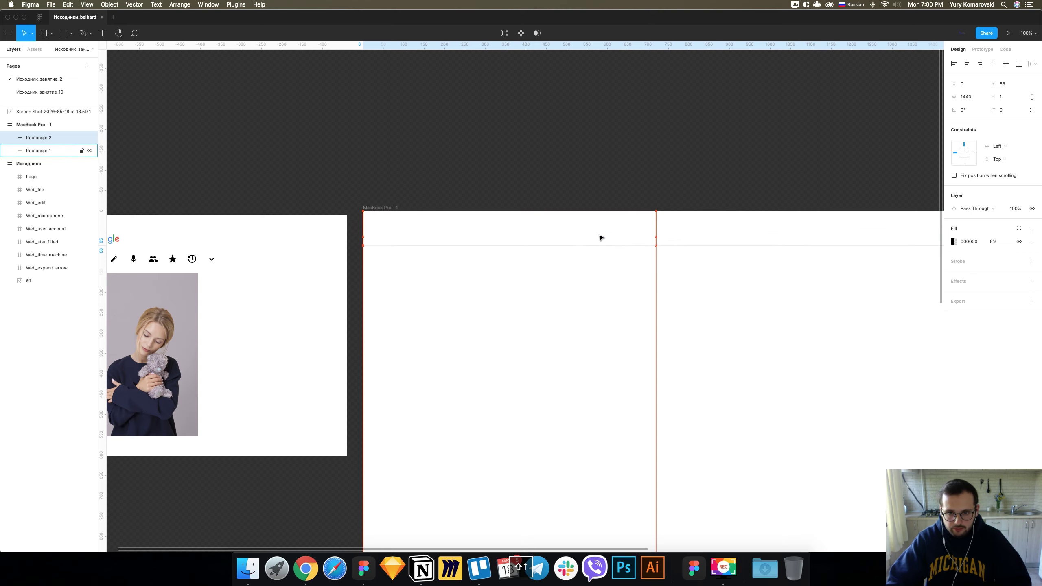
pyautogui.hotkey('shift', 'Up')
pyautogui.press('super+equal')
pyautogui.hotkey('shift', 'Up')
pyautogui.hotkey('shift', 'Up')
pyautogui.press('Up')
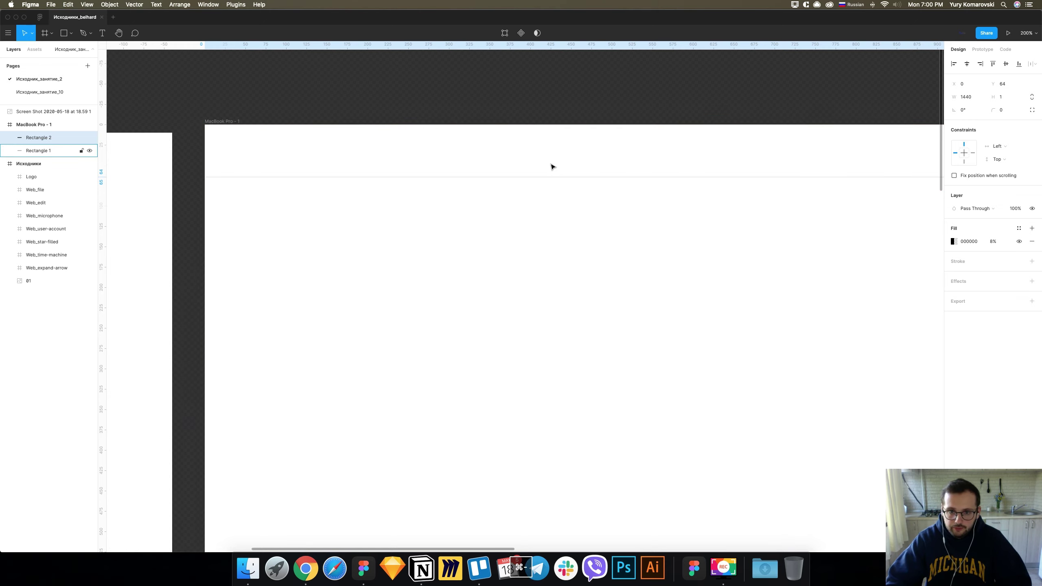
pyautogui.press('super+minus')
pyautogui.press('Escape')
pyautogui.hscroll(3, 552, 166)
pyautogui.press('super+minus')
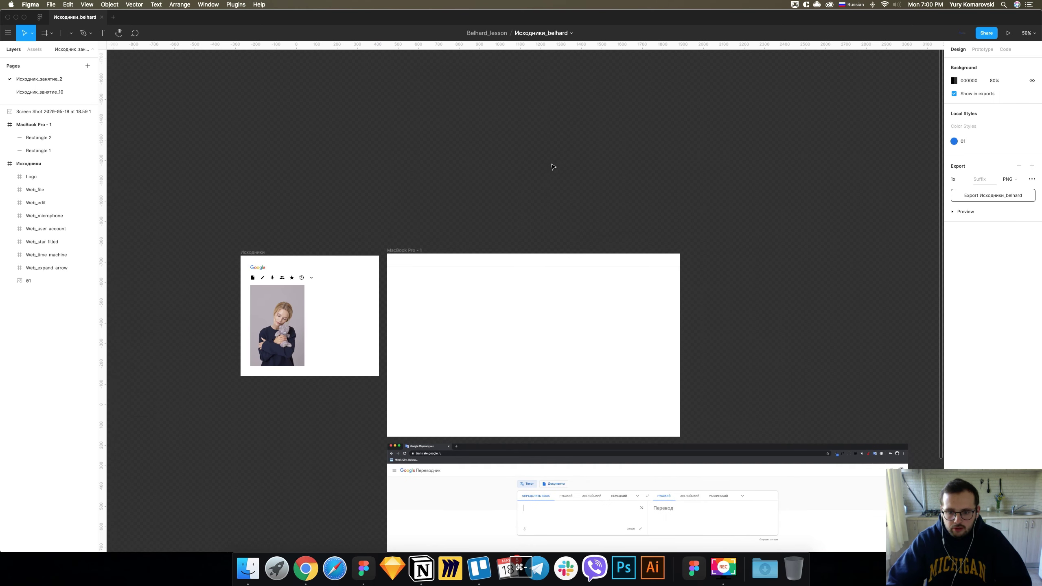
# Eyedrop the screenshot's FAFAFA off-white into the MacBook Pro frame's fill.
pyautogui.scroll(-2, 573, 235)
pyautogui.click(413, 232)
pyautogui.click(952, 255)
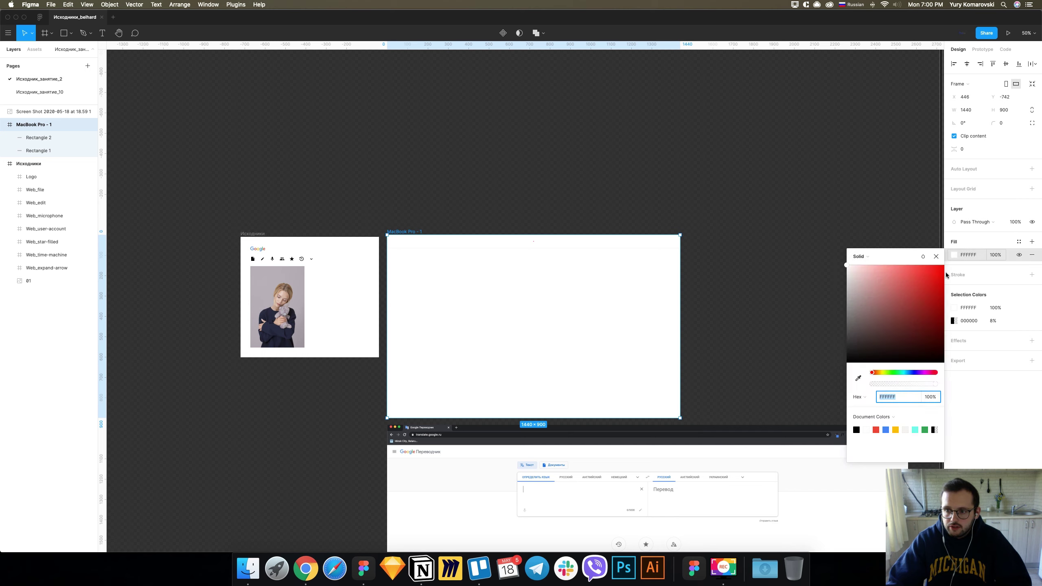
pyautogui.click(857, 377)
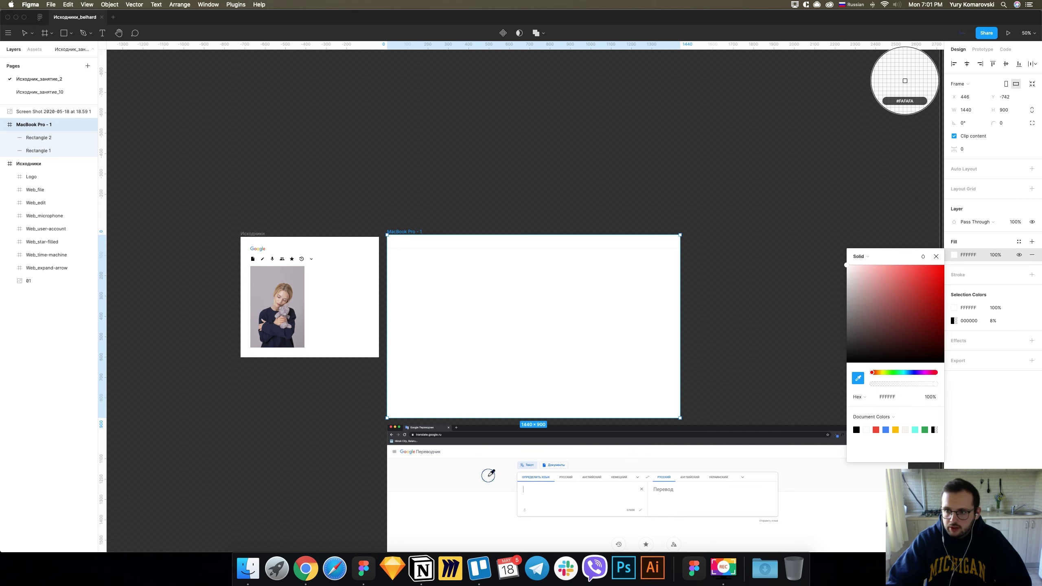
pyautogui.click(497, 476)
pyautogui.click(937, 256)
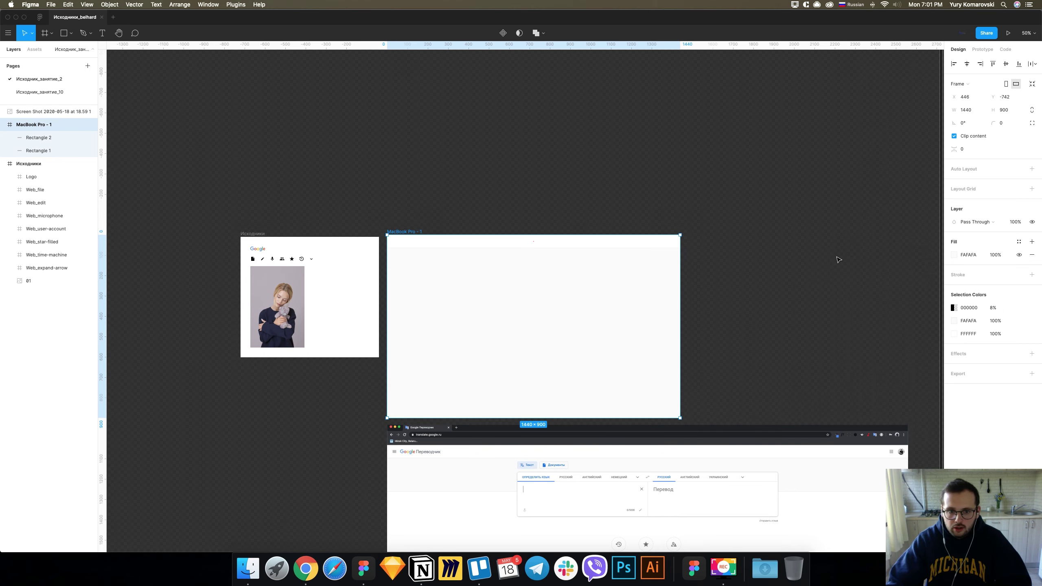
pyautogui.click(802, 256)
pyautogui.hotkey('shift', '0')
pyautogui.scroll(-1, 803, 257)
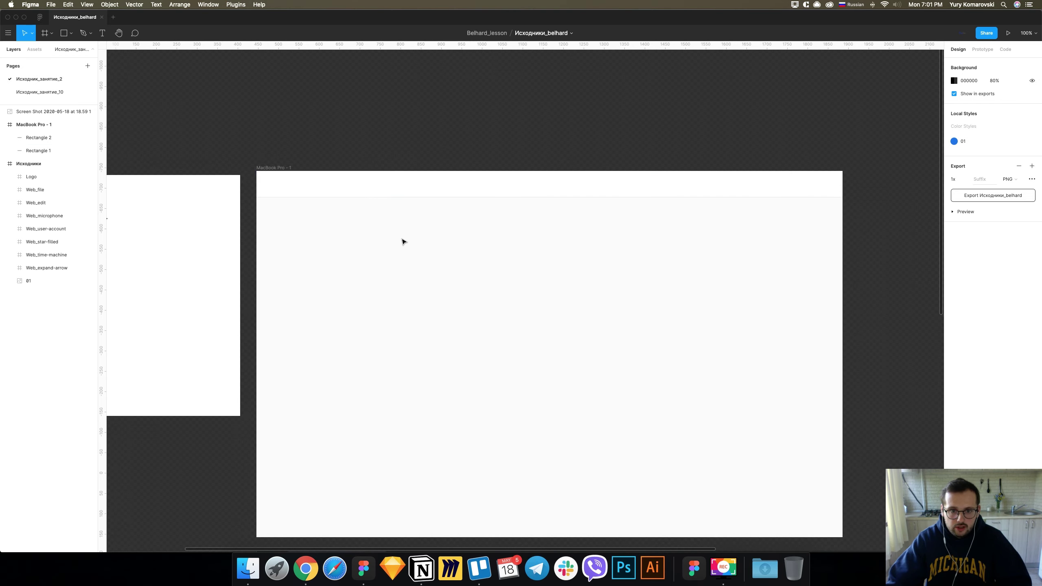
# Zoom in on the header and draw a small 36×30 rectangle at its left end.
pyautogui.press('super+minus')
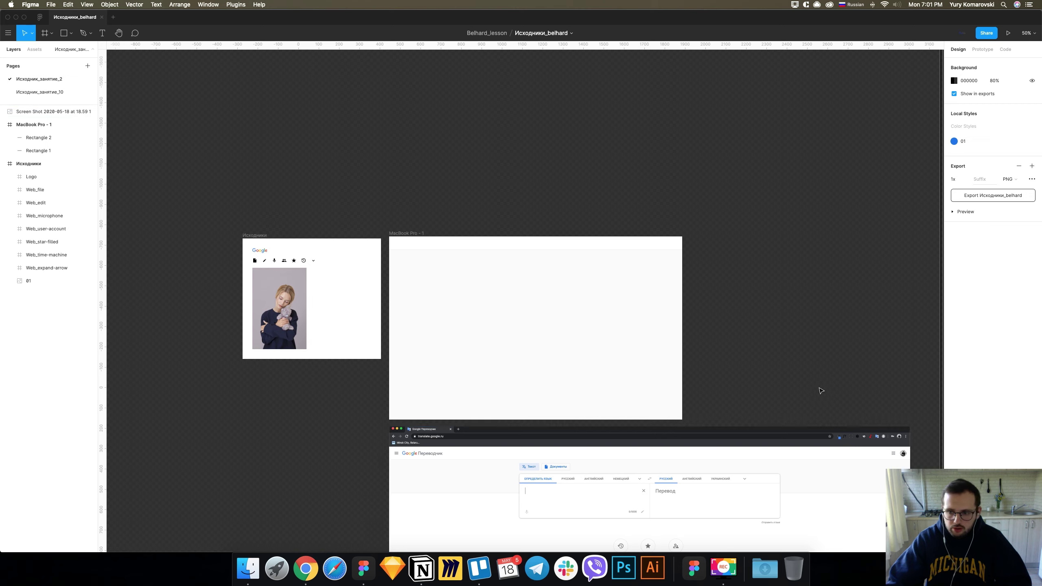
pyautogui.press('super+equal')
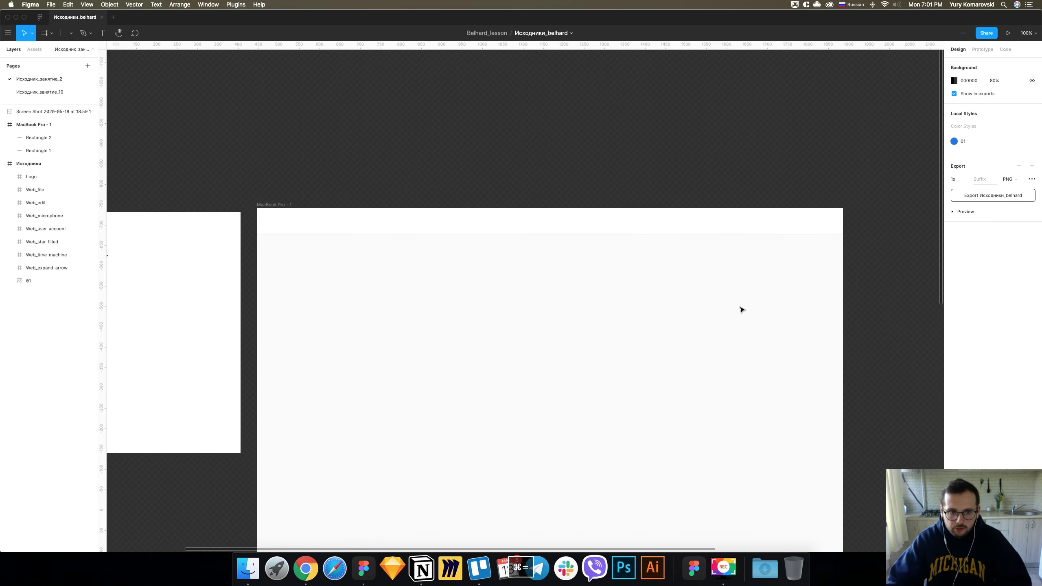
pyautogui.press('super+equal')
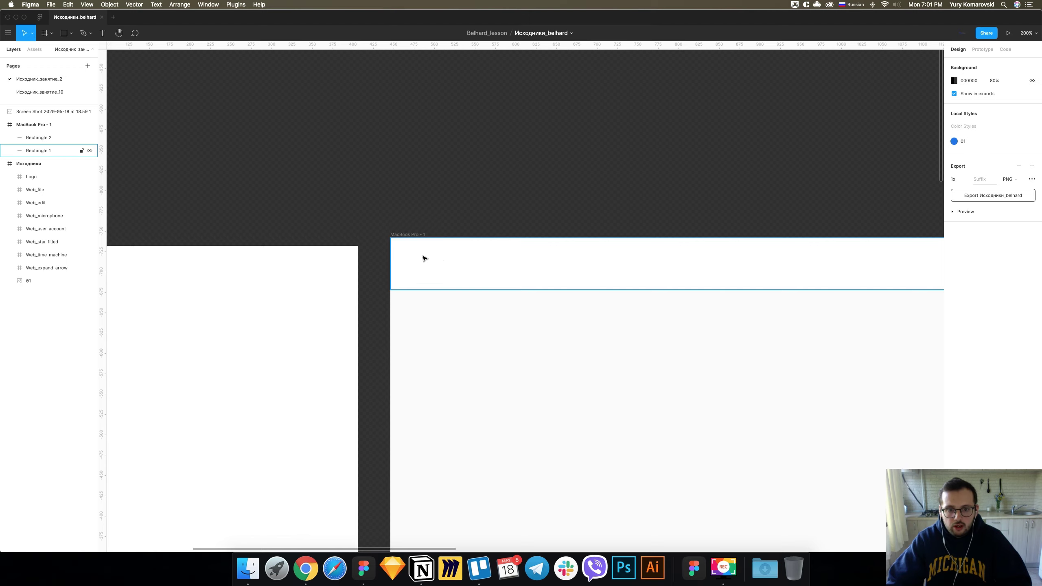
pyautogui.press('r')
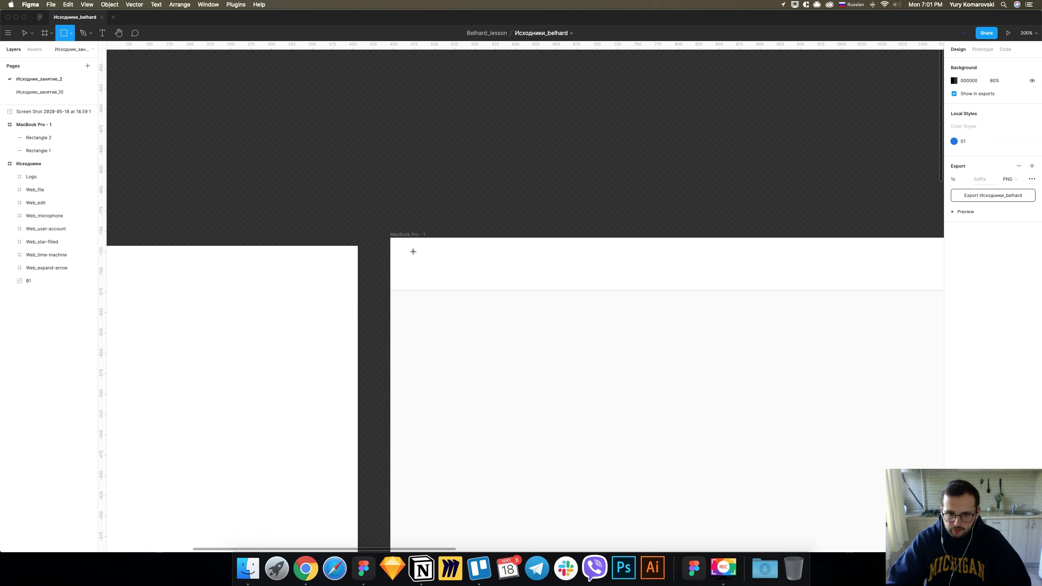
pyautogui.moveTo(414, 252); pyautogui.dragTo(444, 276)
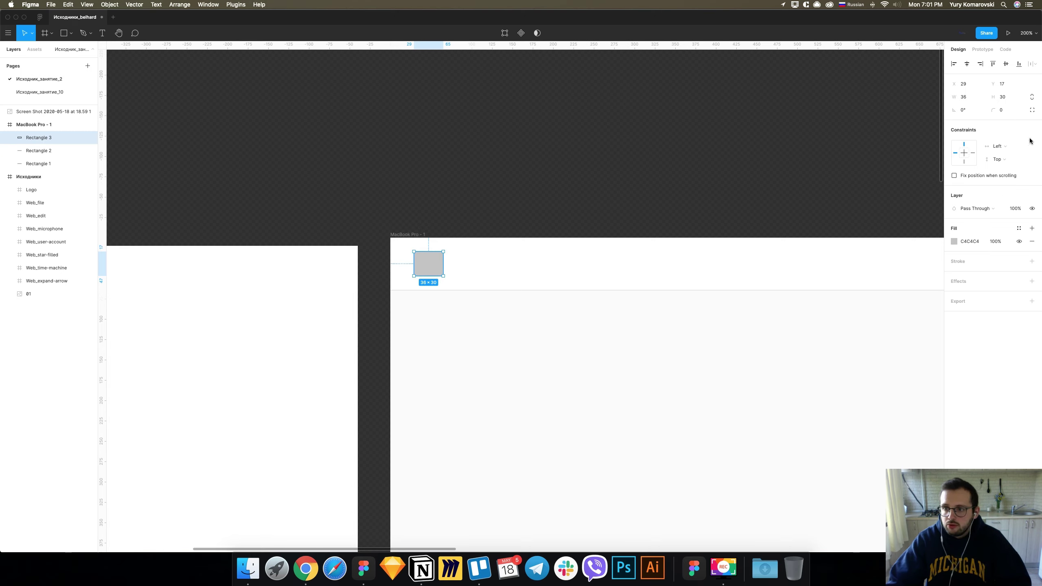
# Resize the header rectangle to a 24×24 square and nudge it into place.
pyautogui.click(982, 99)
pyautogui.write('24')
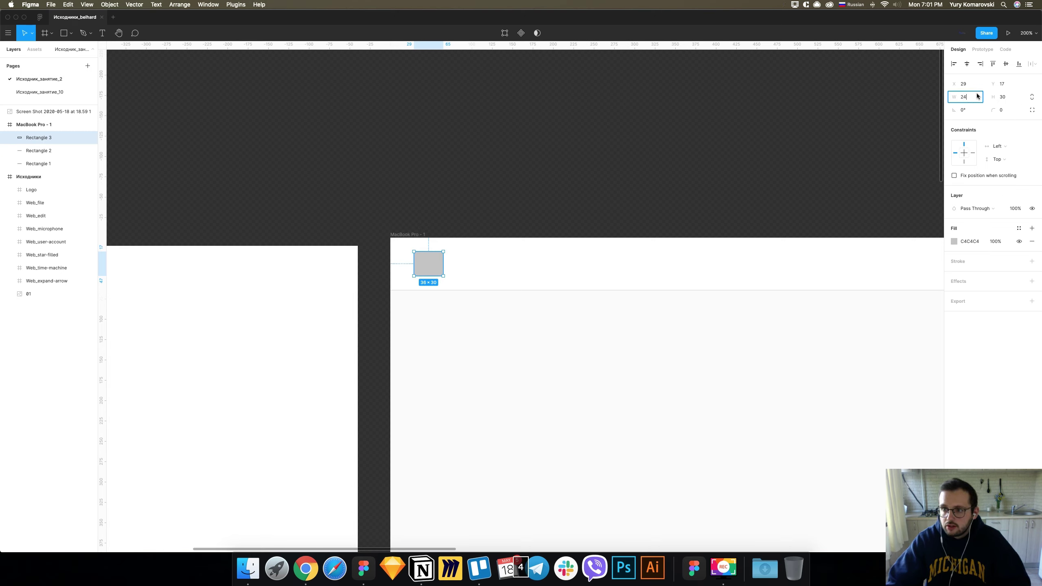
pyautogui.press('Tab')
pyautogui.write('24')
pyautogui.press('Return')
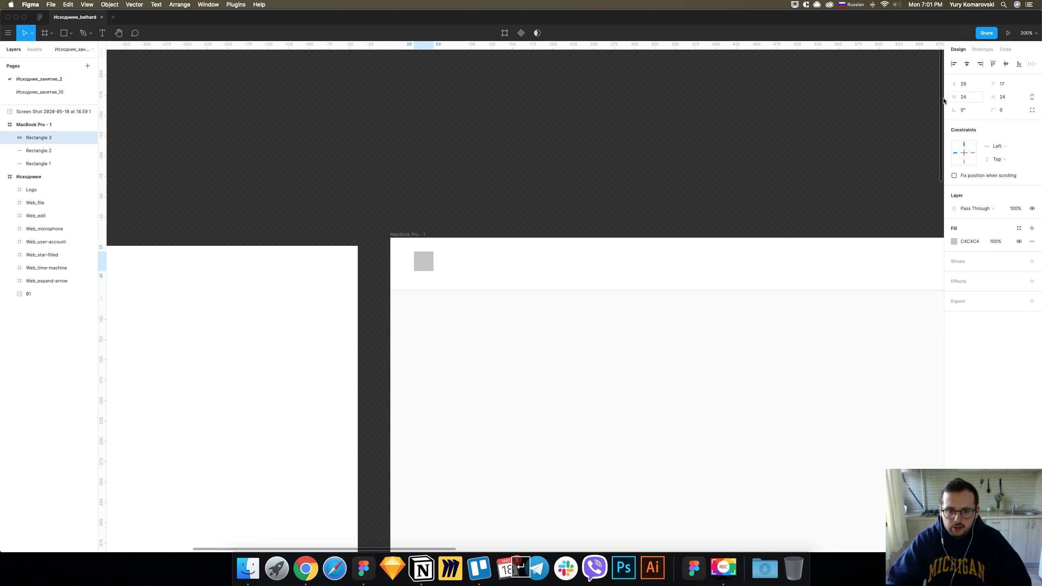
pyautogui.press('+')
pyautogui.press('Down')
pyautogui.press('Down')
pyautogui.press('Down')
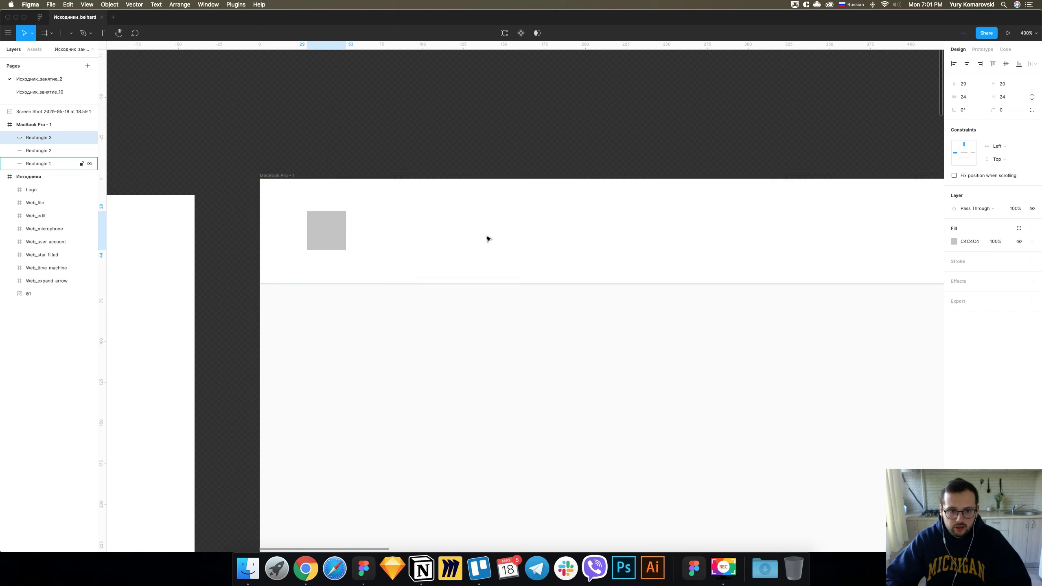
pyautogui.hotkey('shift', 'Right')
pyautogui.hotkey('shift', 'Right')
pyautogui.press('Left')
pyautogui.press('-')
pyautogui.click(473, 203)
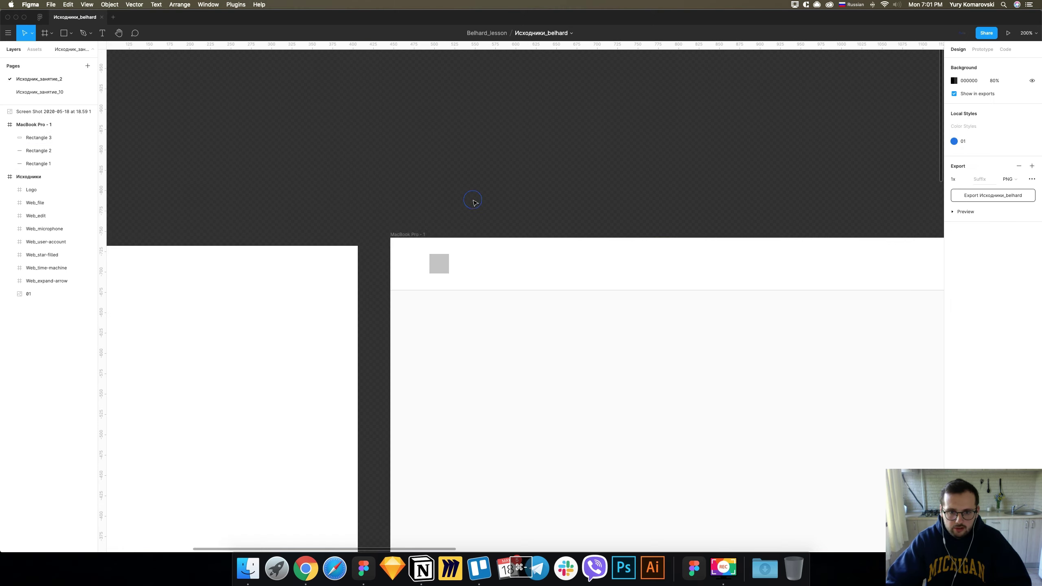
# Try a white fill on the square, then undo it back to grey.
pyautogui.click(446, 263)
pyautogui.click(953, 241)
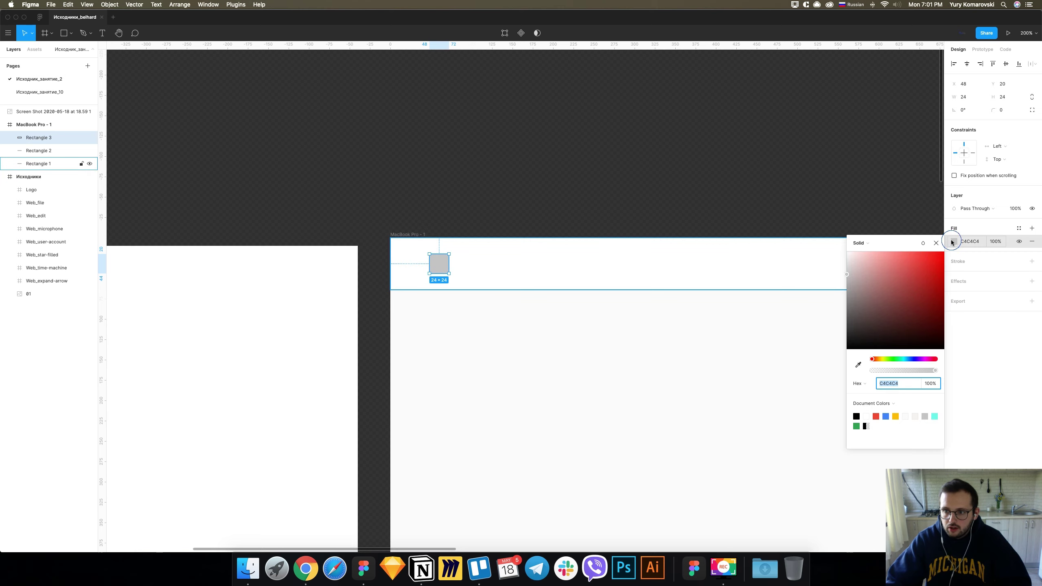
pyautogui.moveTo(902, 280); pyautogui.dragTo(621, 150)
pyautogui.click(620, 148)
pyautogui.press('super+minus')
pyautogui.press('super+minus')
pyautogui.press('super+equal')
pyautogui.hscroll(-3, 622, 151)
pyautogui.hscroll(-3, 627, 152)
pyautogui.scroll(-1, 631, 153)
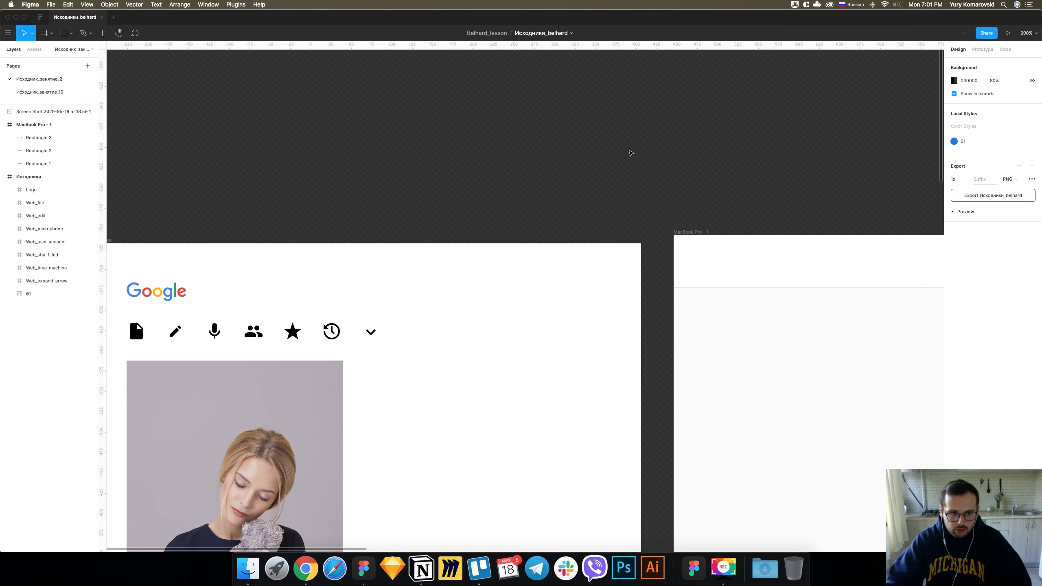
pyautogui.hscroll(2, 631, 153)
pyautogui.hscroll(3, 631, 153)
pyautogui.press('super+equal')
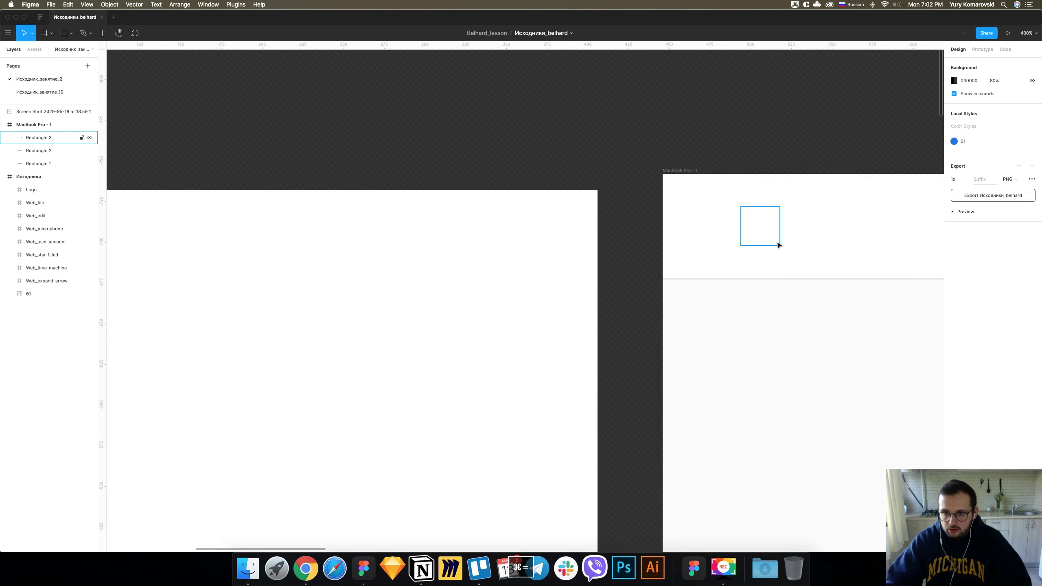
pyautogui.click(758, 238)
pyautogui.hscroll(2, 758, 238)
pyautogui.hscroll(2, 758, 238)
pyautogui.click(953, 240)
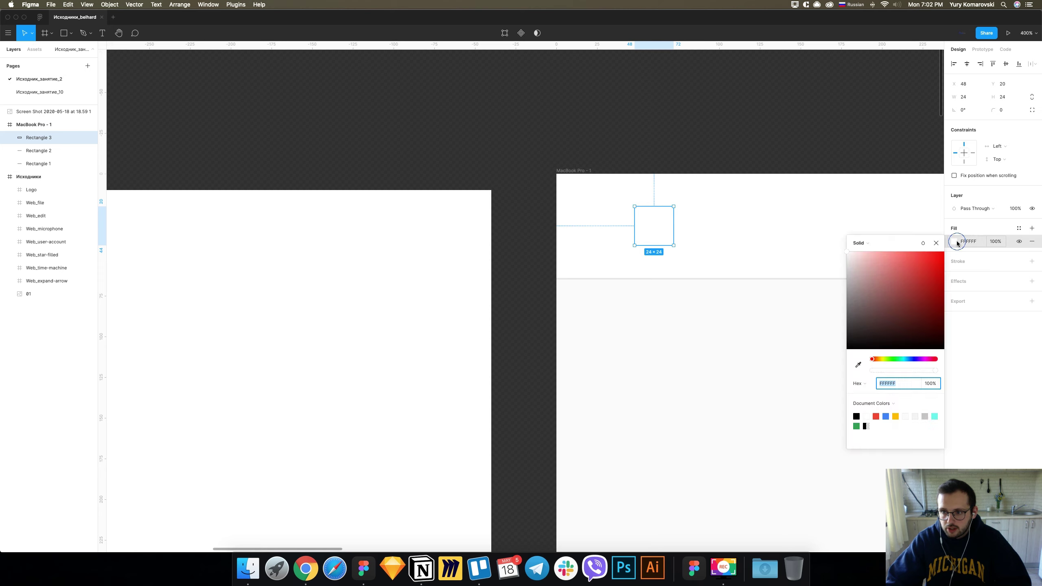
pyautogui.press('super+z')
pyautogui.click(651, 135)
# Zoom in closely on the grey square and select it.
pyautogui.press('super+equal')
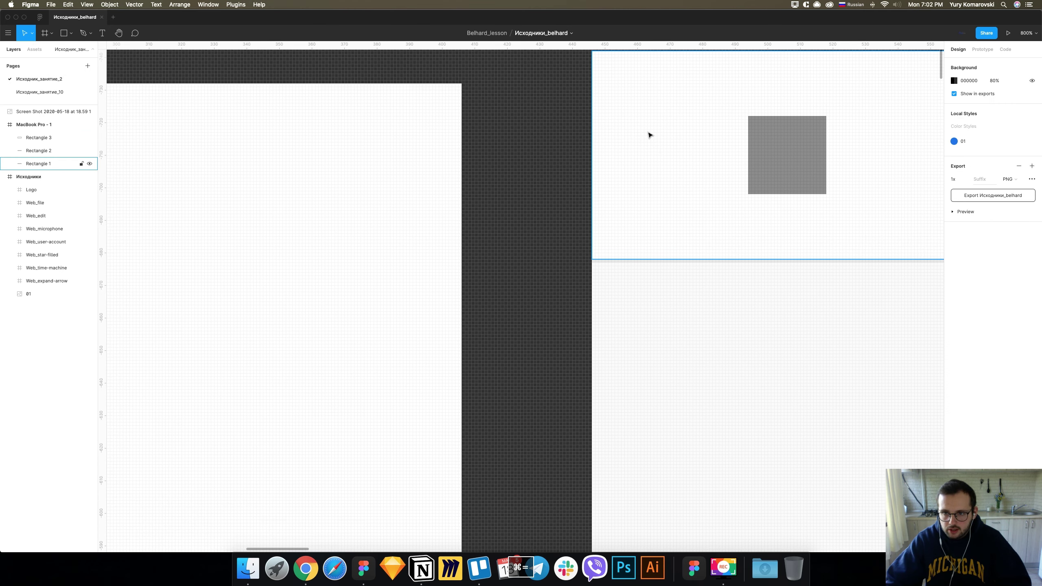
pyautogui.hscroll(2, 649, 135)
pyautogui.scroll(1, 648, 135)
pyautogui.press('super+equal')
pyautogui.hscroll(2, 649, 135)
pyautogui.scroll(1, 649, 135)
pyautogui.hscroll(2, 648, 135)
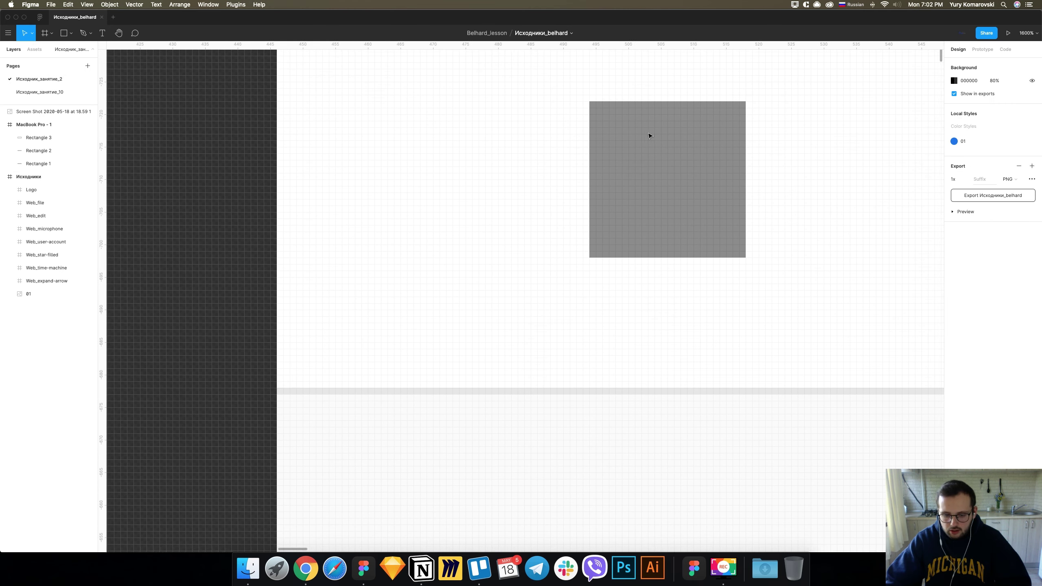
pyautogui.hscroll(1, 649, 135)
pyautogui.click(648, 136)
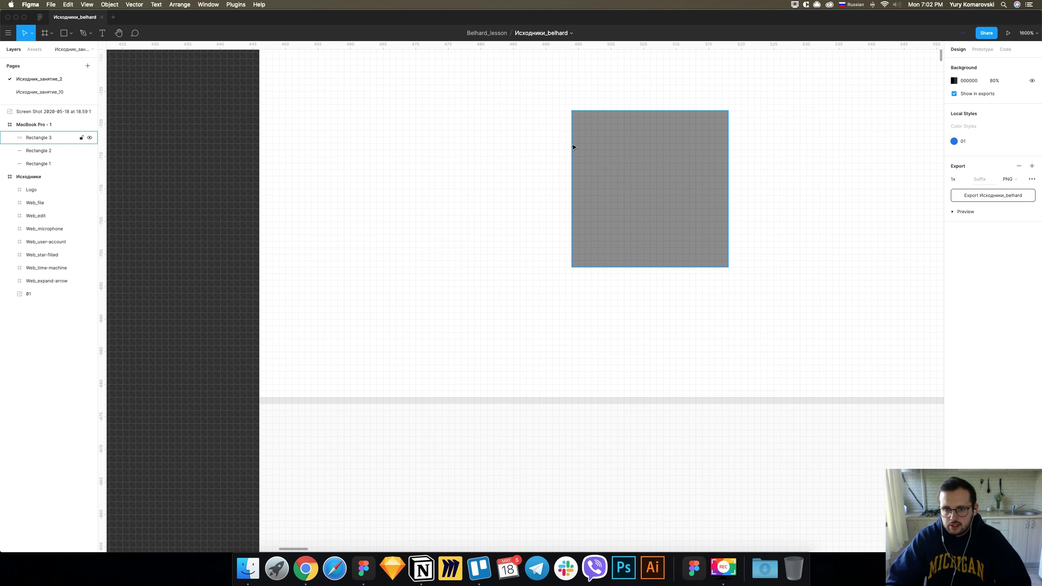
pyautogui.hscroll(1, 571, 163)
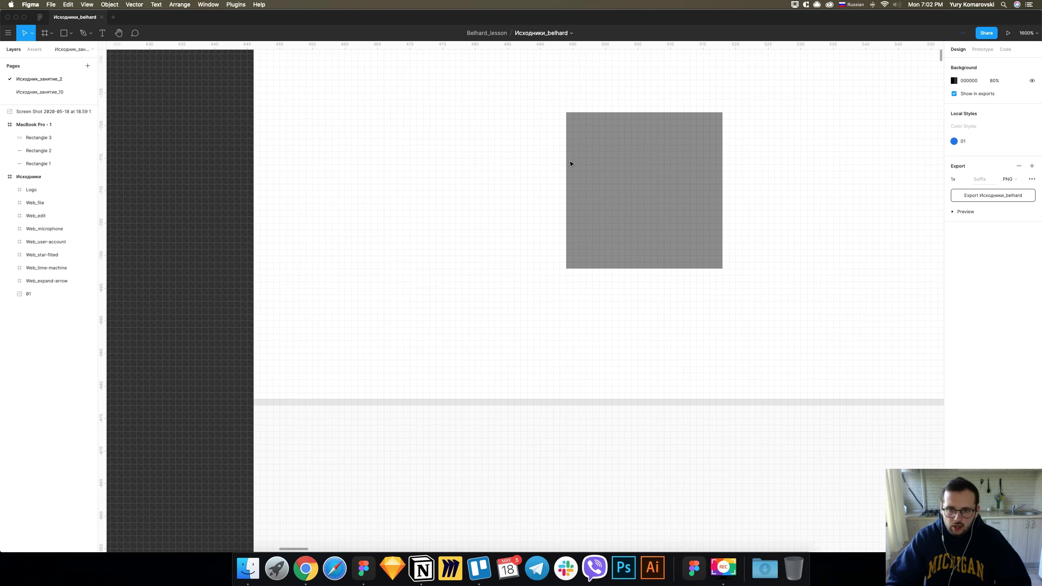
pyautogui.scroll(3, 571, 163)
pyautogui.hscroll(3, 571, 164)
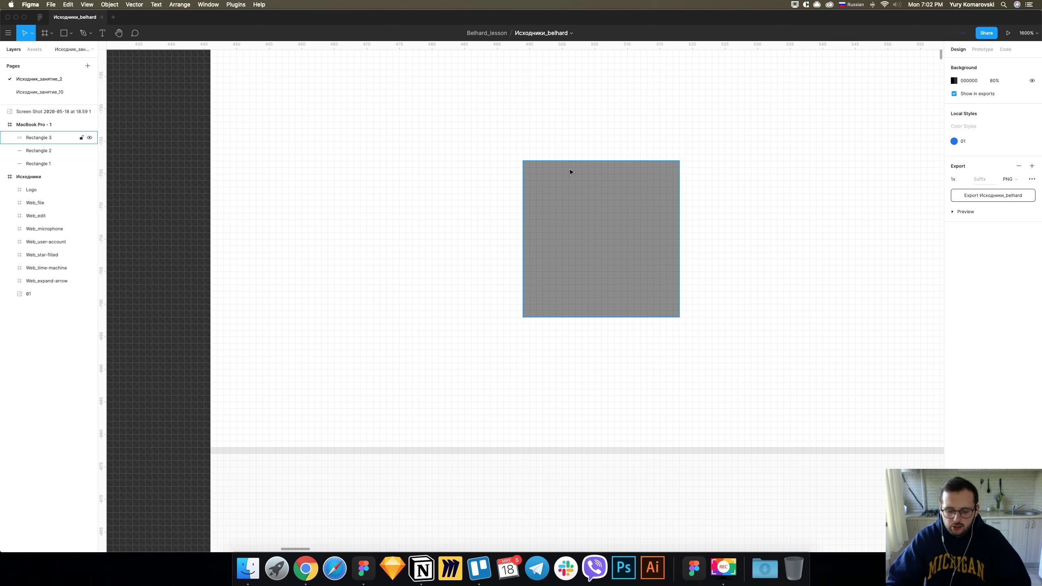
# Draw a thin 18×2 bar across the top of the grey square.
pyautogui.press('r')
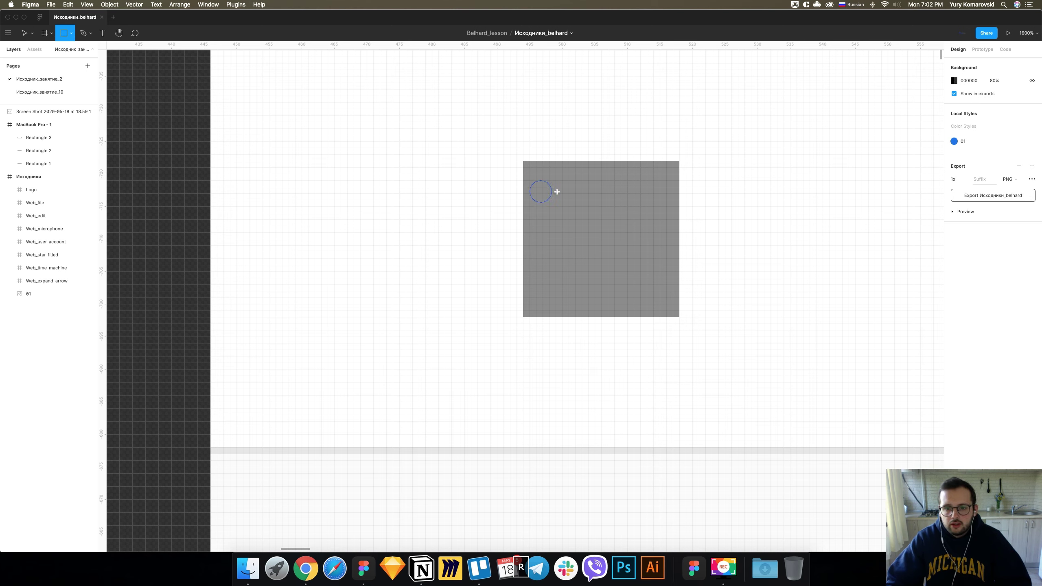
pyautogui.moveTo(542, 194); pyautogui.dragTo(666, 207)
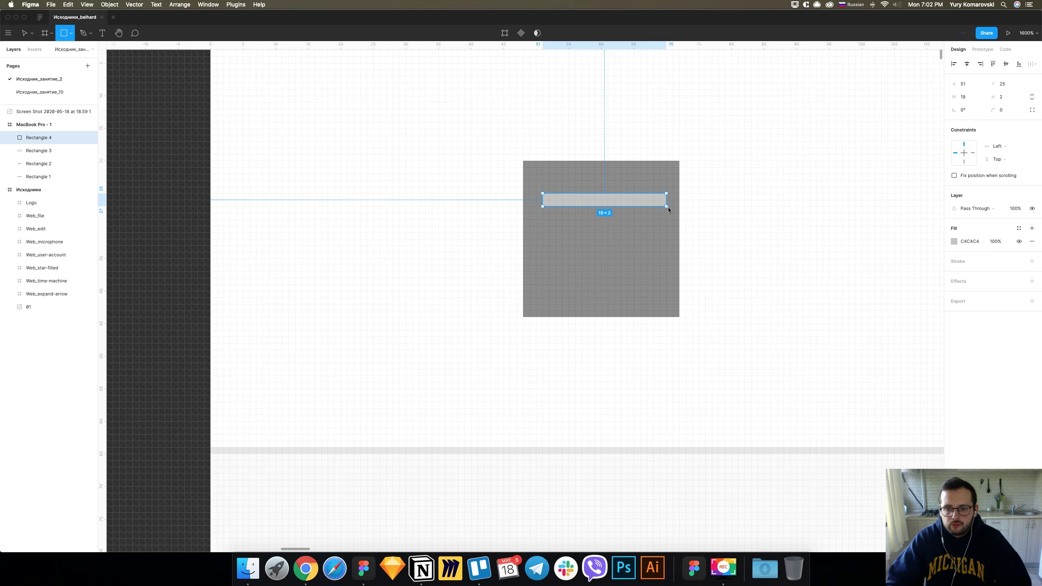
pyautogui.press('alt')
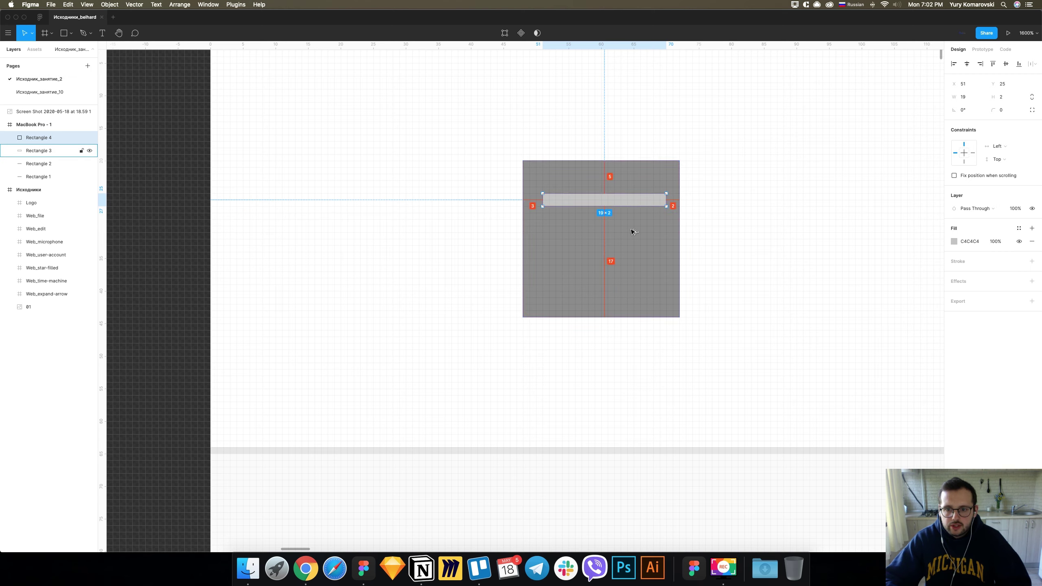
pyautogui.press('Left')
pyautogui.press('super+Left')
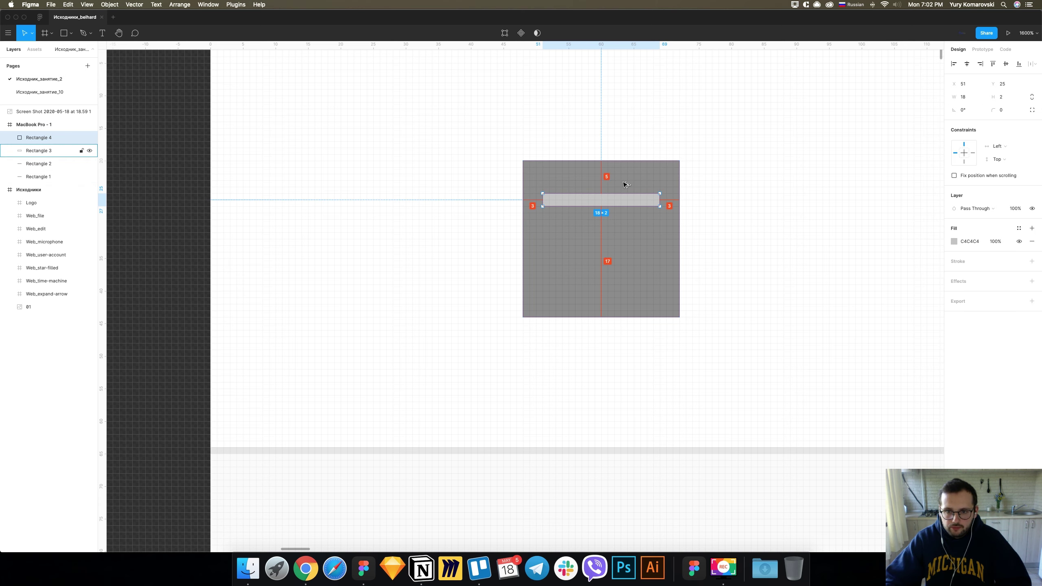
# Add two bar copies below, then centre all three with equal 6 px gaps.
pyautogui.press('super+v')
pyautogui.moveTo(610, 203); pyautogui.dragTo(611, 233)
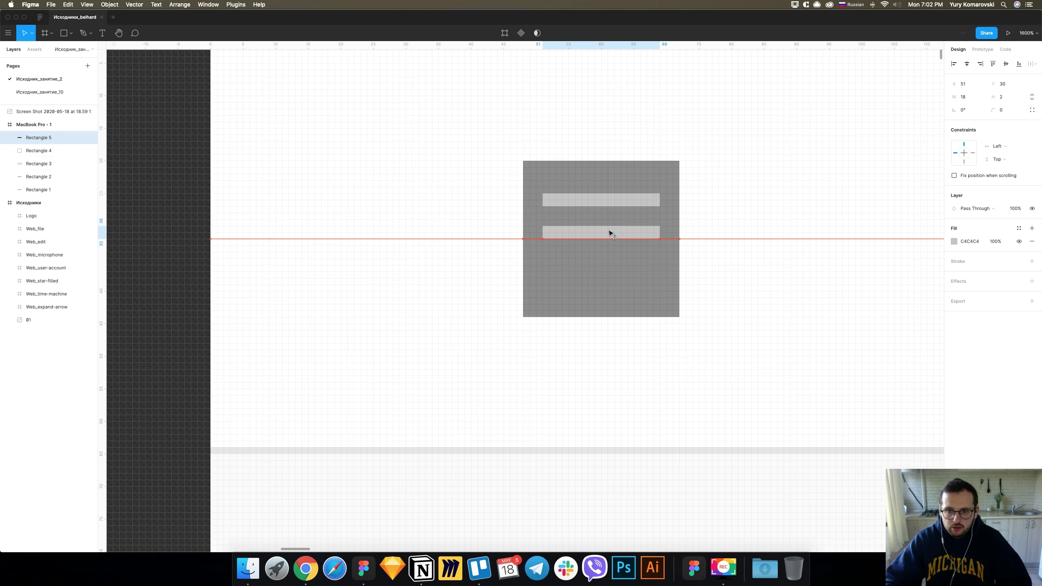
pyautogui.press('super+v')
pyautogui.moveTo(611, 233); pyautogui.dragTo(617, 267)
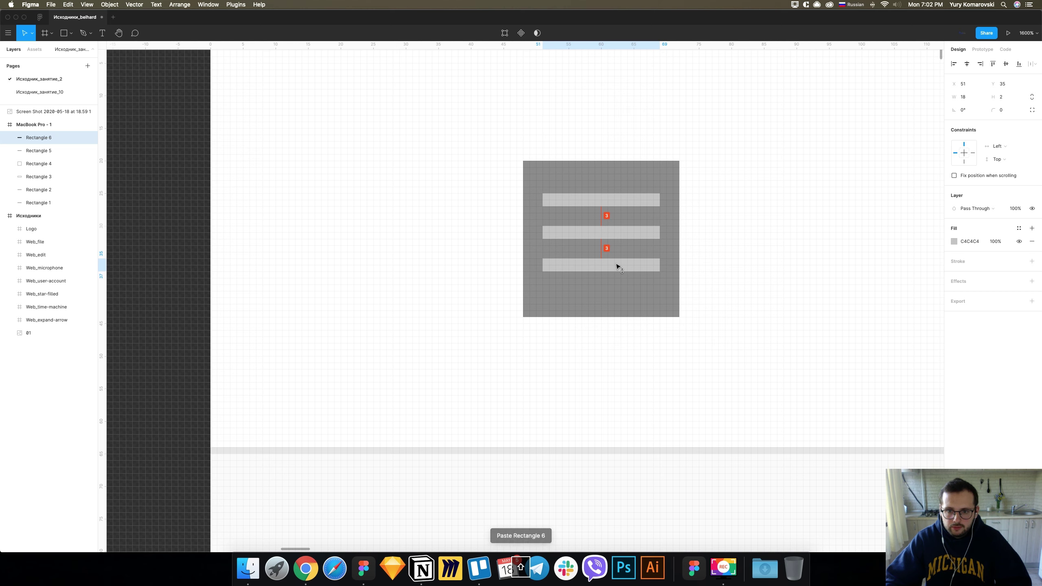
pyautogui.keyDown('shift'); pyautogui.click(609, 233); pyautogui.keyUp('shift')
pyautogui.keyDown('shift'); pyautogui.click(611, 200); pyautogui.keyUp('shift')
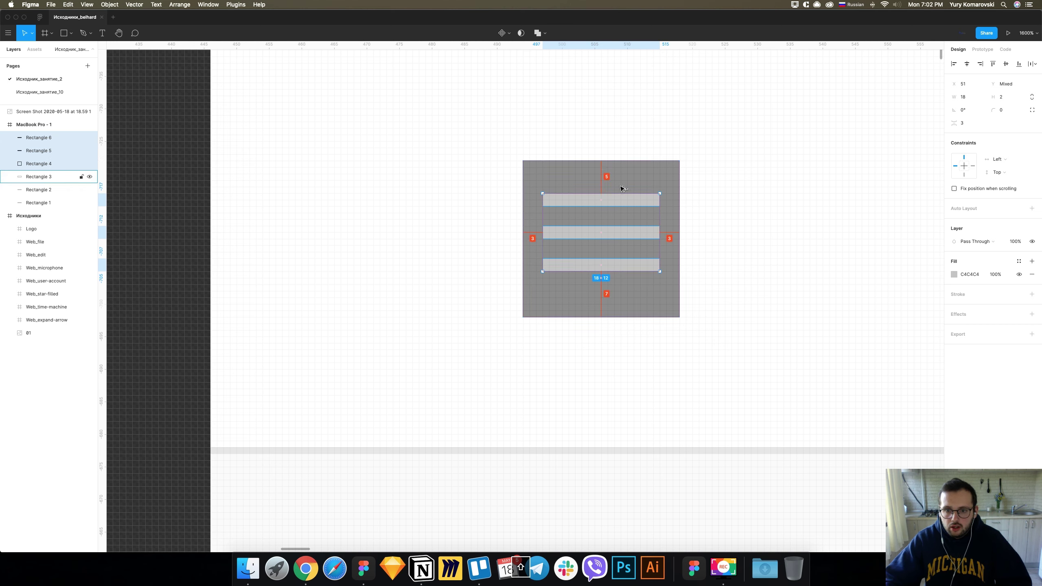
pyautogui.press('Down')
pyautogui.press('Down')
pyautogui.press('Up')
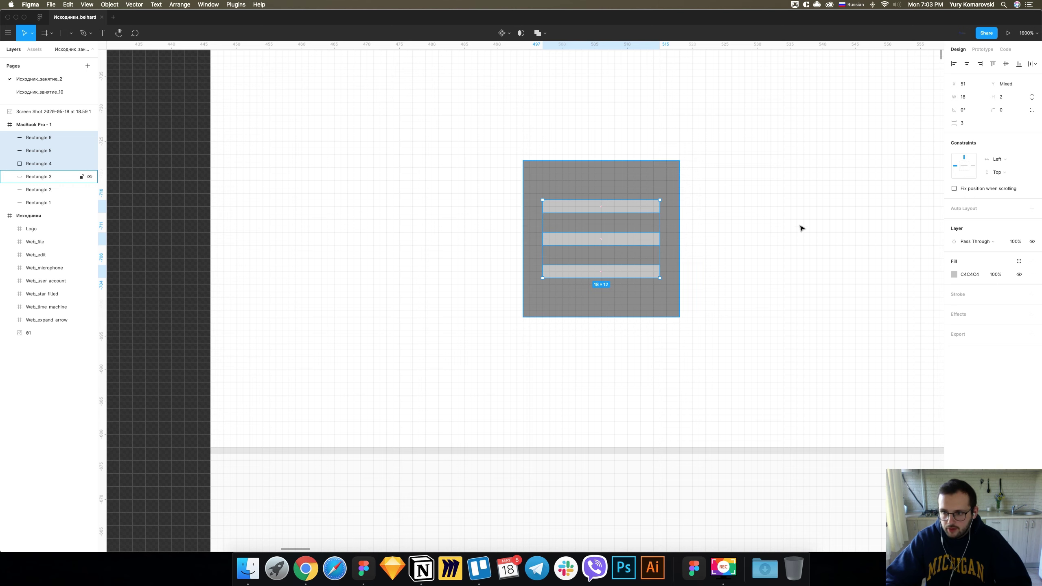
# Make the hamburger bars black (000000) and hide the grey square's fill.
pyautogui.click(953, 274)
pyautogui.write('000000')
pyautogui.press('Return')
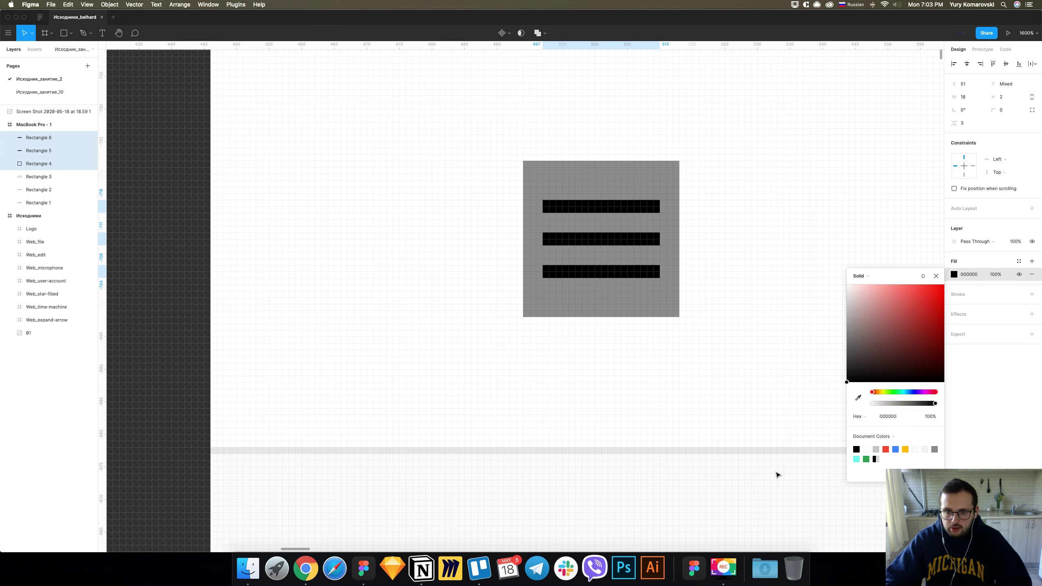
pyautogui.click(603, 197)
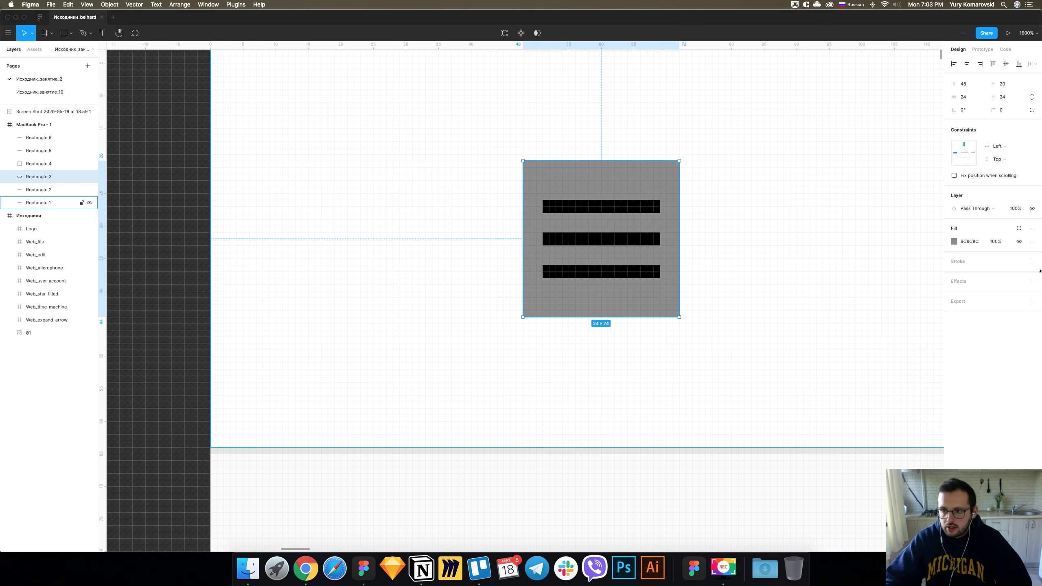
pyautogui.click(1019, 241)
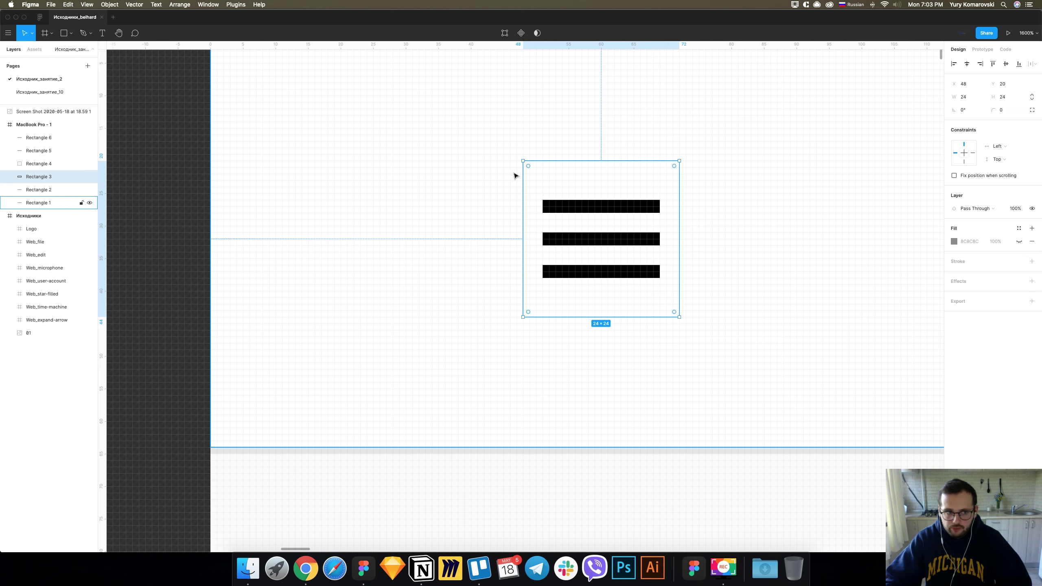
# Group all the hamburger icon's shapes into one group.
pyautogui.click(437, 187)
pyautogui.press('-')
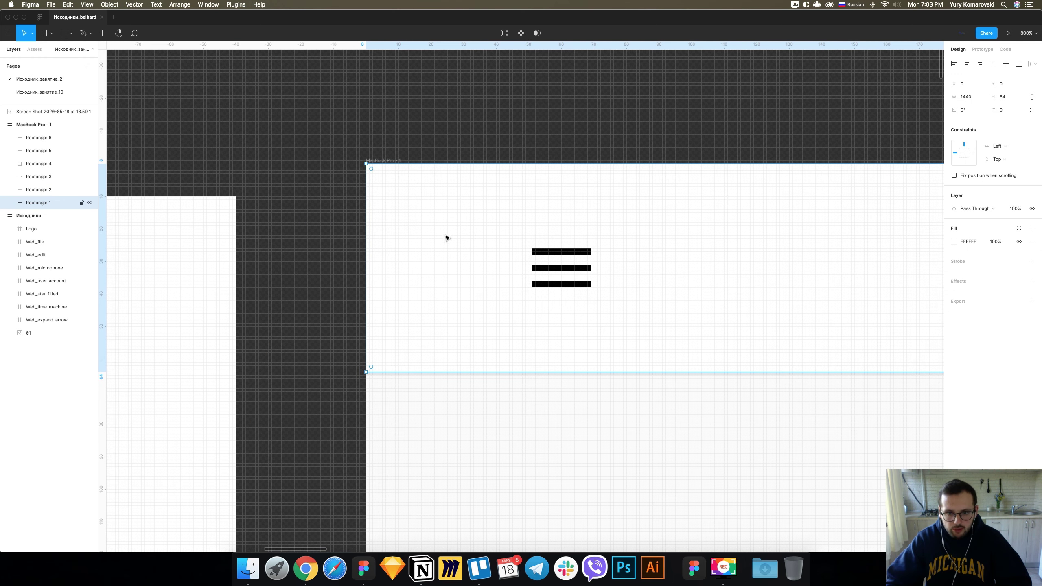
pyautogui.moveTo(49, 201)
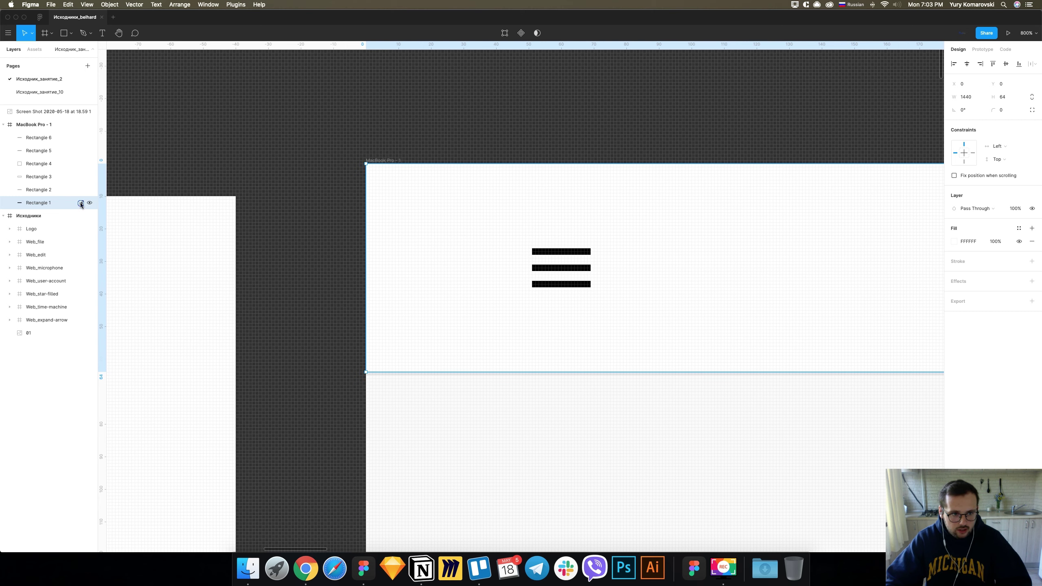
pyautogui.click(326, 239)
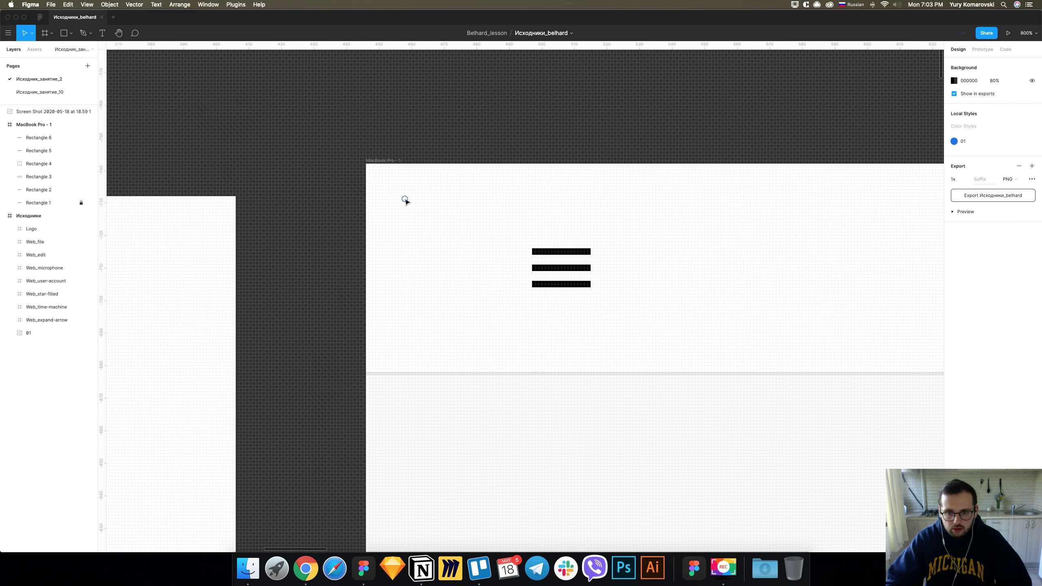
pyautogui.moveTo(405, 202); pyautogui.dragTo(640, 326)
pyautogui.press('super+g')
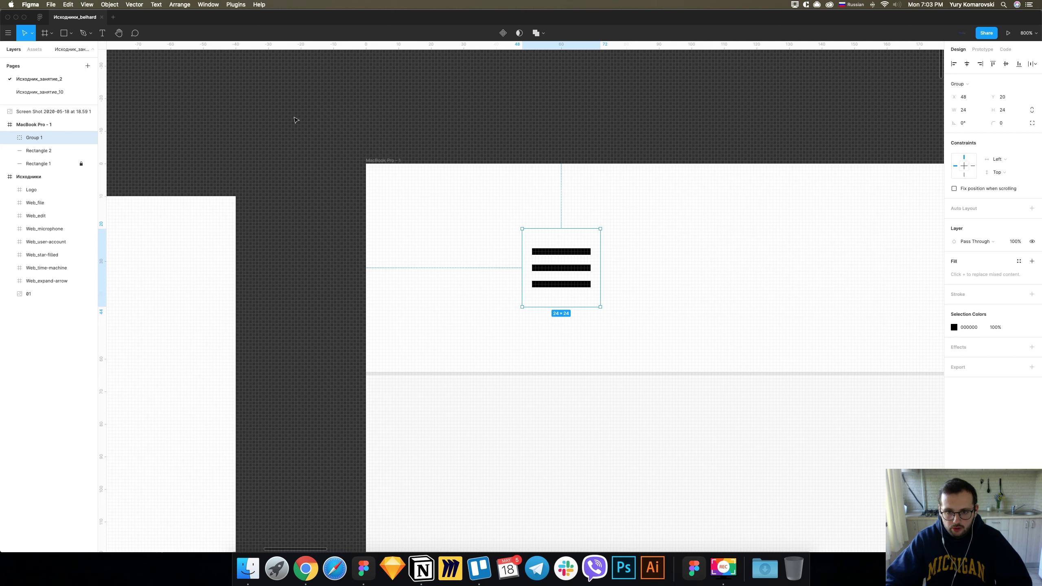
# Set the hamburger icon group's opacity to 64%.
pyautogui.click(1013, 241)
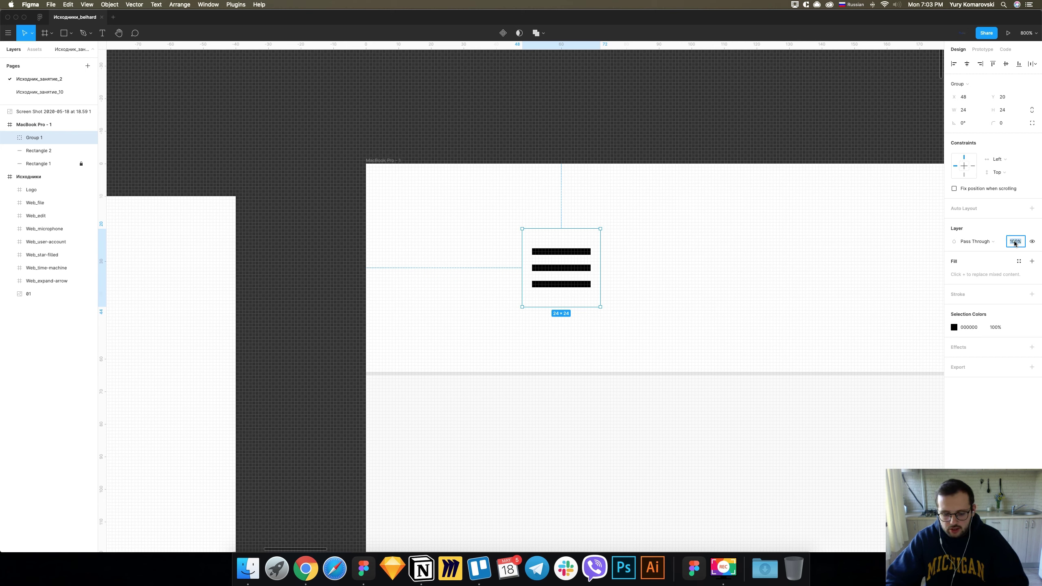
pyautogui.write('64')
pyautogui.press('Return')
pyautogui.hotkey('ctrl', '-')
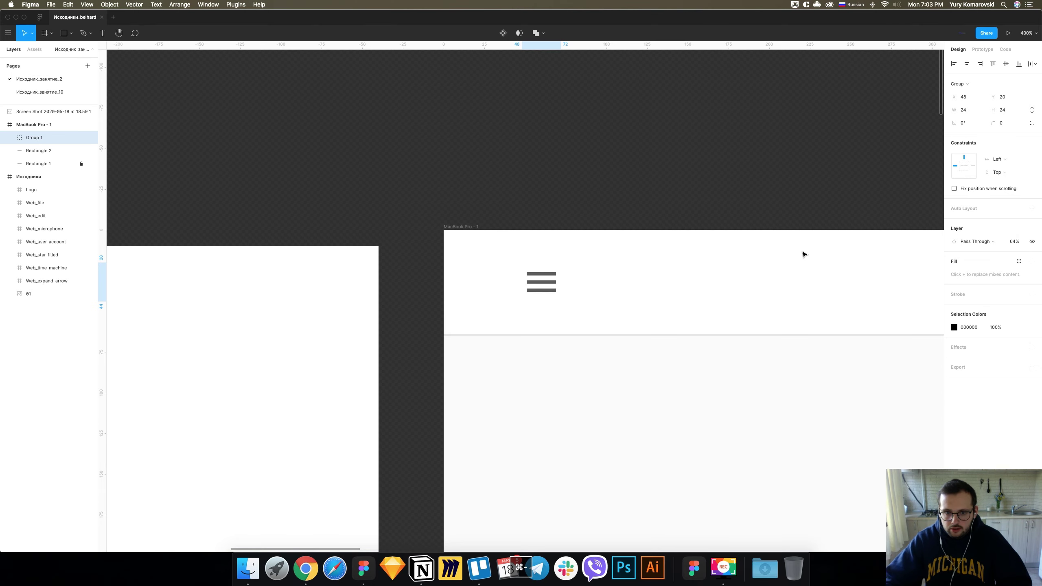
pyautogui.scroll(-10, 687, 306)
pyautogui.scroll(-3, 687, 305)
pyautogui.hotkey('ctrl', '-')
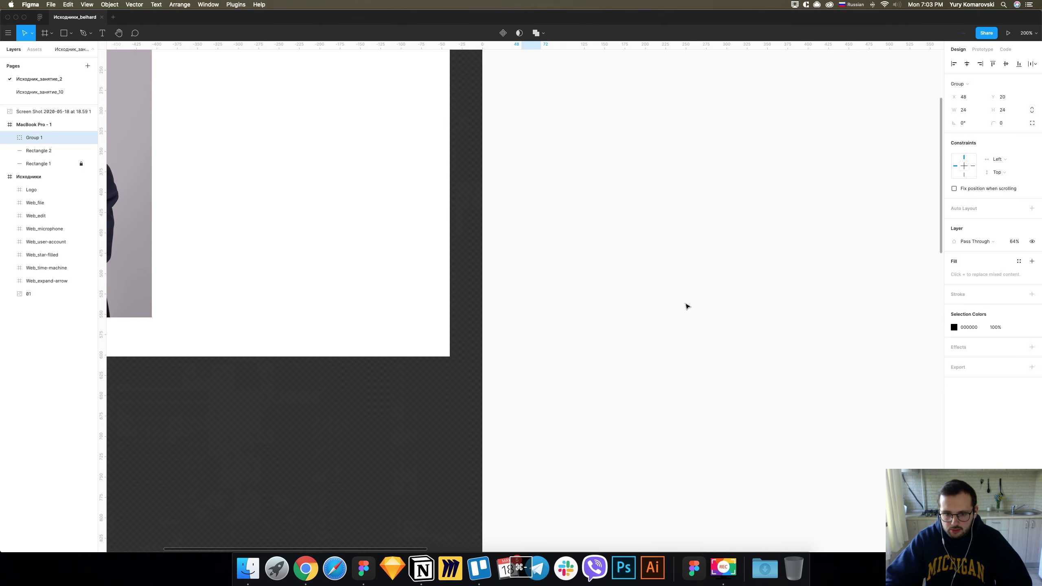
# Copy the Google logo from the source frame.
pyautogui.scroll(-5, 685, 304)
pyautogui.scroll(-3, 686, 304)
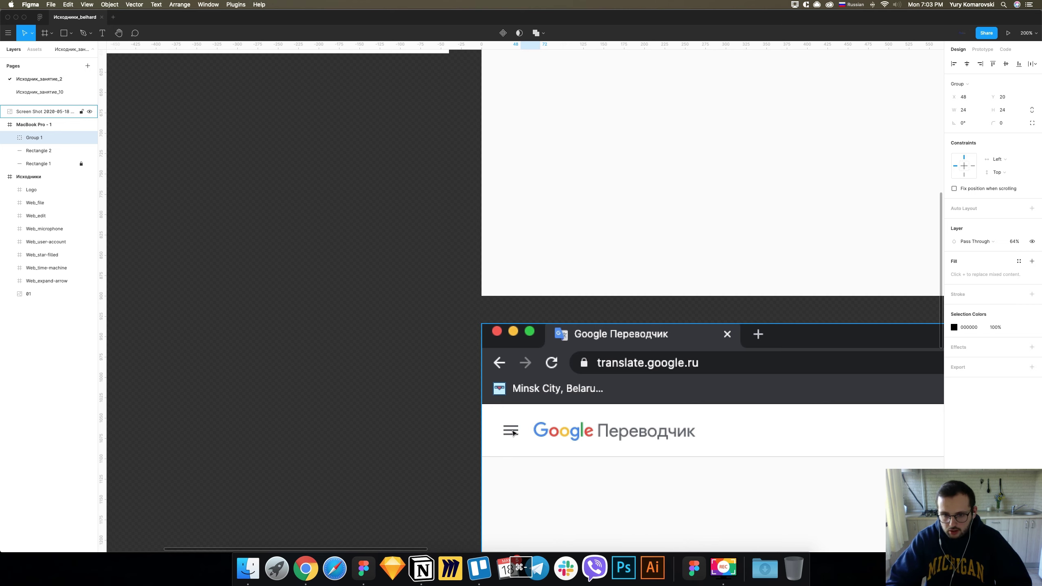
pyautogui.hotkey('ctrl', '-')
pyautogui.scroll(5, 533, 410)
pyautogui.click(541, 381)
pyautogui.scroll(-5, 541, 383)
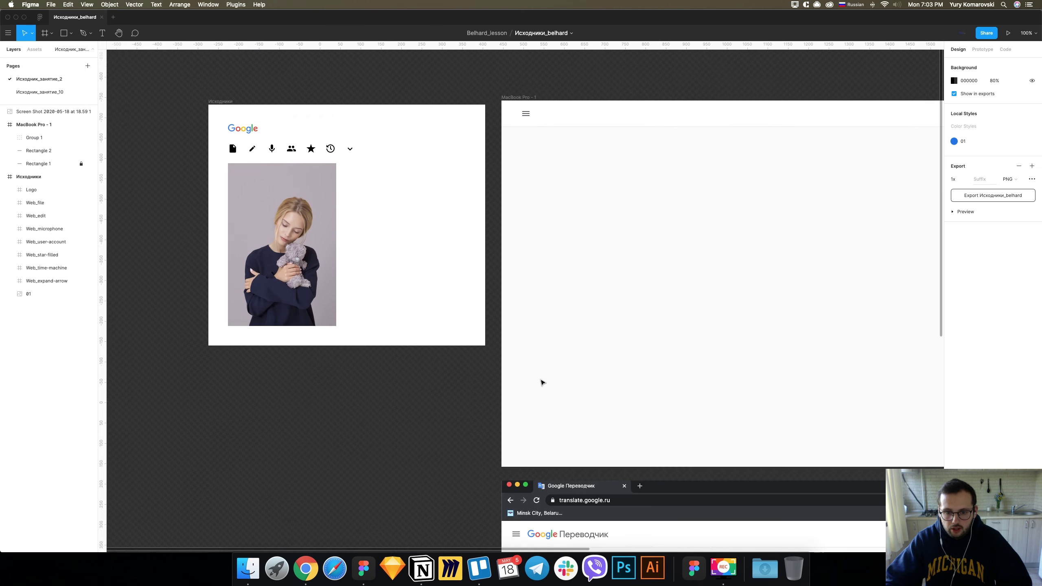
pyautogui.scroll(-2, 541, 383)
pyautogui.scroll(3, 541, 382)
pyautogui.scroll(1, 410, 287)
pyautogui.click(246, 217)
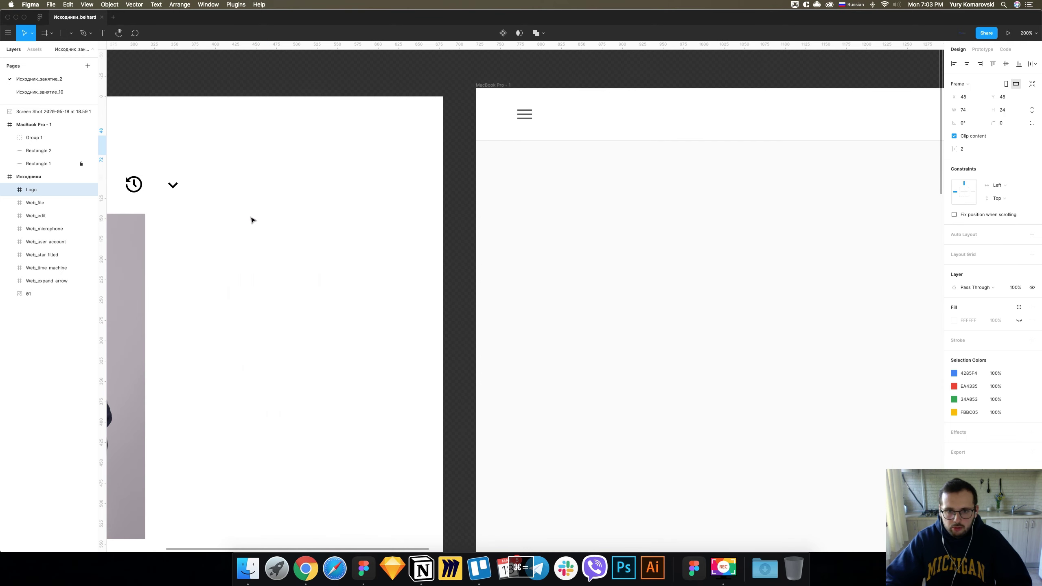
pyautogui.hotkey('ctrl', '+')
# Paste the Google logo into the header, aligned just right of the hamburger icon.
pyautogui.click(528, 113)
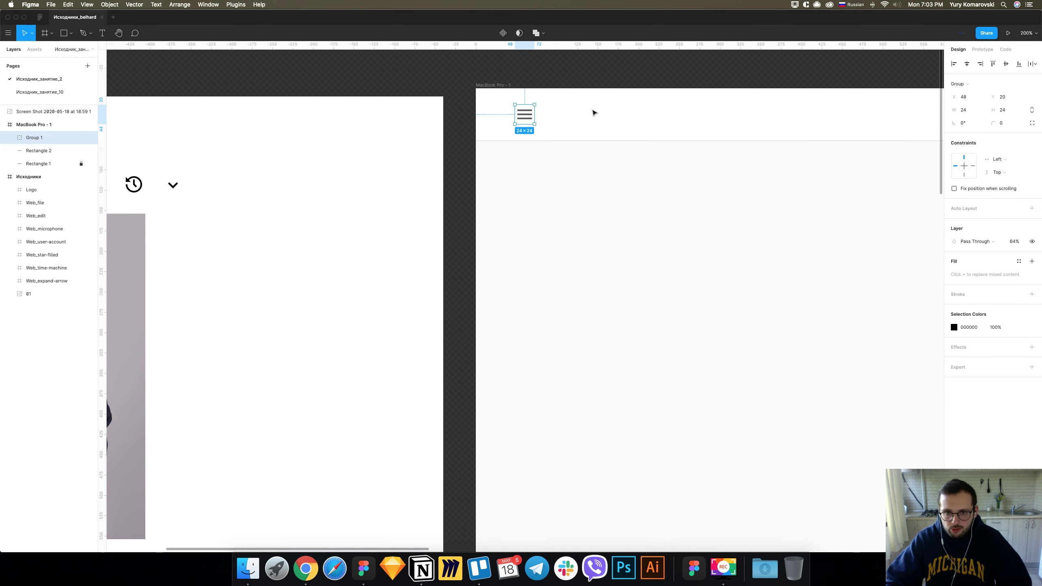
pyautogui.press('super+v')
pyautogui.moveTo(568, 122); pyautogui.dragTo(573, 117)
pyautogui.press('super+equal')
pyautogui.scroll(10, 568, 136)
pyautogui.scroll(2, 568, 136)
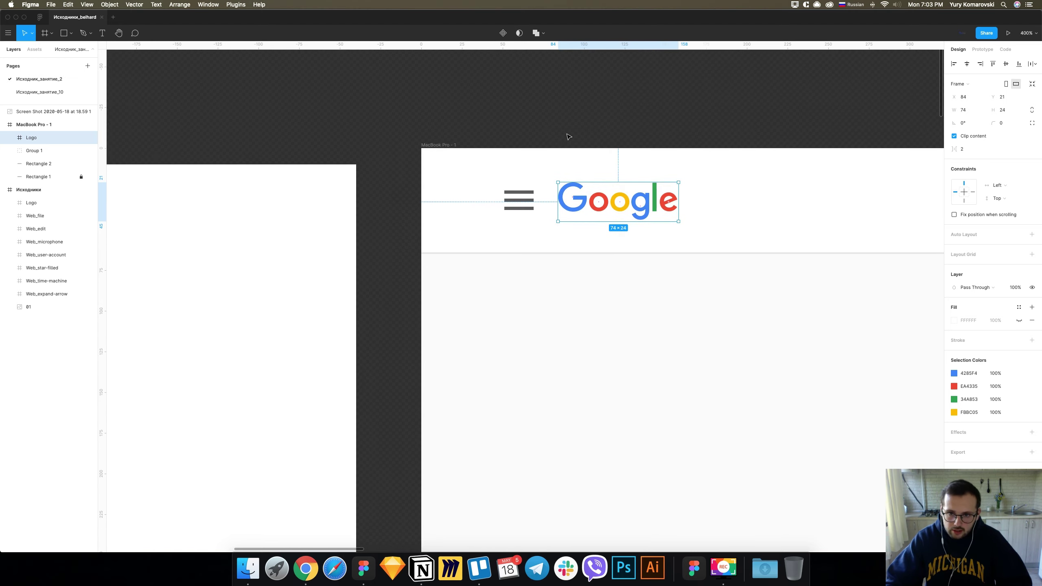
pyautogui.press('Up')
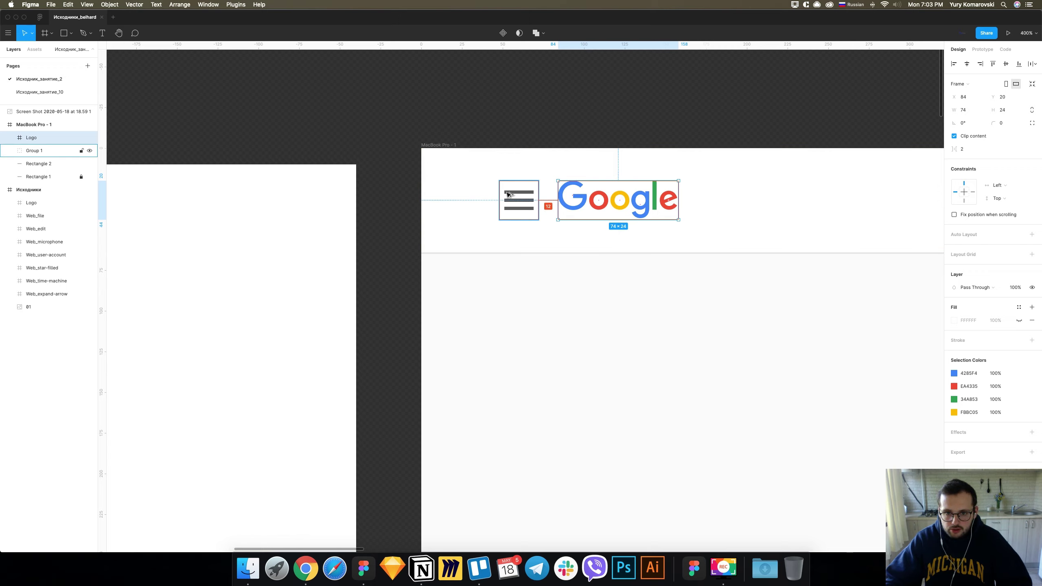
pyautogui.press('Right')
pyautogui.press('Right')
pyautogui.press('Right')
pyautogui.press('Right')
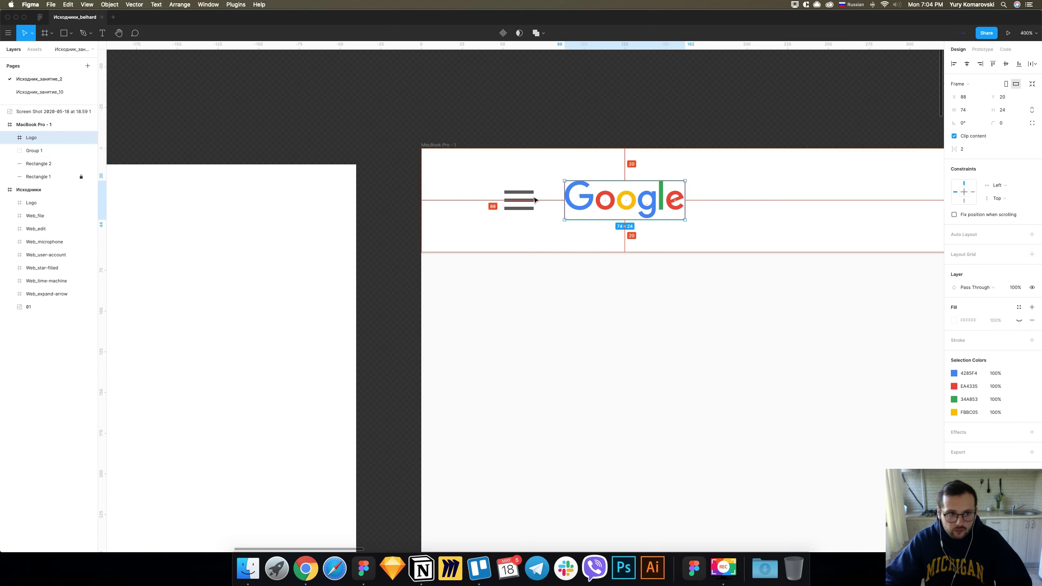
pyautogui.press('Escape')
pyautogui.hotkey('shift', '0')
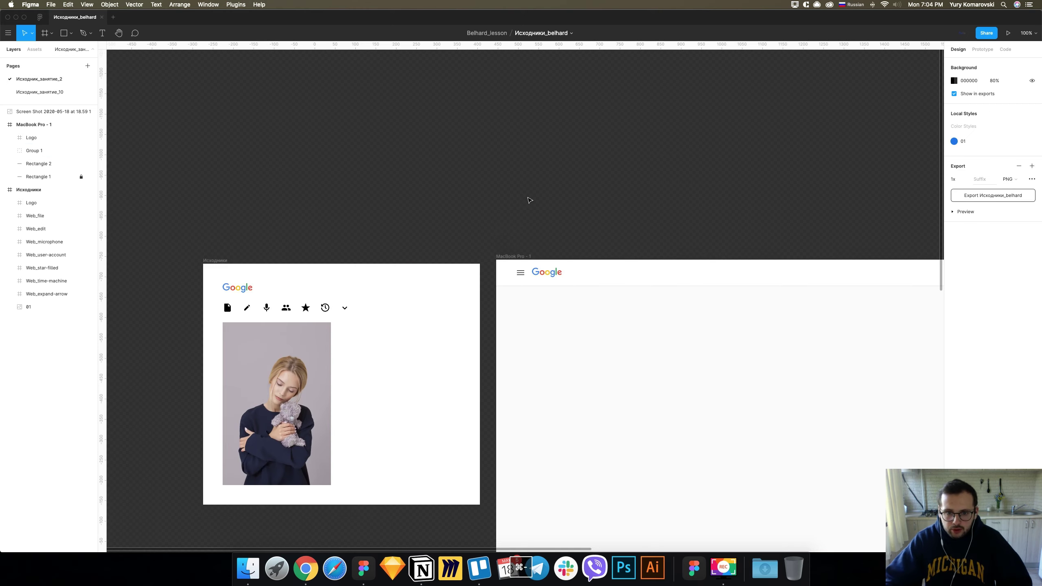
# Add the text 'Переводчик' in the header, right of the Google logo.
pyautogui.scroll(-5, 529, 200)
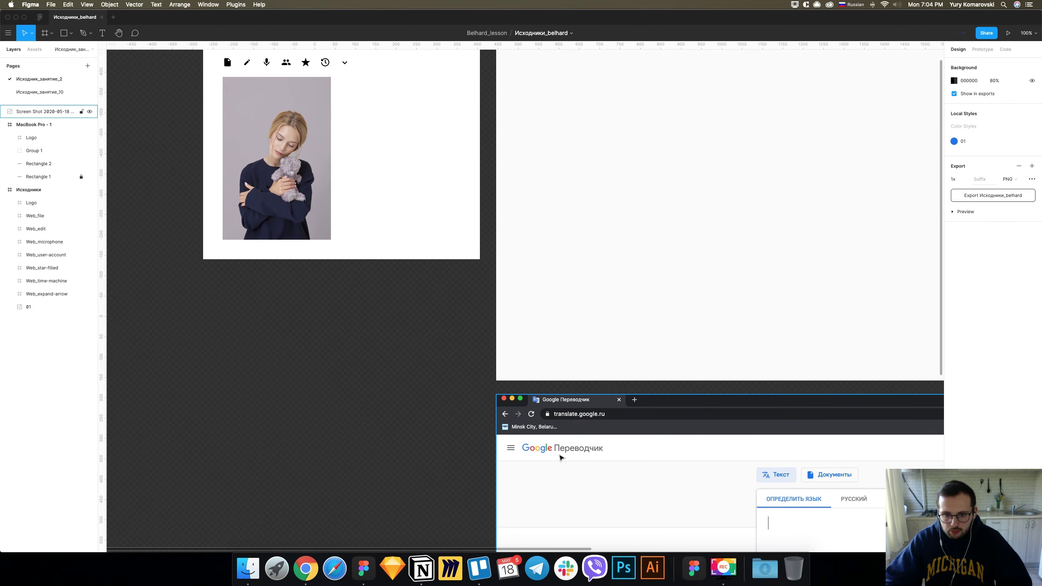
pyautogui.scroll(-5, 604, 361)
pyautogui.scroll(5, 504, 179)
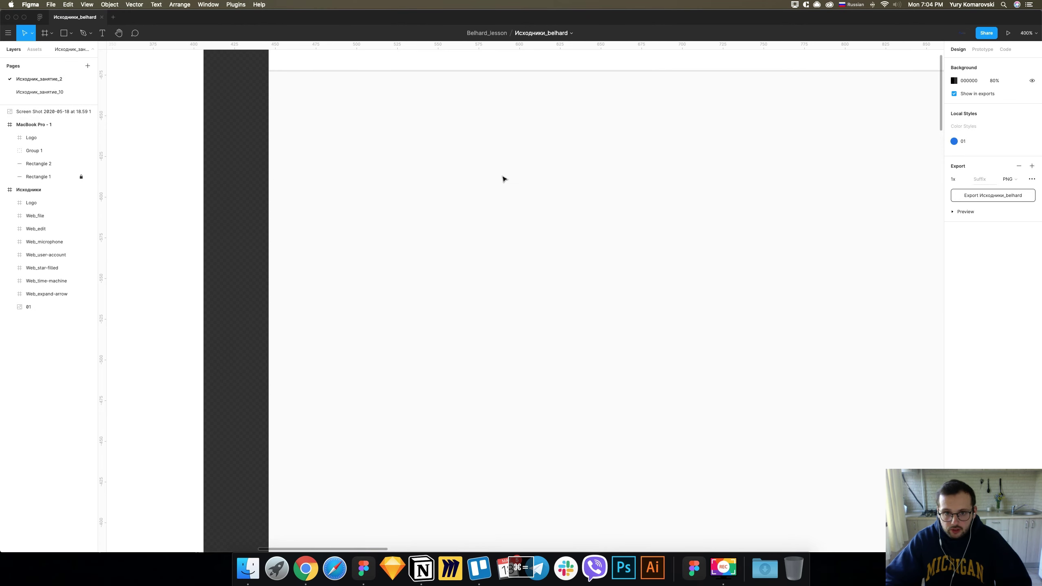
pyautogui.scroll(2, 503, 178)
pyautogui.press('t')
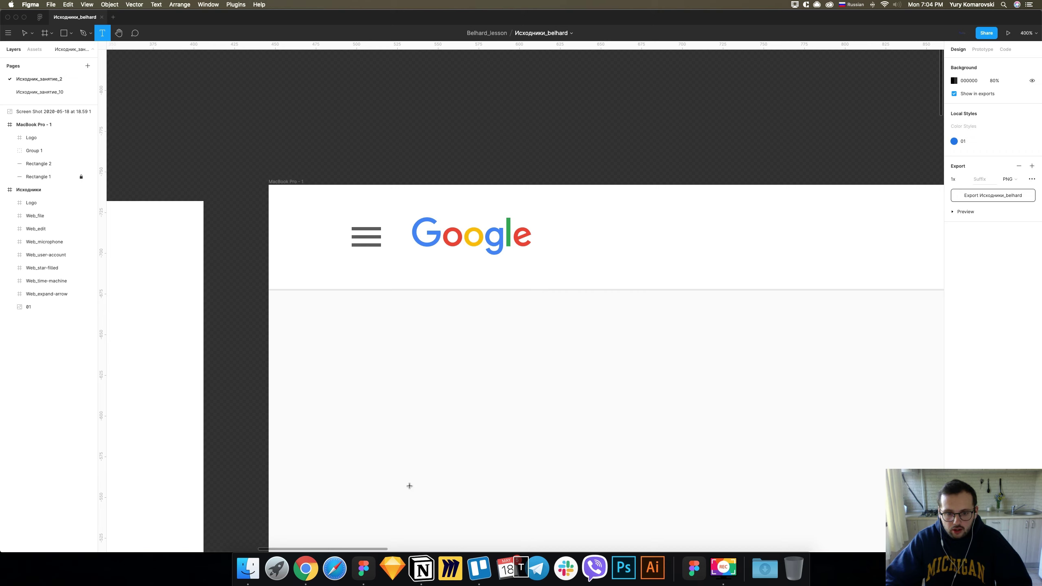
pyautogui.click(575, 246)
pyautogui.write('Пе')
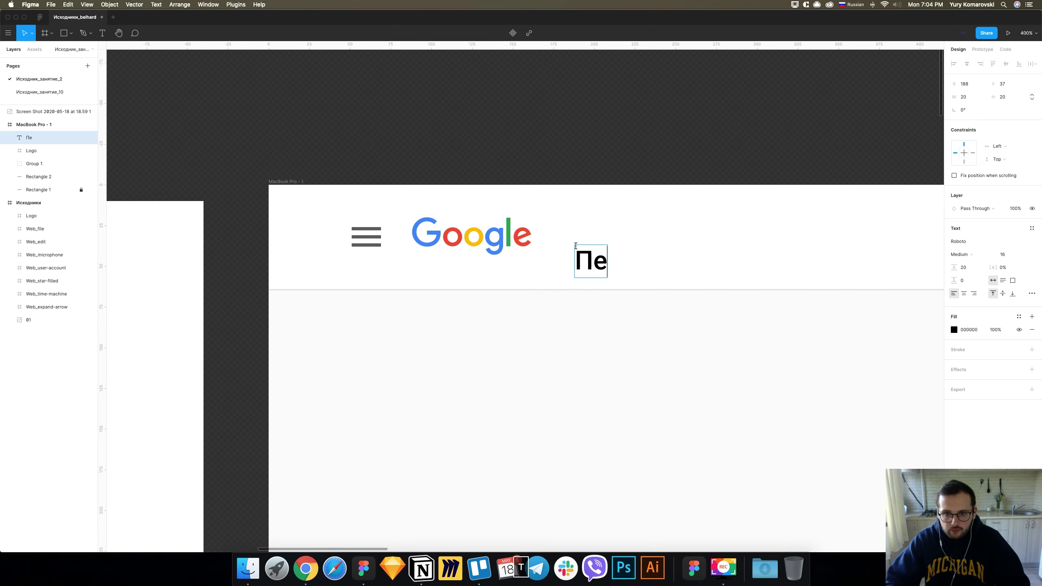
pyautogui.write('реводчик')
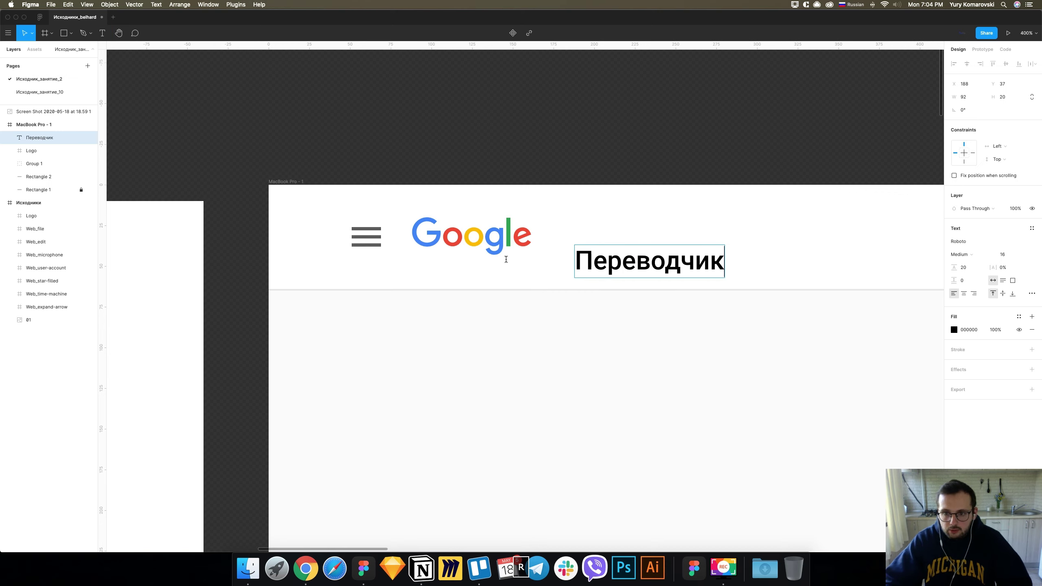
pyautogui.press('Escape')
pyautogui.moveTo(655, 265)
pyautogui.mouseDown()
pyautogui.moveTo(622, 239)
pyautogui.moveTo(652, 245)
pyautogui.mouseUp()
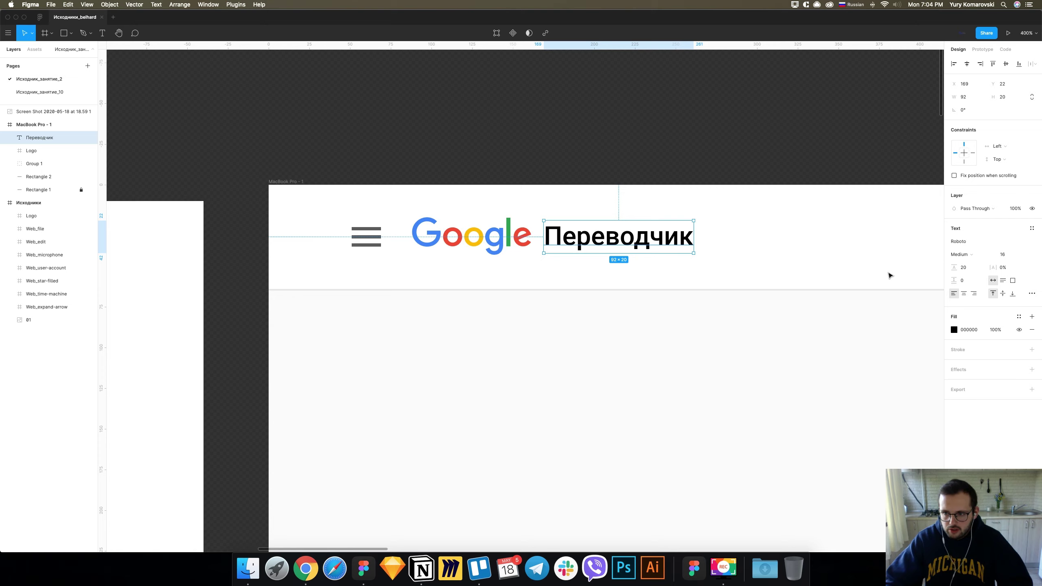
# Set the Переводчик text to font size 20 in Regular weight.
pyautogui.click(1006, 254)
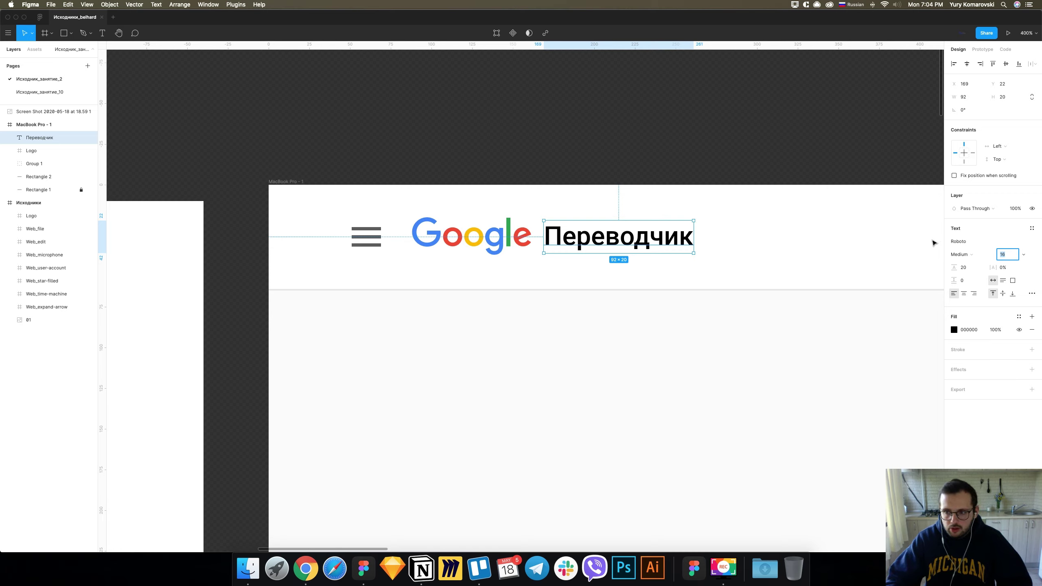
pyautogui.write('20')
pyautogui.press('Return')
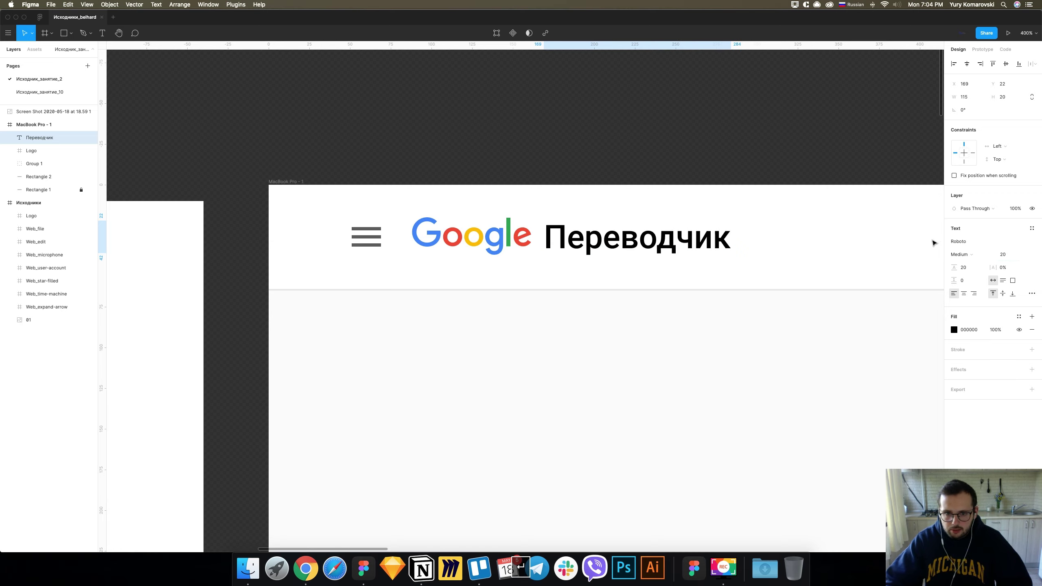
pyautogui.click(956, 256)
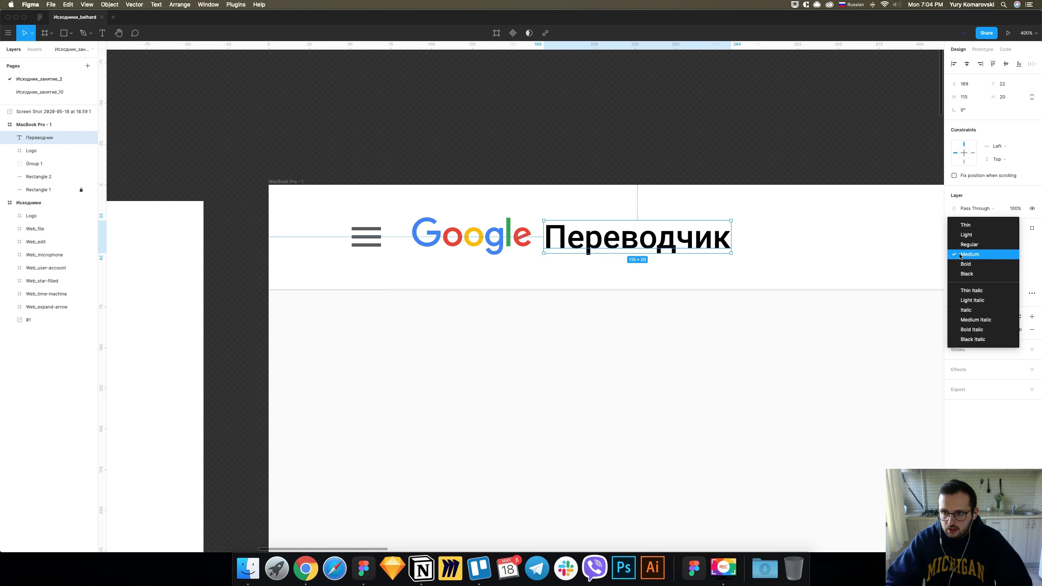
pyautogui.click(970, 244)
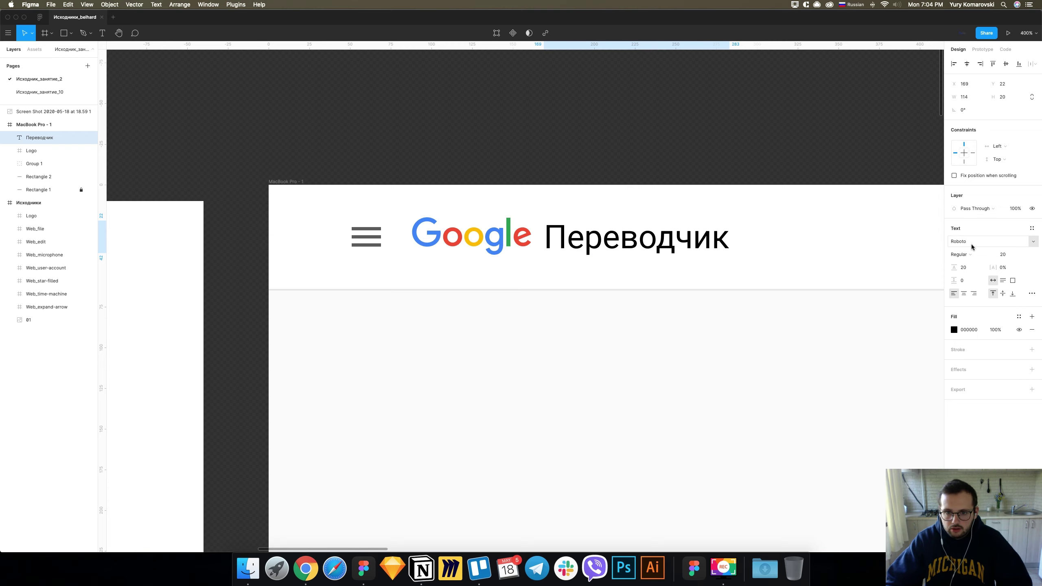
pyautogui.click(686, 163)
pyautogui.press('super+minus')
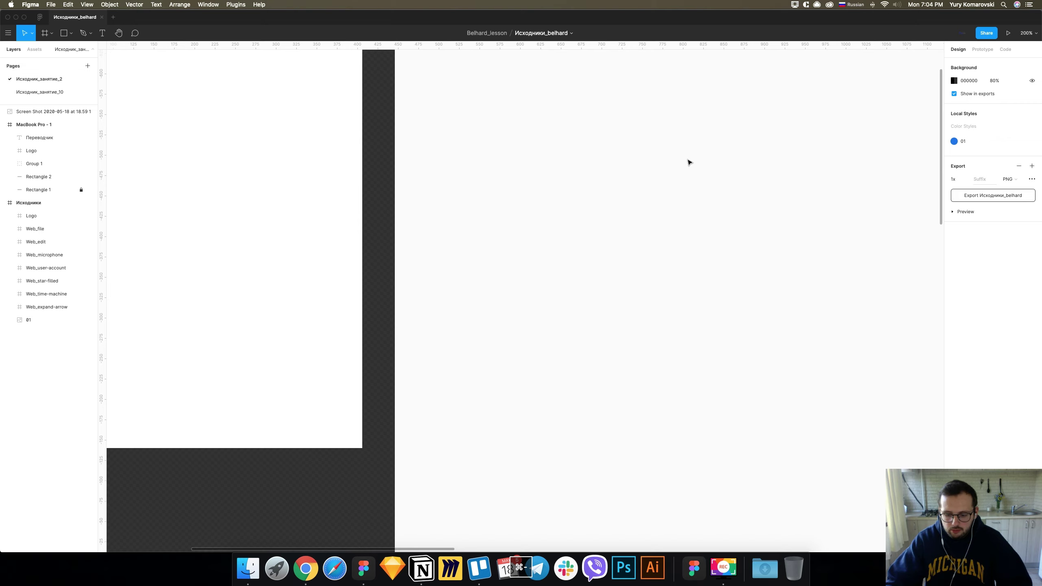
pyautogui.press('super+minus')
# Set the Переводчик title's opacity to 64%.
pyautogui.scroll(-2, 687, 162)
pyautogui.scroll(-5, 688, 162)
pyautogui.scroll(4, 688, 161)
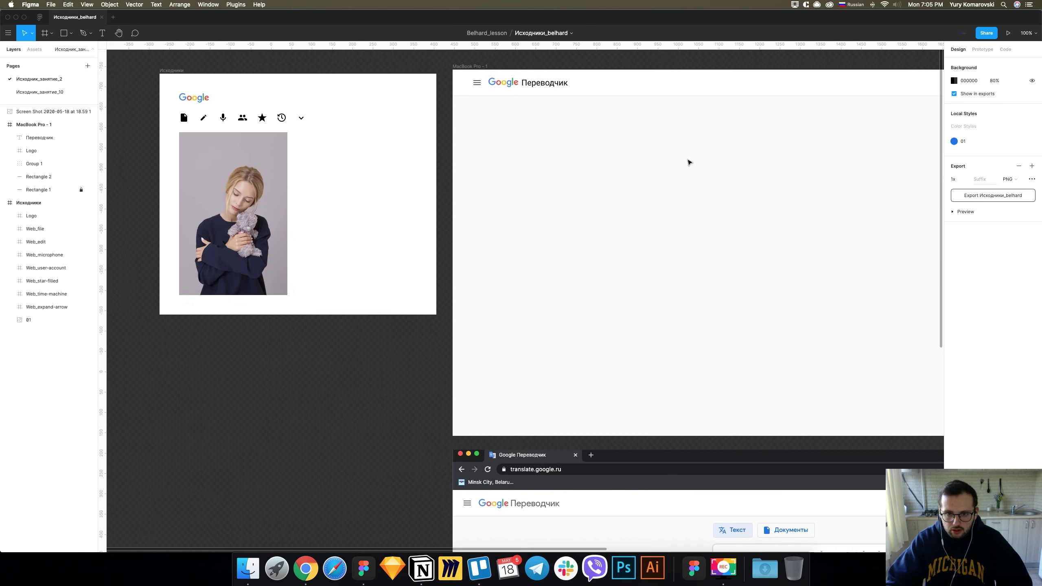
pyautogui.scroll(5, 687, 162)
pyautogui.press('super+plus')
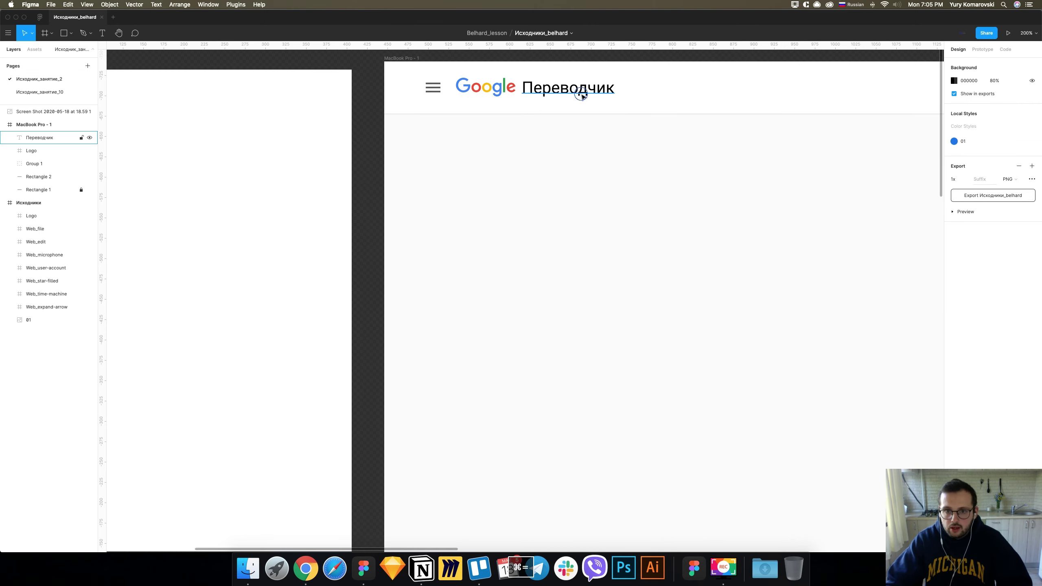
pyautogui.click(575, 88)
pyautogui.click(1016, 209)
pyautogui.write('64')
pyautogui.press('Return')
pyautogui.press('super+plus')
pyautogui.scroll(5, 618, 216)
pyautogui.scroll(5, 597, 211)
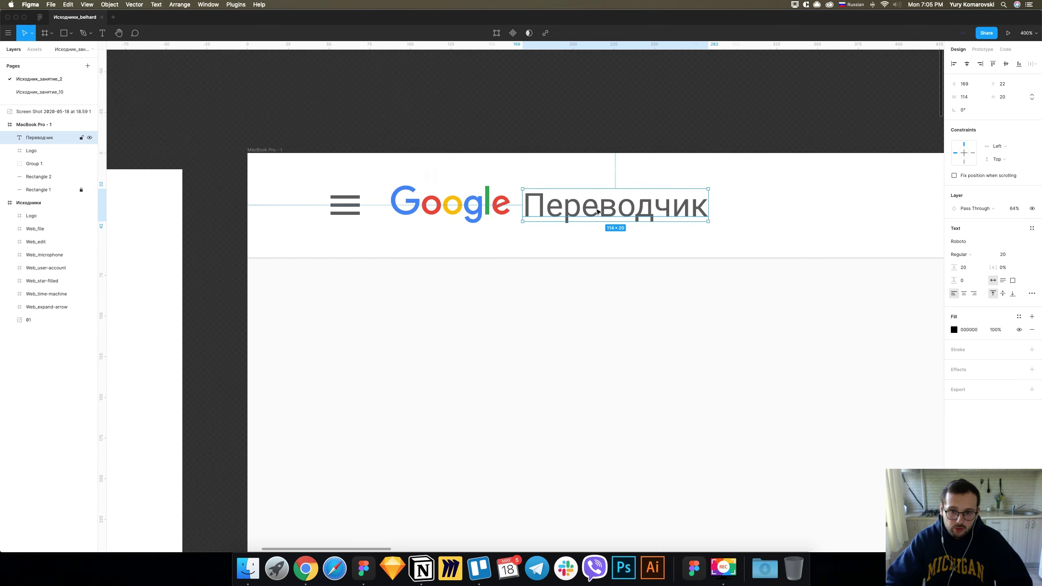
# Set the title's line height to 24 and nudge it up to centre it.
pyautogui.press('alt')
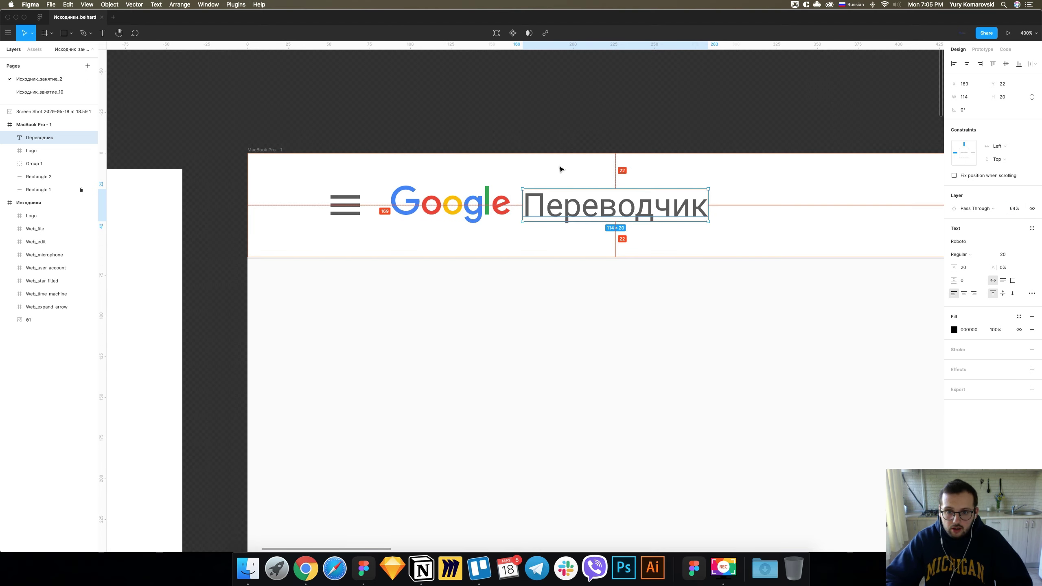
pyautogui.click(979, 269)
pyautogui.write('24')
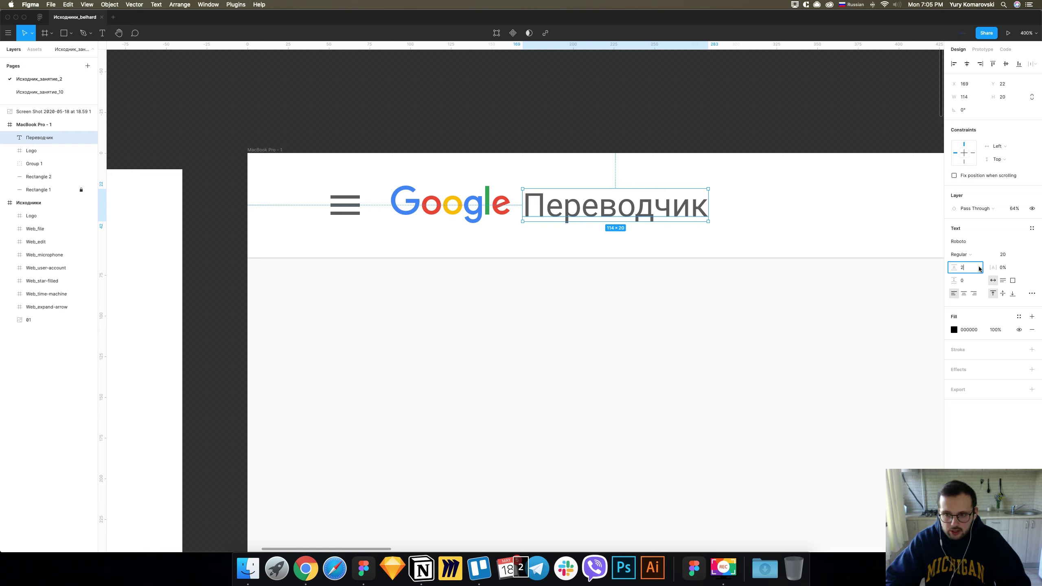
pyautogui.press('Return')
pyautogui.press('alt')
pyautogui.press('alt')
pyautogui.press('Up')
pyautogui.press('Up')
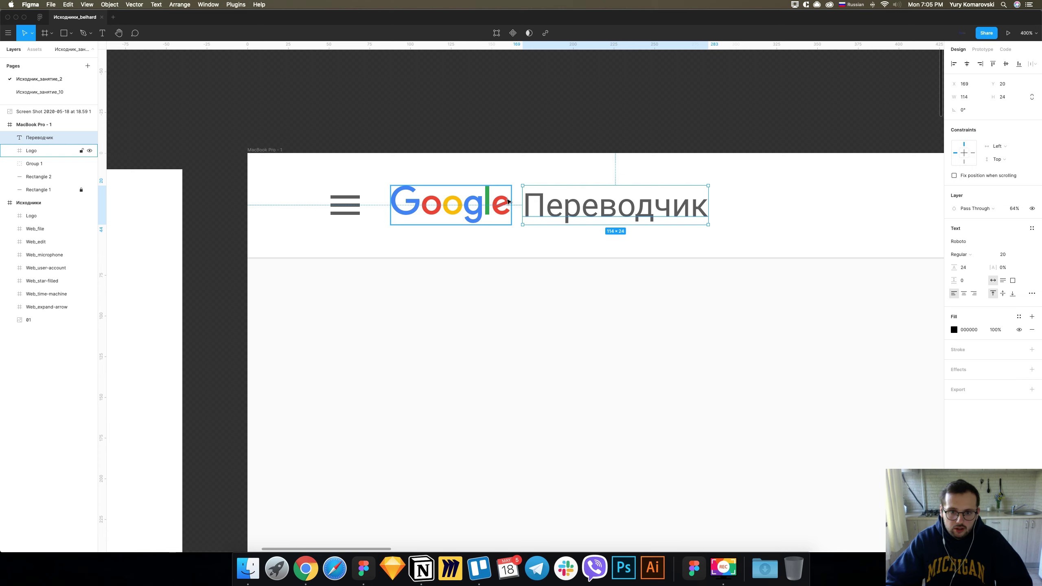
# Check the spacing of the logo, title and menu icon within the header.
pyautogui.click(500, 201)
pyautogui.keyDown('shift'); pyautogui.click(574, 204); pyautogui.keyUp('shift')
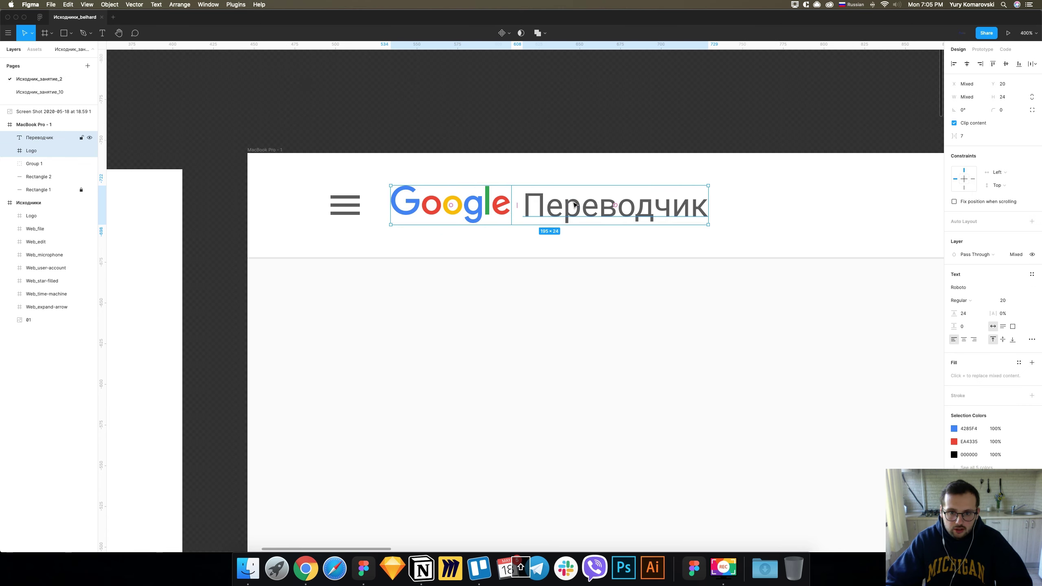
pyautogui.click(345, 201)
pyautogui.keyDown('shift'); pyautogui.click(346, 206); pyautogui.keyUp('shift')
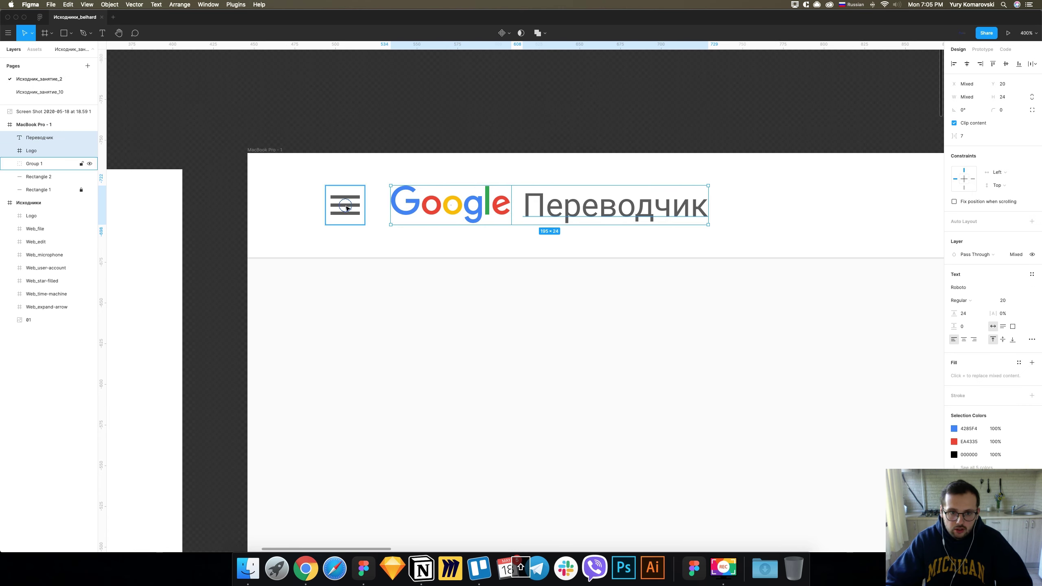
pyautogui.click(436, 130)
pyautogui.click(549, 201)
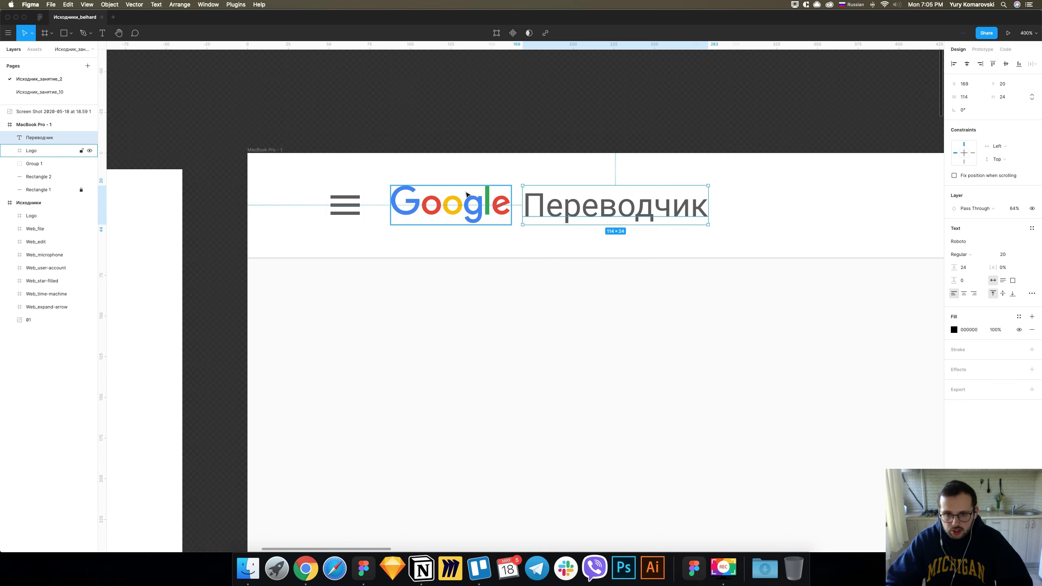
# Nudge the Google logo down to centre it vertically in the header.
pyautogui.press('-')
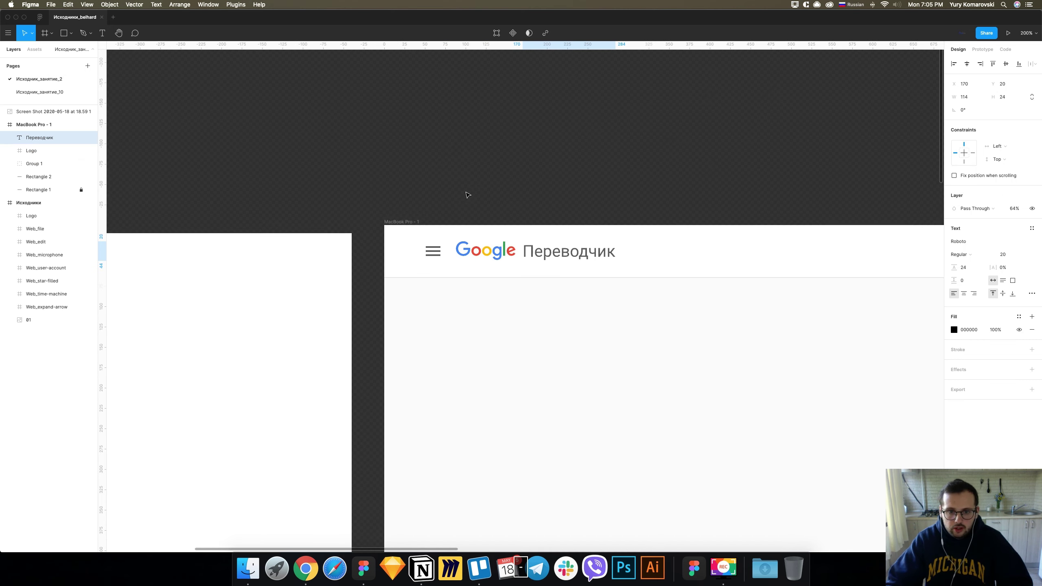
pyautogui.click(468, 195)
pyautogui.press('+')
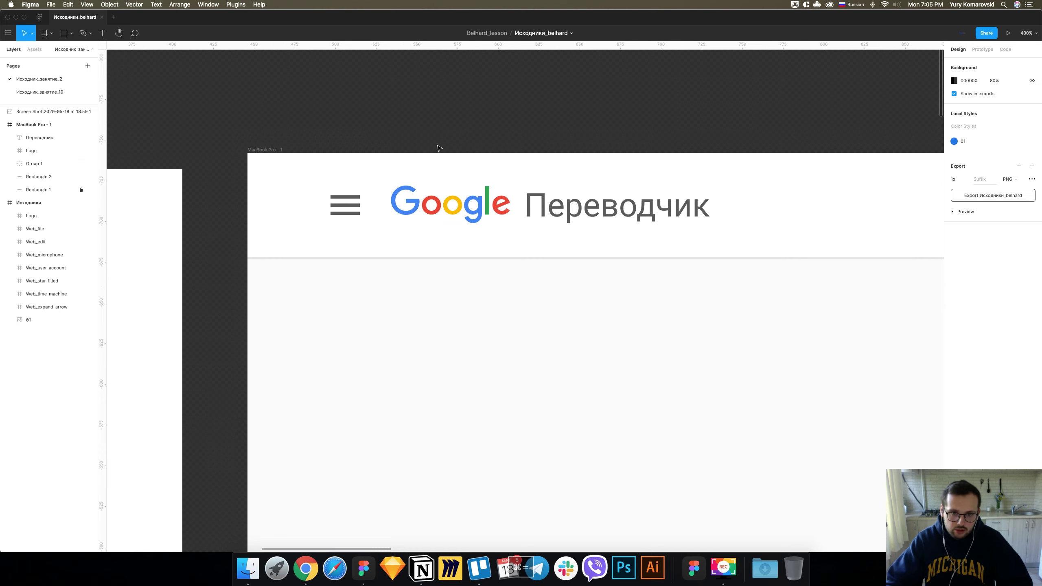
pyautogui.click(453, 200)
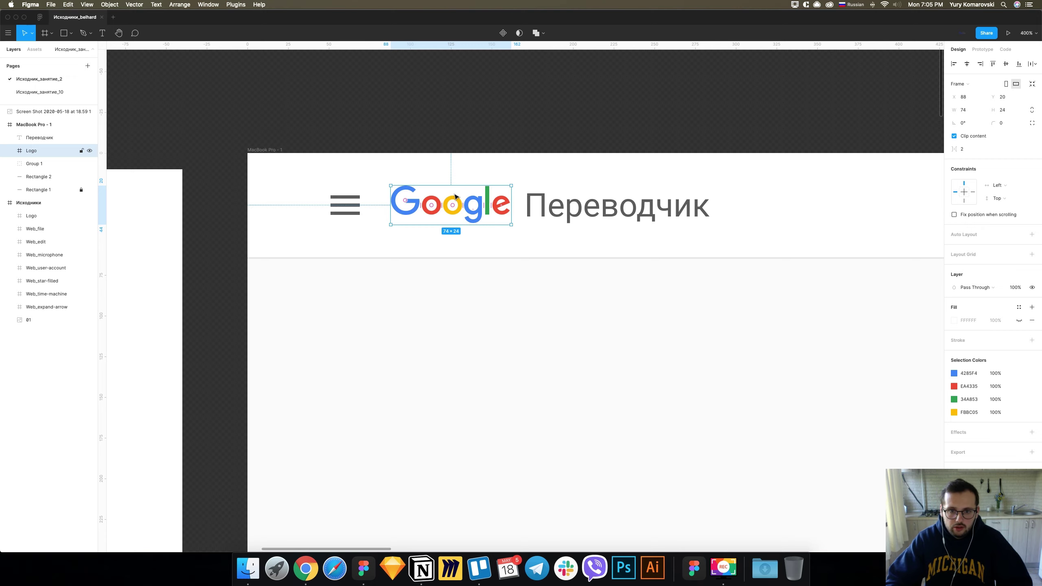
pyautogui.press('Down')
pyautogui.press('Down')
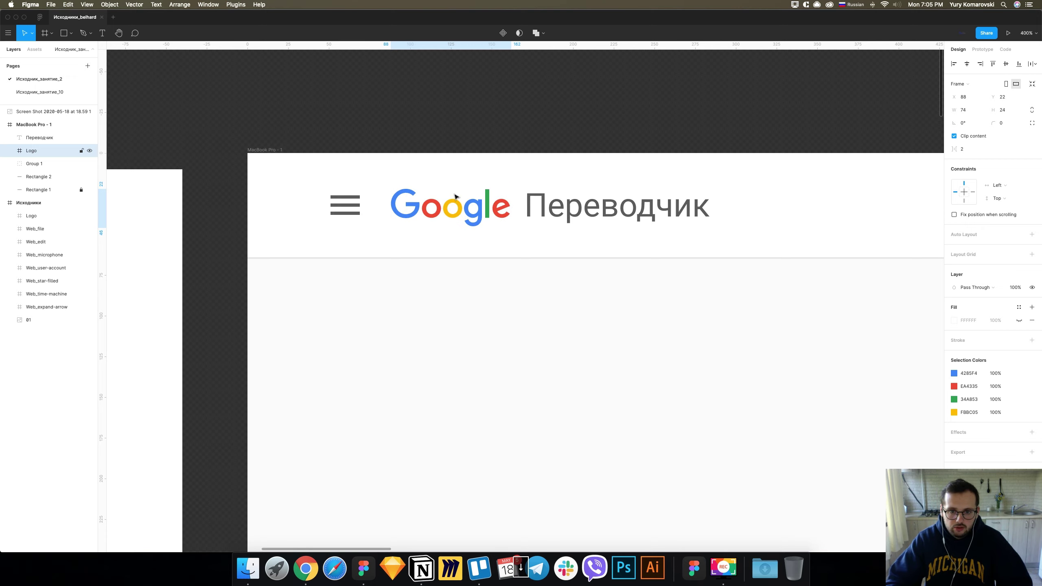
pyautogui.press('-')
pyautogui.press('Escape')
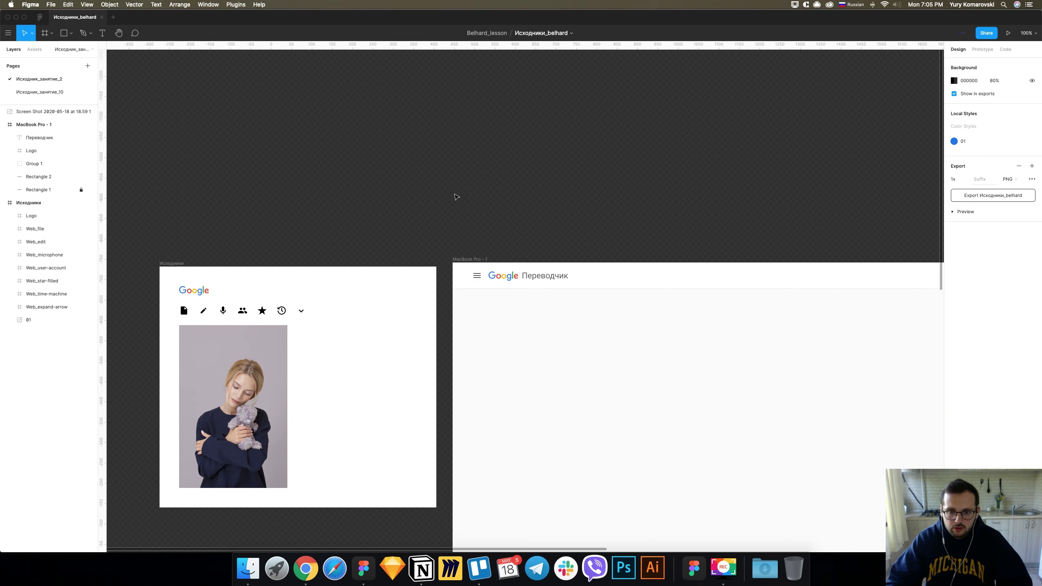
# Navigate the canvas to the right end of the translator page header.
pyautogui.press('-')
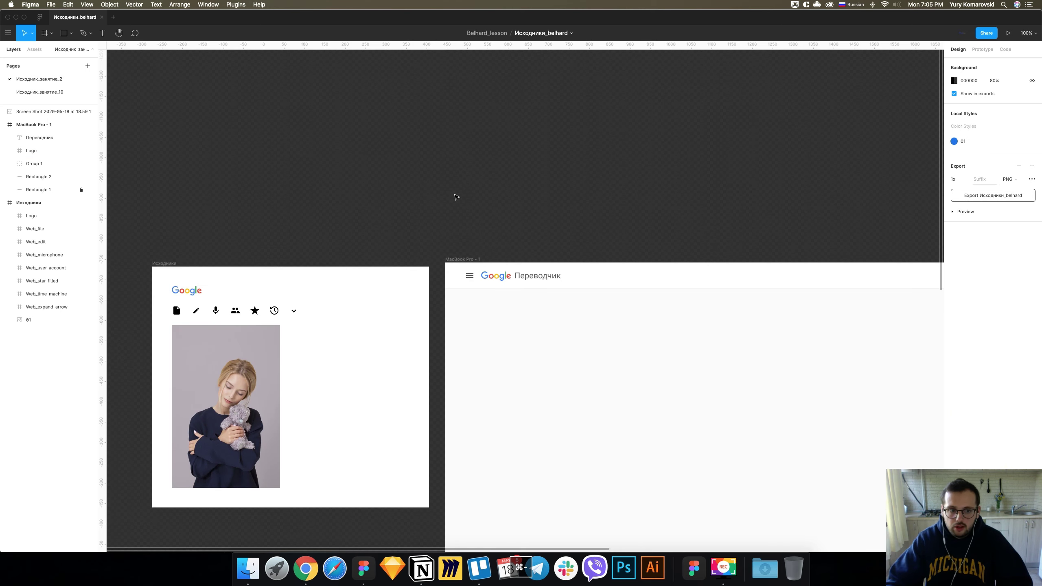
pyautogui.press('-')
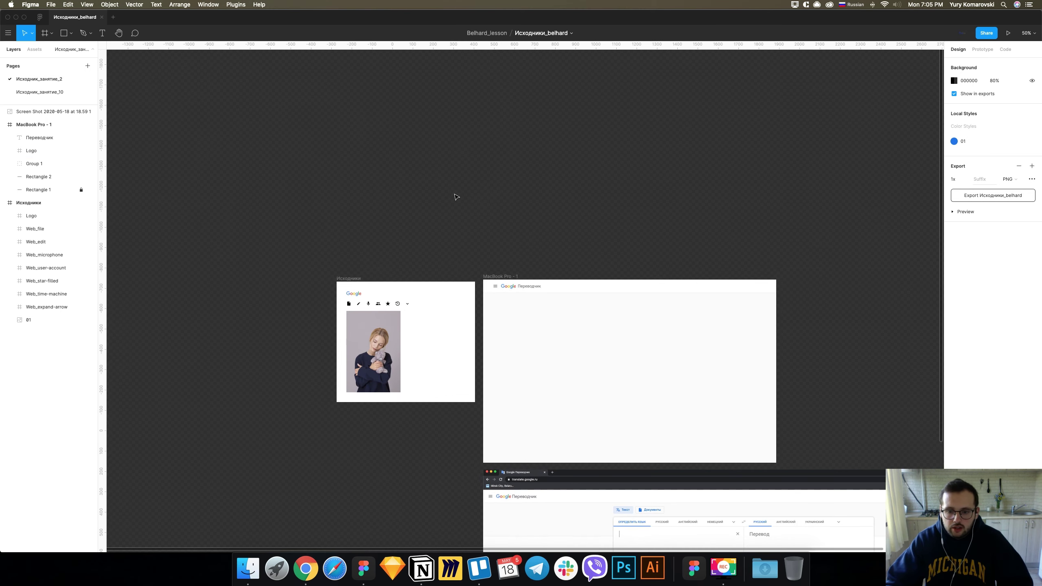
pyautogui.hscroll(10, 457, 197)
pyautogui.scroll(-1, 457, 197)
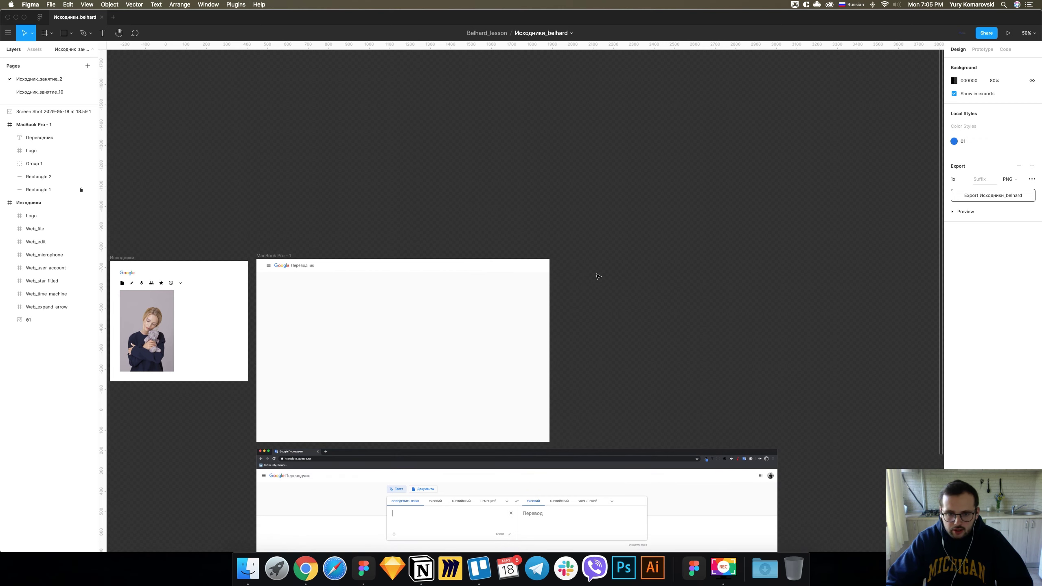
pyautogui.scroll(1, 597, 274)
pyautogui.press('+')
pyautogui.press('+')
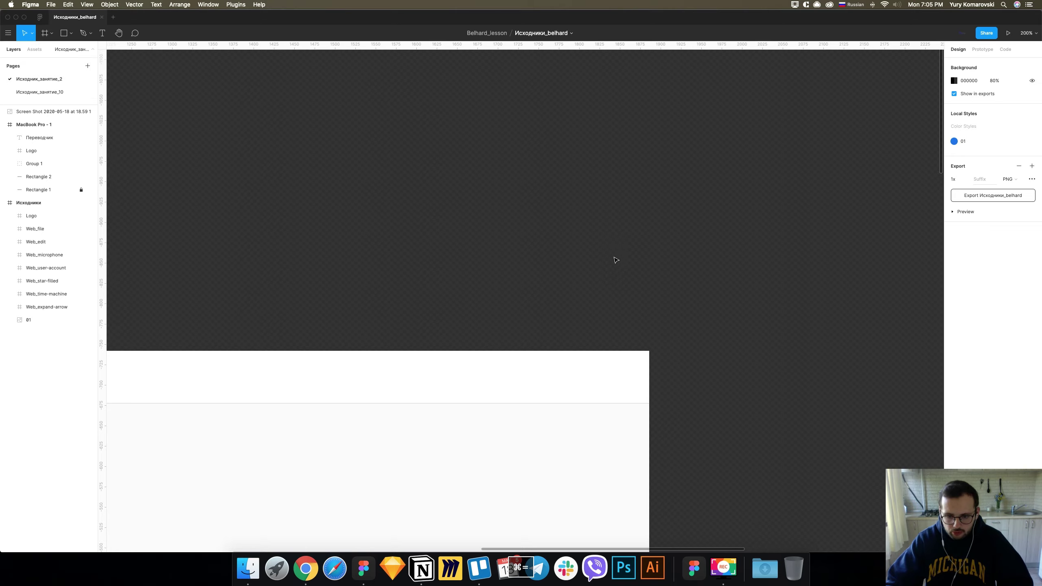
# Draw a grey 32×32 circle near the header's right end, nudged slightly left.
pyautogui.press('o')
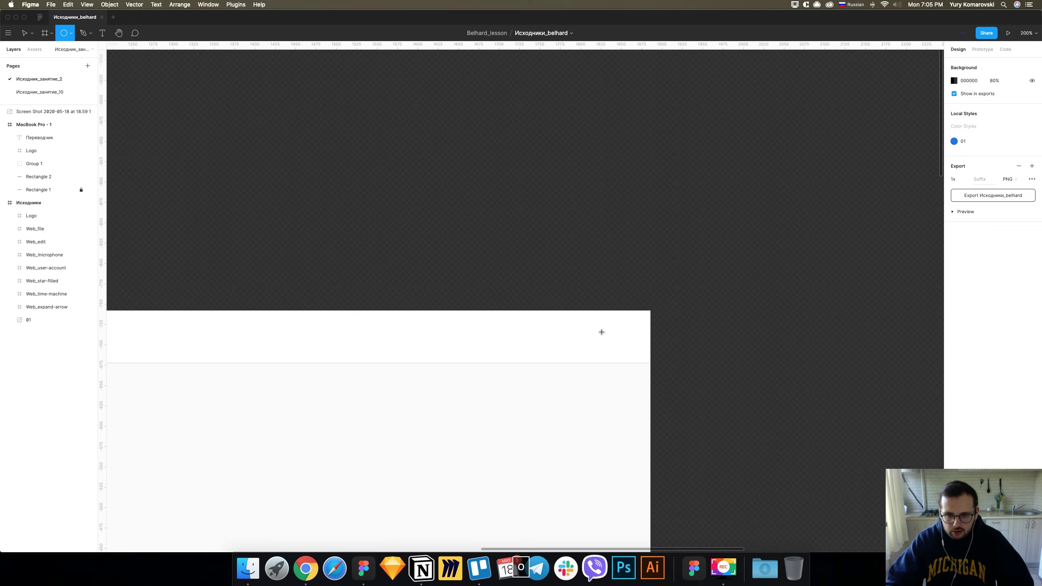
pyautogui.moveTo(591, 324); pyautogui.dragTo(622, 347)
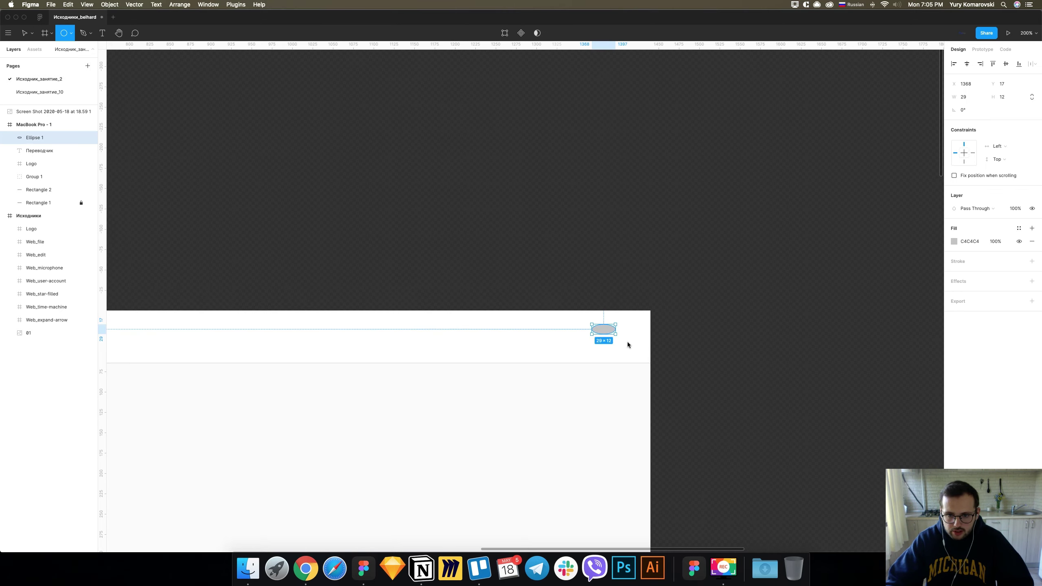
pyautogui.moveTo(623, 346); pyautogui.dragTo(623, 338)
pyautogui.press('alt')
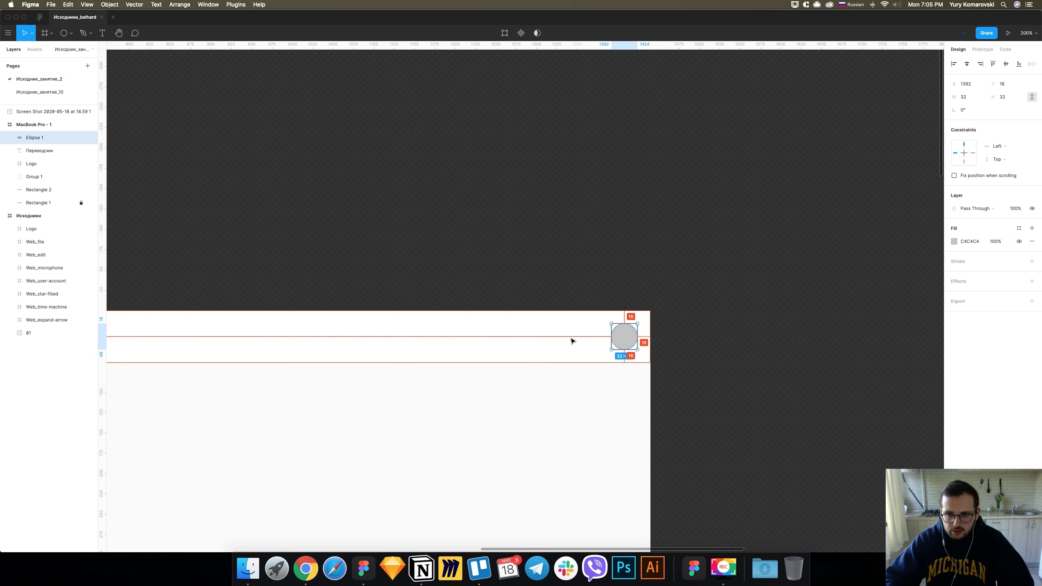
pyautogui.hotkey('shift', 'Left')
pyautogui.hotkey('shift', 'Left')
pyautogui.hotkey('shift', 'Left')
pyautogui.press('Left')
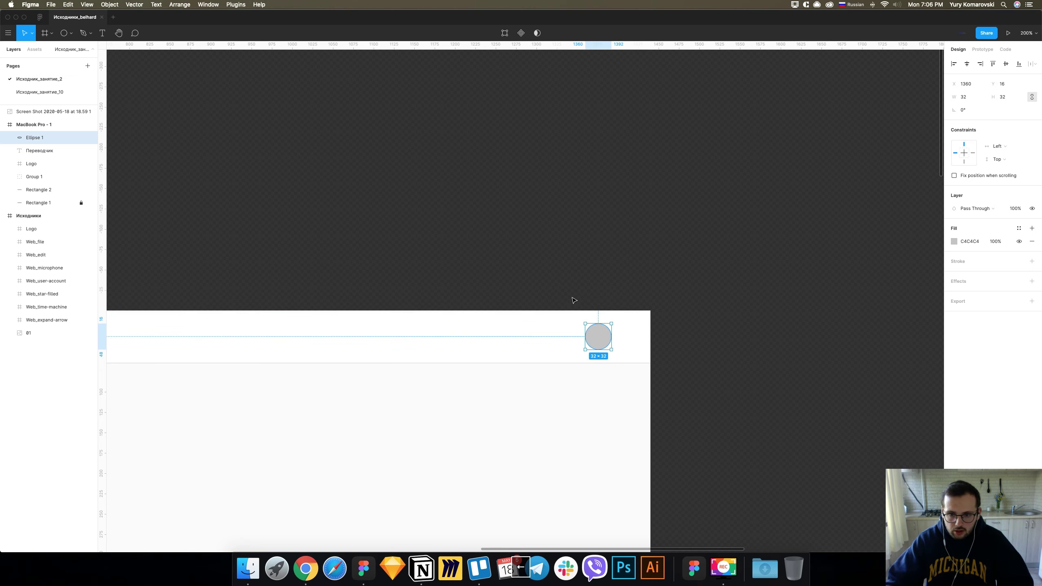
pyautogui.click(573, 300)
pyautogui.press('super+equal')
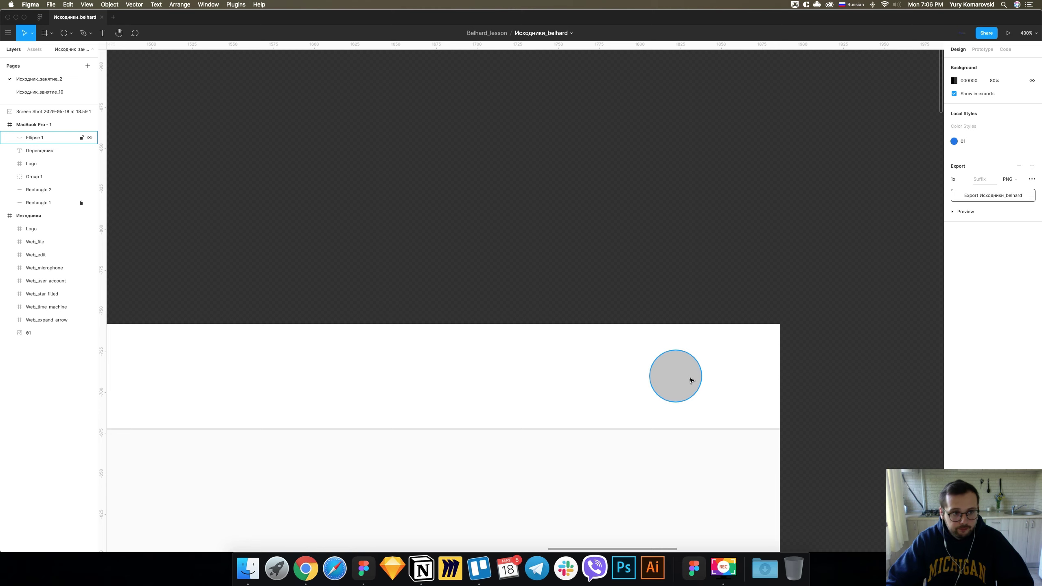
# Group the grey circle and turn it into a mask.
pyautogui.click(690, 379)
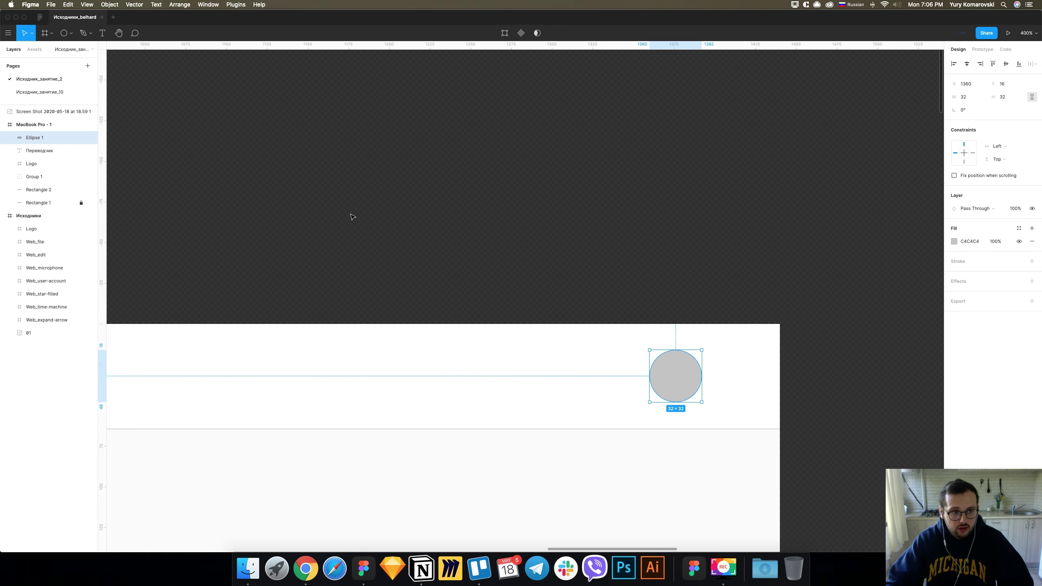
pyautogui.press('super+g')
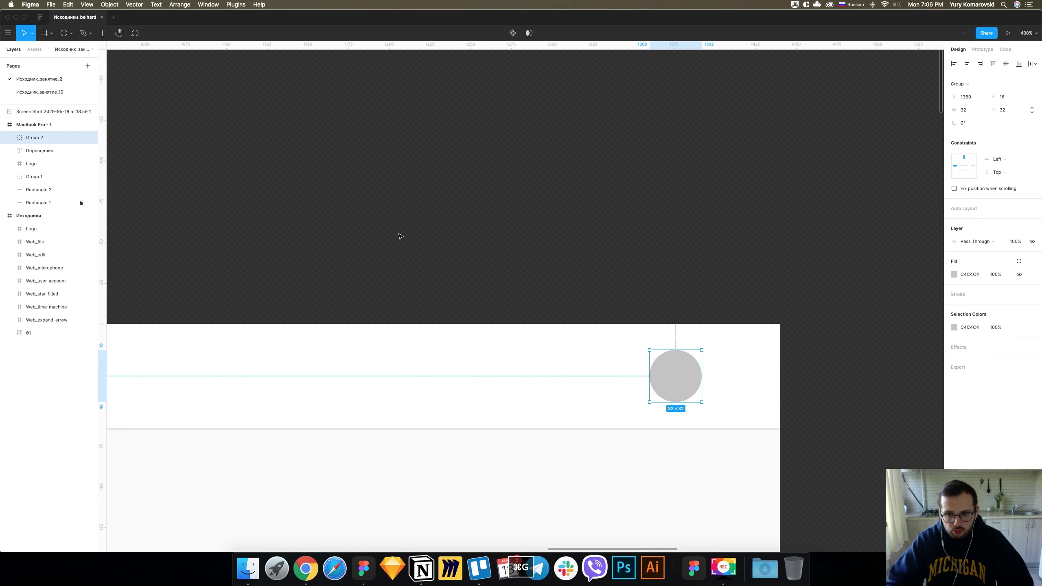
pyautogui.press('super+minus')
pyautogui.press('super+minus')
pyautogui.press('super+minus')
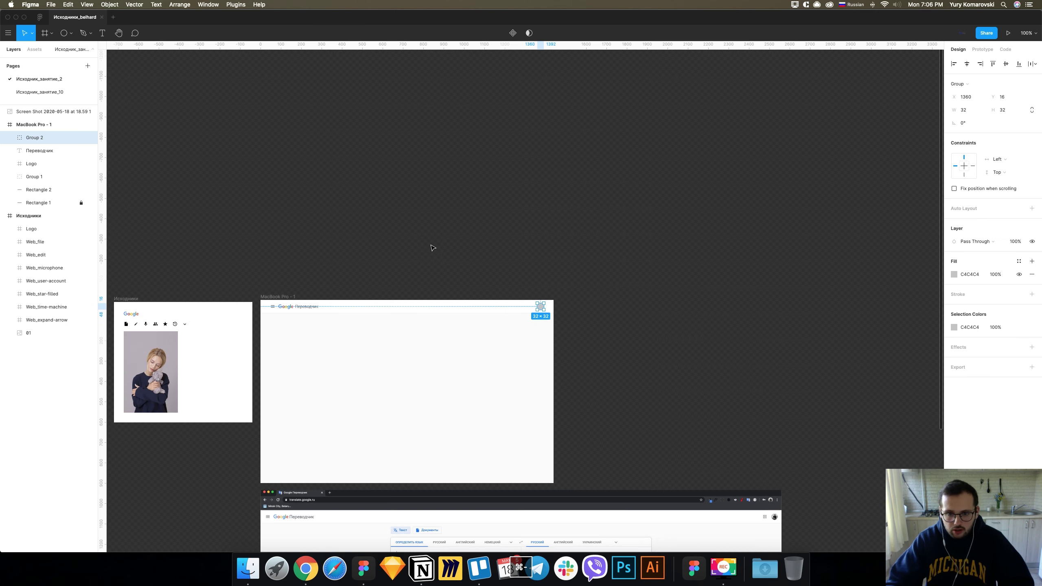
pyautogui.moveTo(48, 137)
pyautogui.click(11, 138)
pyautogui.click(48, 155)
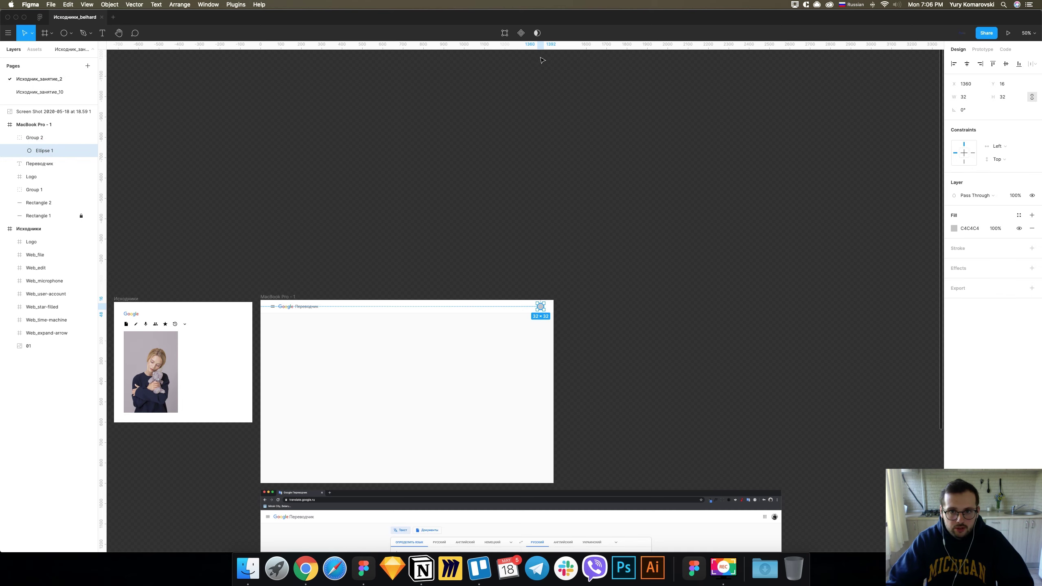
pyautogui.click(538, 36)
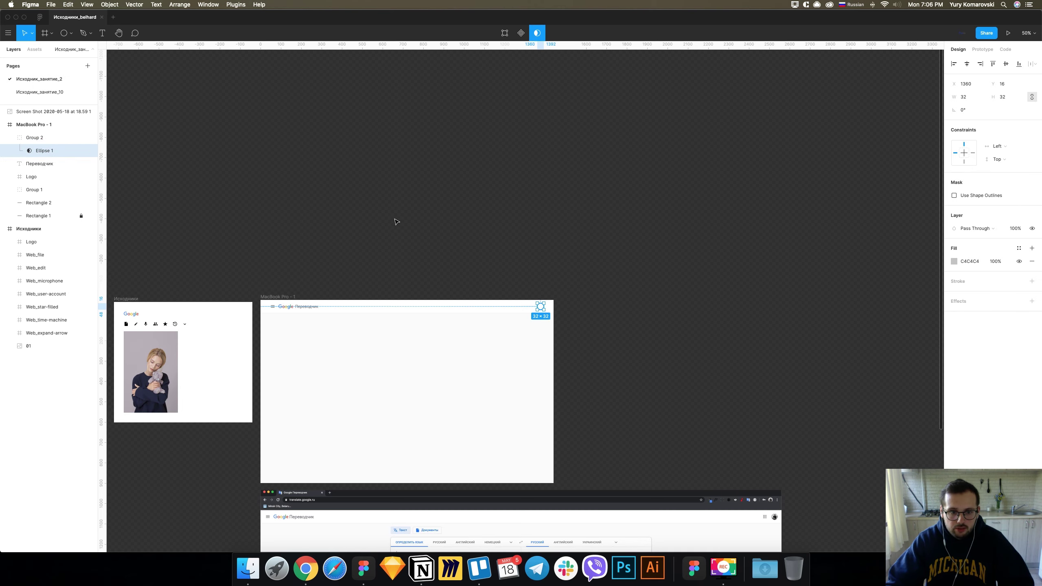
pyautogui.hscroll(-1, 394, 222)
pyautogui.hscroll(-4, 369, 254)
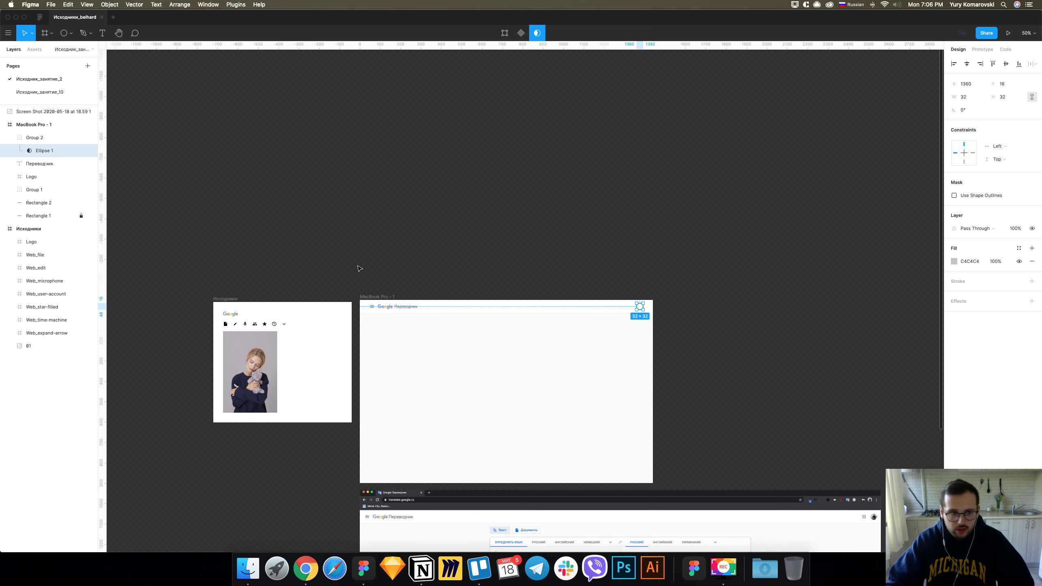
pyautogui.click(298, 235)
# Copy the woman's portrait photo from the source frame.
pyautogui.click(252, 363)
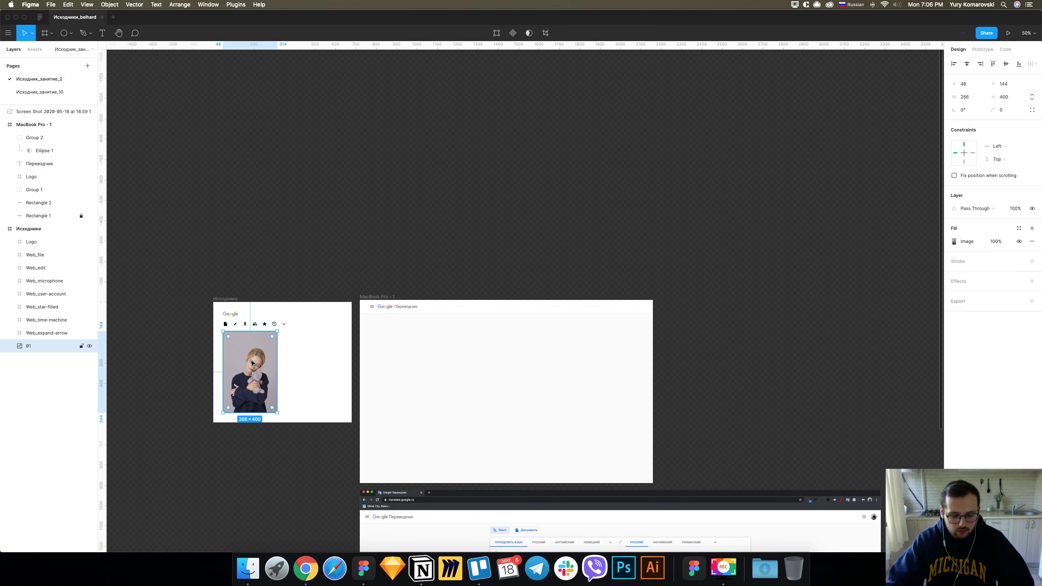
pyautogui.press('super+c')
pyautogui.hotkey('shift', '0')
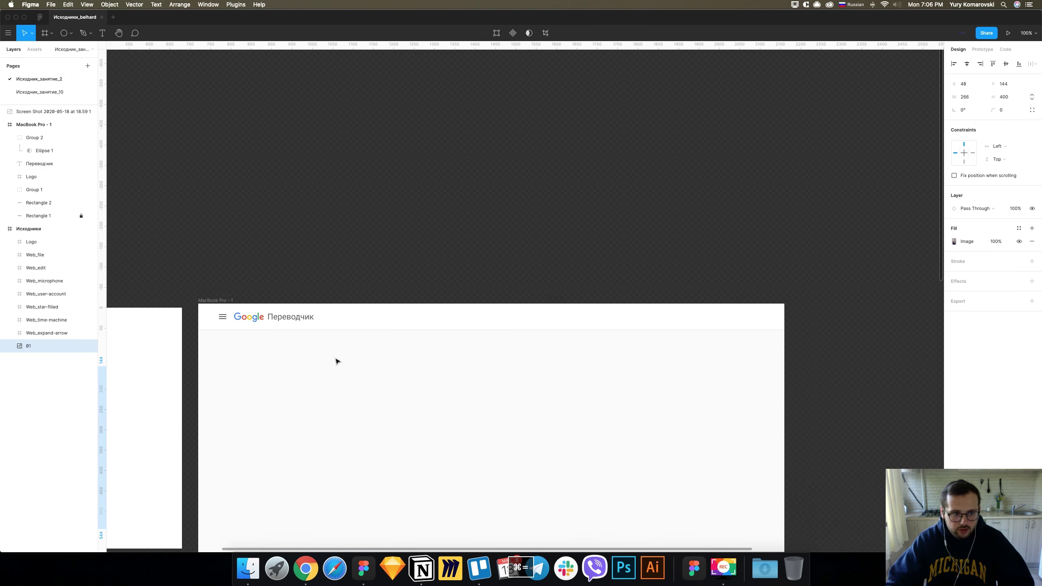
pyautogui.hscroll(5, 444, 360)
pyautogui.press('super+equal')
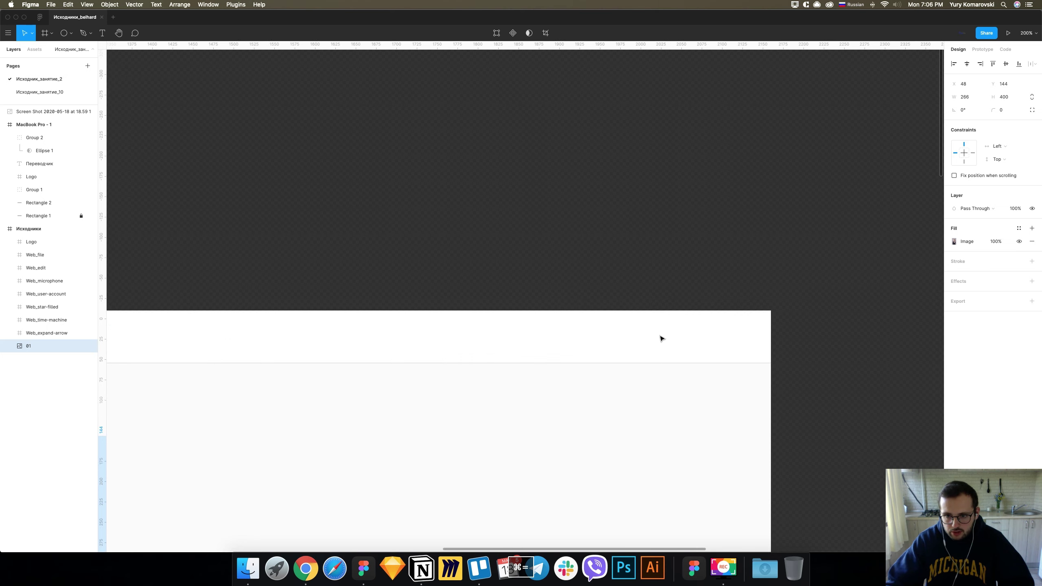
# Paste the portrait photo into the avatar group above the masked circle.
pyautogui.click(718, 337)
pyautogui.moveTo(34, 137)
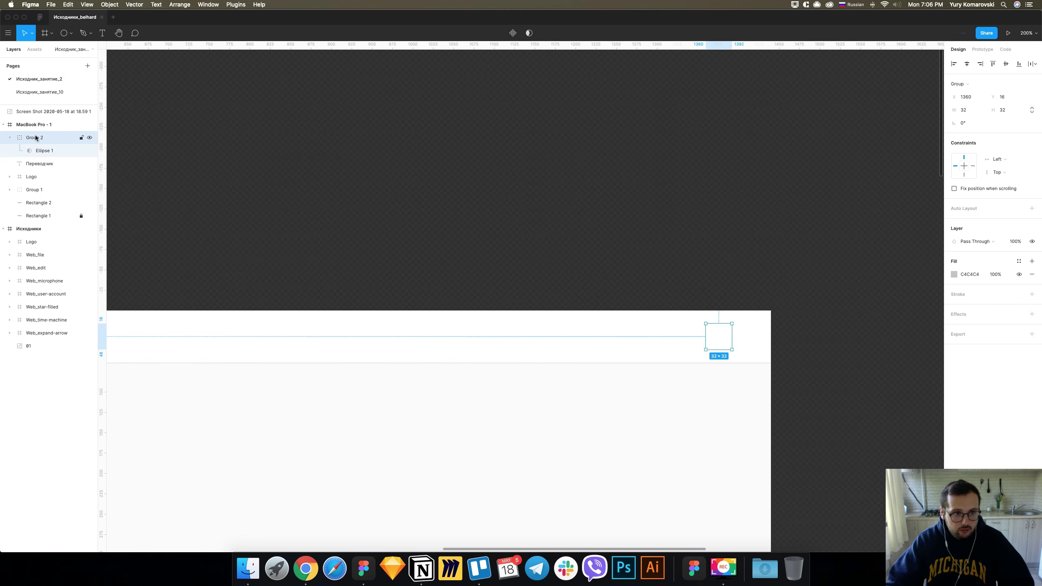
pyautogui.click(43, 151)
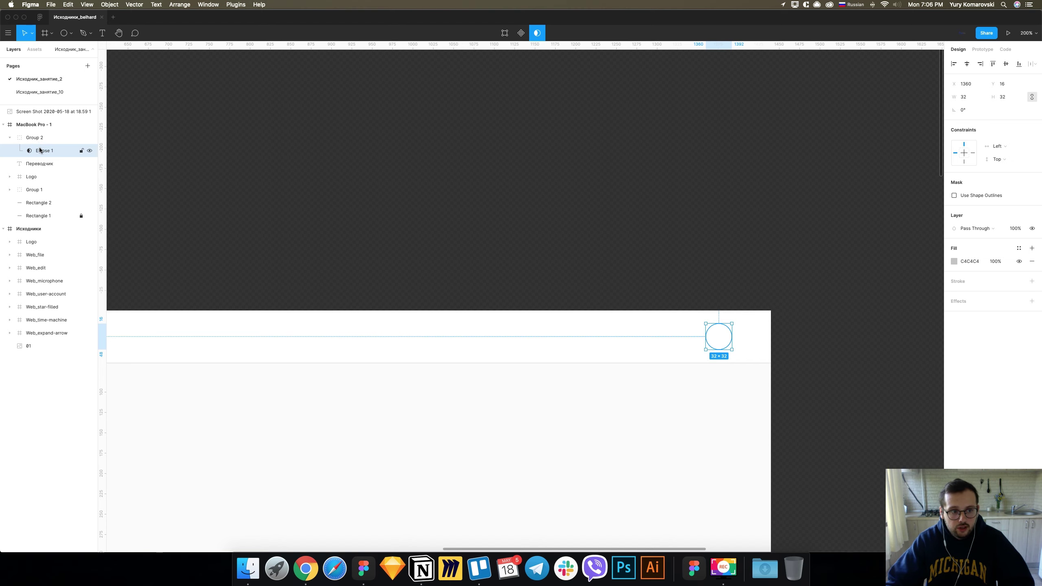
pyautogui.hscroll(2, 402, 191)
pyautogui.hscroll(4, 442, 202)
pyautogui.scroll(3, 443, 202)
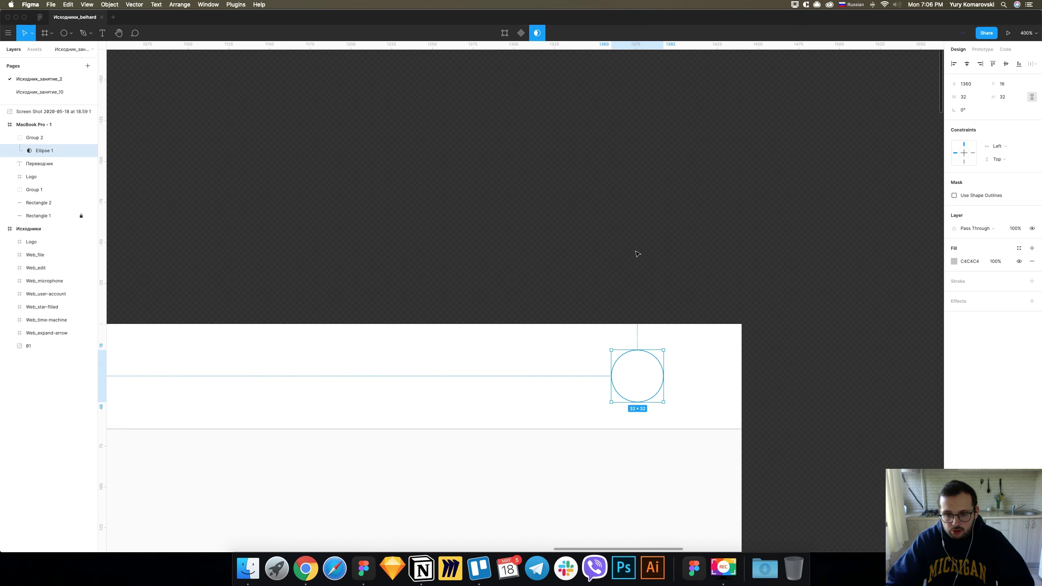
pyautogui.hotkey('ctrl', 'v')
pyautogui.hotkey('shift', '0')
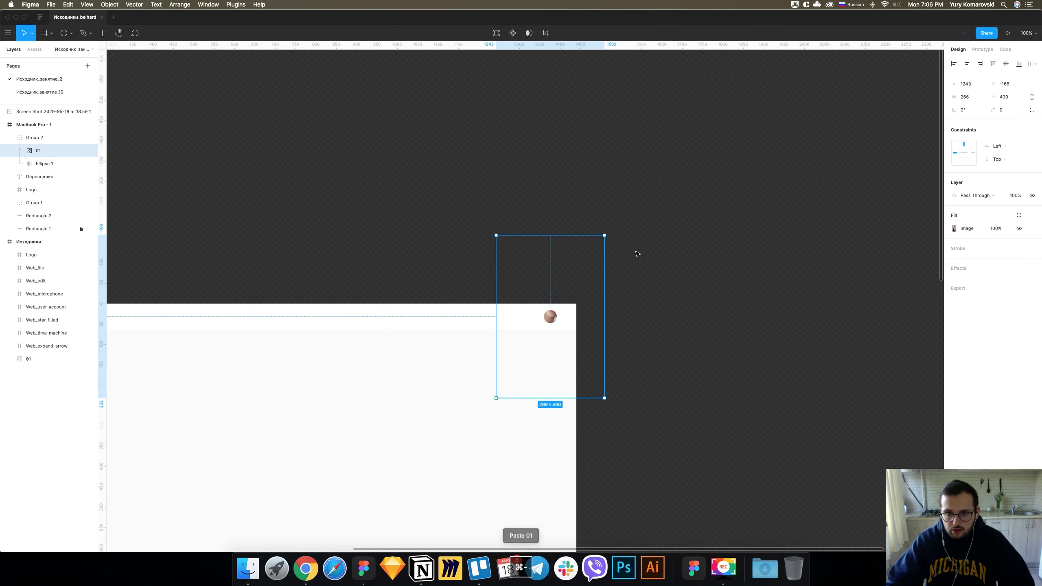
# Scale the photo down to 42×84 and nudge it so the face fills the circle.
pyautogui.moveTo(604, 235); pyautogui.dragTo(554, 302)
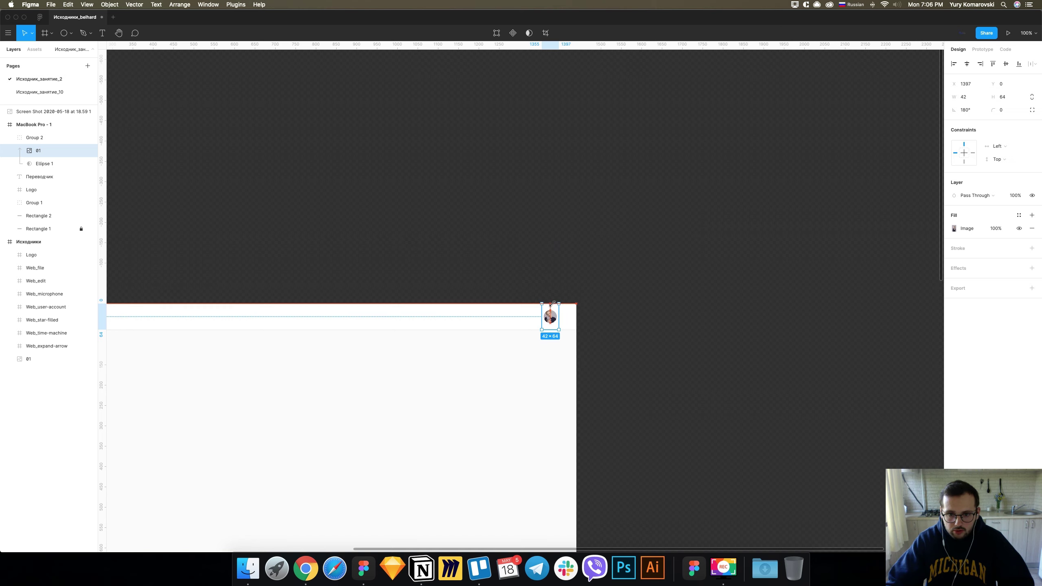
pyautogui.scroll(5, 555, 305)
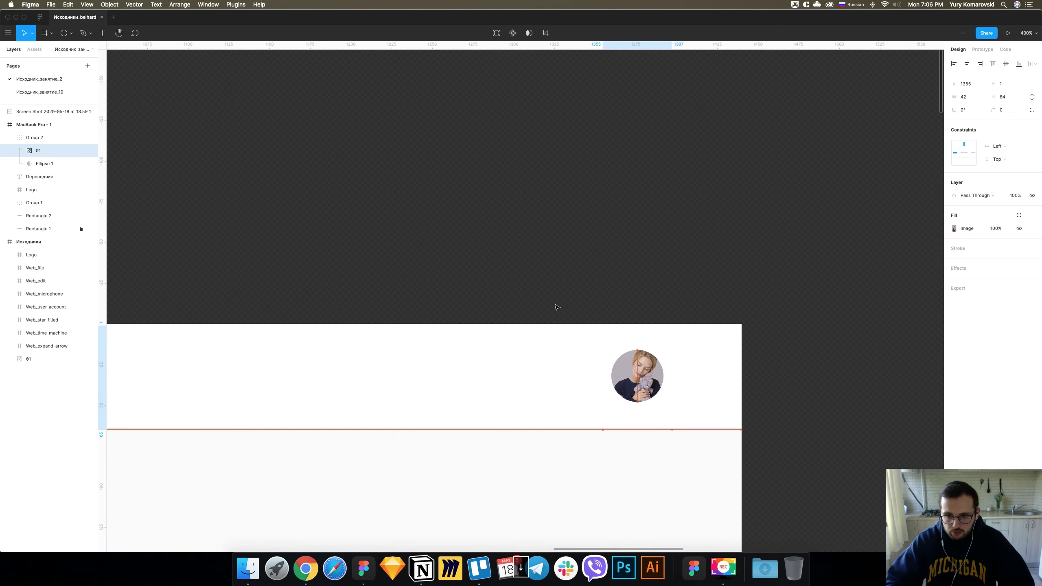
pyautogui.press('Left')
pyautogui.press('Left')
pyautogui.press('Left')
pyautogui.press('Down')
pyautogui.press('Down')
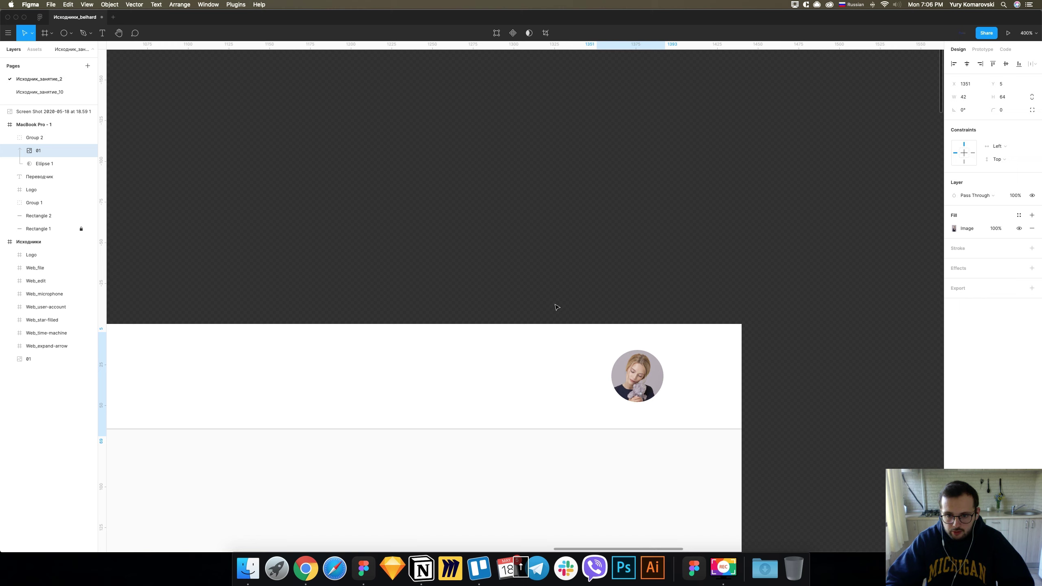
pyautogui.scroll(-3, 555, 305)
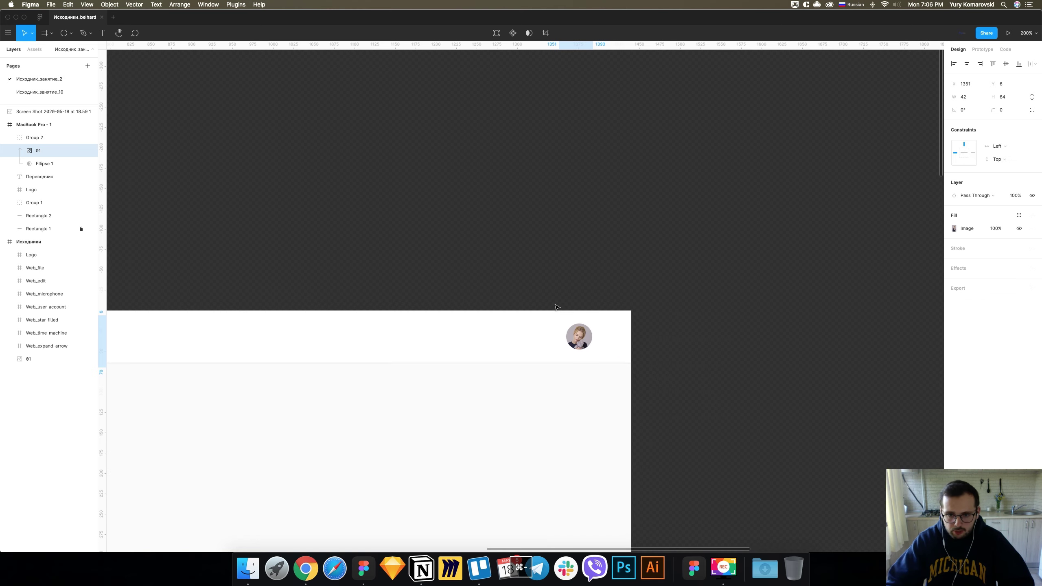
pyautogui.click(552, 287)
pyautogui.scroll(-5, 552, 289)
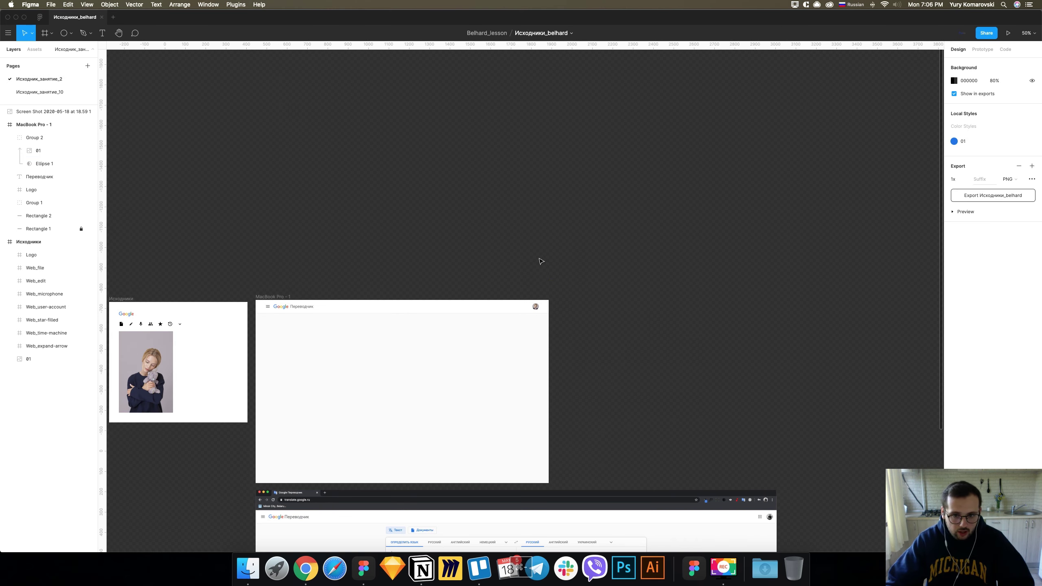
# Shift the avatar group right to x 1392, 16 px from the header's edge.
pyautogui.scroll(-2, 590, 300)
pyautogui.scroll(-1, 590, 300)
pyautogui.scroll(-2, 595, 300)
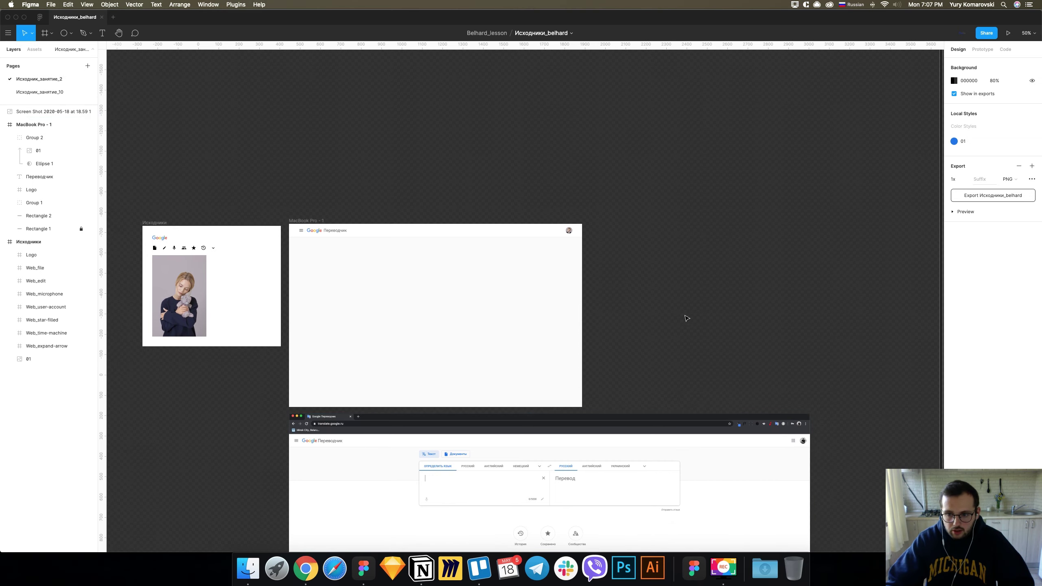
pyautogui.scroll(1, 688, 310)
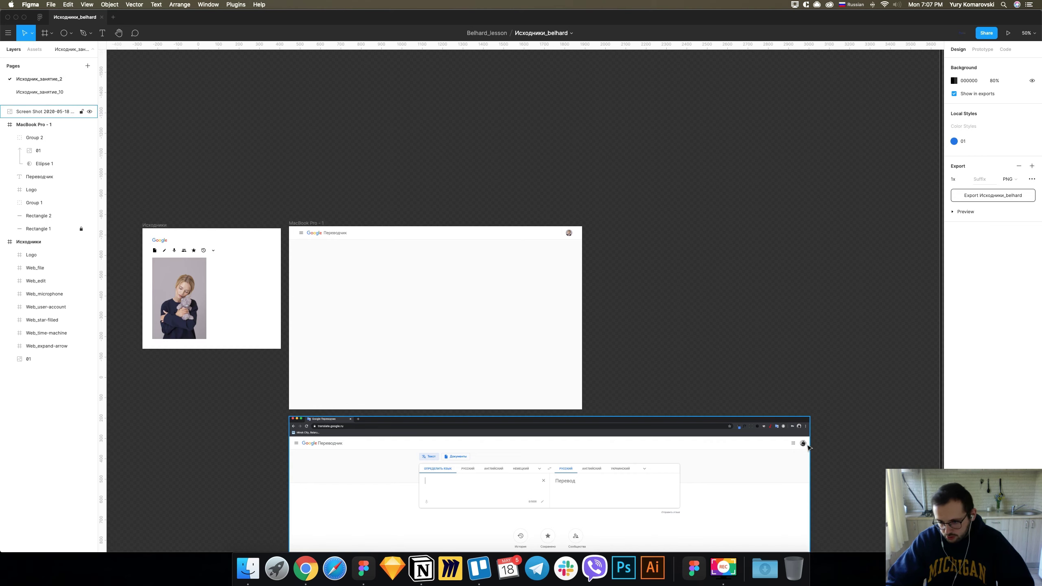
pyautogui.press('super+equal')
pyautogui.press('super+equal')
pyautogui.press('super+equal')
pyautogui.scroll(3, 533, 205)
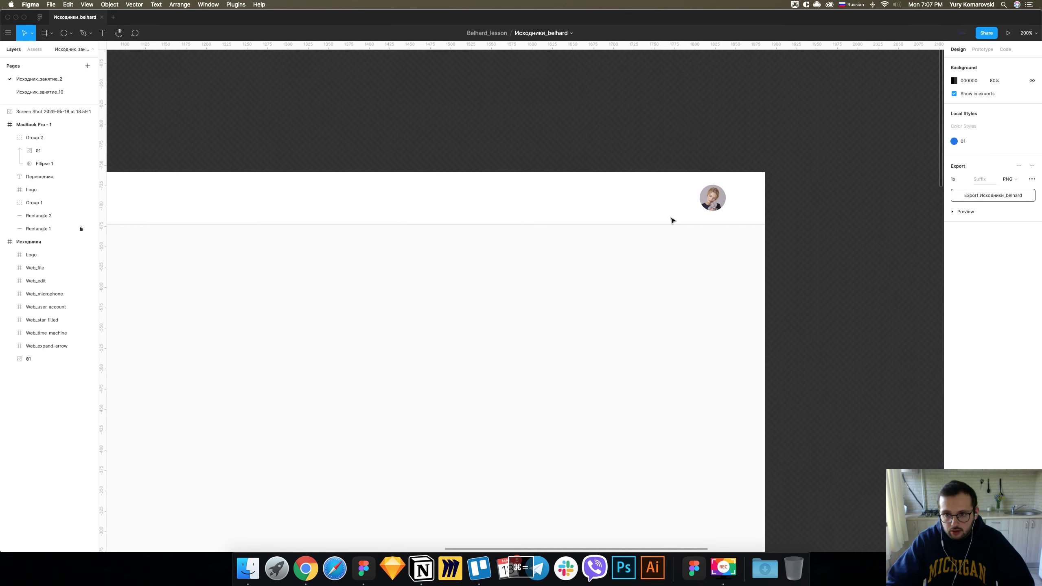
pyautogui.click(711, 201)
pyautogui.hotkey('shift', 'Right')
pyautogui.hotkey('shift', 'Right')
pyautogui.hotkey('shift', 'Right')
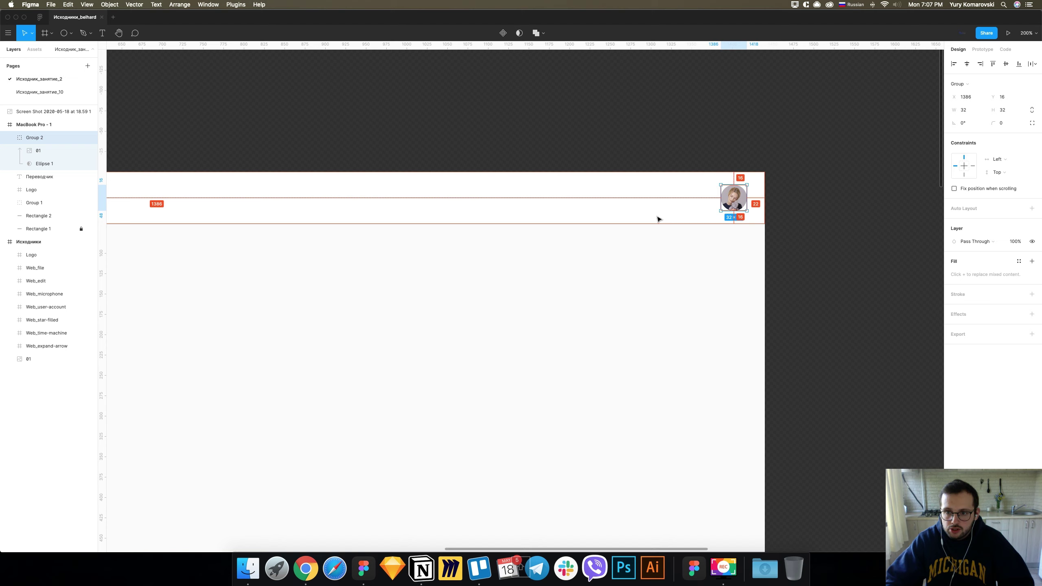
pyautogui.press('Left')
pyautogui.press('Left')
pyautogui.press('Left')
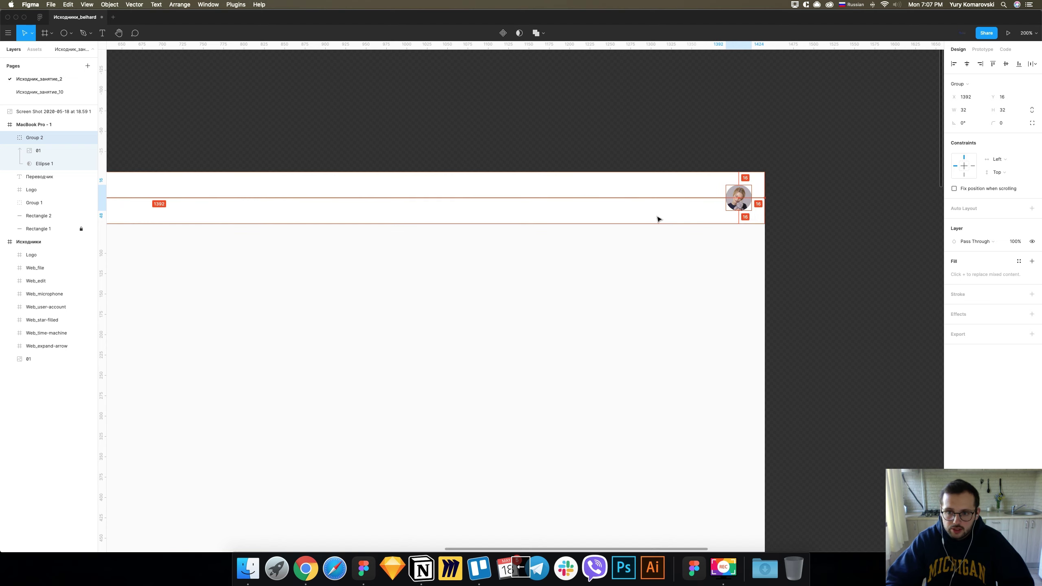
pyautogui.press('super+minus')
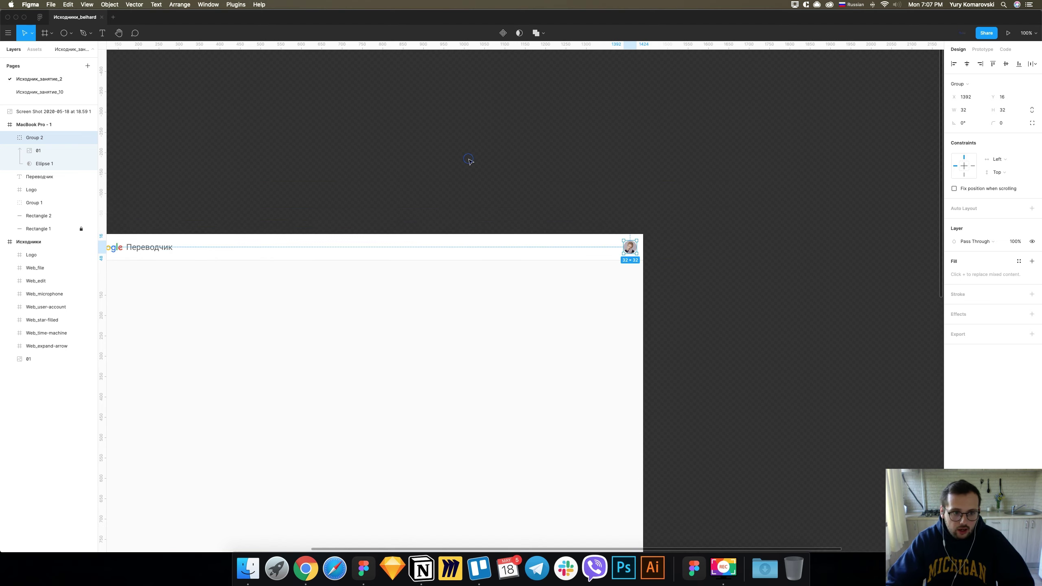
# Nudge the menu icon, Google logo and Переводчик title together leftward toward the header edge.
pyautogui.click(470, 160)
pyautogui.hscroll(-3, 465, 161)
pyautogui.click(174, 246)
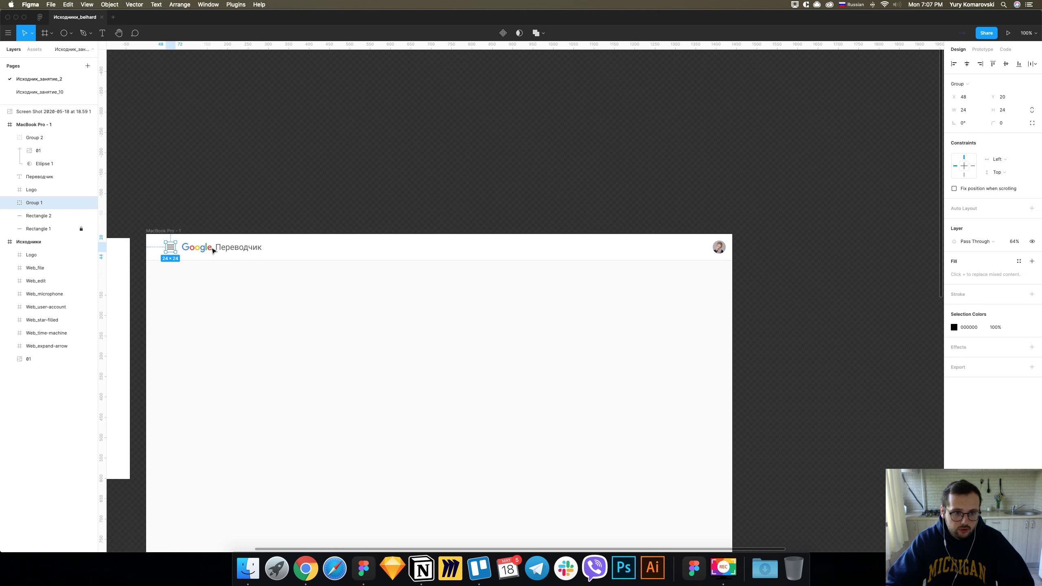
pyautogui.keyDown('shift'); pyautogui.click(238, 247); pyautogui.keyUp('shift')
pyautogui.hotkey('shift', 'Left')
pyautogui.hotkey('shift', 'Left')
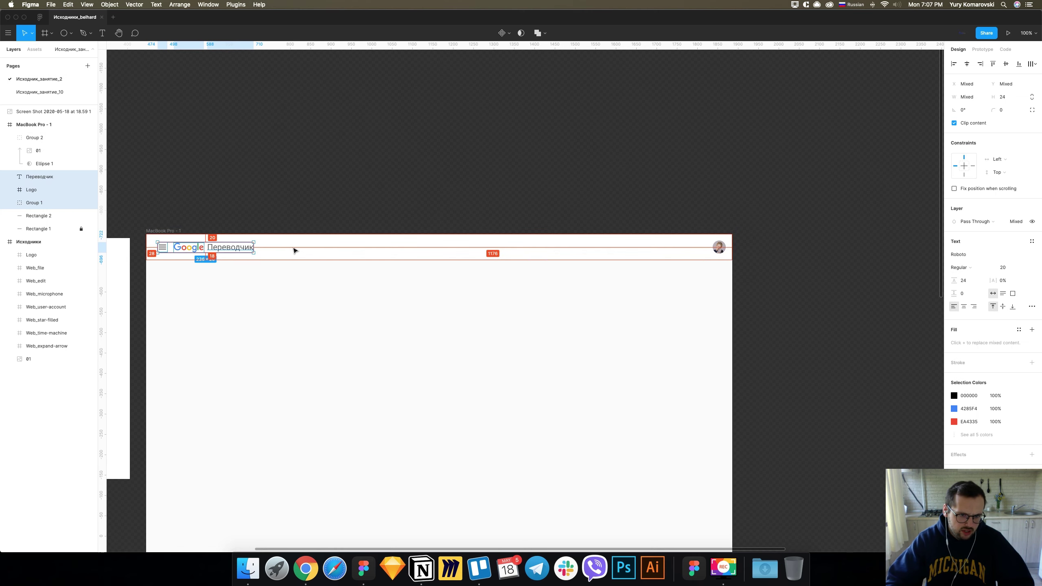
pyautogui.press('Right')
pyautogui.press('Right')
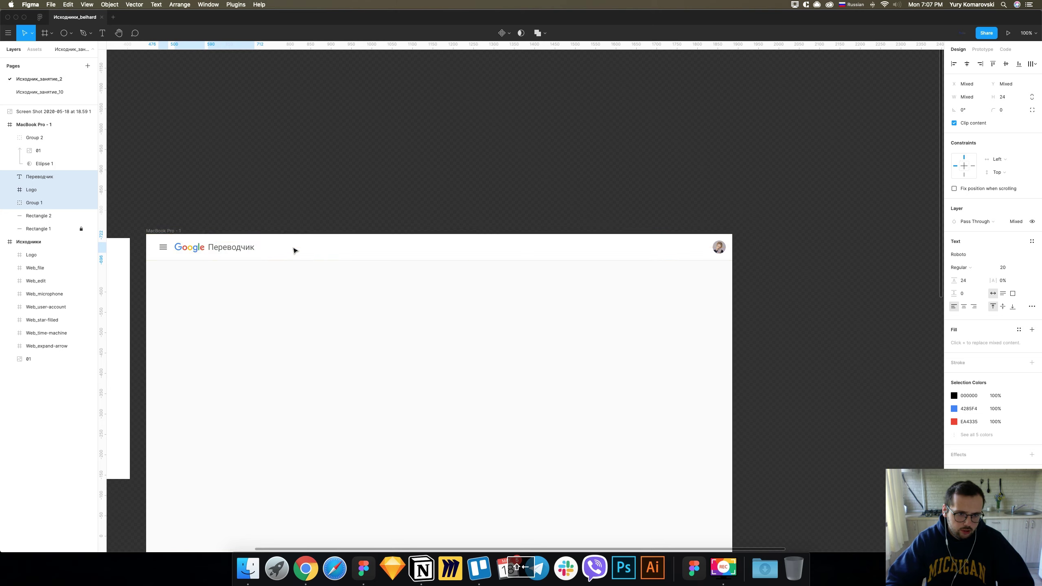
pyautogui.hotkey('shift', 'Left')
pyautogui.press('Left')
pyautogui.press('Left')
pyautogui.press('Left')
pyautogui.press('Left')
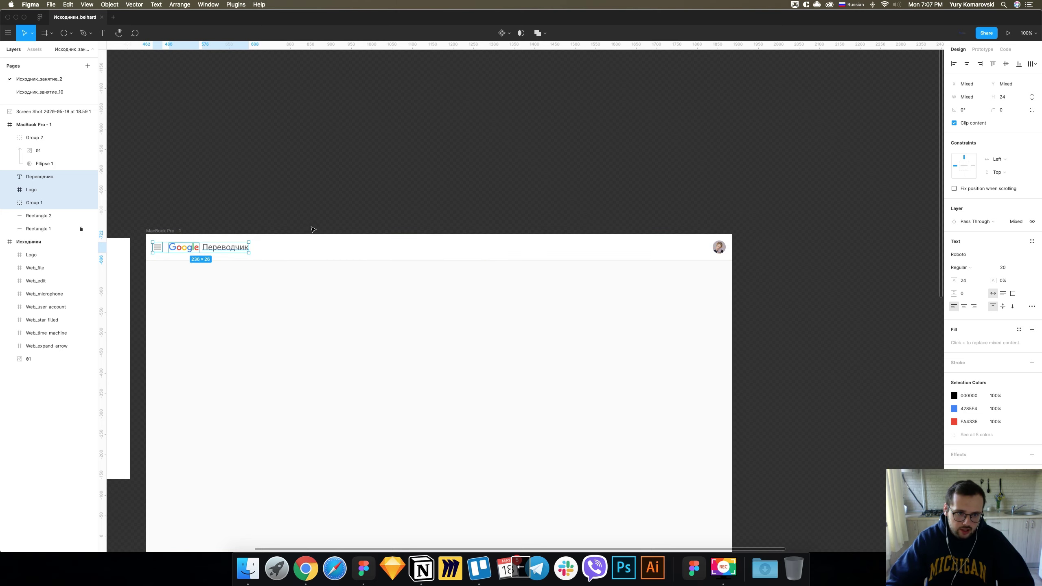
pyautogui.click(315, 225)
pyautogui.scroll(1, 317, 224)
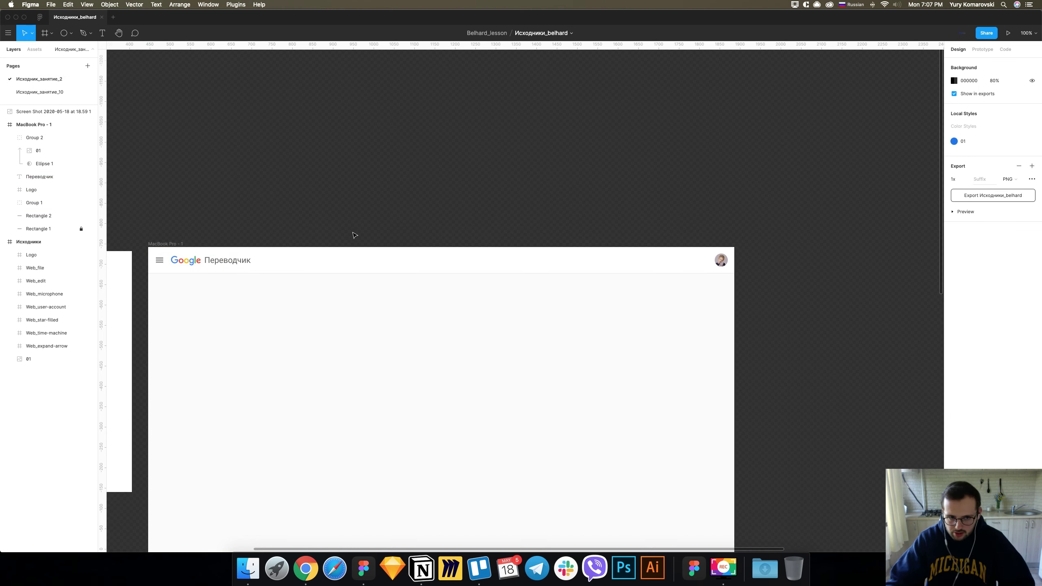
pyautogui.scroll(1, 355, 235)
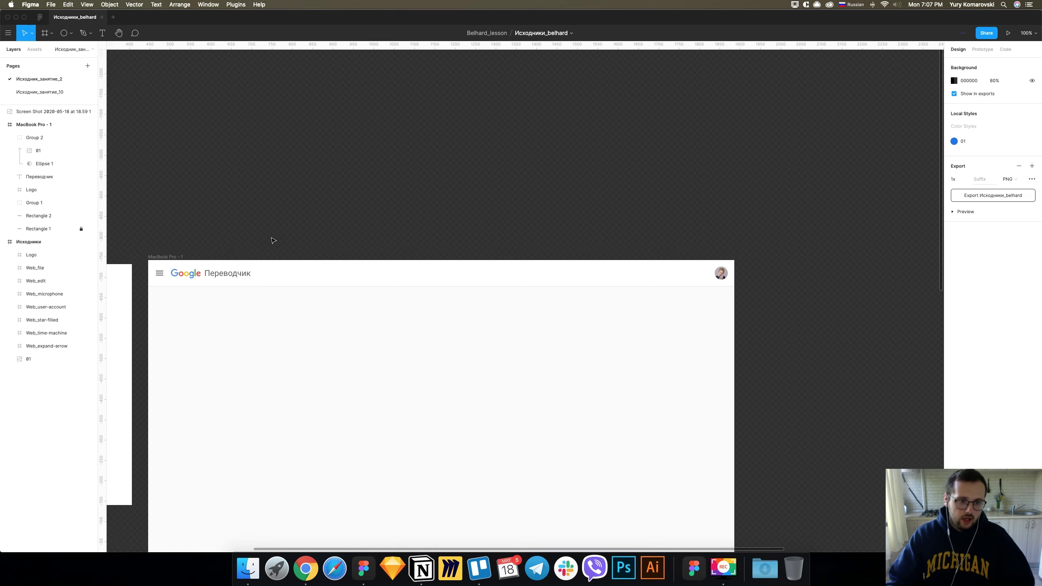
# Duplicate the menu icon and drag the copy along the header to beside the avatar.
pyautogui.click(160, 273)
pyautogui.press('super+c')
pyautogui.press('super+v')
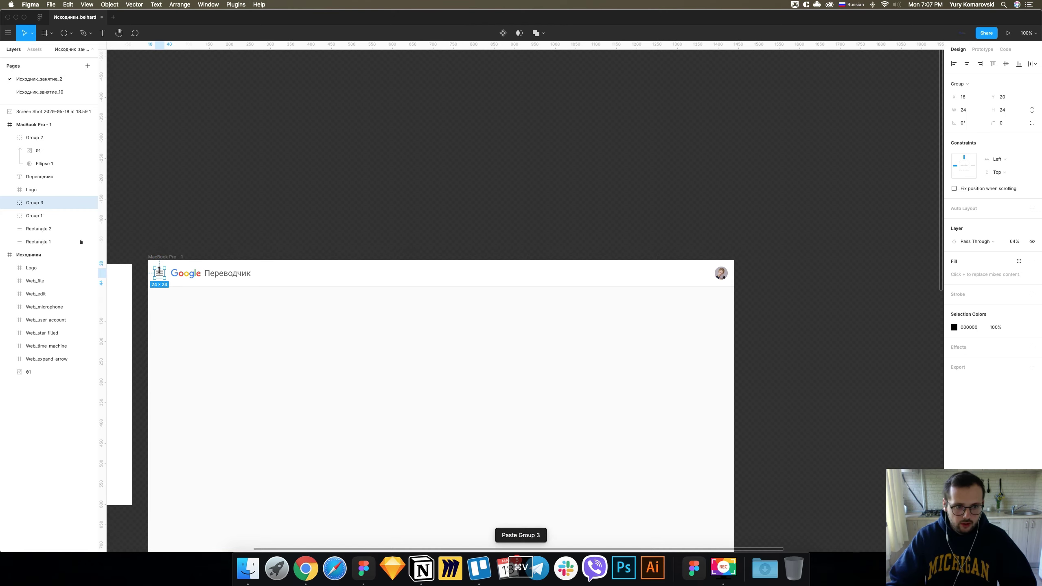
pyautogui.moveTo(159, 273); pyautogui.dragTo(702, 269)
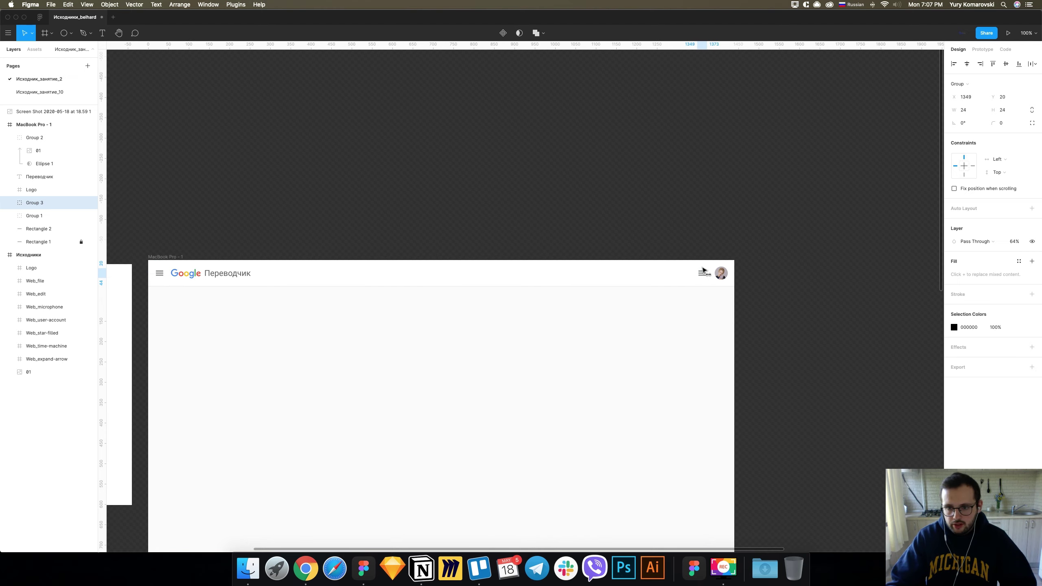
pyautogui.click(693, 251)
# Zoom in on the header's right end to compare the copy's spacing with the avatar.
pyautogui.press('super+equal')
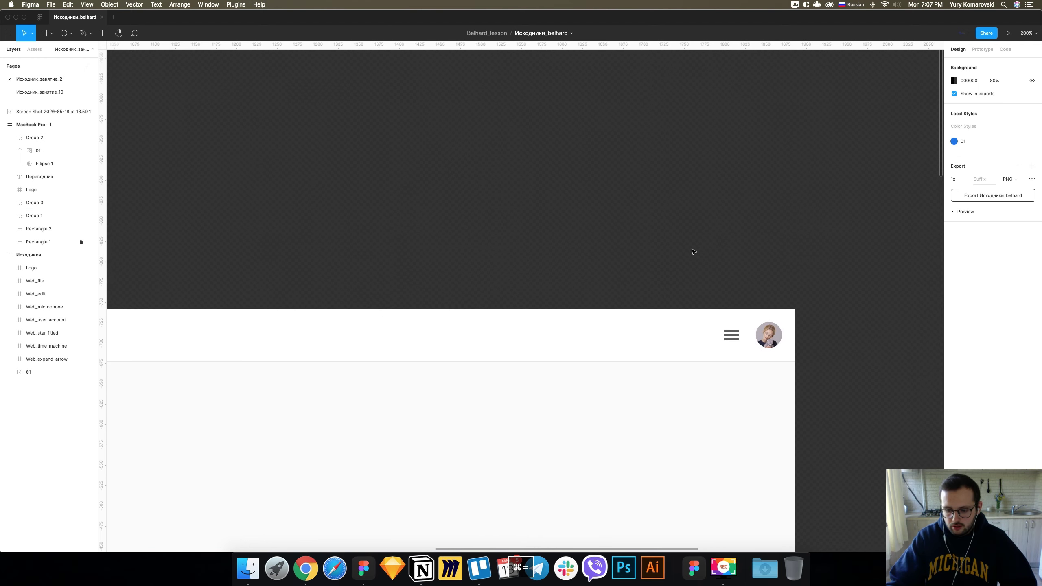
pyautogui.press('super+equal')
pyautogui.hscroll(5, 615, 238)
pyautogui.scroll(-2, 615, 238)
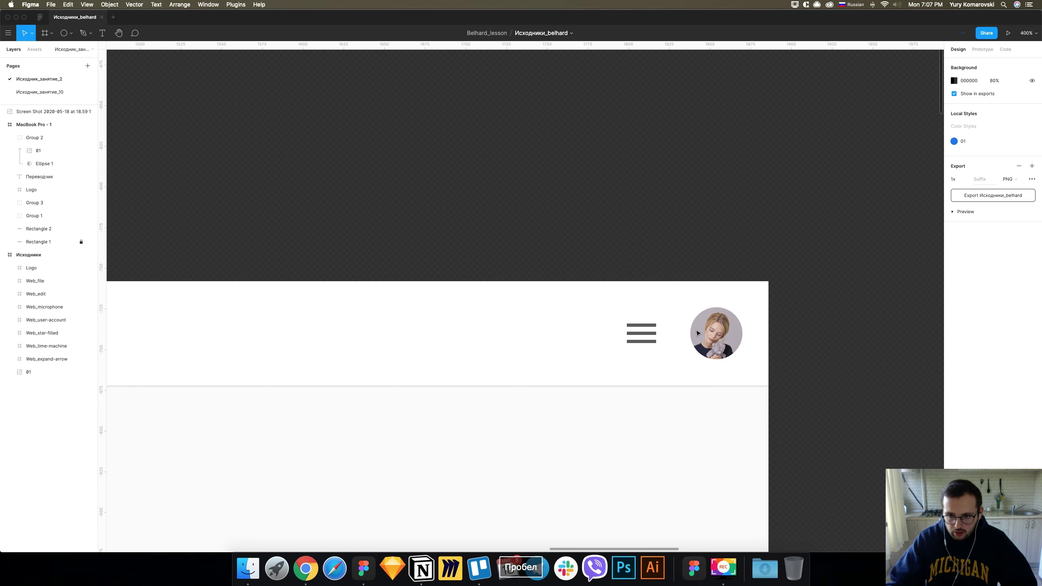
pyautogui.click(713, 334)
pyautogui.press('super+minus')
pyautogui.press('super+minus')
pyautogui.scroll(-10, 643, 332)
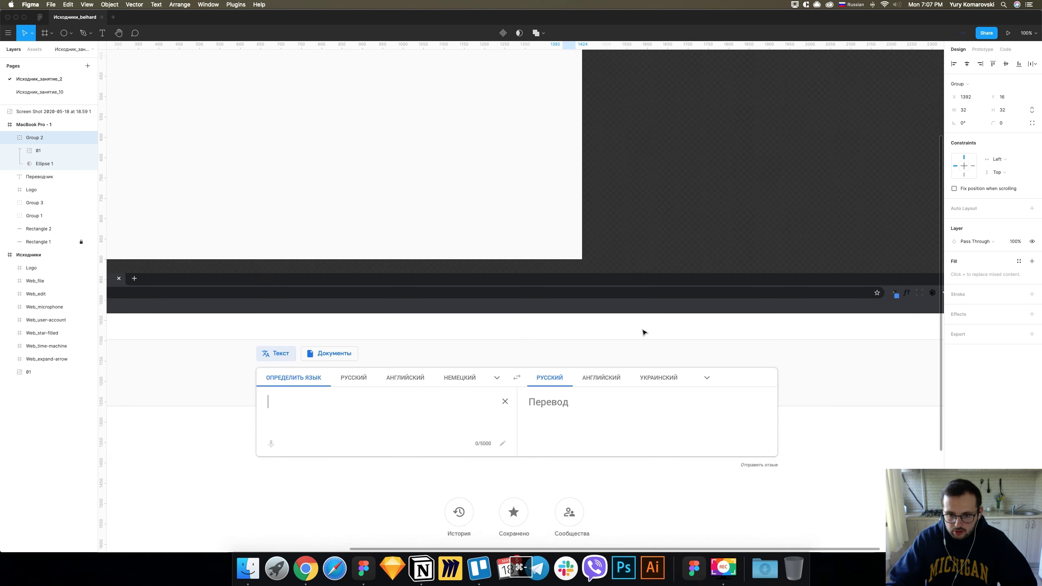
pyautogui.hscroll(2, 675, 330)
pyautogui.hscroll(3, 779, 324)
pyautogui.hscroll(3, 904, 318)
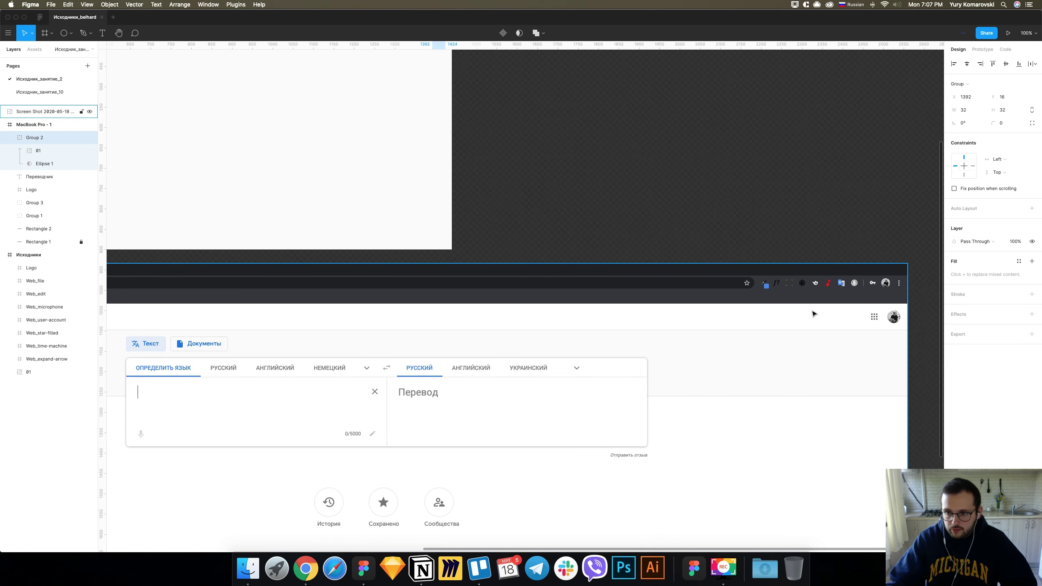
pyautogui.scroll(5, 813, 314)
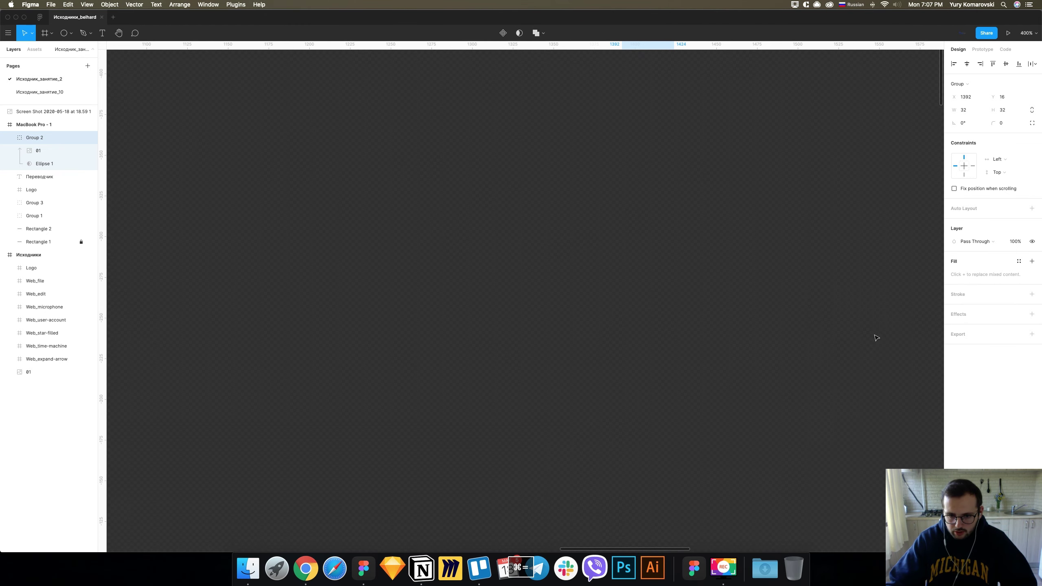
pyautogui.scroll(-5, 744, 325)
pyautogui.scroll(-3, 744, 326)
pyautogui.scroll(3, 745, 330)
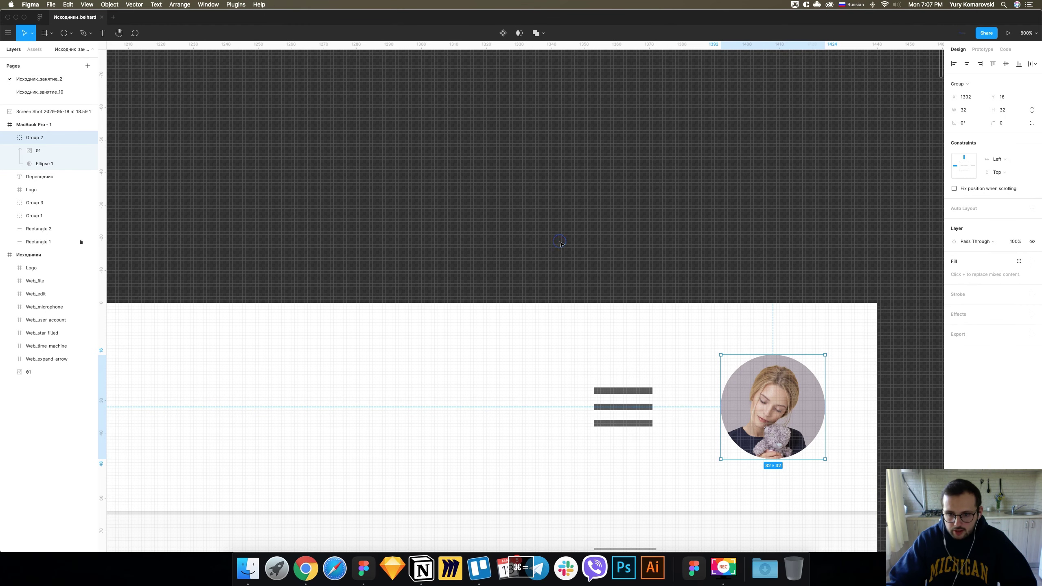
# Nudge the copied menu icon two units right, snug against the avatar.
pyautogui.click(626, 404)
pyautogui.press('Right')
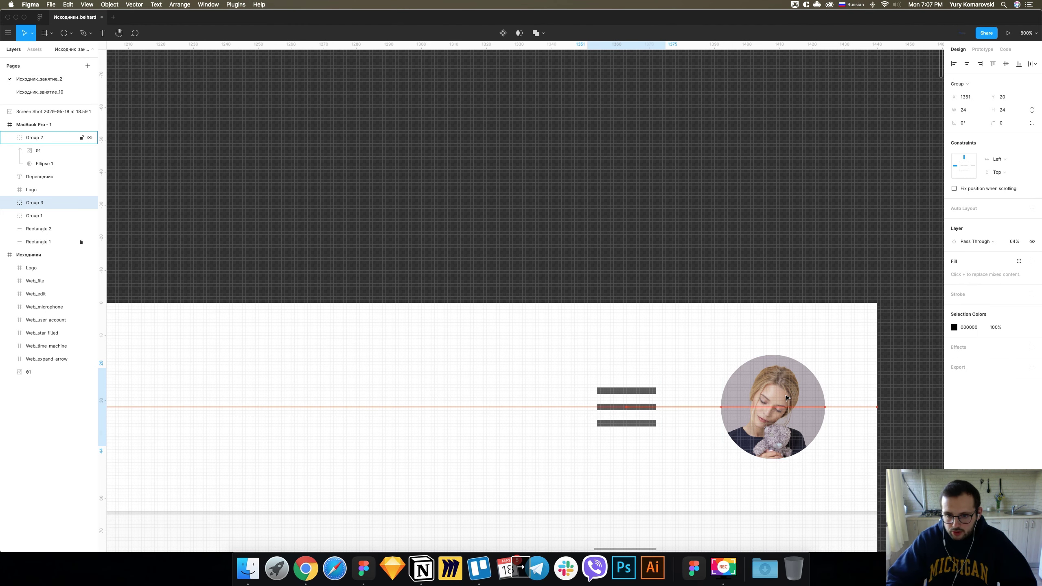
pyautogui.press('Right')
pyautogui.scroll(3, 659, 391)
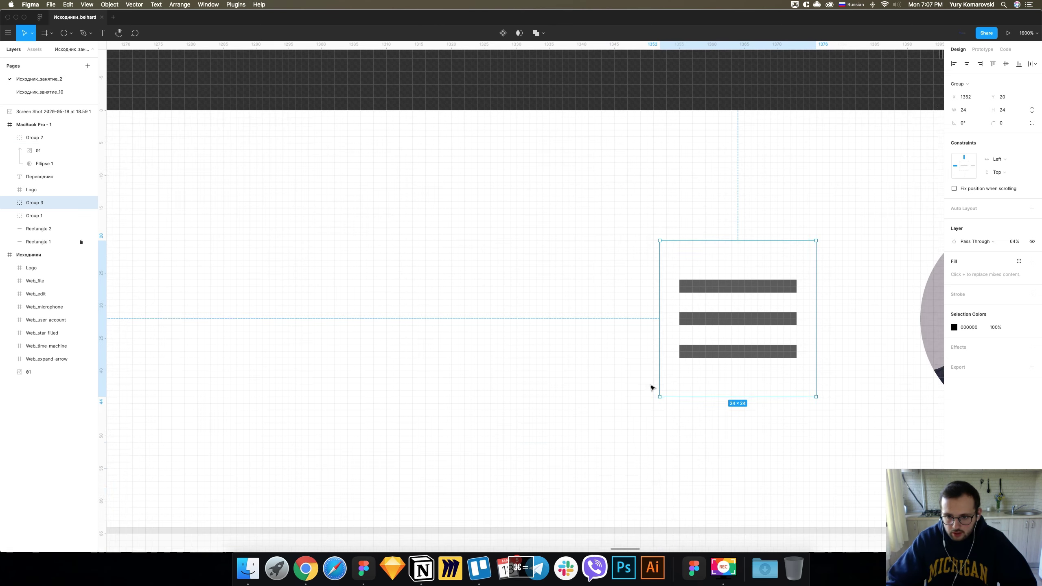
pyautogui.hscroll(2, 667, 249)
pyautogui.scroll(-1, 667, 248)
pyautogui.doubleClick(664, 237)
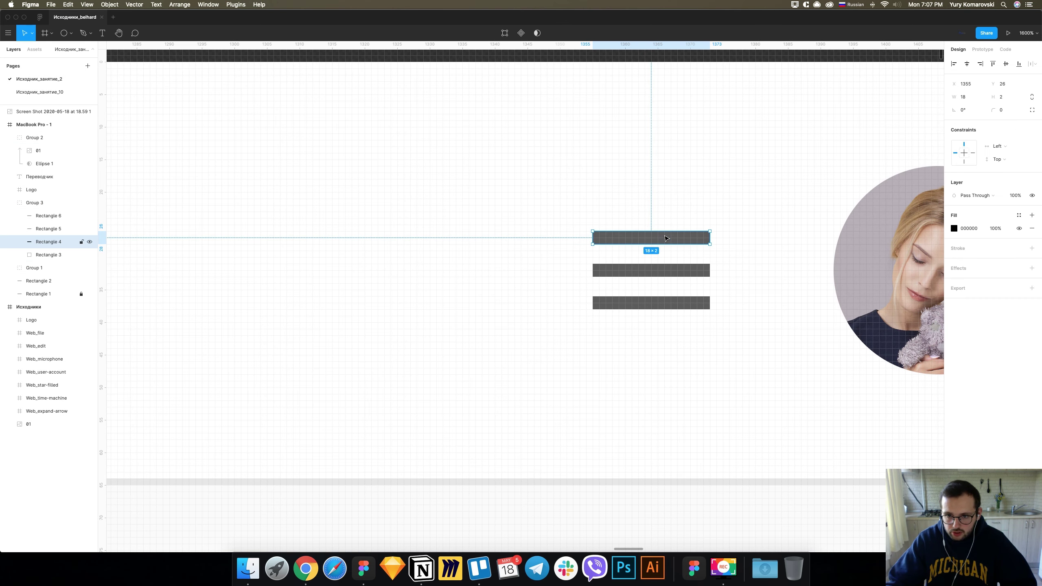
# Shrink the icon's top bar to a small square and delete the other two bars.
pyautogui.moveTo(709, 237)
pyautogui.mouseDown()
pyautogui.moveTo(619, 241)
pyautogui.moveTo(609, 257)
pyautogui.mouseUp()
pyautogui.click(640, 271)
pyautogui.keyDown('shift'); pyautogui.click(639, 308); pyautogui.keyUp('shift')
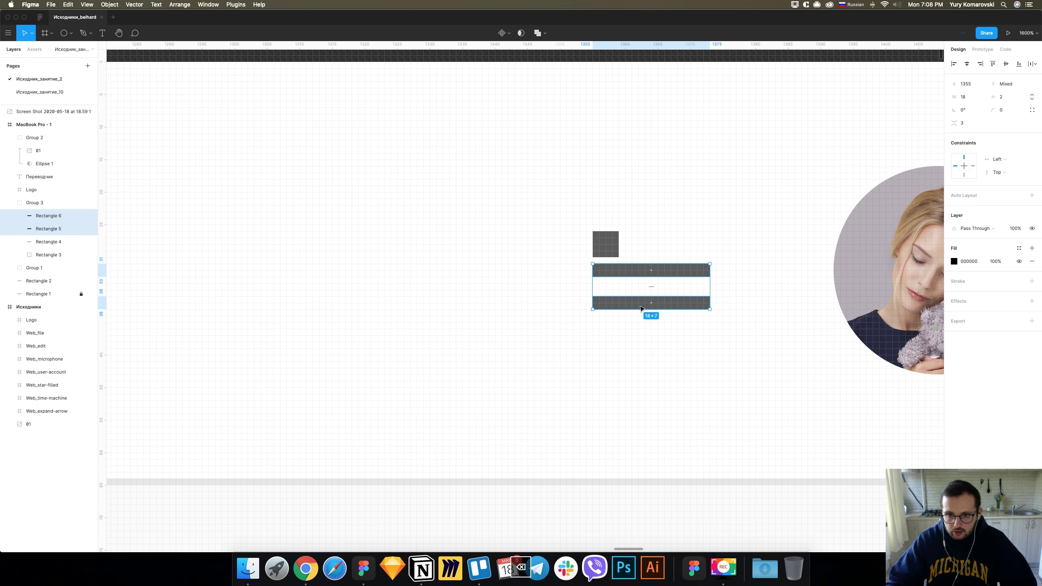
pyautogui.press('BackSpace')
# Copy the small square twice to build a row of three squares.
pyautogui.click(603, 252)
pyautogui.hotkey('ctrl', 'c')
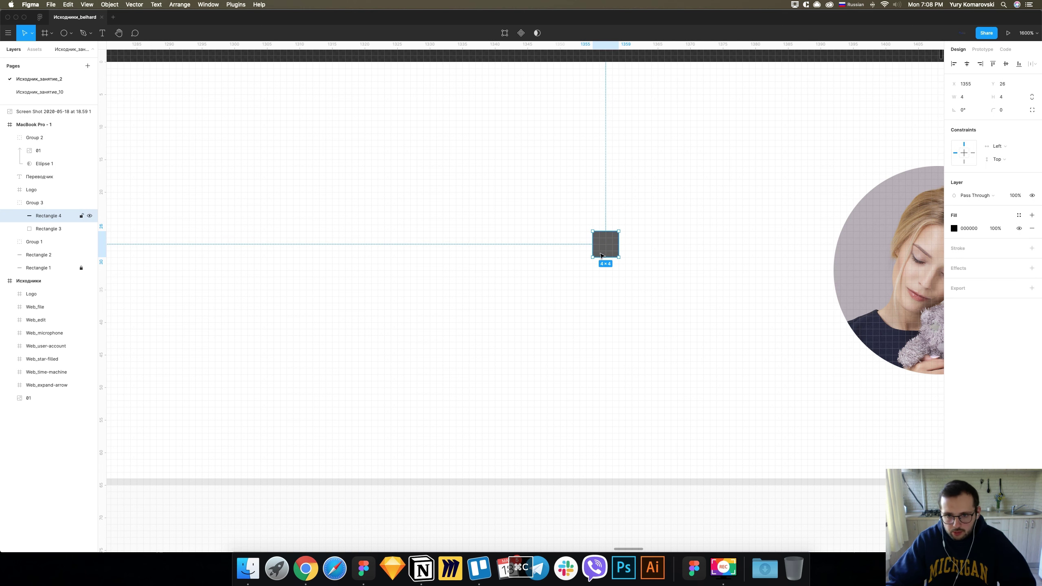
pyautogui.hotkey('ctrl', 'v')
pyautogui.press('Up')
pyautogui.press('Up')
pyautogui.press('Up')
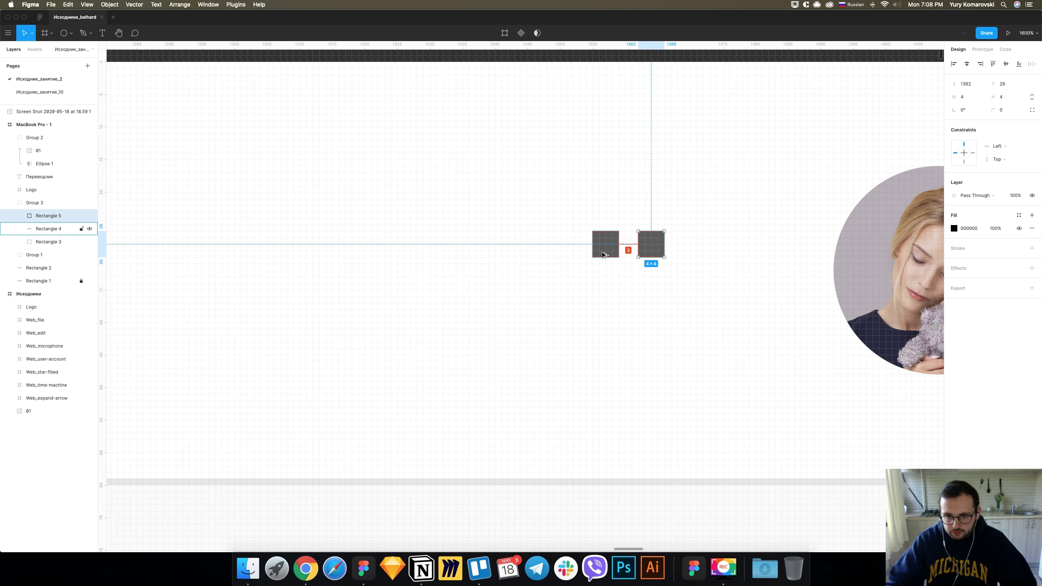
pyautogui.hotkey('ctrl', 'v')
pyautogui.moveTo(654, 253); pyautogui.dragTo(698, 247)
pyautogui.keyDown('shift'); pyautogui.click(651, 244); pyautogui.keyUp('shift')
pyautogui.keyDown('shift'); pyautogui.click(614, 248); pyautogui.keyUp('shift')
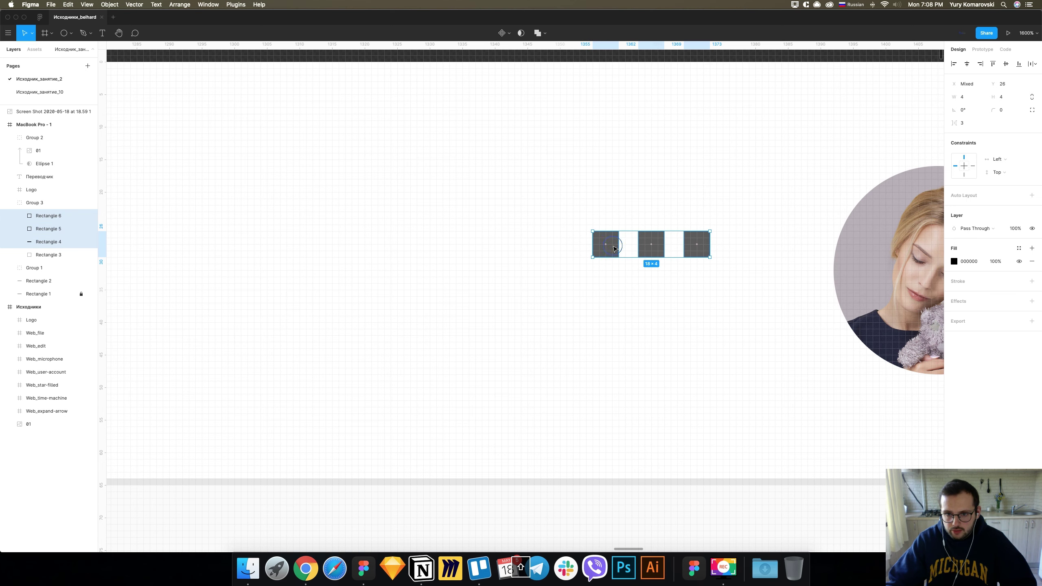
pyautogui.click(508, 252)
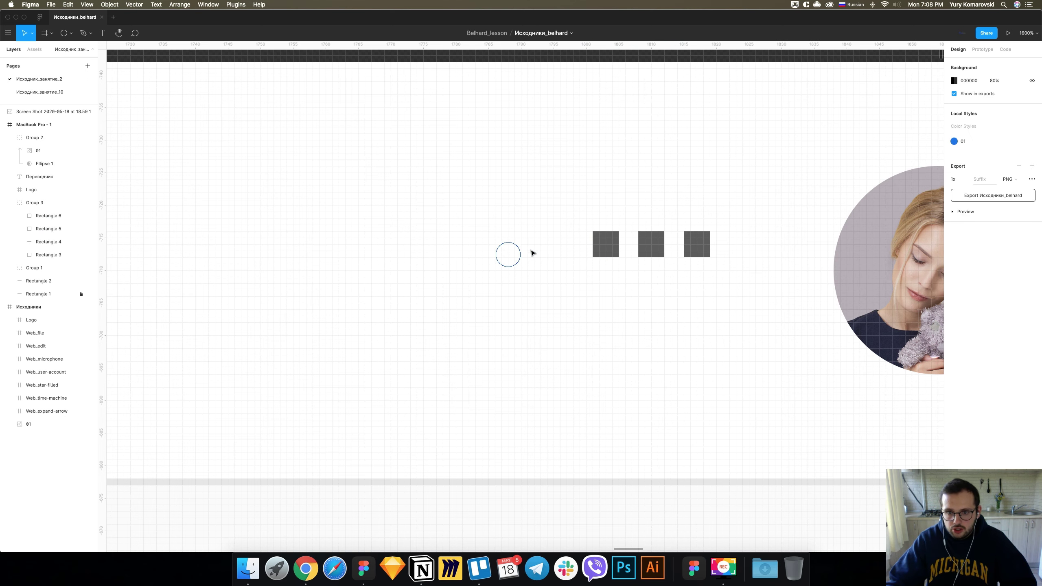
# Copy the row of three squares and paste two more rows below, forming a 3×3 grid.
pyautogui.doubleClick(611, 248)
pyautogui.keyDown('shift'); pyautogui.click(643, 250); pyautogui.keyUp('shift')
pyautogui.keyDown('shift'); pyautogui.click(696, 250); pyautogui.keyUp('shift')
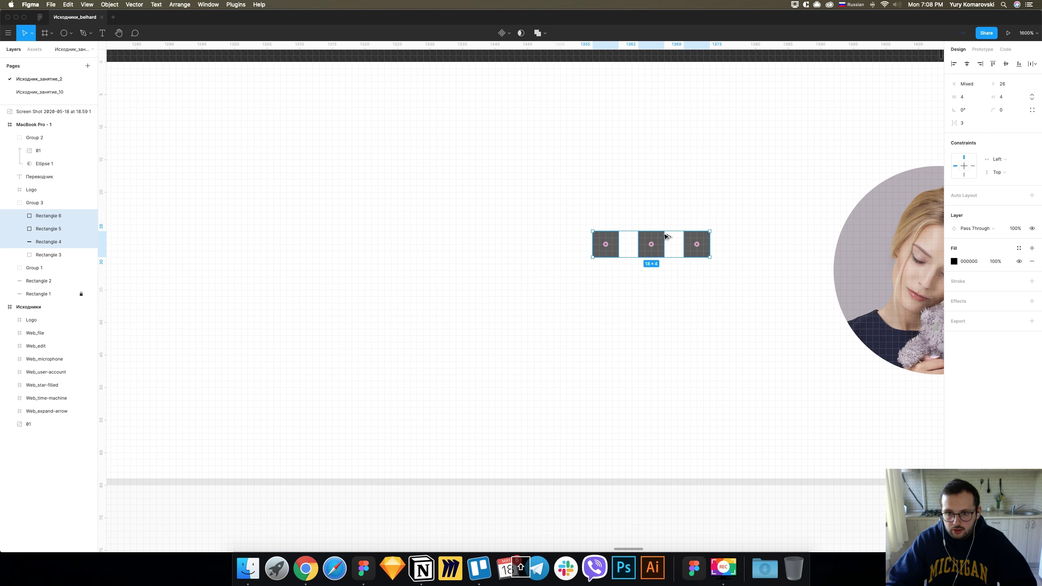
pyautogui.hotkey('ctrl', 'c')
pyautogui.hotkey('ctrl', 'v')
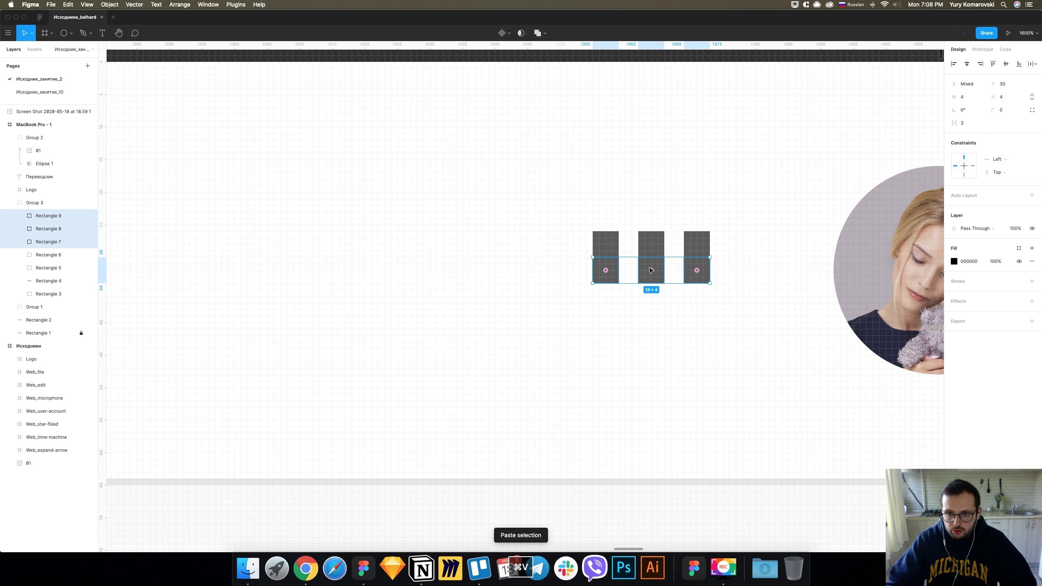
pyautogui.hotkey('shift', 'Down')
pyautogui.hotkey('shift', 'Up')
pyautogui.press('Down')
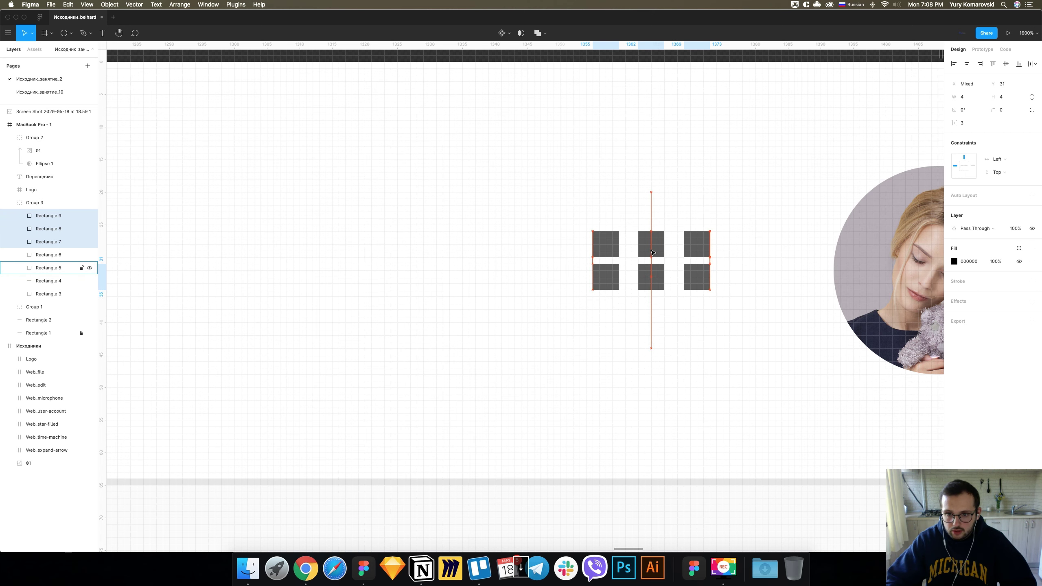
pyautogui.press('Down')
pyautogui.press('Down')
pyautogui.hotkey('ctrl', 'v')
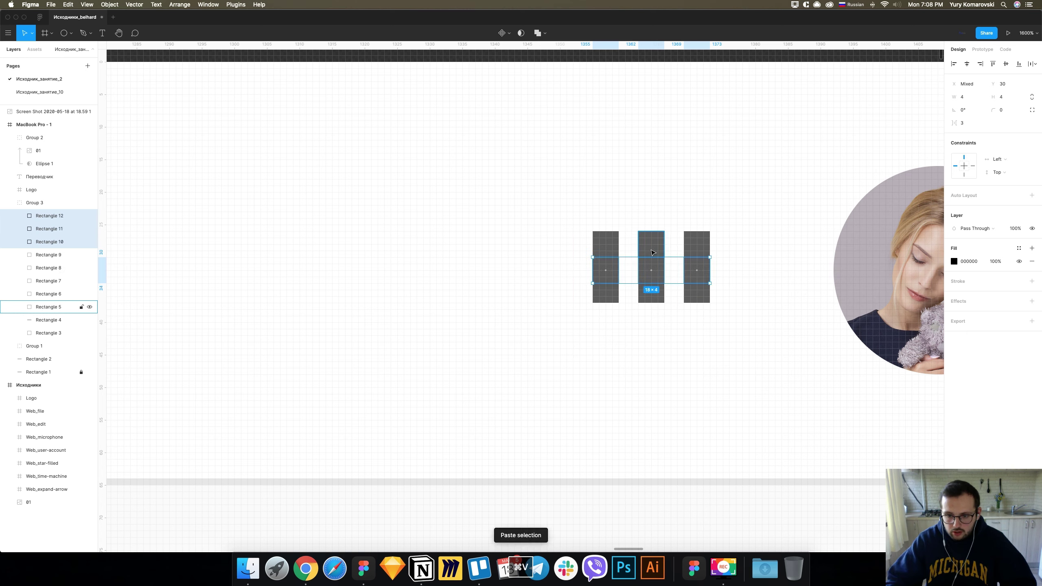
pyautogui.moveTo(653, 252); pyautogui.dragTo(652, 314)
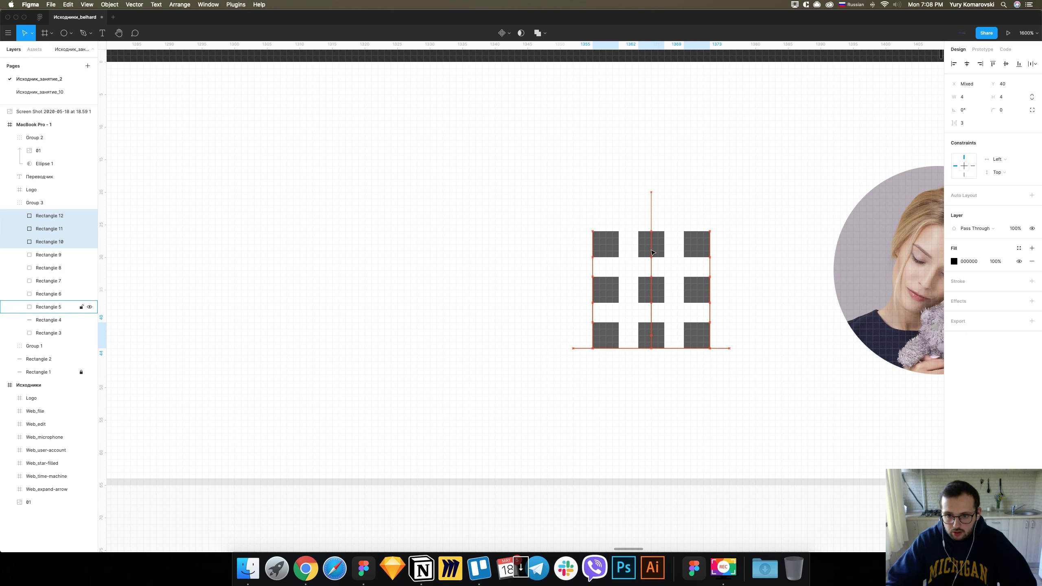
# Select all nine squares and shift the grid up to centre it in the icon.
pyautogui.keyDown('shift'); pyautogui.click(697, 290); pyautogui.keyUp('shift')
pyautogui.keyDown('shift'); pyautogui.click(606, 244); pyautogui.keyUp('shift')
pyautogui.keyDown('shift'); pyautogui.click(655, 247); pyautogui.keyUp('shift')
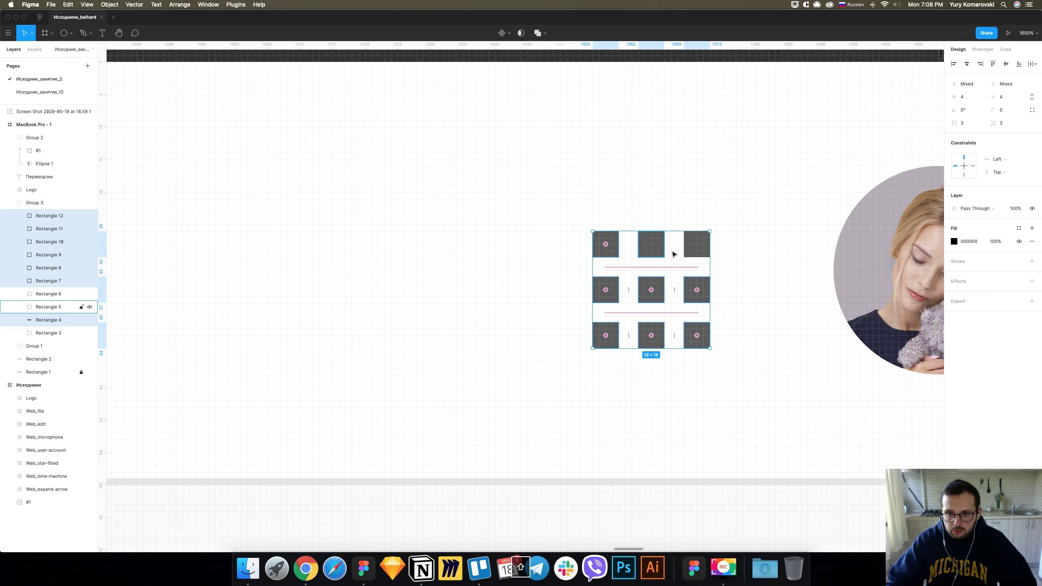
pyautogui.keyDown('shift'); pyautogui.click(654, 247); pyautogui.keyUp('shift')
pyautogui.keyDown('shift'); pyautogui.click(696, 244); pyautogui.keyUp('shift')
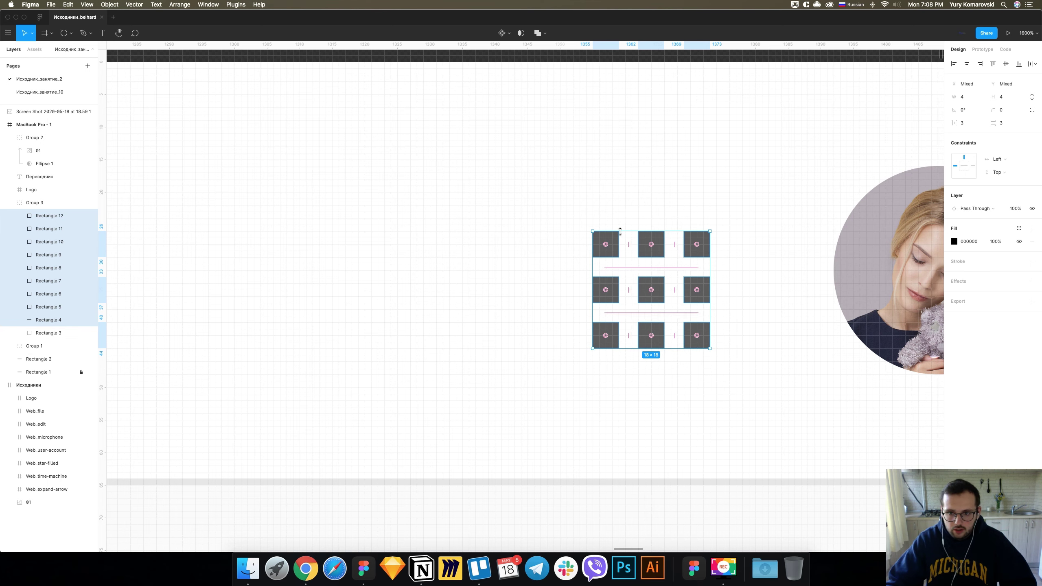
pyautogui.moveTo(630, 230); pyautogui.dragTo(639, 220)
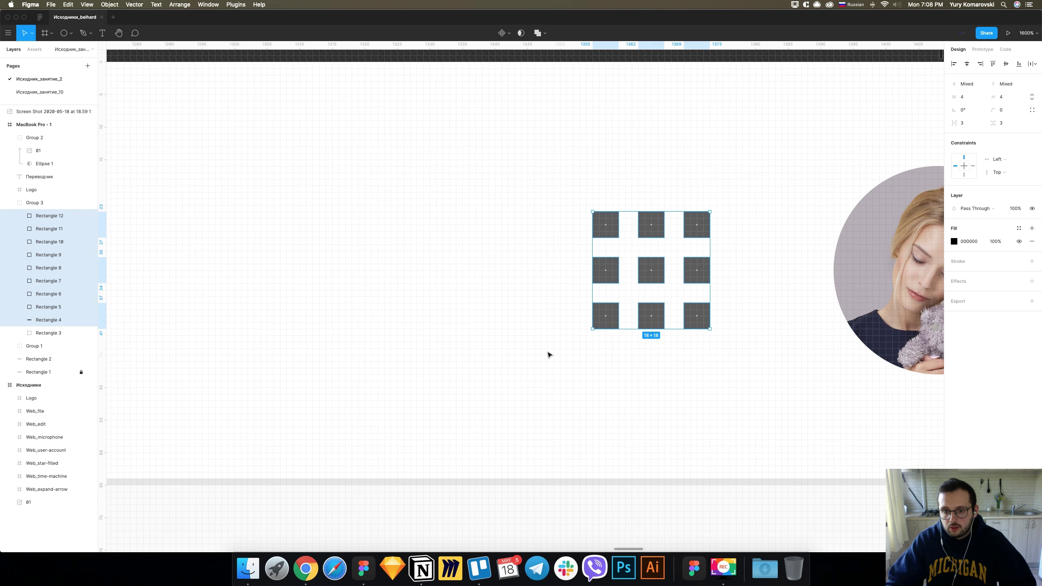
# Make the icon's background square white at 0% opacity.
pyautogui.click(51, 333)
pyautogui.click(1019, 229)
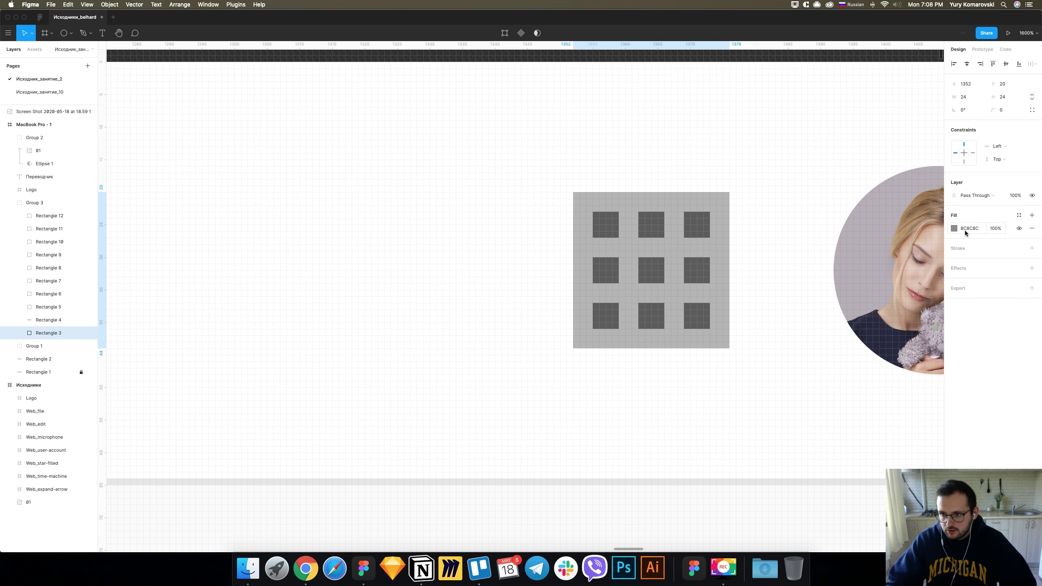
pyautogui.click(954, 230)
pyautogui.click(850, 240)
pyautogui.click(661, 227)
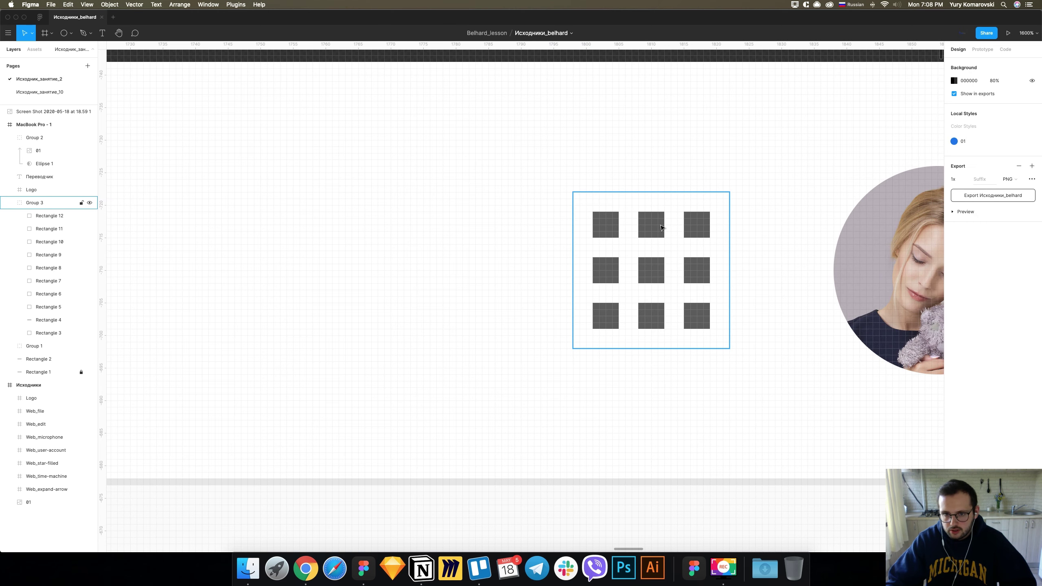
pyautogui.click(570, 196)
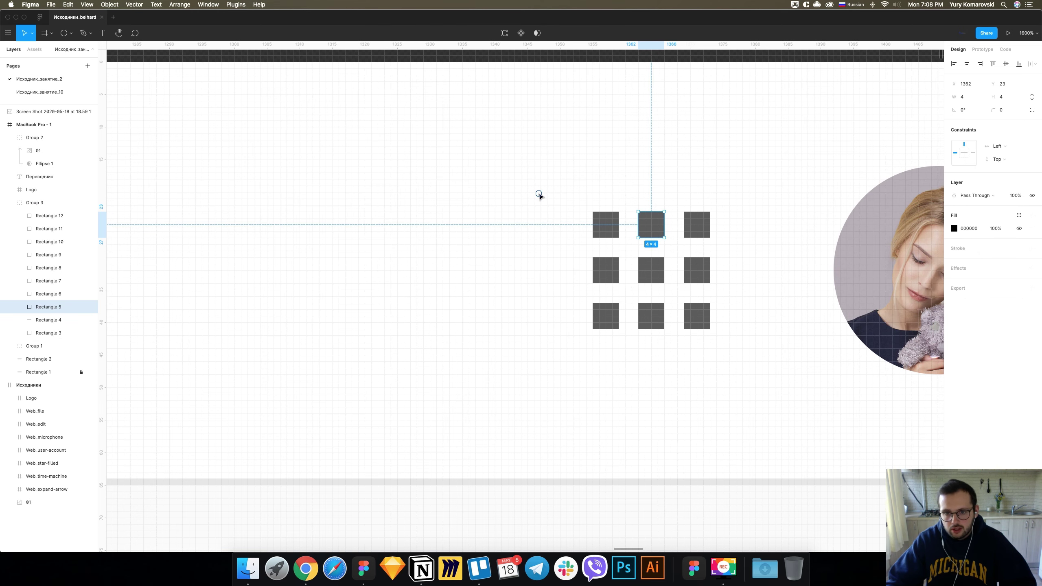
pyautogui.click(668, 201)
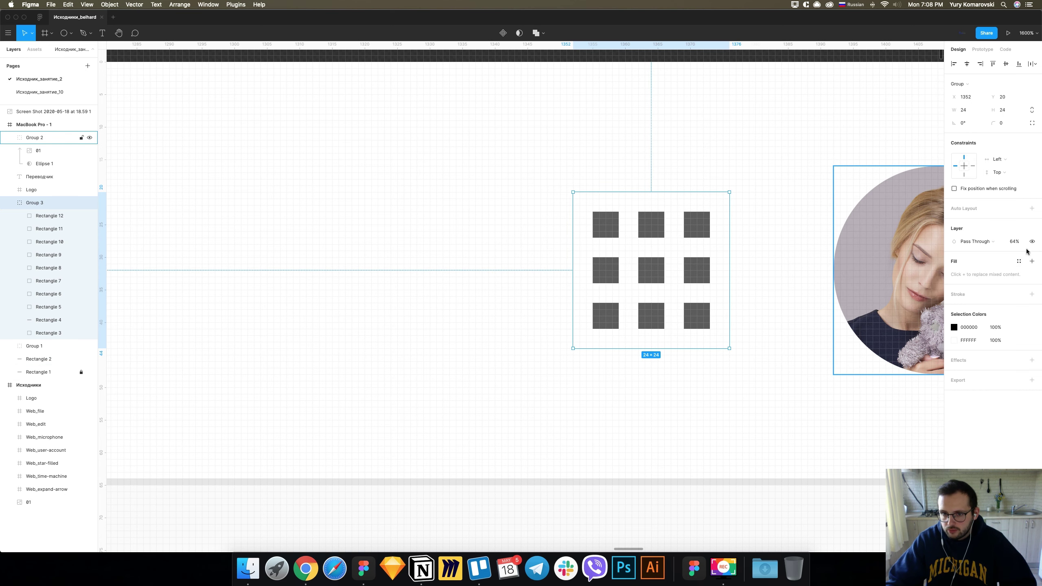
pyautogui.moveTo(48, 136)
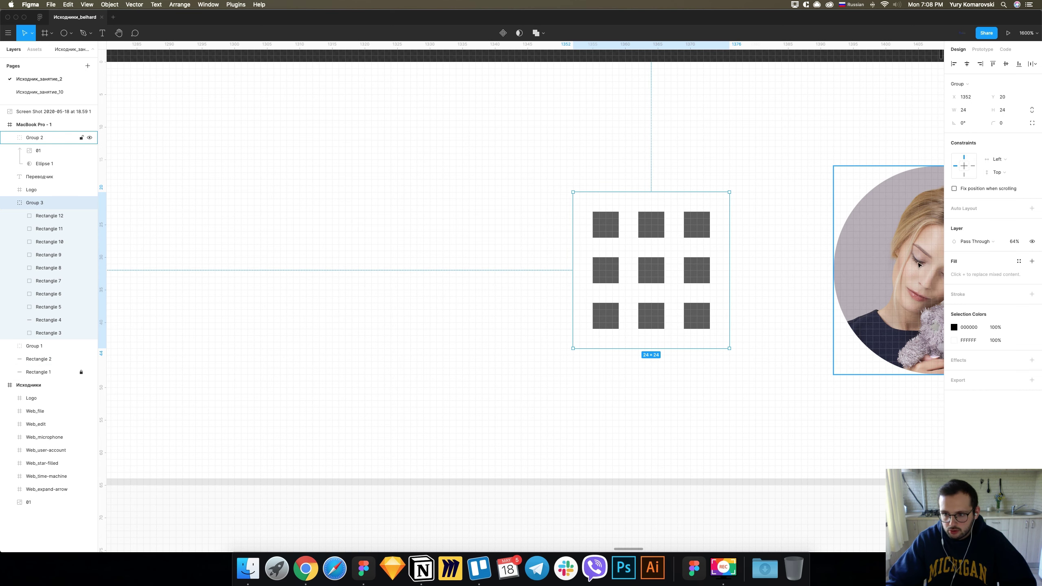
pyautogui.click(997, 340)
pyautogui.write('0')
pyautogui.press('Return')
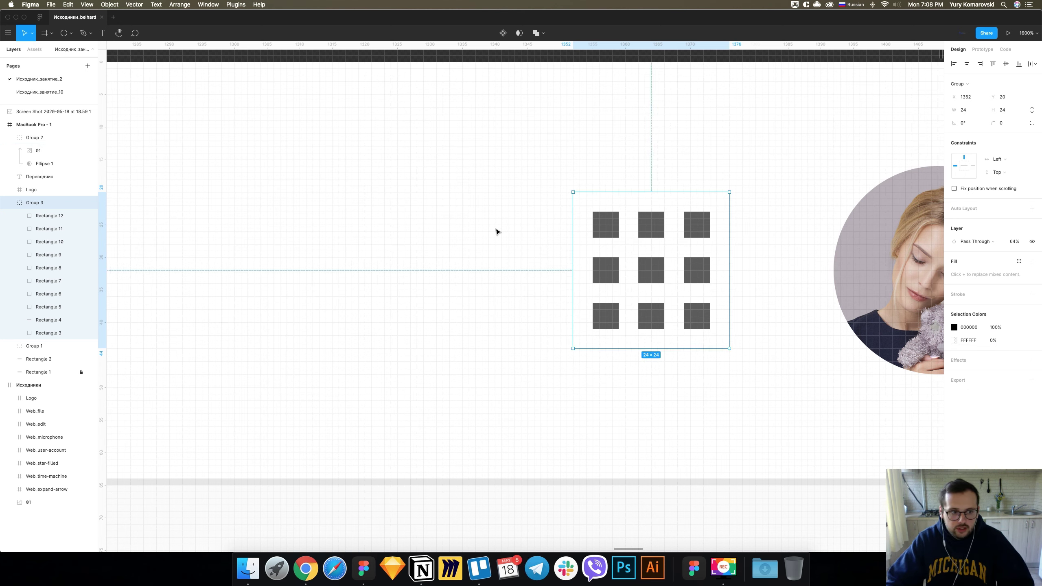
# Round all nine squares into circles with a corner radius of 16.
pyautogui.click(33, 216)
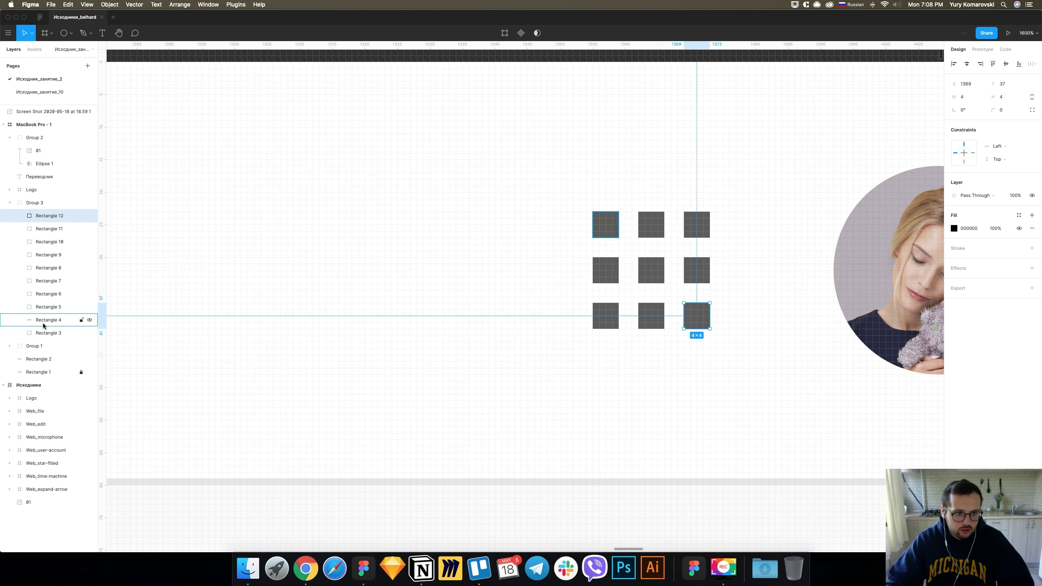
pyautogui.keyDown('shift'); pyautogui.click(46, 308); pyautogui.keyUp('shift')
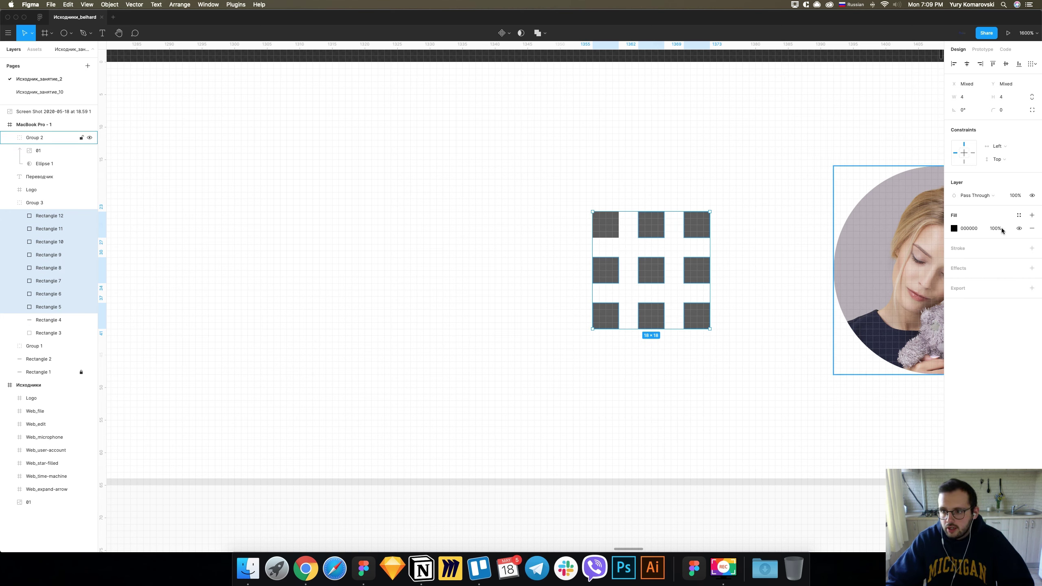
pyautogui.click(1010, 113)
pyautogui.write('16')
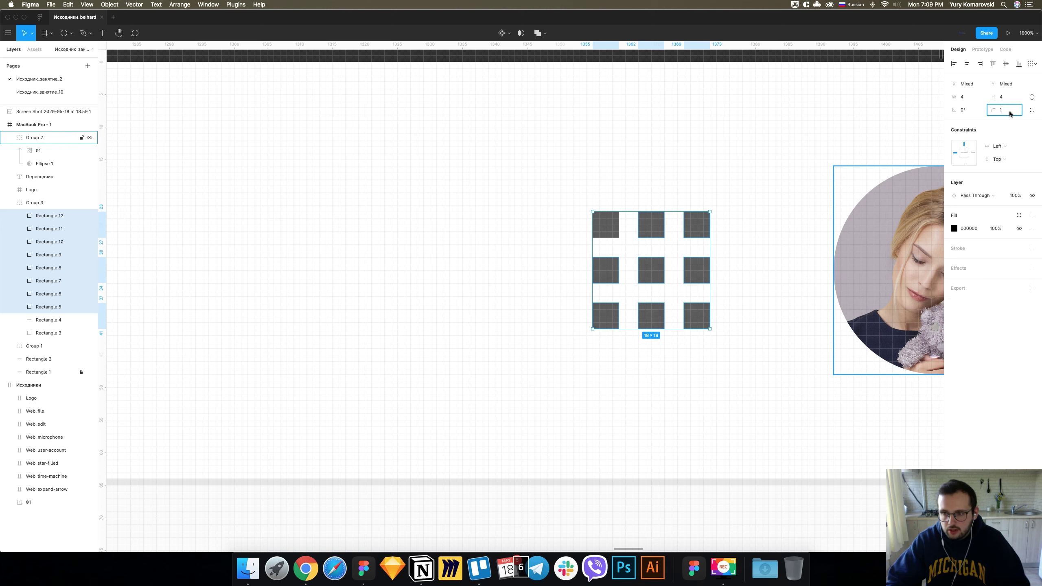
pyautogui.press('Return')
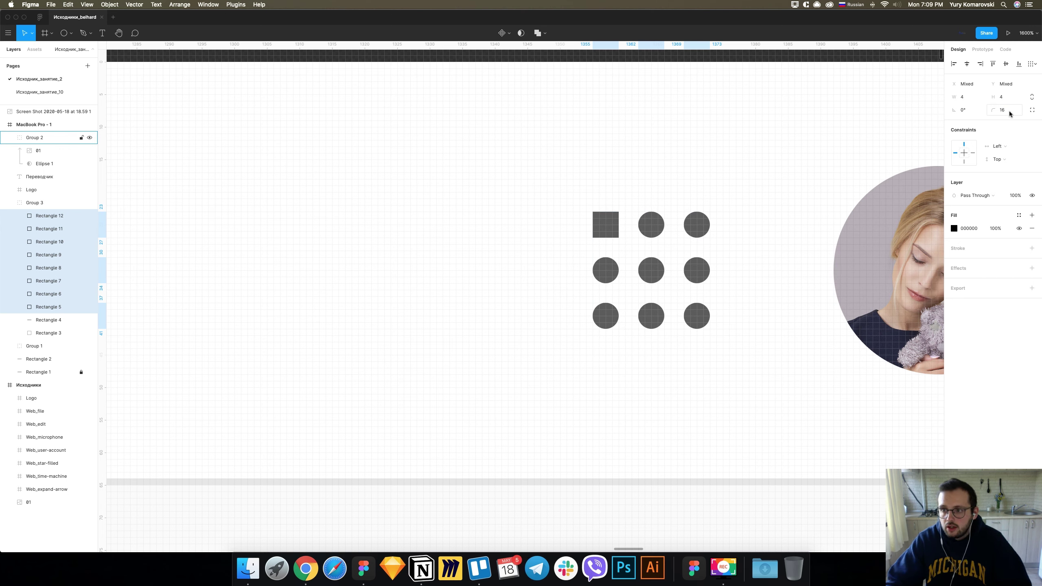
pyautogui.click(612, 230)
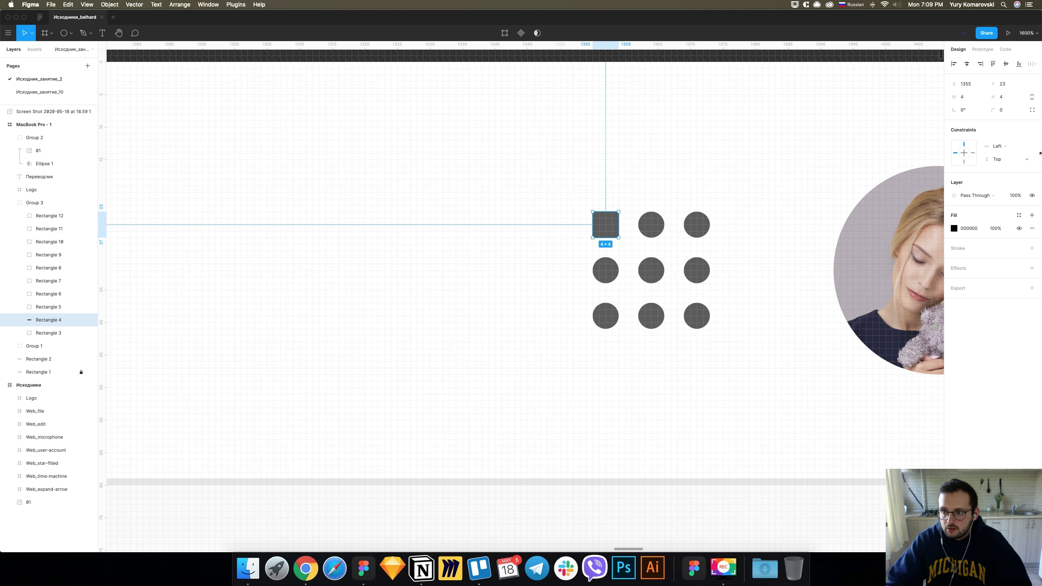
pyautogui.press('Return')
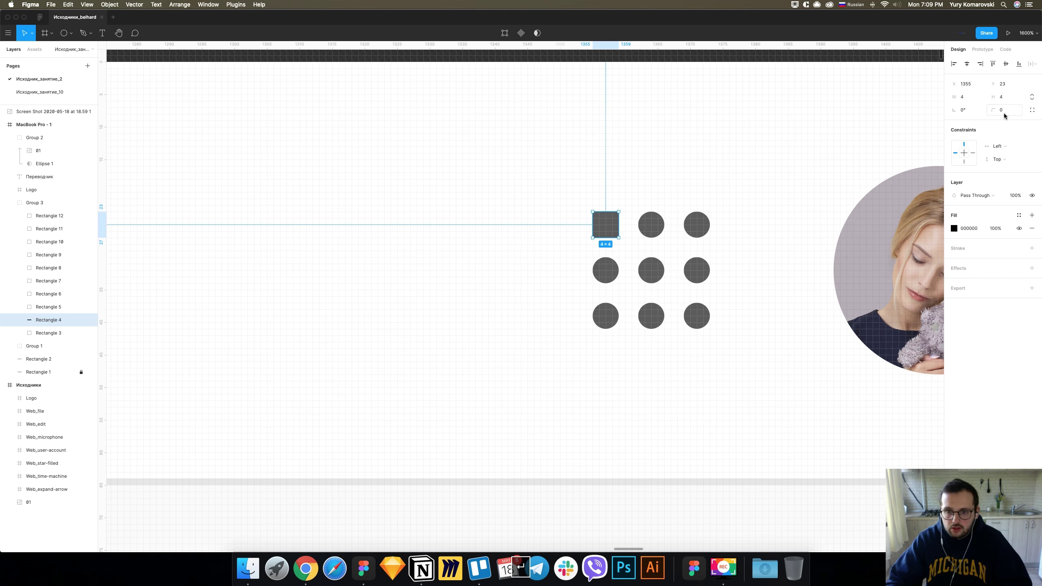
pyautogui.click(1003, 112)
pyautogui.write('16')
pyautogui.press('Return')
# Zoom out to view the finished apps icon within the page frame.
pyautogui.click(702, 154)
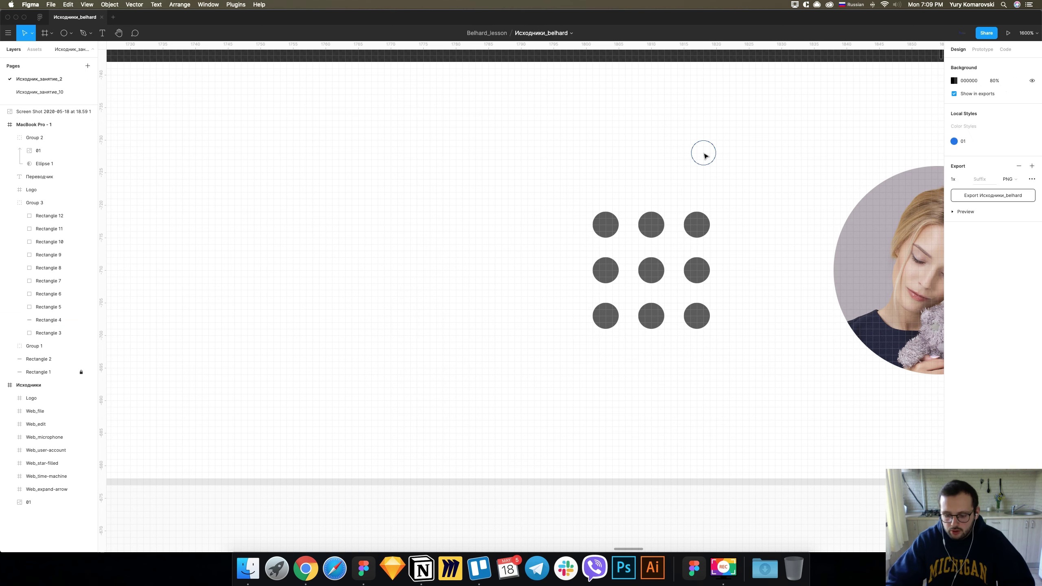
pyautogui.press('super+minus')
pyautogui.press('super+minus')
pyautogui.press('super+minus')
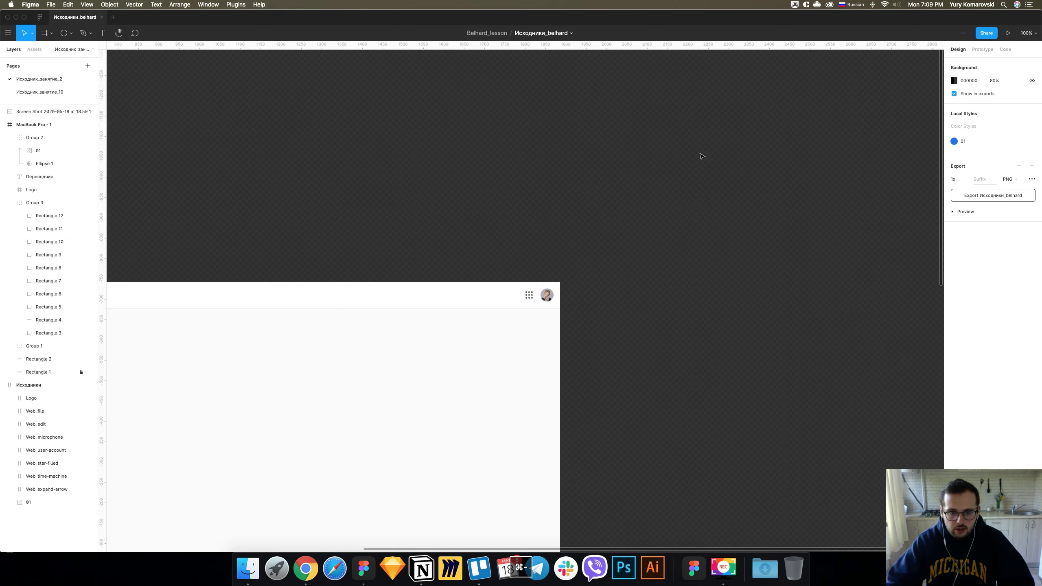
pyautogui.press('super+minus')
pyautogui.press('super+minus')
pyautogui.scroll(-1, 704, 160)
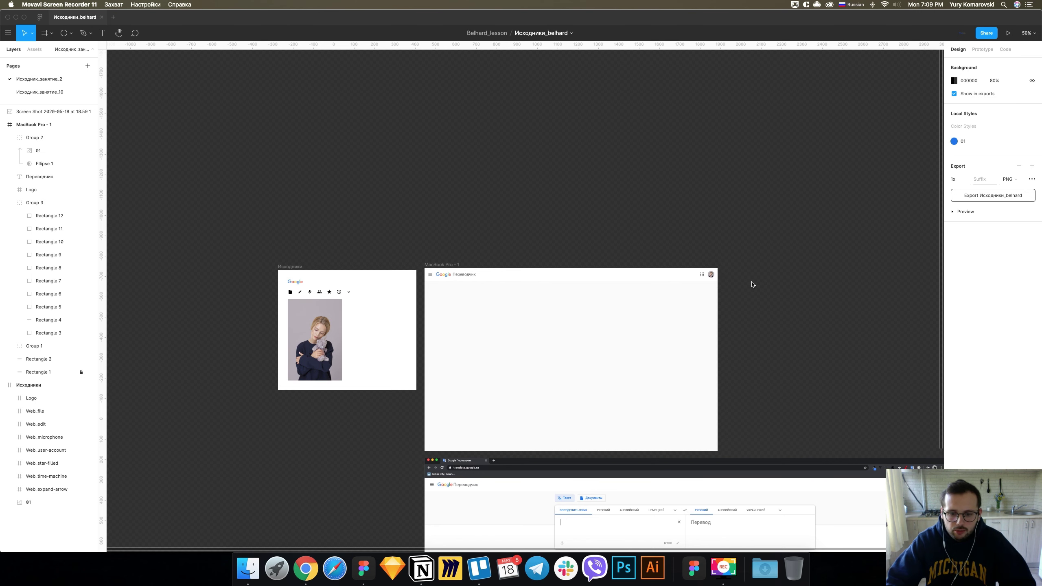
pyautogui.scroll(-3, 693, 329)
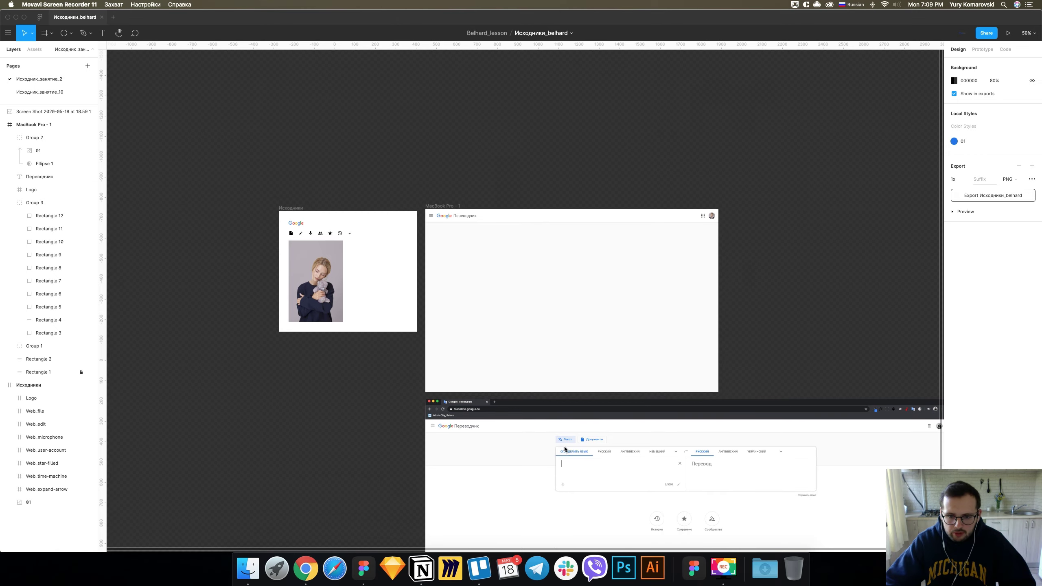
pyautogui.click(466, 261)
pyautogui.press('super+equal')
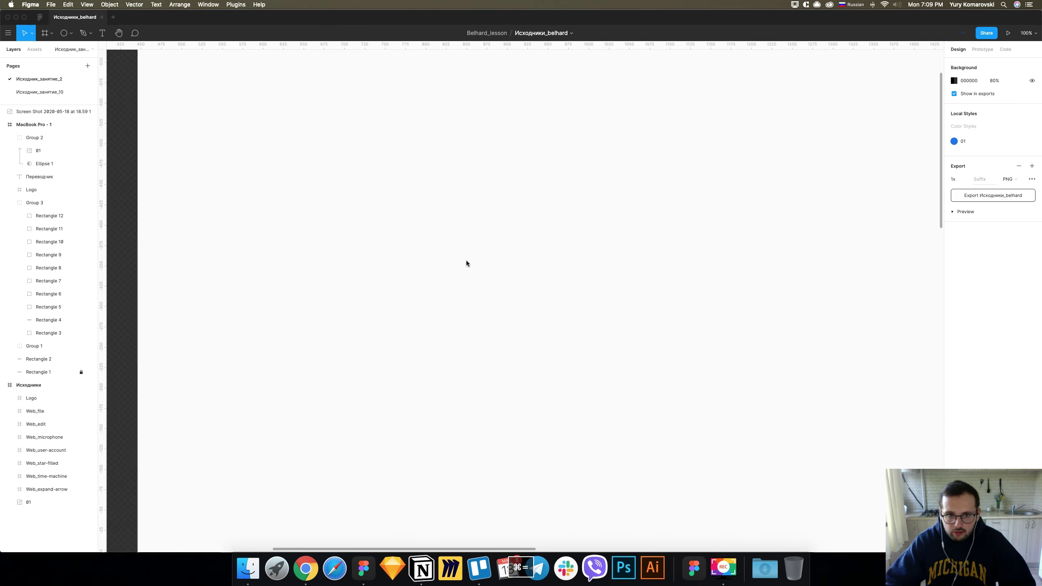
# Draw a rectangle under the header and move the Google Translate screenshot into the mockup frame.
pyautogui.press('super+equal')
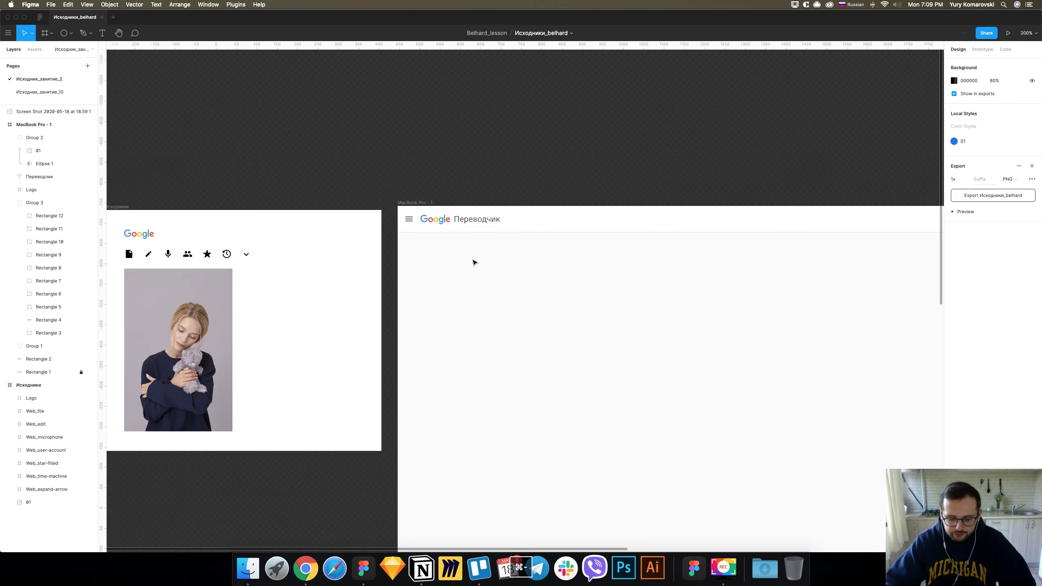
pyautogui.press('r')
pyautogui.moveTo(430, 243); pyautogui.dragTo(484, 260)
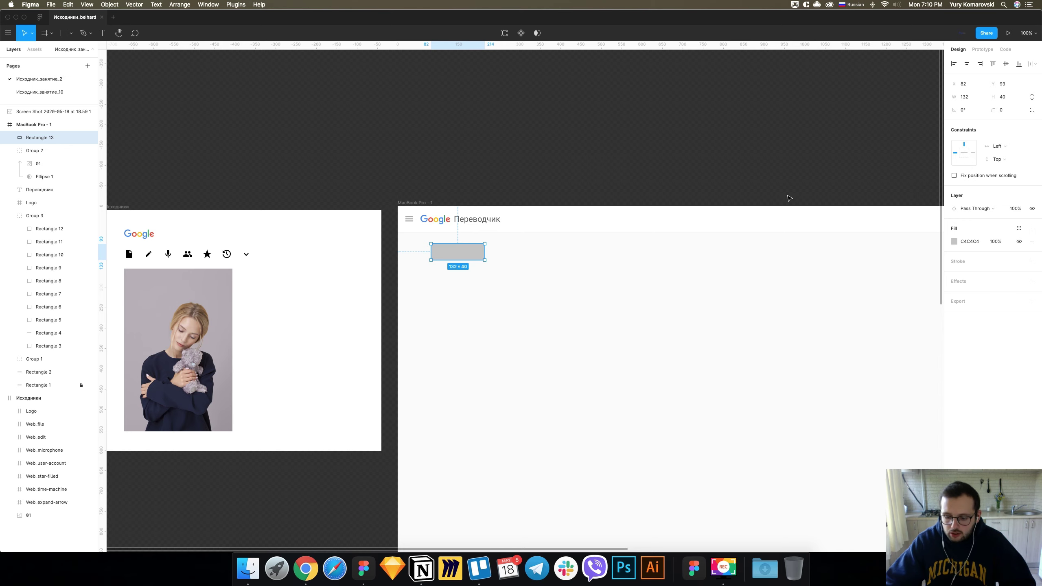
pyautogui.press('super+minus')
pyautogui.moveTo(542, 484); pyautogui.dragTo(573, 375)
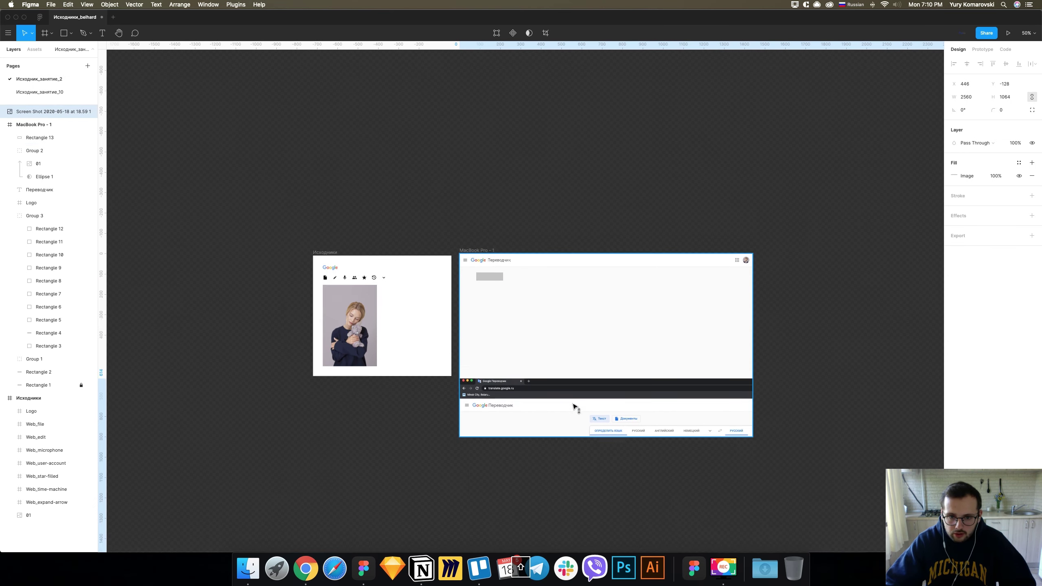
pyautogui.press('super+plus')
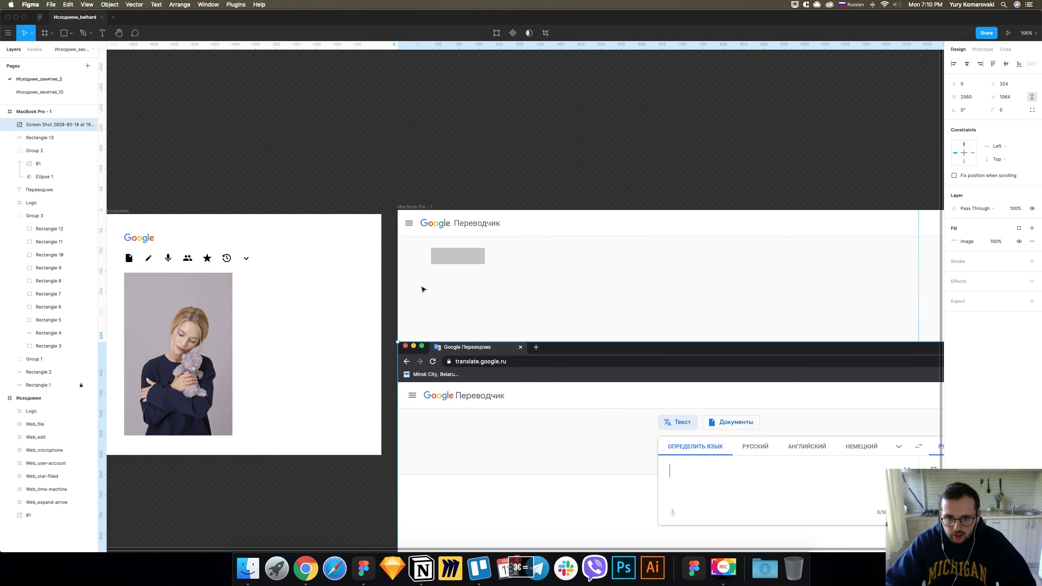
# Fill the rectangle with the blue eyedropped from the Документы icon.
pyautogui.click(433, 259)
pyautogui.click(953, 242)
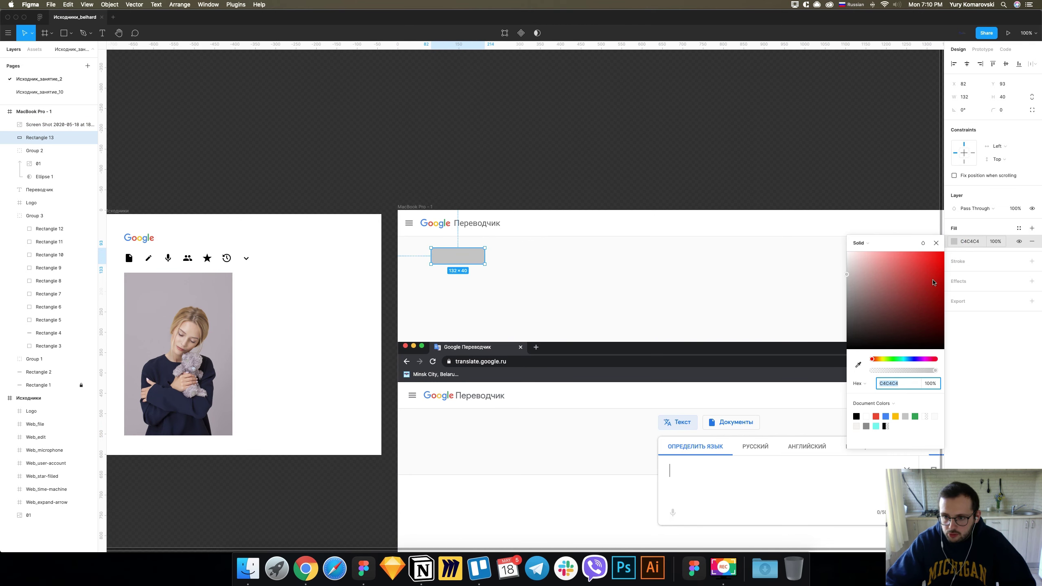
pyautogui.click(857, 364)
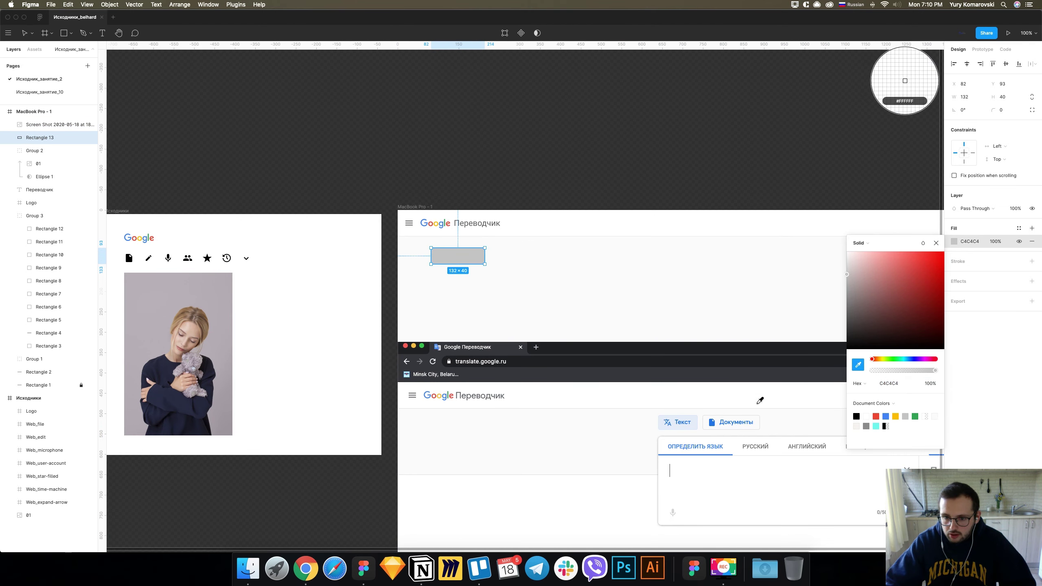
pyautogui.click(693, 425)
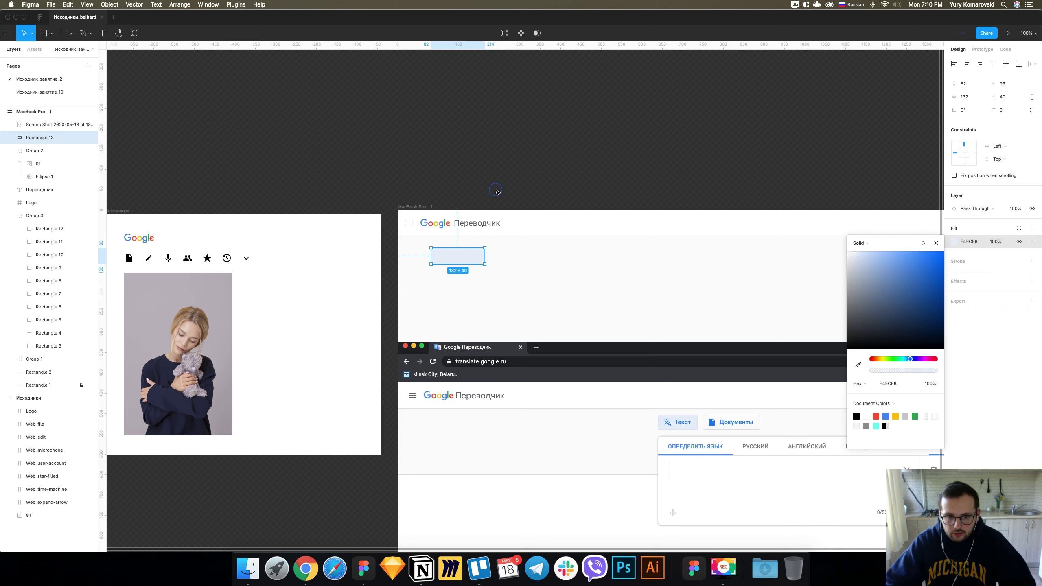
pyautogui.press('Escape')
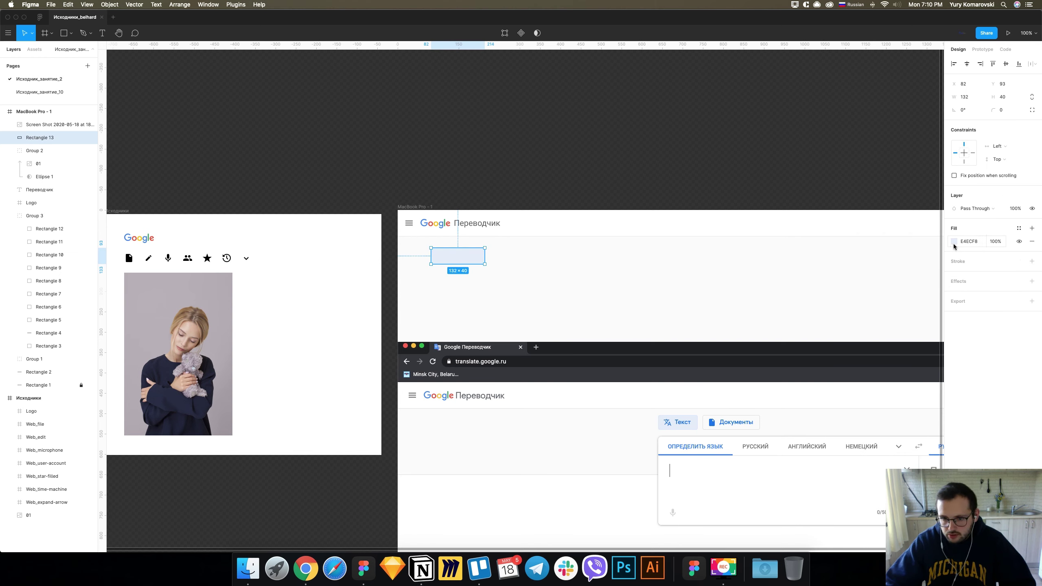
pyautogui.click(953, 242)
pyautogui.click(857, 365)
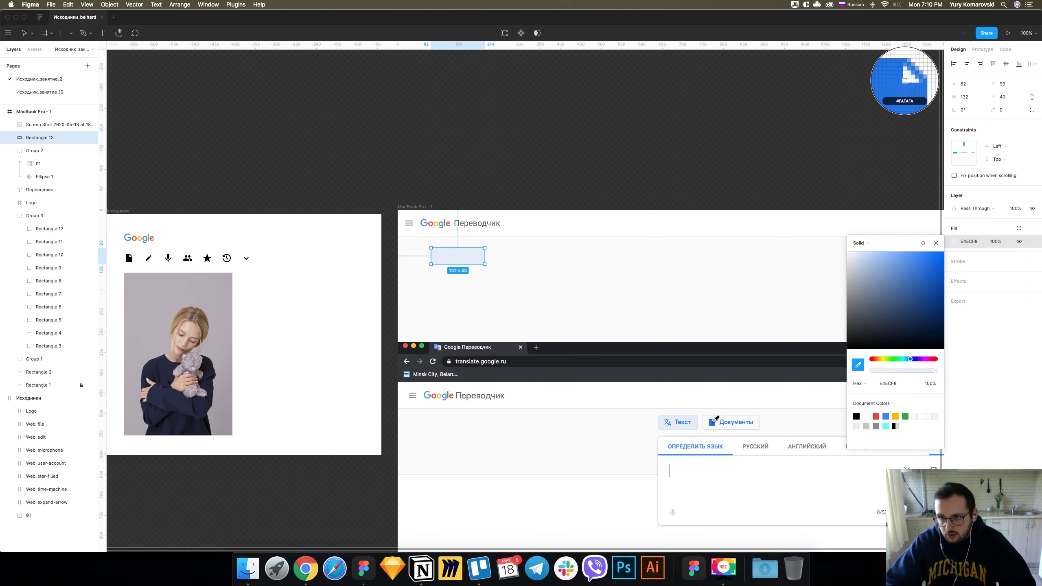
pyautogui.click(708, 424)
pyautogui.press('Escape')
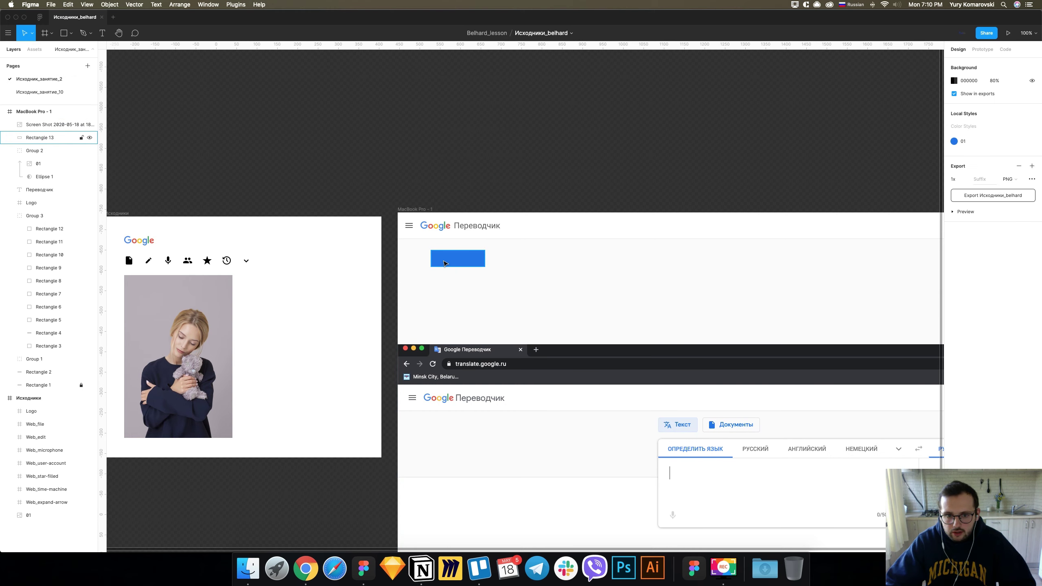
# Set the rectangle's fill opacity to 16% and its corner radius to 4.
pyautogui.click(1000, 241)
pyautogui.write('100')
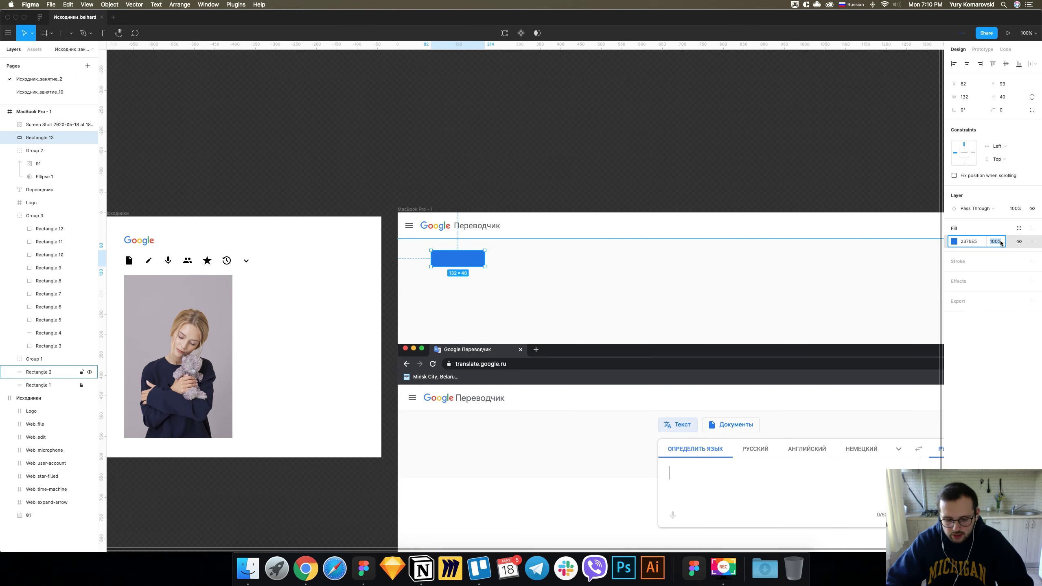
pyautogui.write('2')
pyautogui.press('Return')
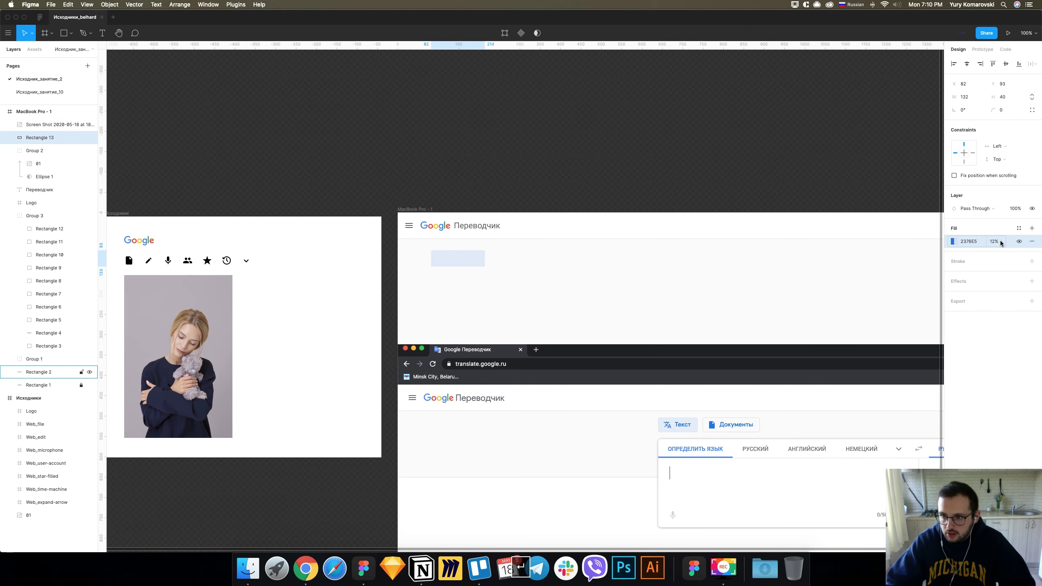
pyautogui.click(997, 241)
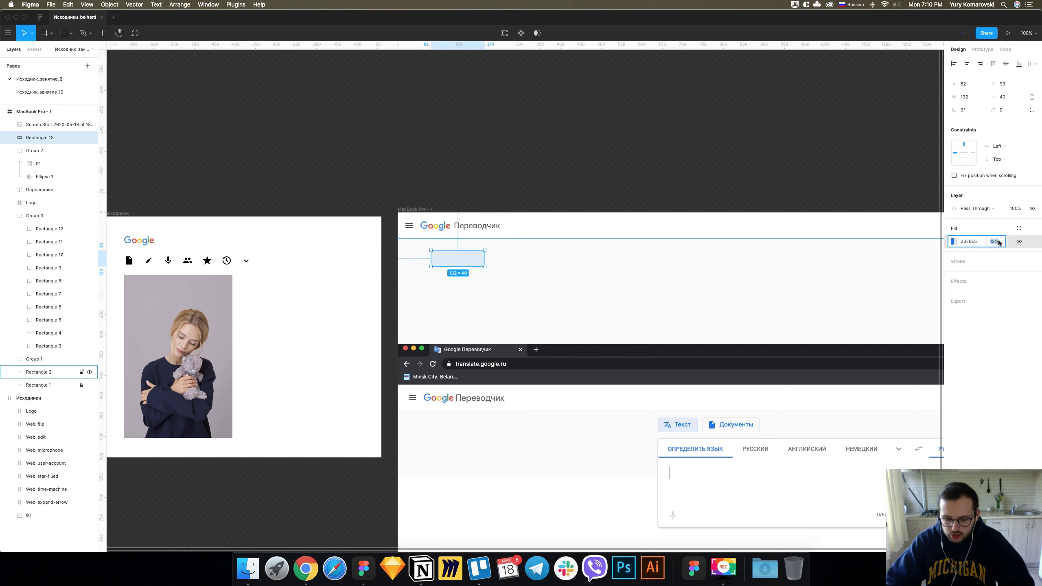
pyautogui.write('16')
pyautogui.press('Return')
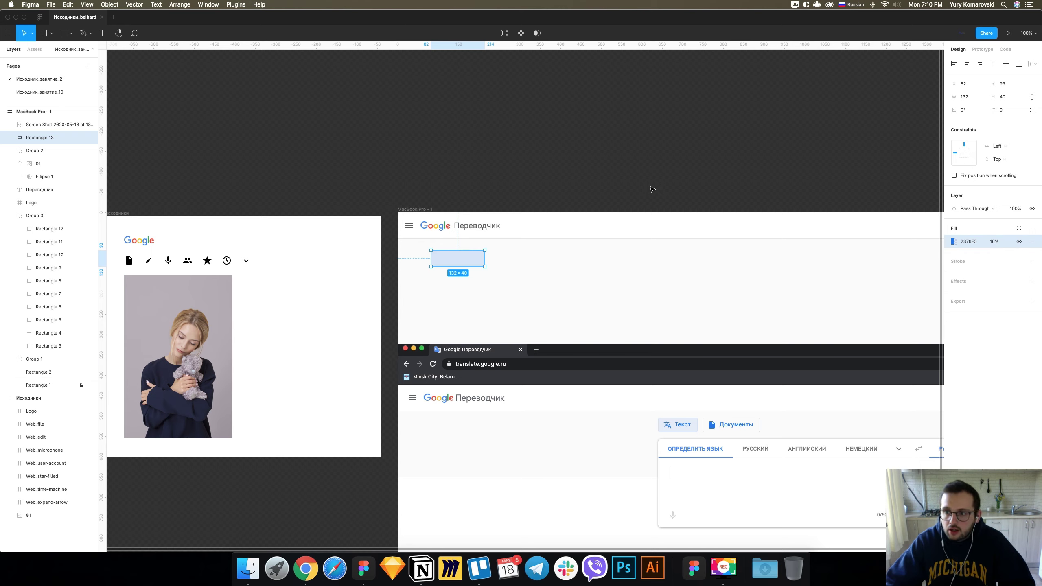
pyautogui.click(1006, 109)
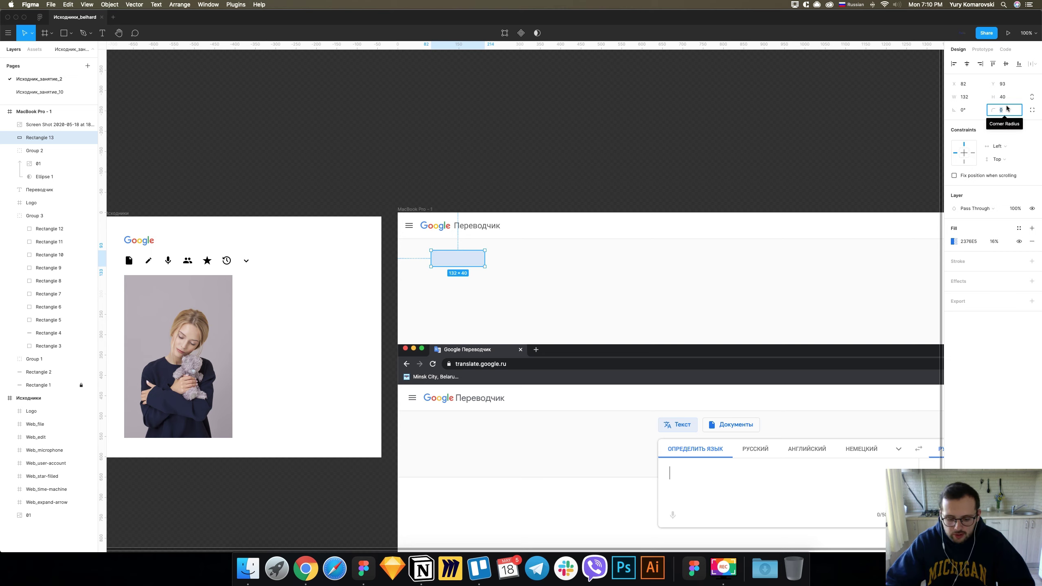
pyautogui.write('4')
pyautogui.press('Return')
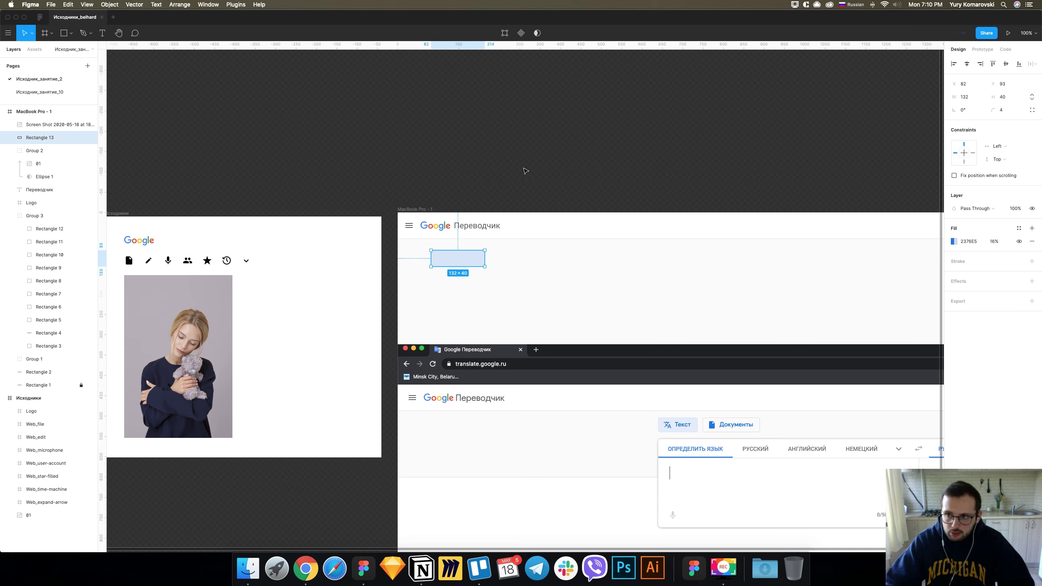
pyautogui.click(525, 170)
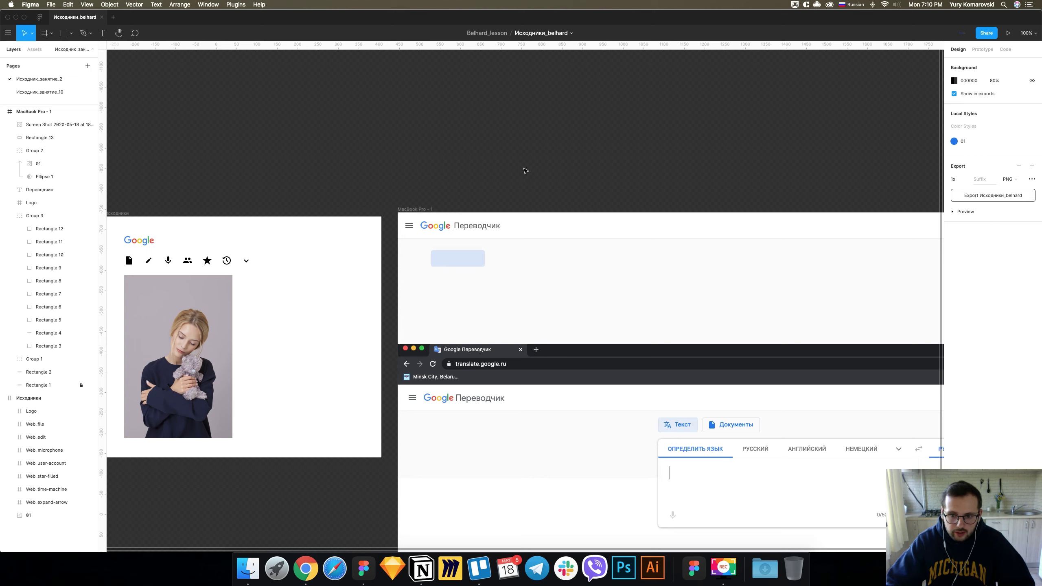
# Add a 2376E5 blue stroke at 16% opacity to the tab rectangle.
pyautogui.click(470, 253)
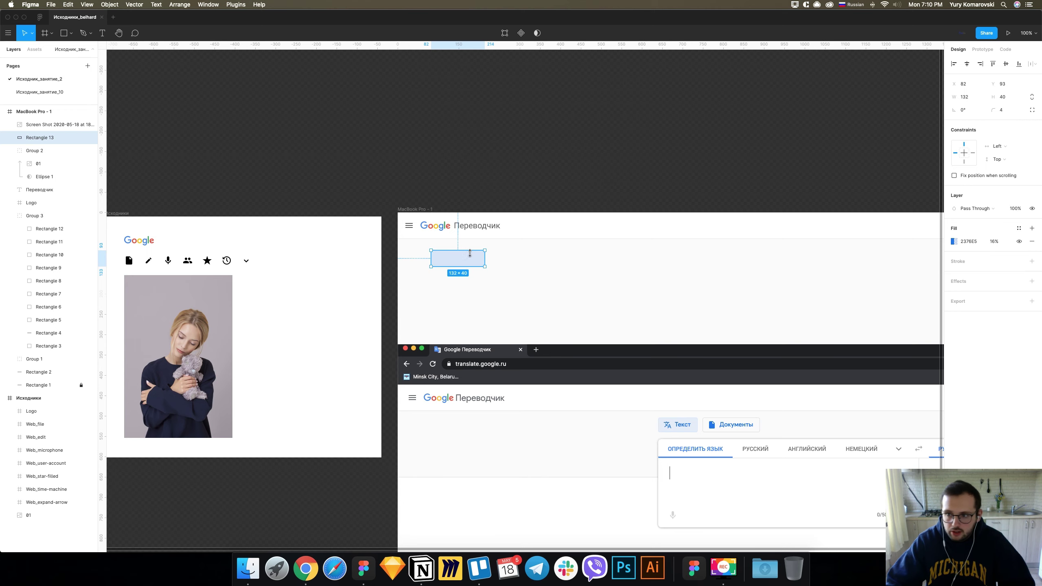
pyautogui.click(1031, 262)
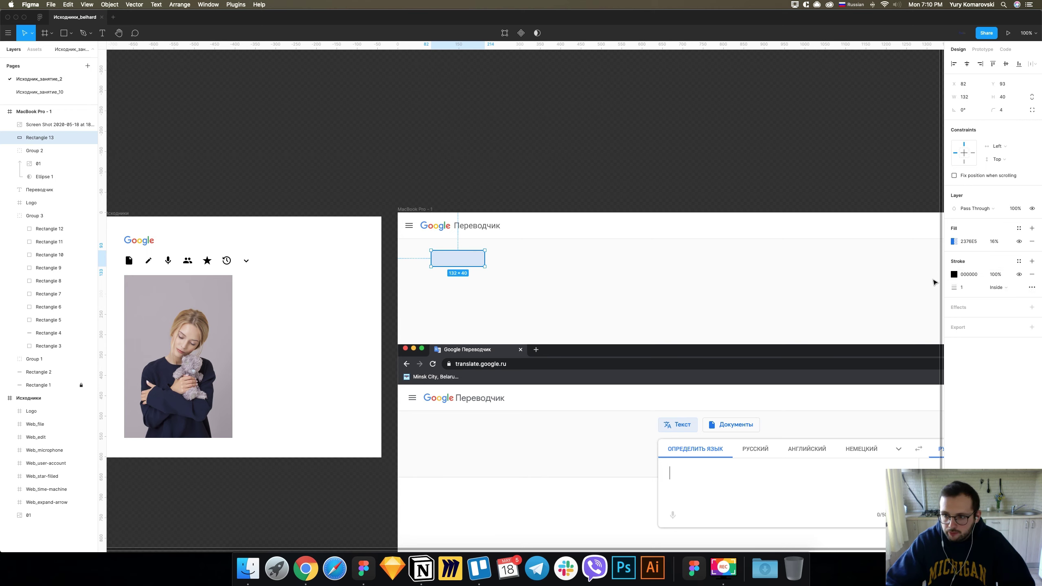
pyautogui.click(952, 275)
pyautogui.click(857, 397)
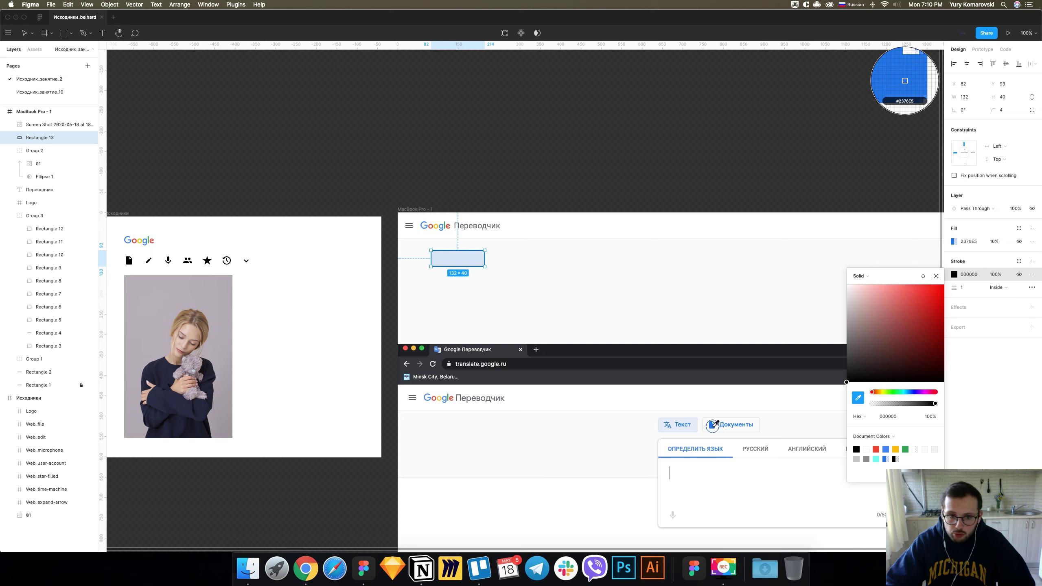
pyautogui.click(712, 425)
pyautogui.press('Escape')
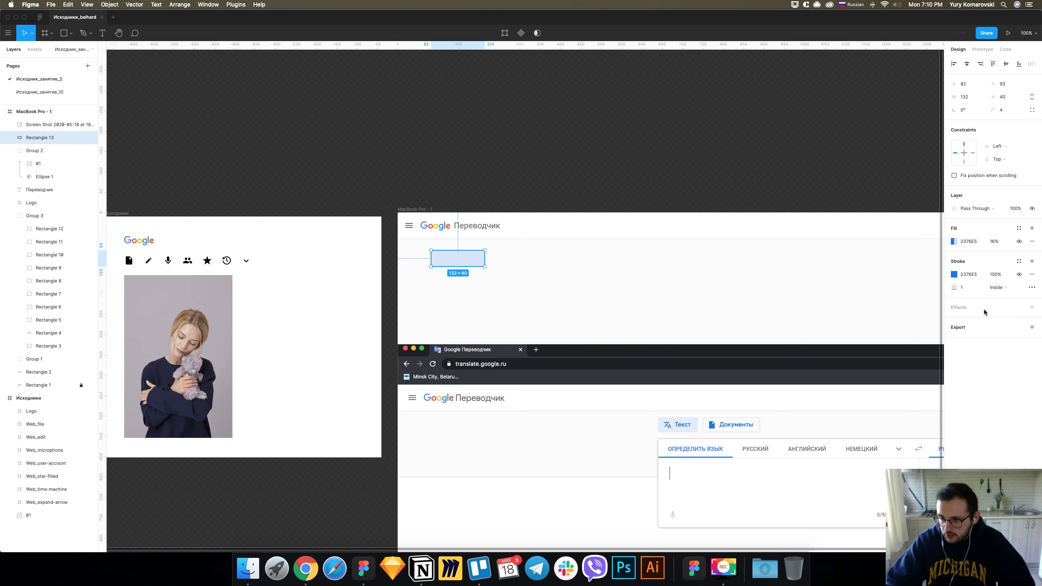
pyautogui.click(996, 274)
pyautogui.write('16')
pyautogui.press('Return')
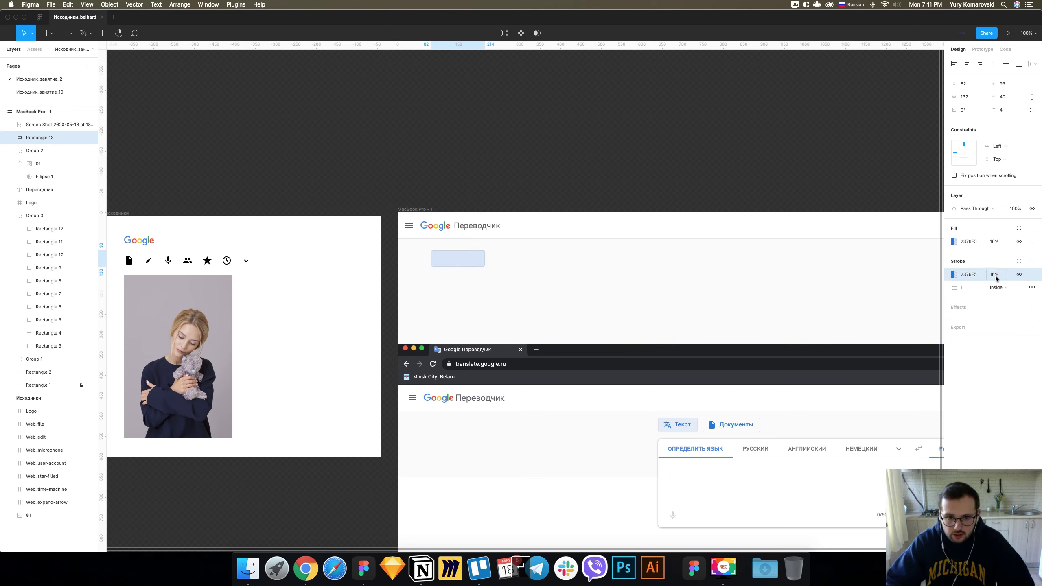
pyautogui.click(759, 162)
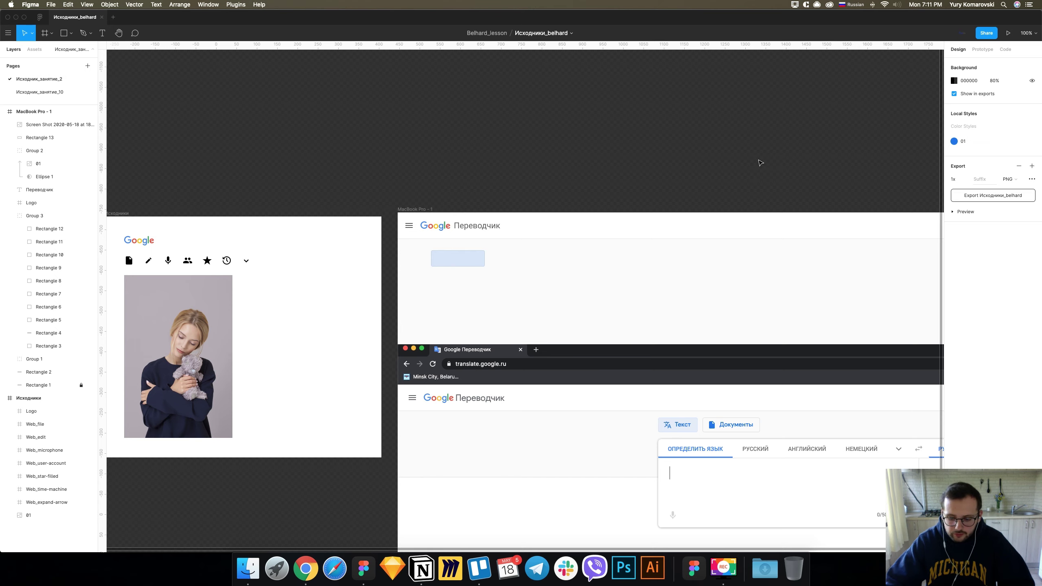
# Zoom to 200% and scroll to bring the light-blue tab rectangle into view.
pyautogui.press('+')
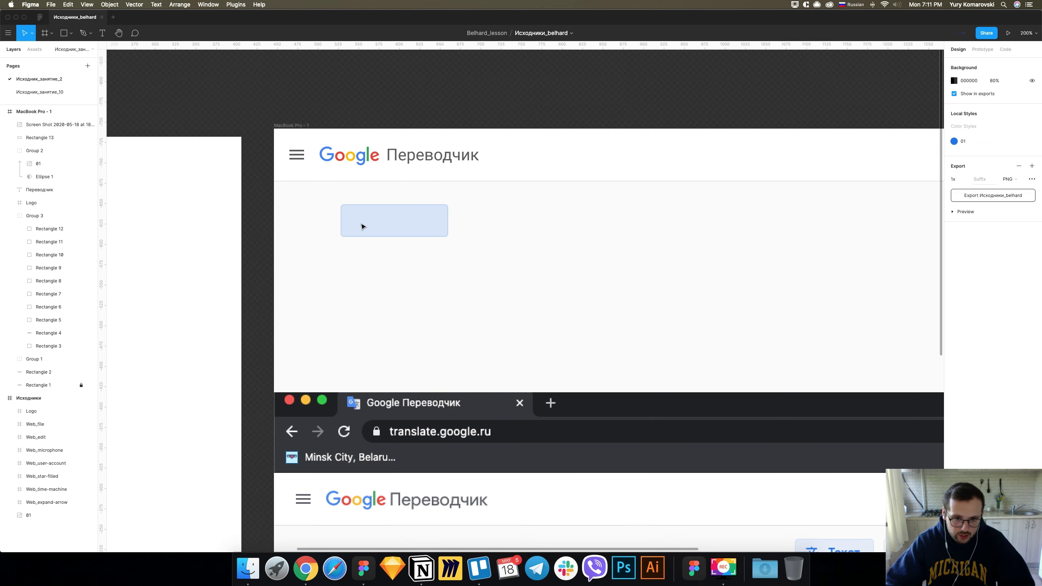
pyautogui.click(363, 226)
pyautogui.hscroll(-2, 365, 226)
pyautogui.scroll(-10, 365, 226)
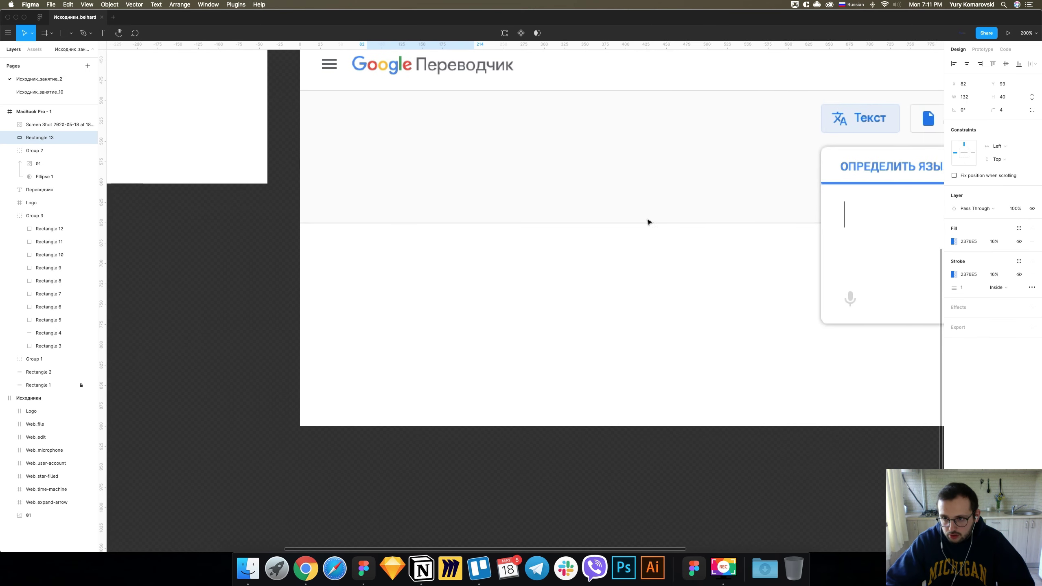
pyautogui.hscroll(3, 647, 222)
pyautogui.scroll(5, 782, 181)
pyautogui.scroll(3, 779, 215)
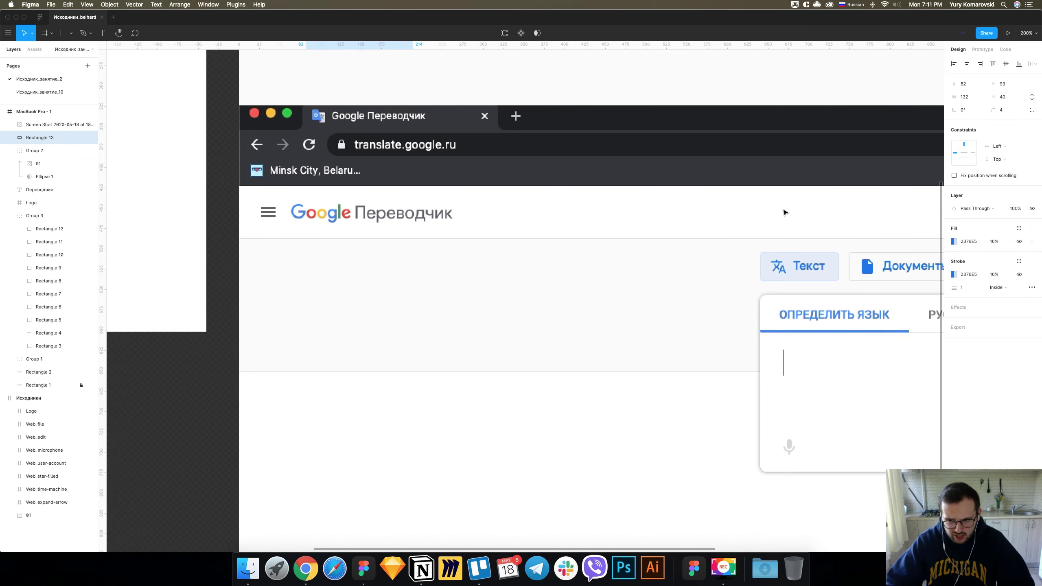
pyautogui.scroll(7, 781, 215)
pyautogui.scroll(5, 783, 214)
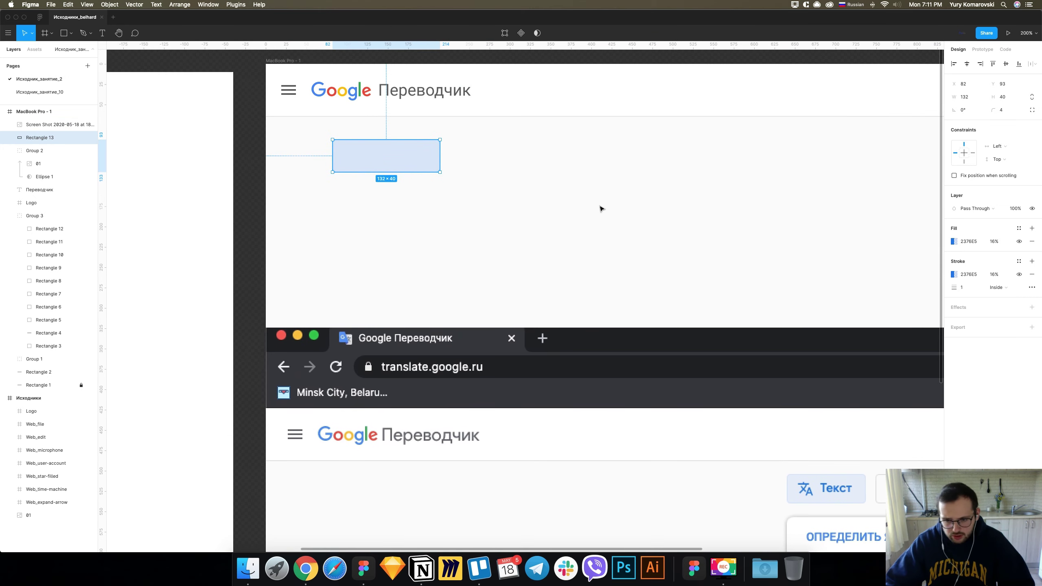
pyautogui.scroll(3, 574, 207)
pyautogui.scroll(2, 574, 207)
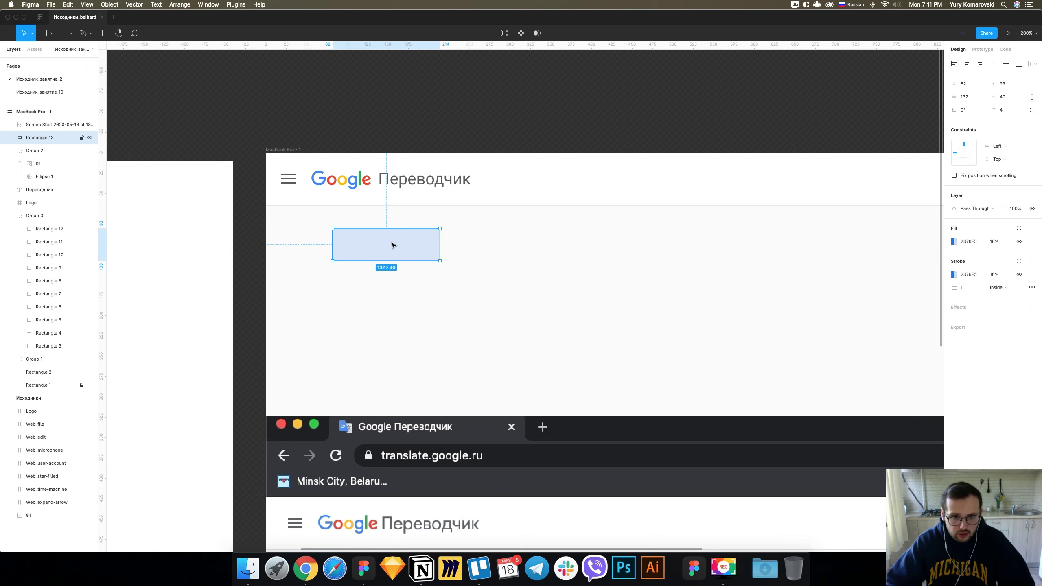
# Add a 'Текст' label inside the blue rectangle, centred, at font size 16.
pyautogui.press('t')
pyautogui.click(362, 243)
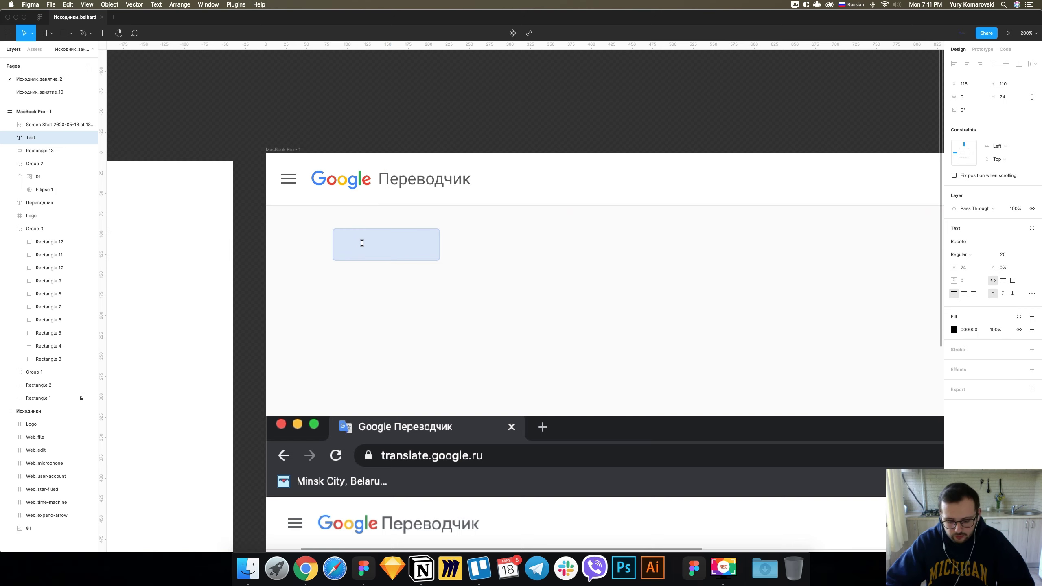
pyautogui.write('Текс')
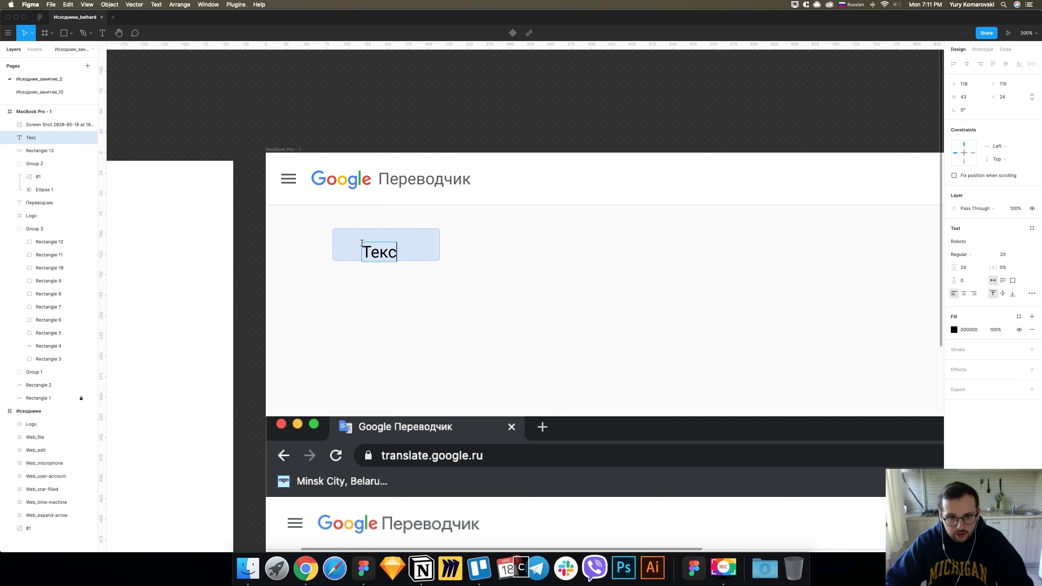
pyautogui.write('т')
pyautogui.press('Escape')
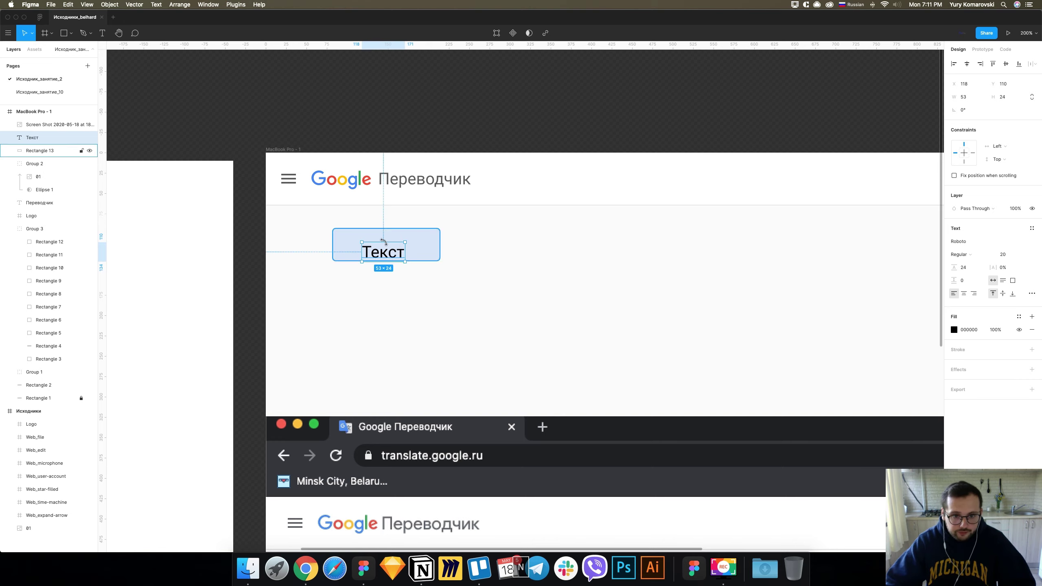
pyautogui.moveTo(377, 257); pyautogui.dragTo(376, 250)
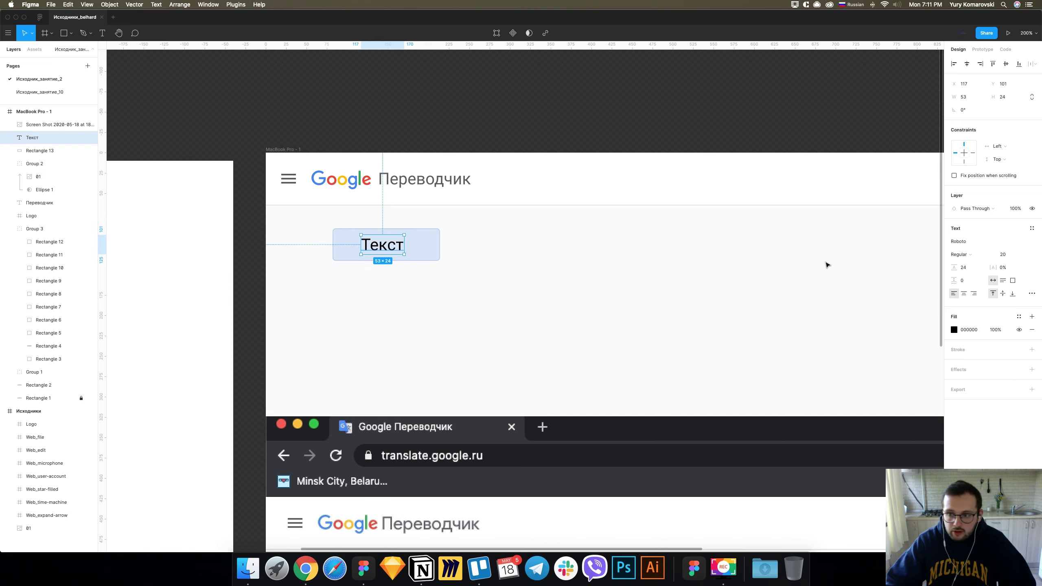
pyautogui.click(1008, 256)
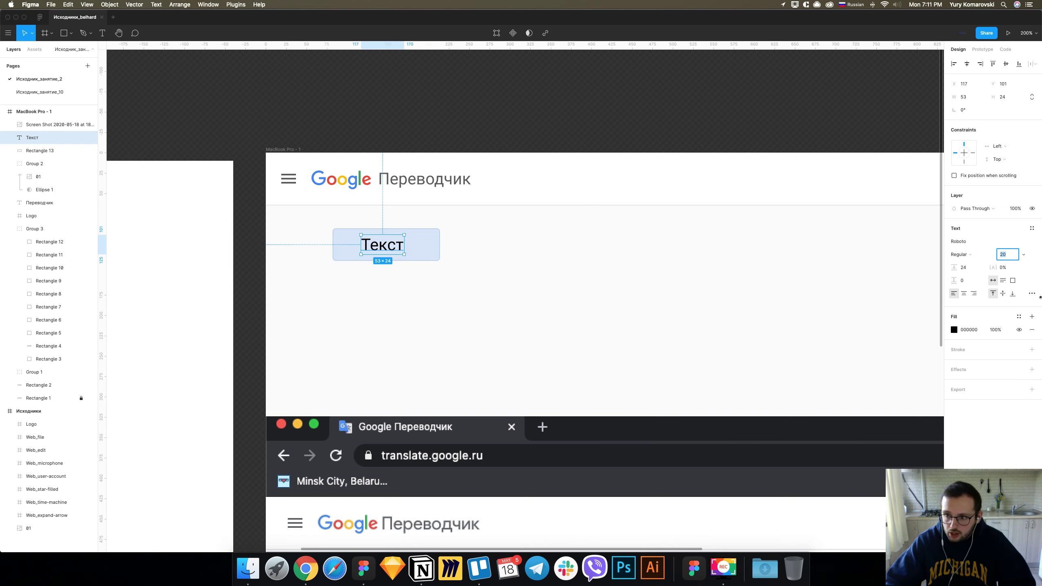
pyautogui.write('16')
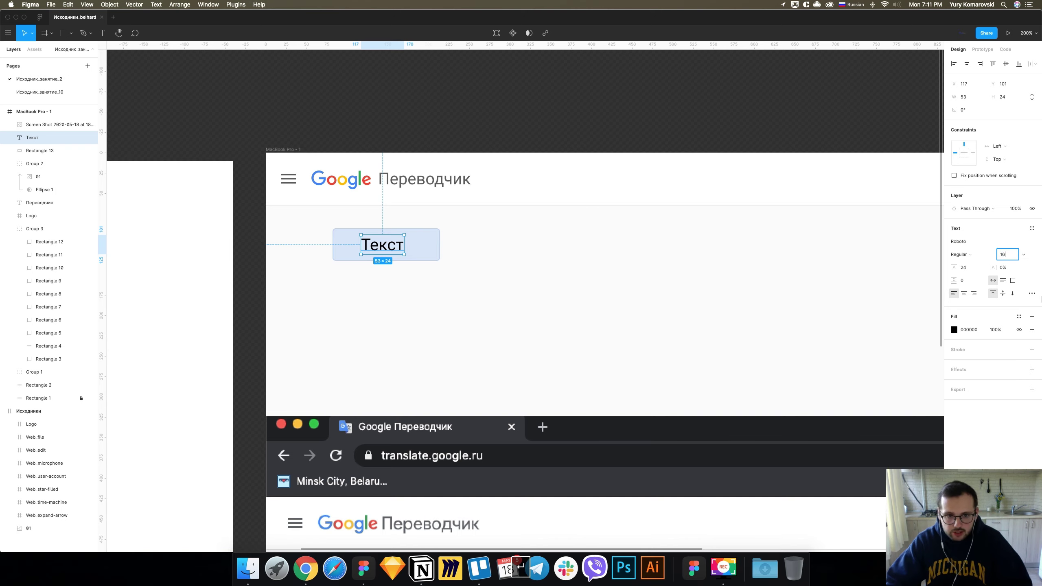
pyautogui.press('Return')
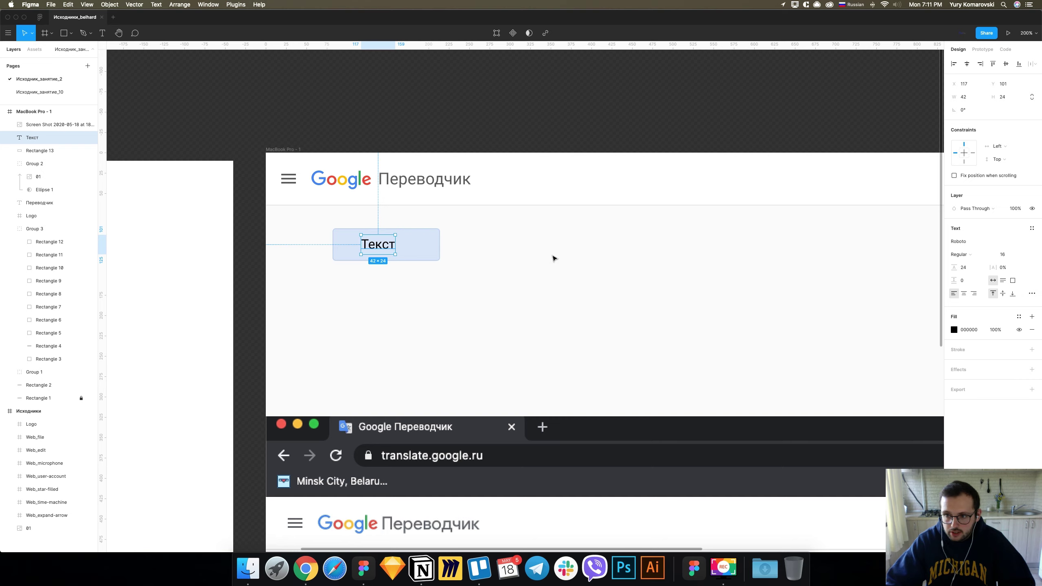
# Nudge Текст into place and narrow Rectangle 13 to fit around it.
pyautogui.press('alt')
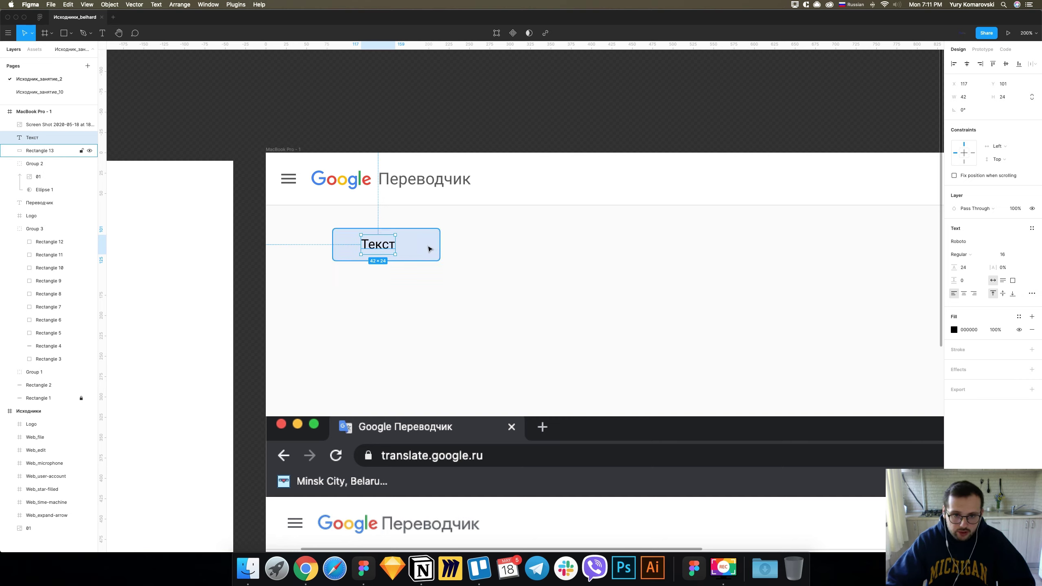
pyautogui.press('super+equal')
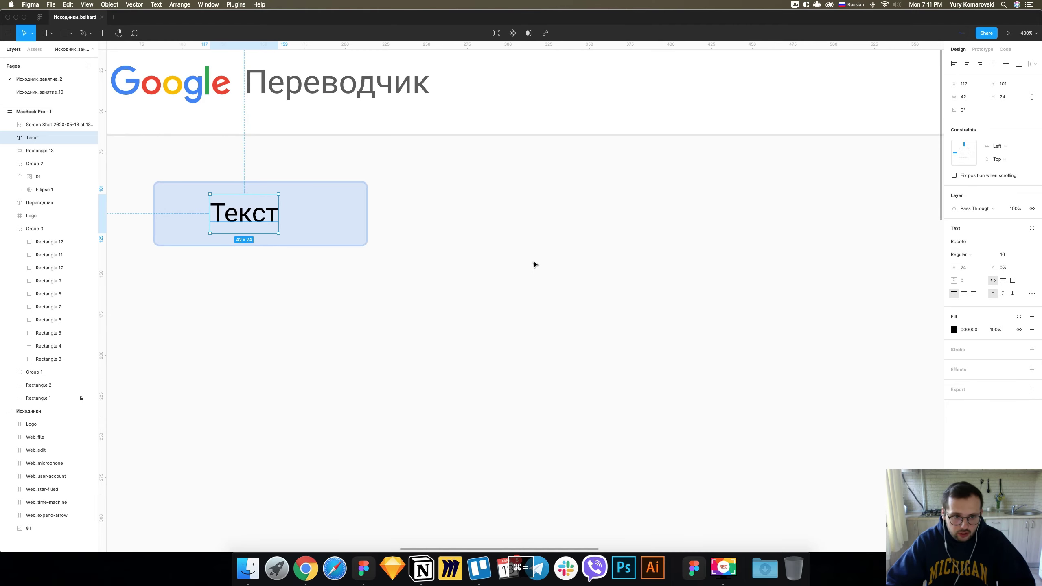
pyautogui.hscroll(-5, 533, 263)
pyautogui.hotkey('shift', 'Left')
pyautogui.hotkey('shift', 'Left')
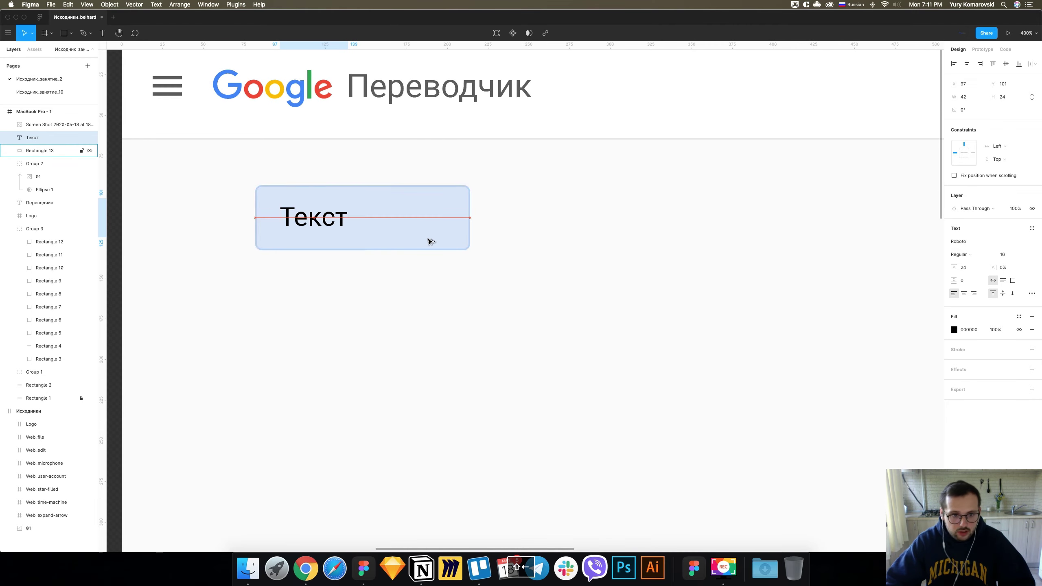
pyautogui.press('Right')
pyautogui.click(462, 228)
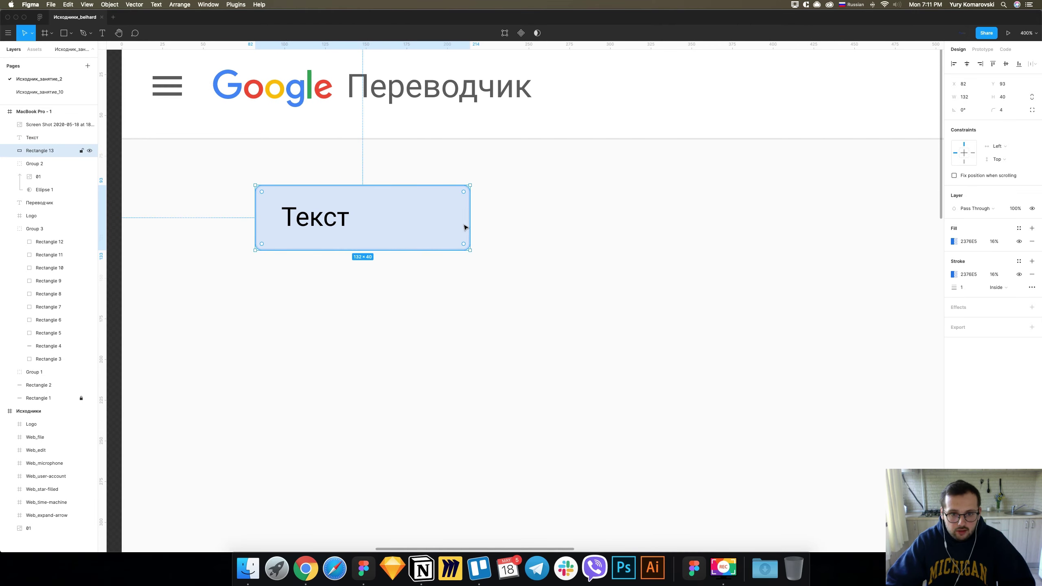
pyautogui.moveTo(463, 221); pyautogui.dragTo(374, 223)
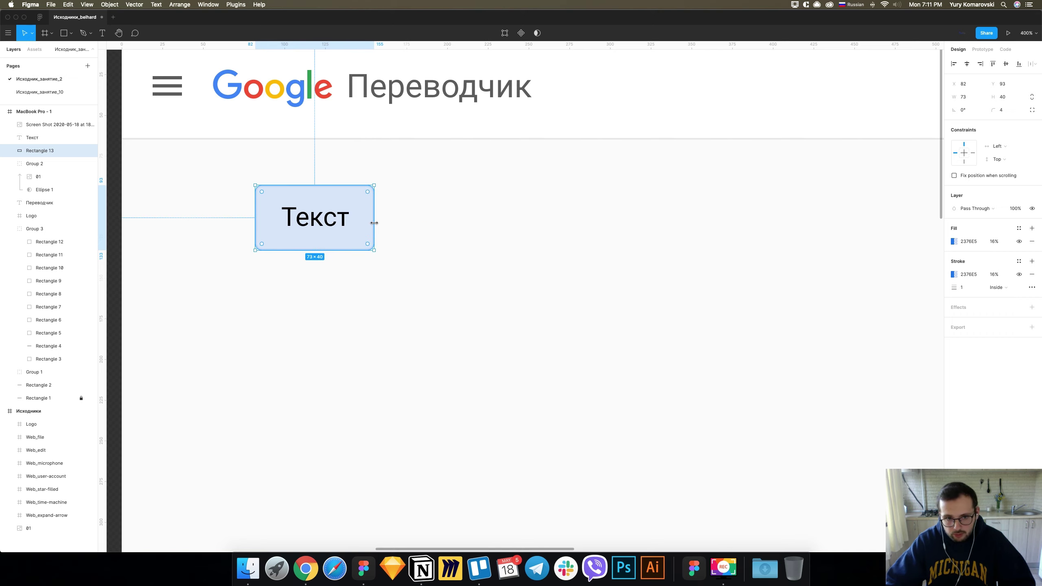
pyautogui.press('super+Right')
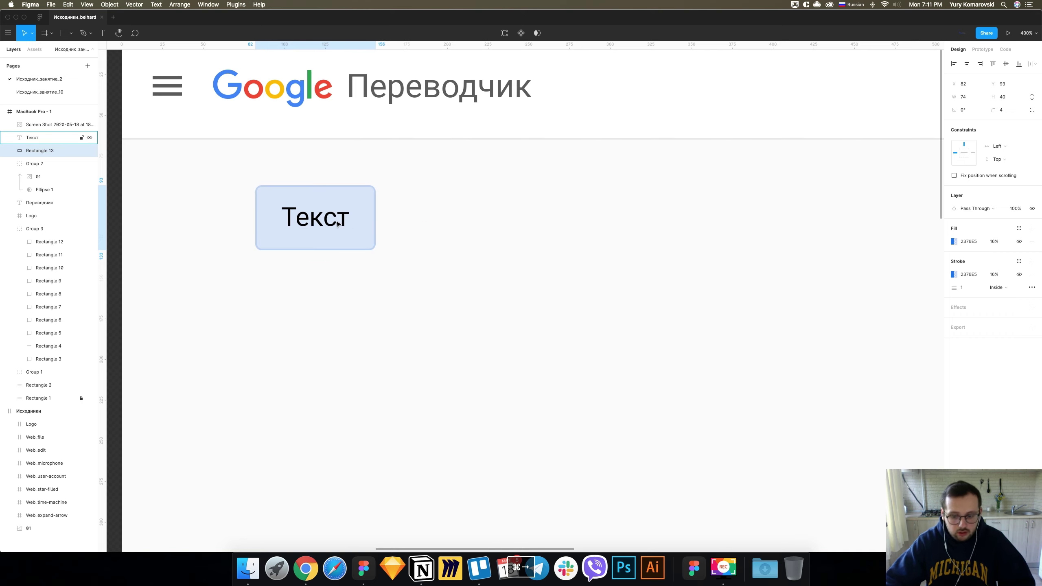
pyautogui.press('super+minus')
# Eyedrop the reference tab's blue 2376E5 as the Текст text fill.
pyautogui.click(346, 267)
pyautogui.click(406, 260)
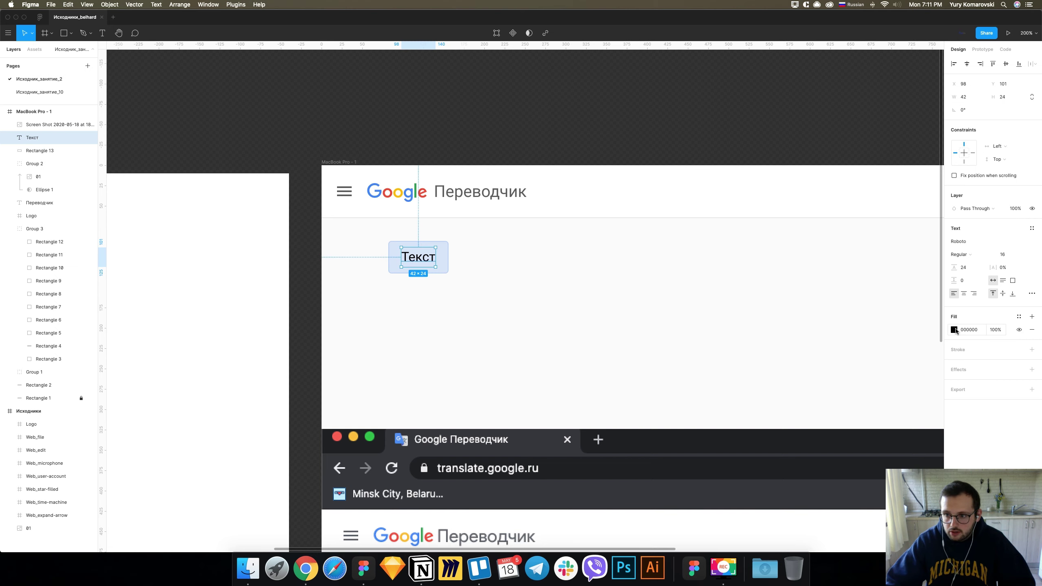
pyautogui.click(955, 331)
pyautogui.scroll(-10, 654, 342)
pyautogui.hscroll(5, 738, 353)
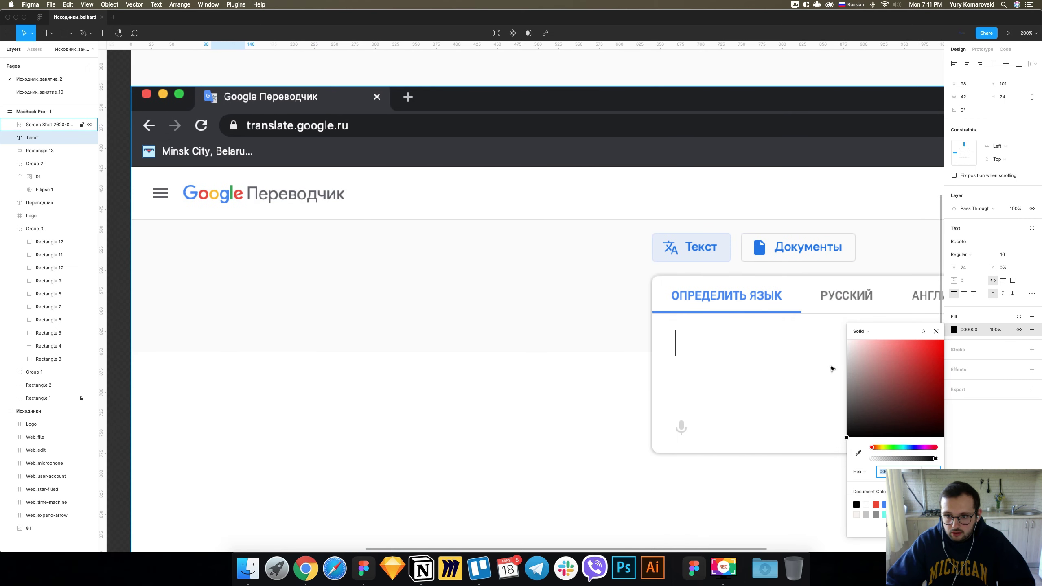
pyautogui.click(857, 452)
pyautogui.click(759, 247)
pyautogui.scroll(10, 635, 242)
pyautogui.hscroll(-1, 366, 199)
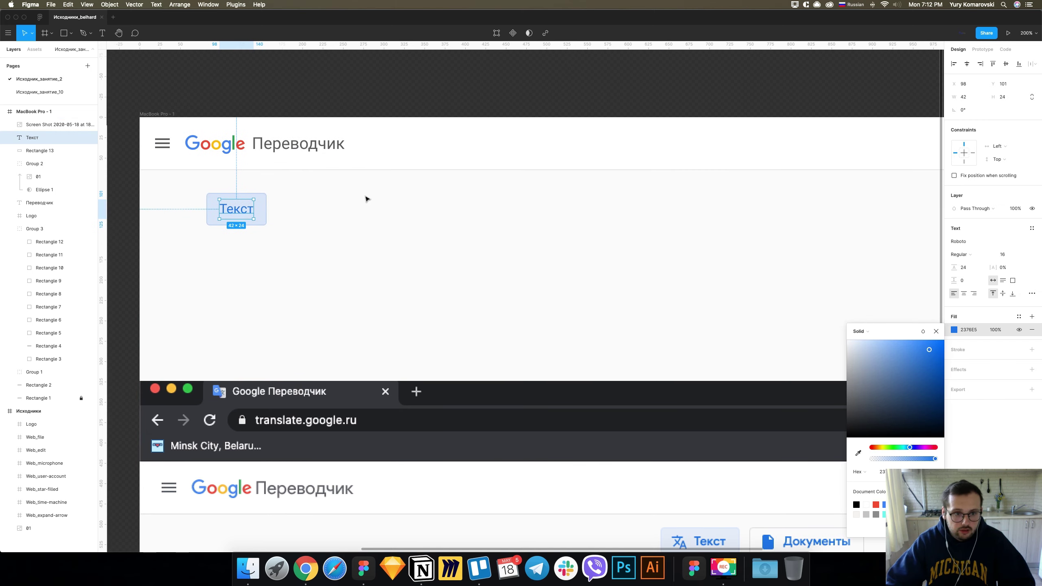
pyautogui.click(285, 89)
# Set the Текст label's font weight to Medium.
pyautogui.click(236, 208)
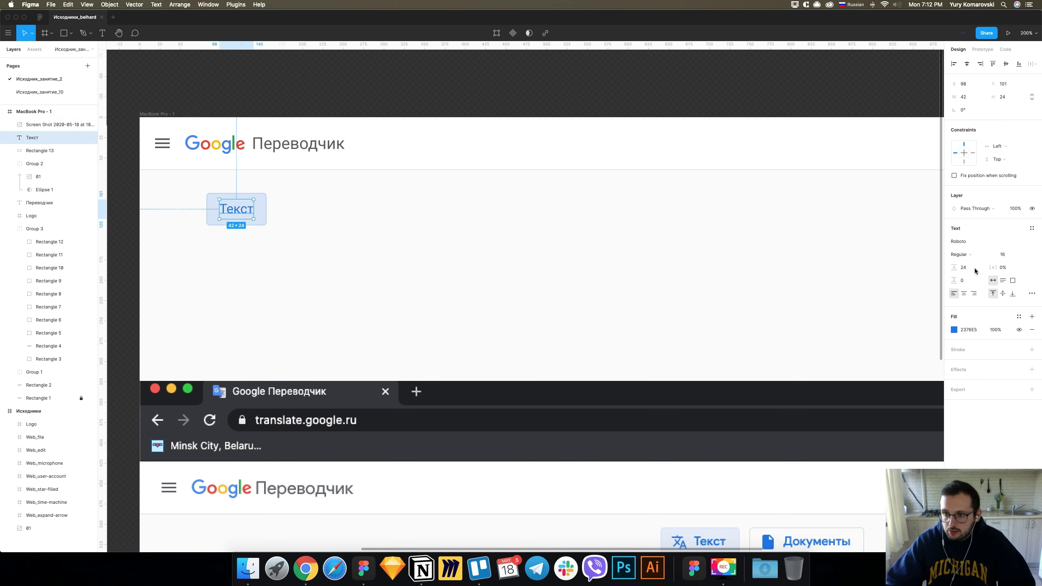
pyautogui.click(971, 256)
pyautogui.click(972, 274)
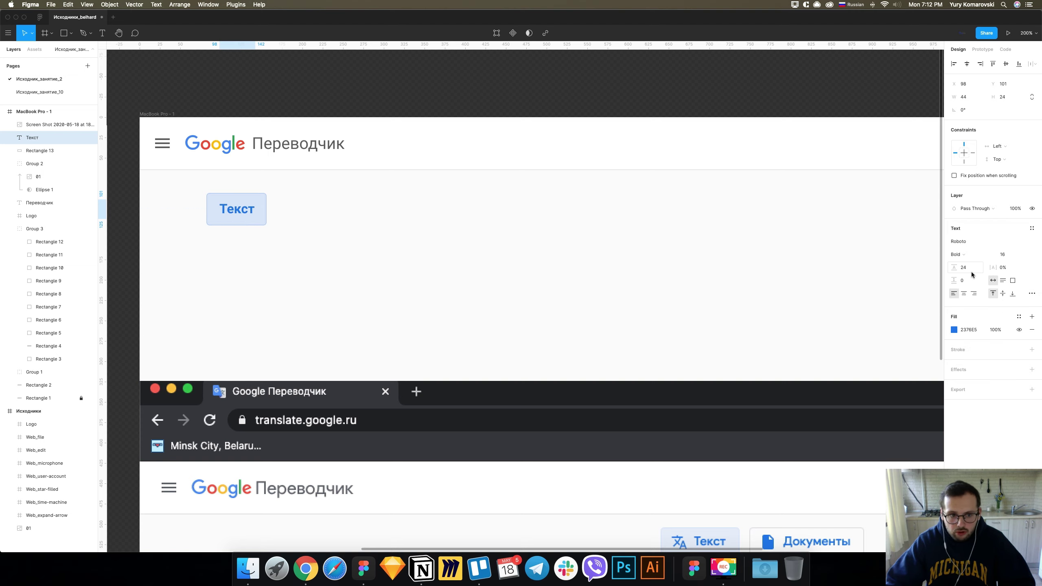
pyautogui.click(961, 254)
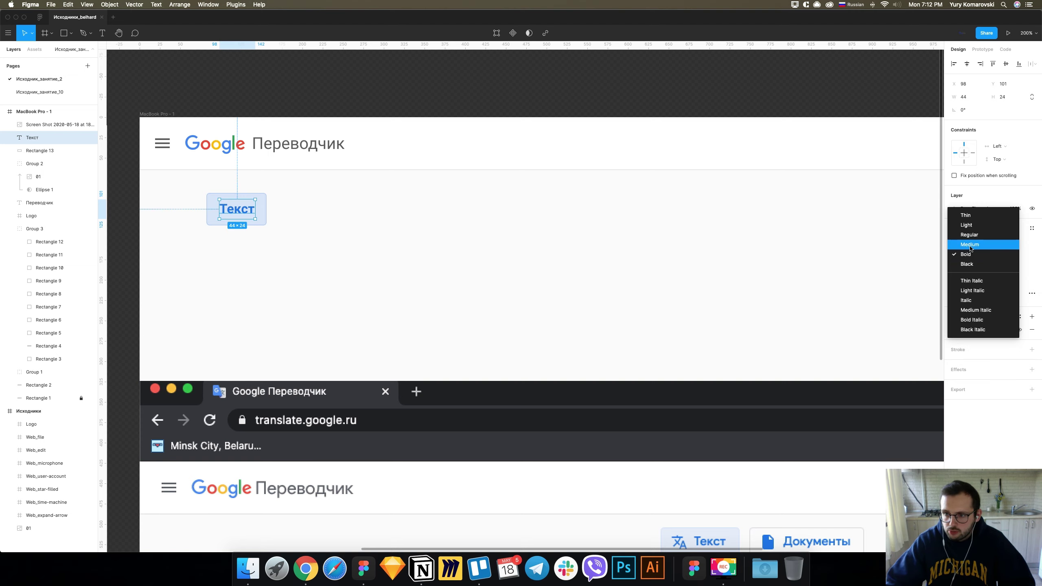
pyautogui.hscroll(-3, 393, 180)
pyautogui.click(395, 184)
# Group Текст with its rectangle and place a duplicate right beside it.
pyautogui.doubleClick(389, 217)
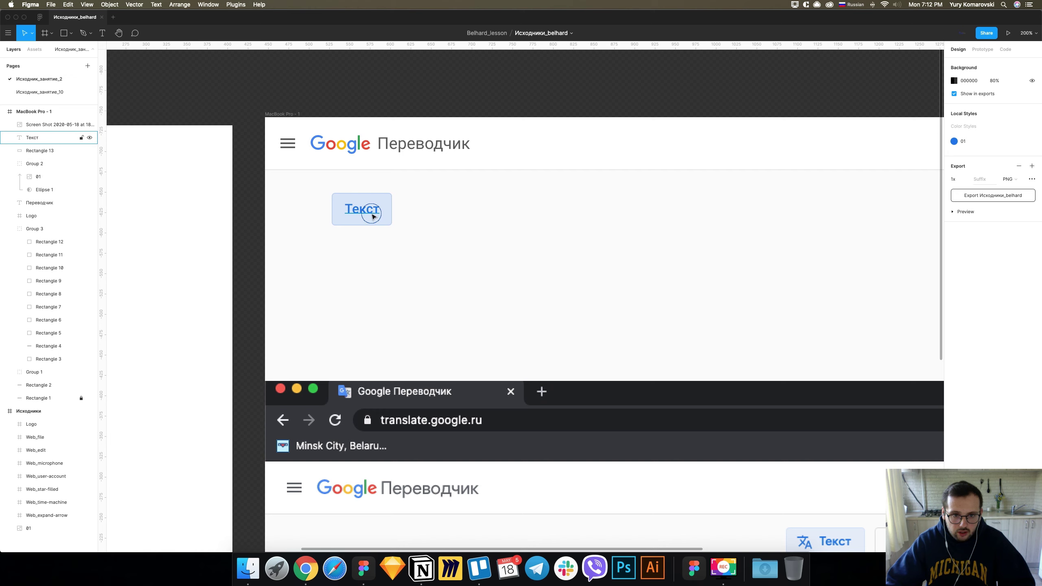
pyautogui.press('Escape')
pyautogui.click(388, 216)
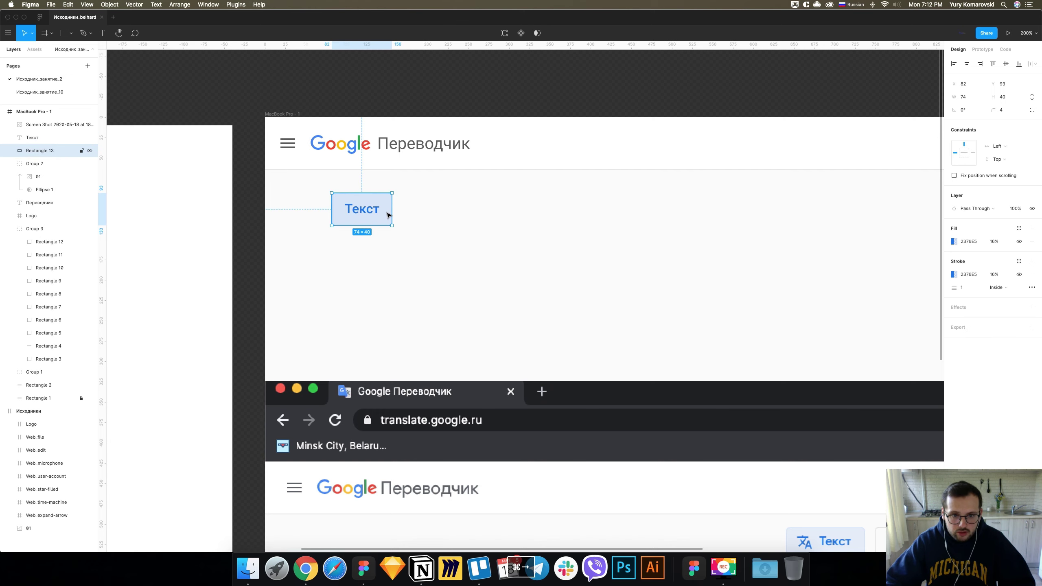
pyautogui.hotkey('shift', '0')
pyautogui.click(460, 247)
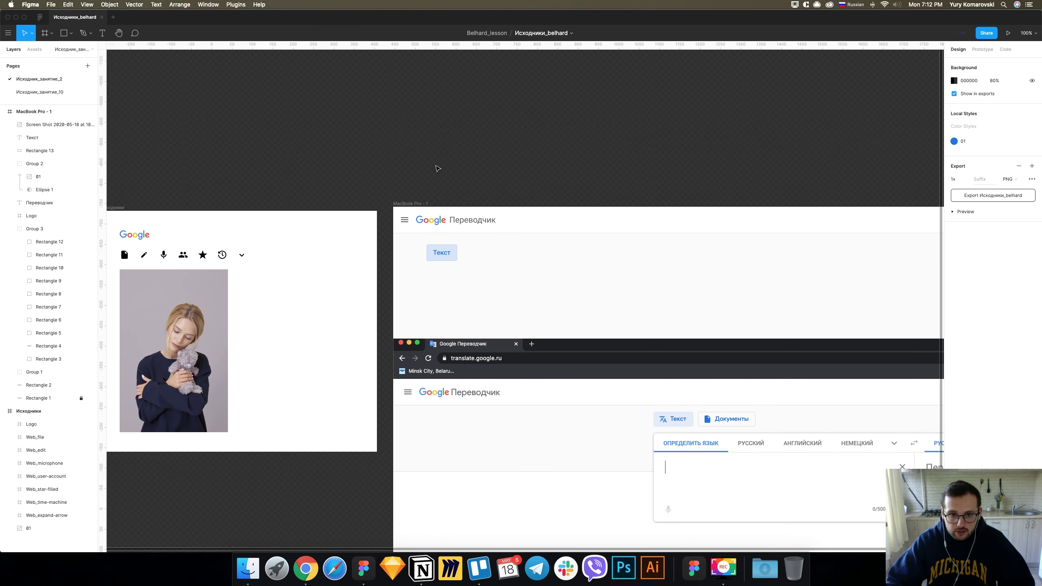
pyautogui.press('+')
pyautogui.moveTo(460, 248); pyautogui.dragTo(314, 180)
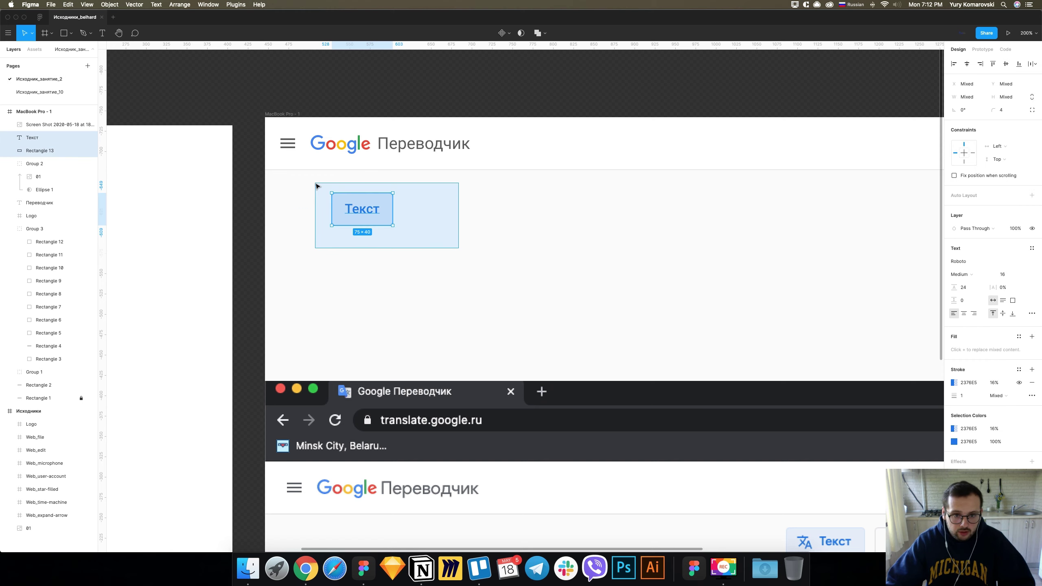
pyautogui.hotkey('ctrl', 'g')
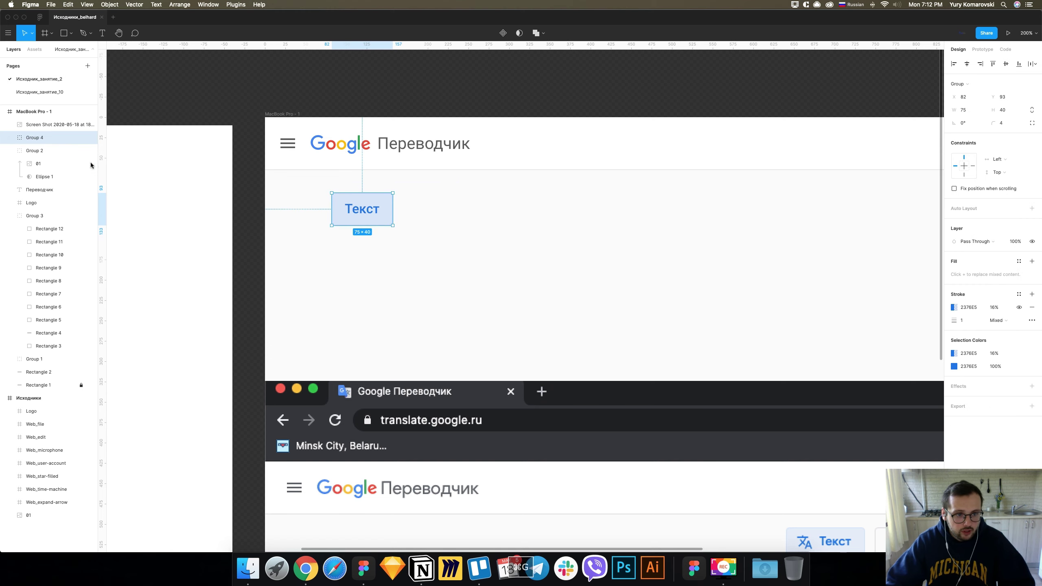
pyautogui.moveTo(358, 210); pyautogui.dragTo(426, 210)
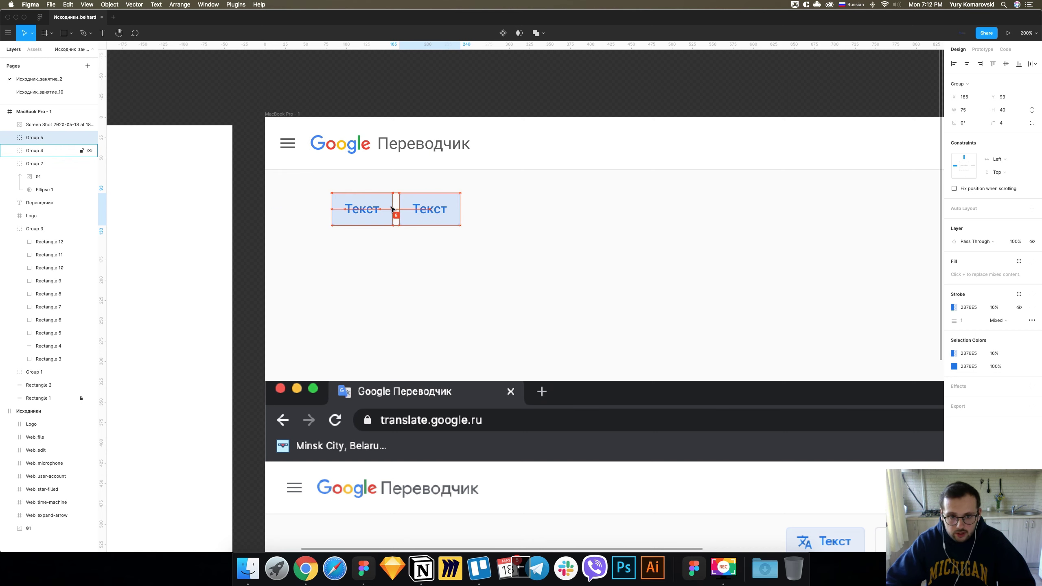
# Give the copied button a black 000000 border at 8% opacity.
pyautogui.press('super+minus')
pyautogui.press('Left')
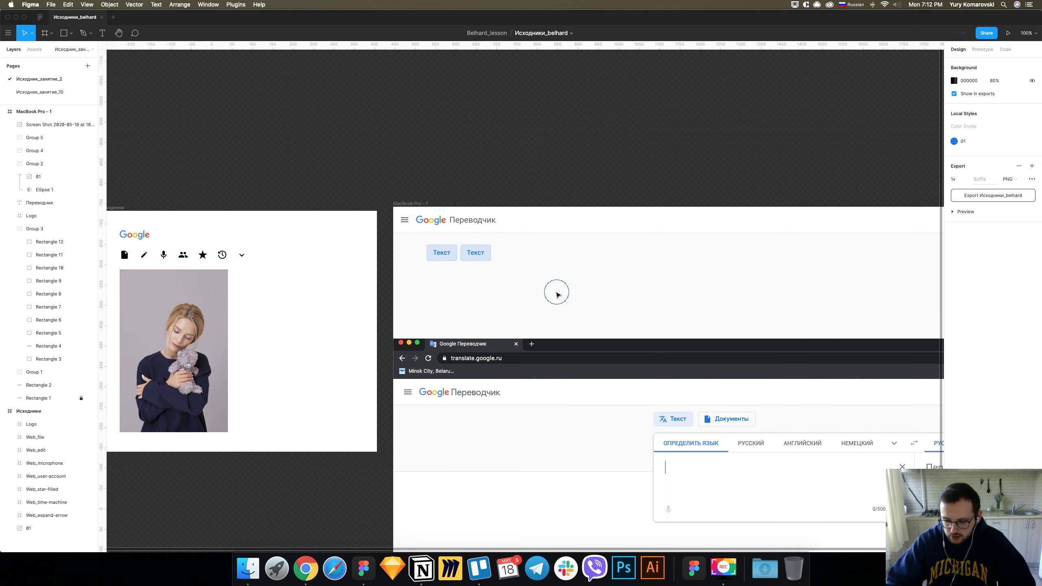
pyautogui.press('super+equal')
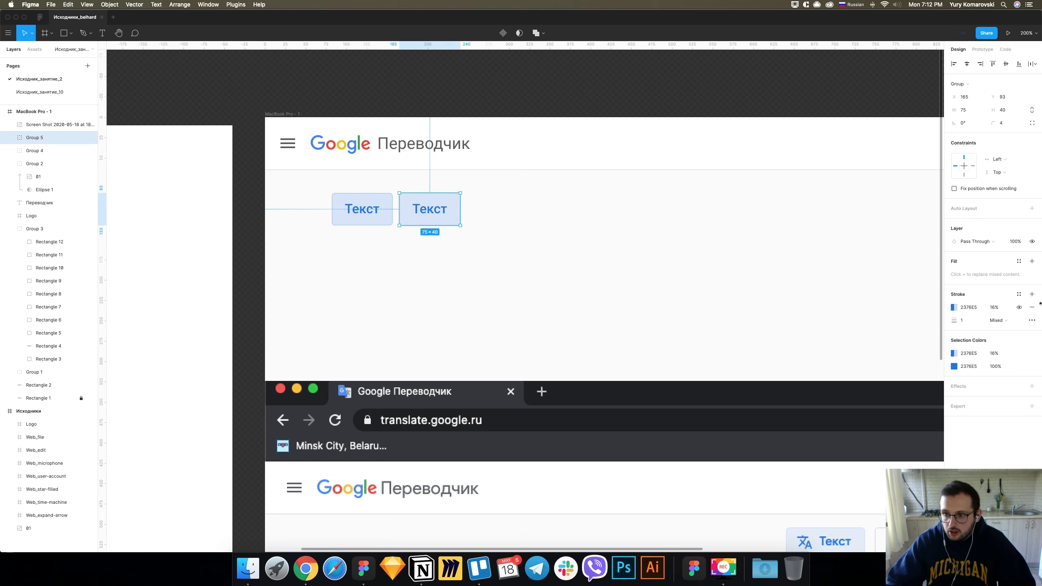
pyautogui.click(953, 307)
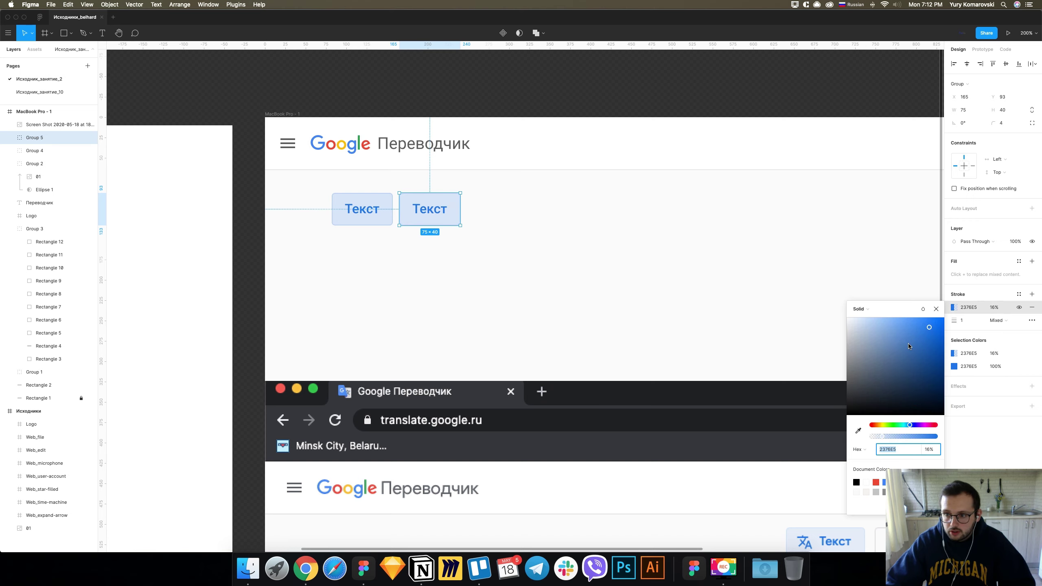
pyautogui.moveTo(908, 346); pyautogui.dragTo(844, 417)
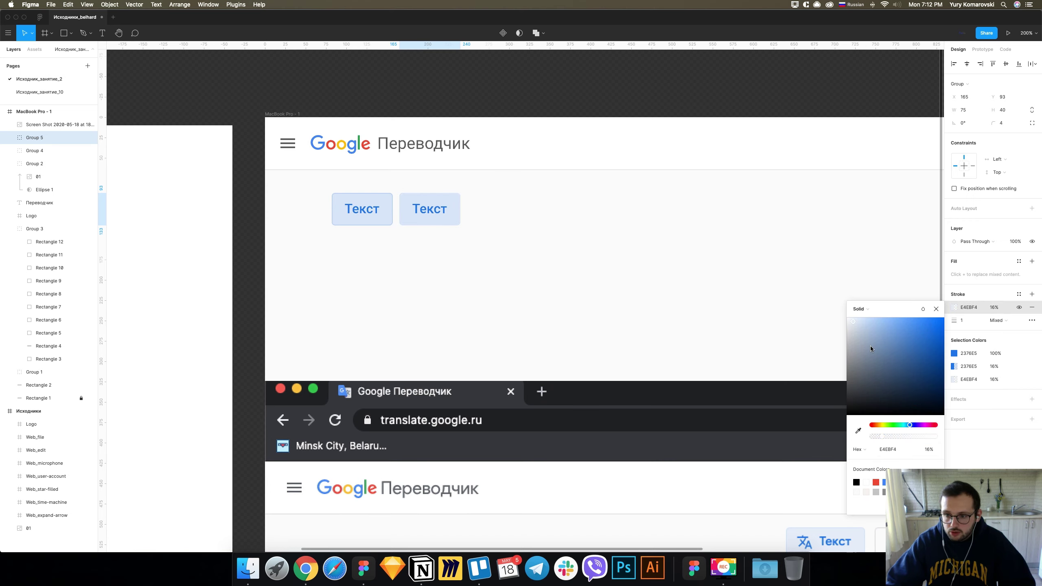
pyautogui.moveTo(888, 438); pyautogui.dragTo(875, 438)
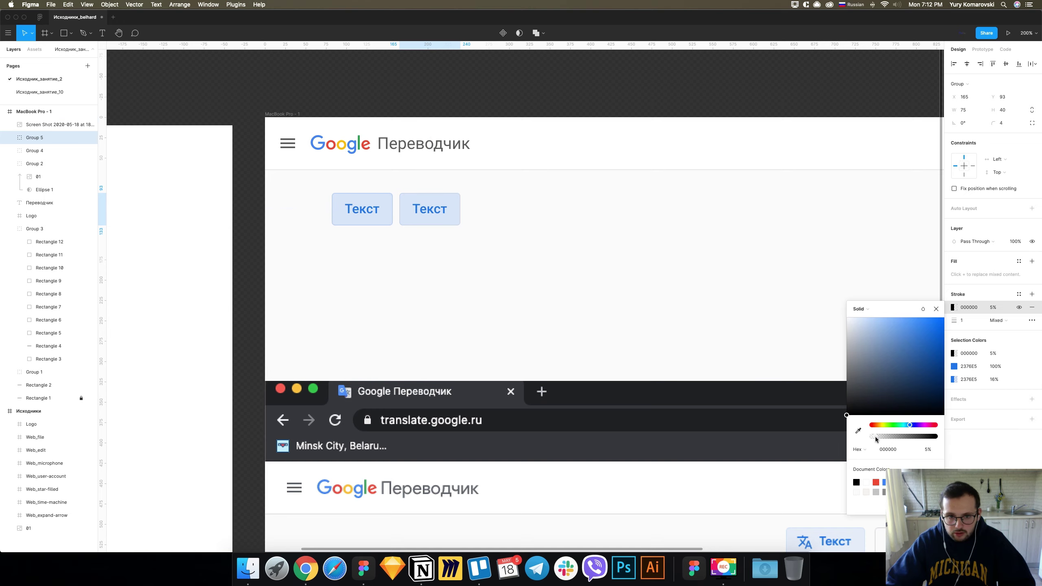
pyautogui.moveTo(875, 439); pyautogui.dragTo(889, 437)
# Change the copied button's fill to white FFFFFF.
pyautogui.moveTo(968, 379)
pyautogui.click(954, 379)
pyautogui.moveTo(853, 357); pyautogui.dragTo(761, 331)
pyautogui.click(635, 254)
pyautogui.scroll(-4, 635, 254)
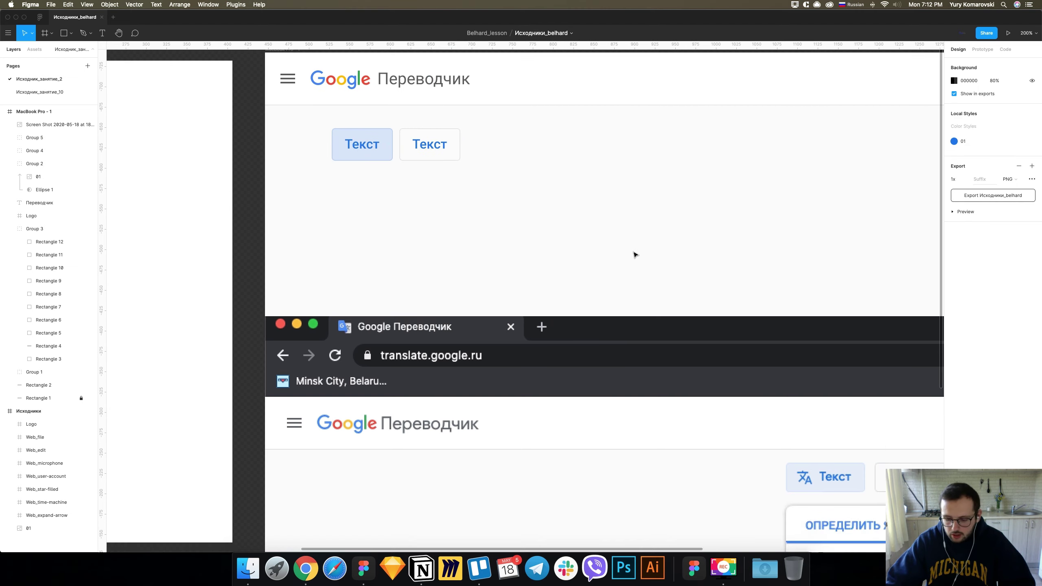
# Relabel the second button 'Документы' and shift the text right.
pyautogui.scroll(-2, 634, 255)
pyautogui.hscroll(3, 633, 254)
pyautogui.doubleClick(381, 111)
pyautogui.write('Документы')
pyautogui.press('Escape')
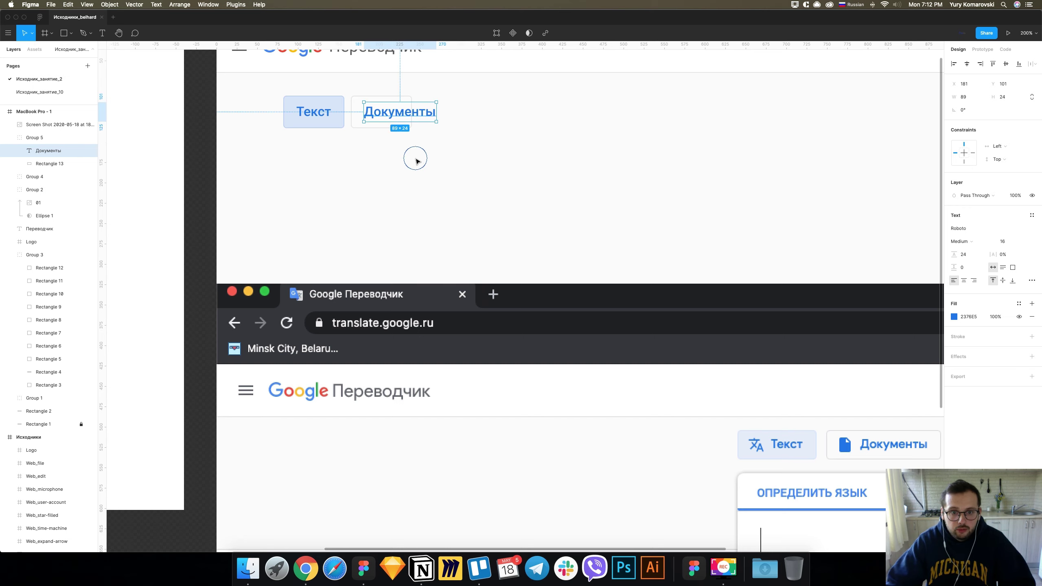
pyautogui.click(416, 161)
pyautogui.scroll(2, 416, 161)
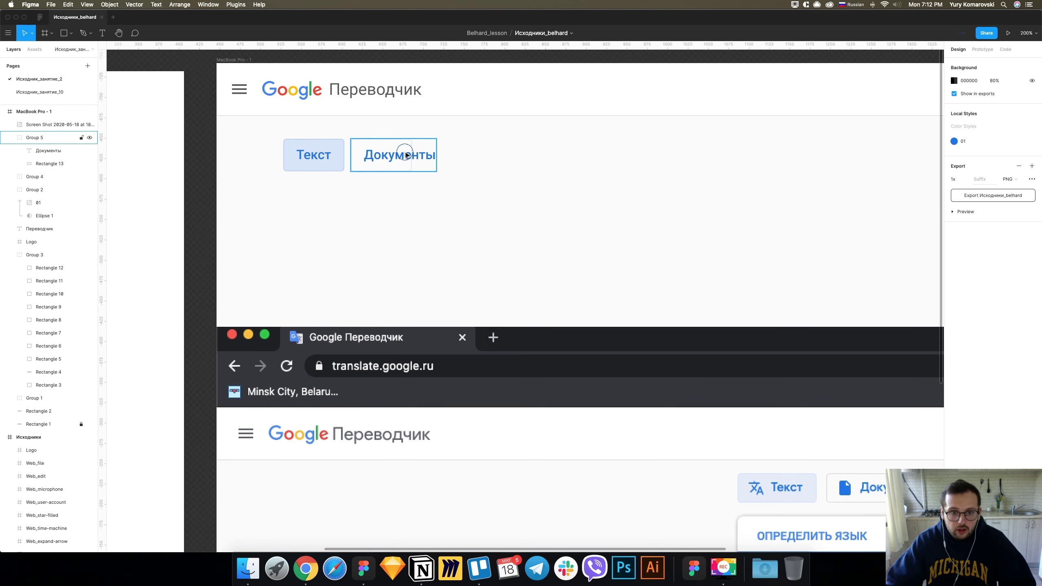
pyautogui.doubleClick(407, 155)
pyautogui.hotkey('shift', 'Right')
pyautogui.hotkey('shift', 'Right')
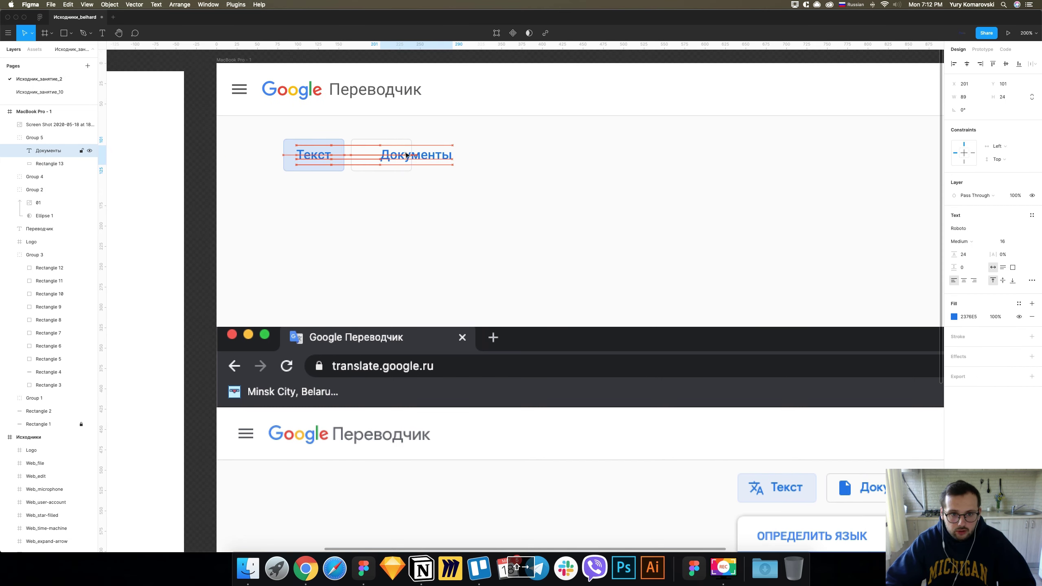
# Paste the Web_file icon from the assets into the Документы button, left side.
pyautogui.press('super+minus')
pyautogui.hscroll(-3, 407, 155)
pyautogui.hscroll(-1, 407, 155)
pyautogui.click(179, 229)
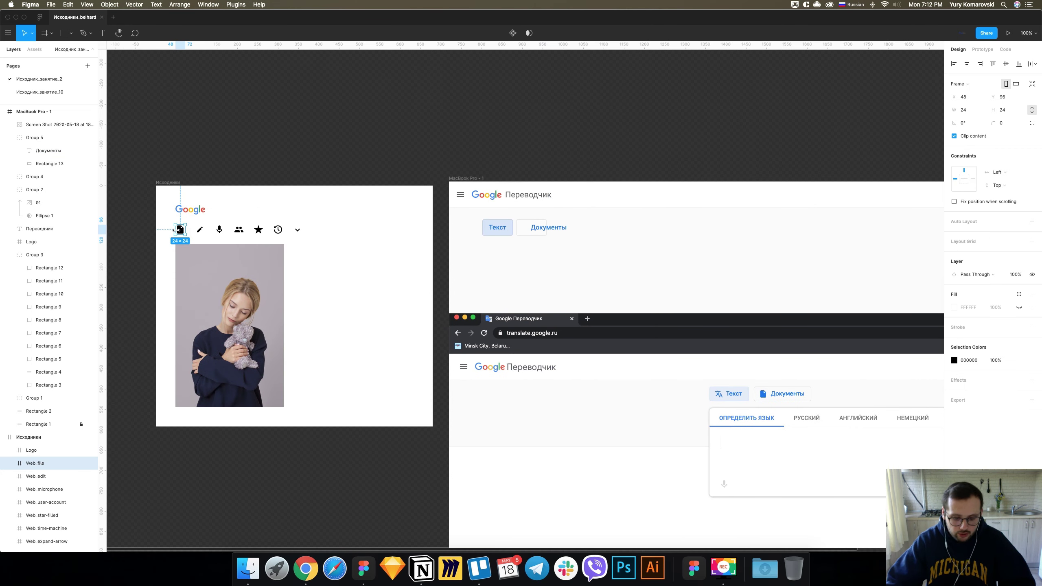
pyautogui.press('super+equal')
pyautogui.doubleClick(524, 160)
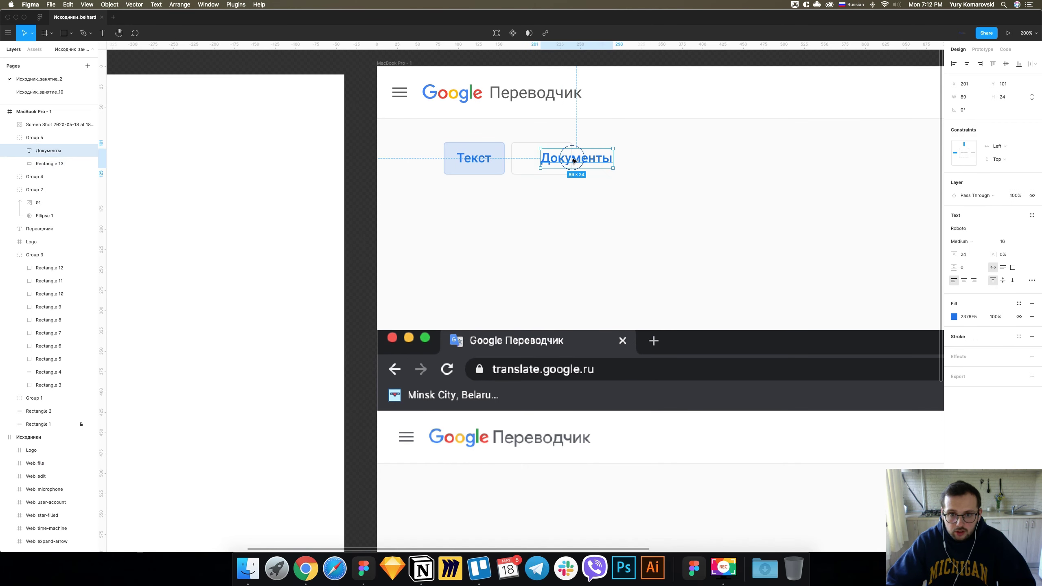
pyautogui.click(529, 161)
pyautogui.press('super+v')
pyautogui.press('super+equal')
pyautogui.scroll(2, 530, 160)
pyautogui.scroll(2, 541, 157)
pyautogui.hotkey('shift', 'Left')
pyautogui.hotkey('shift', 'Left')
pyautogui.hotkey('shift', 'Left')
pyautogui.hotkey('shift', 'Left')
# Colour the document icon 2376E5 and move the Документы label right of it.
pyautogui.press('super+minus')
pyautogui.press('super+equal')
pyautogui.press('super+c')
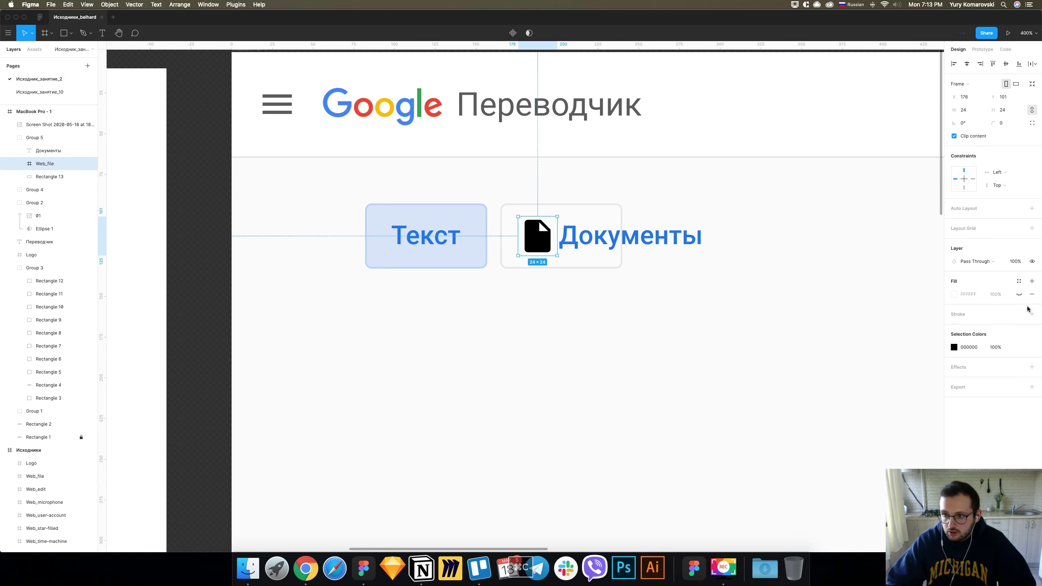
pyautogui.click(972, 347)
pyautogui.press('super+v')
pyautogui.press('Return')
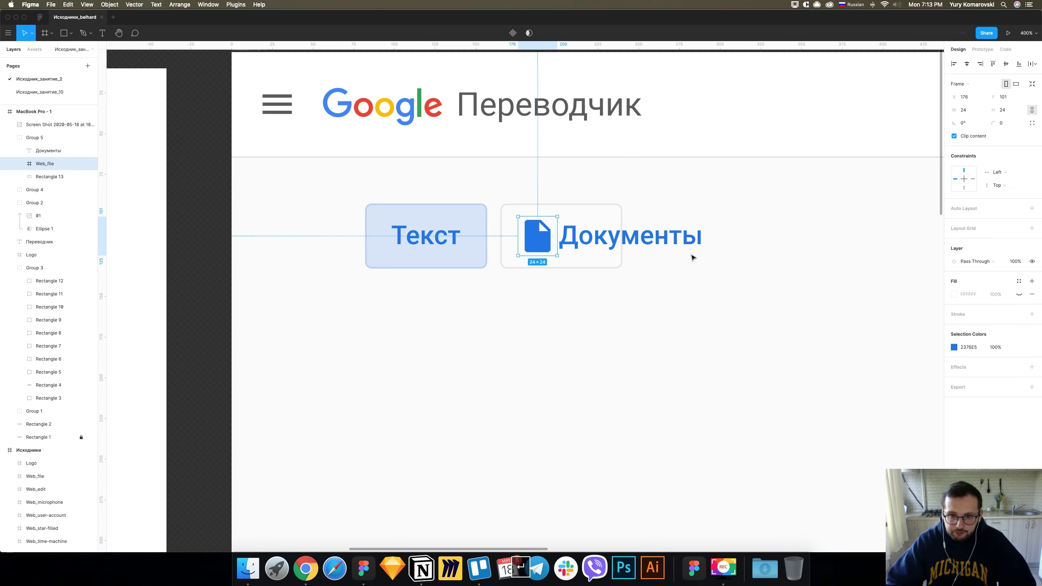
pyautogui.press('Right')
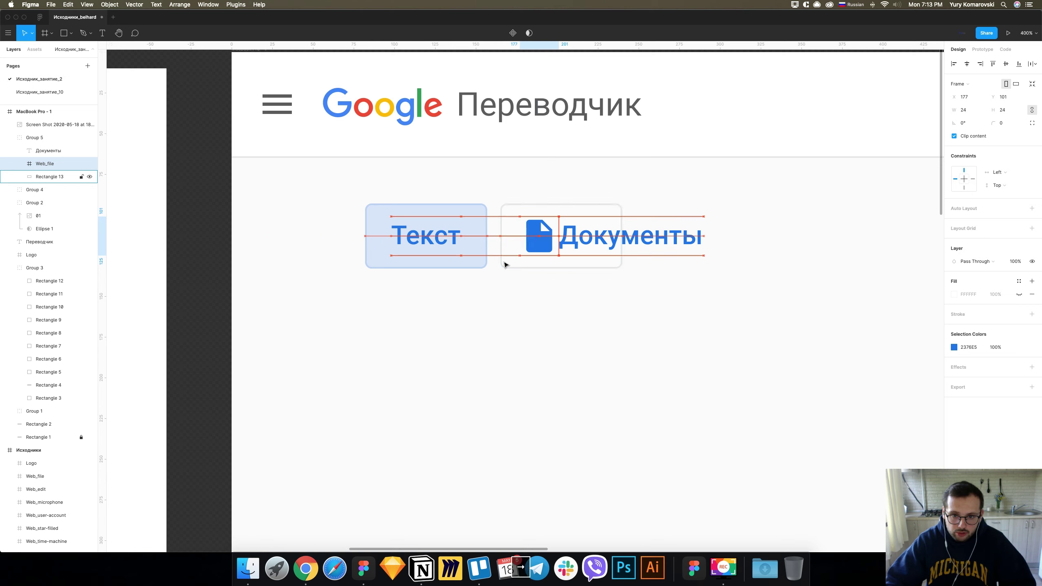
pyautogui.hotkey('shift', 'Tab')
pyautogui.press('Right')
pyautogui.press('Right')
pyautogui.press('Right')
pyautogui.press('Right')
pyautogui.press('Right')
pyautogui.press('Right')
pyautogui.press('Right')
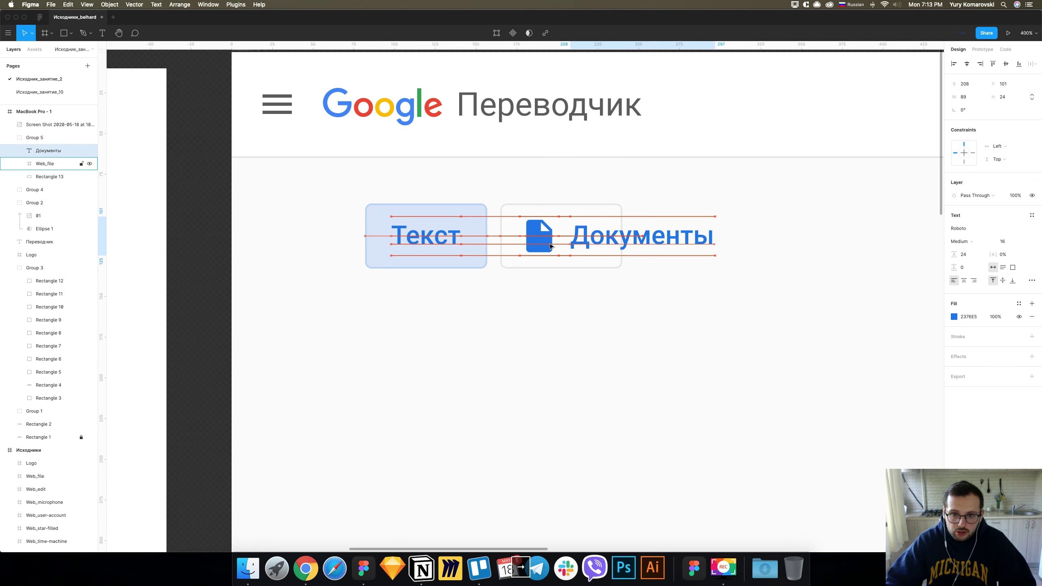
# Widen the Документы button rectangle to 149 so icon and label fit.
pyautogui.click(608, 206)
pyautogui.moveTo(621, 225); pyautogui.dragTo(729, 225)
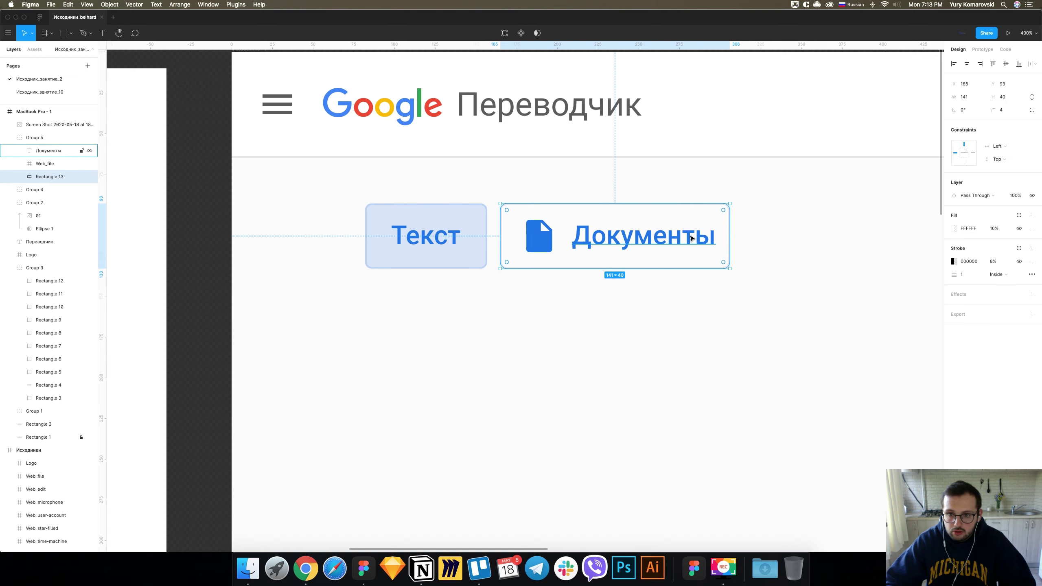
pyautogui.press('shift+super+Right')
pyautogui.press('super+Left')
pyautogui.press('super+Left')
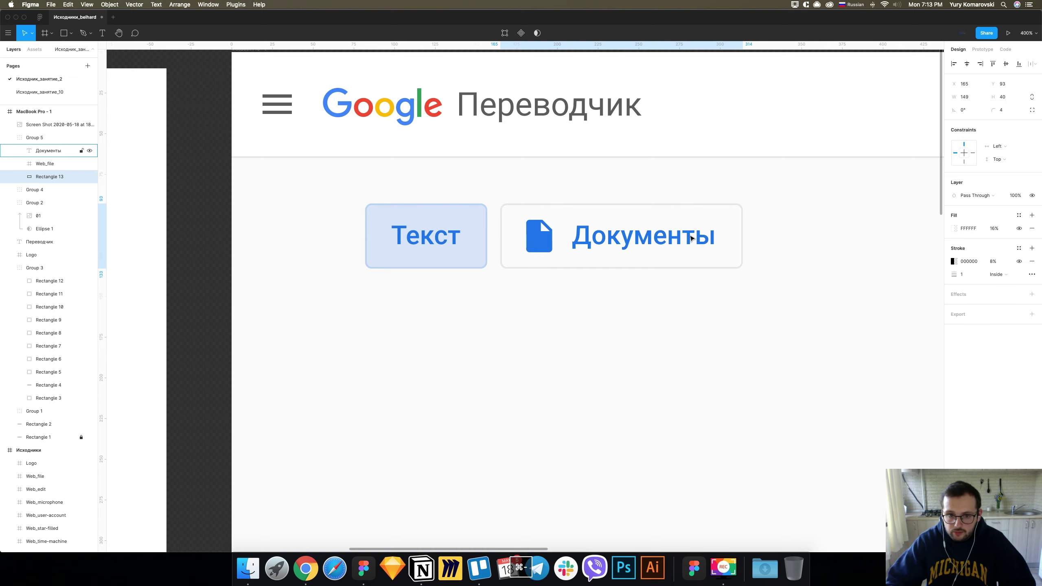
pyautogui.press('super+minus')
pyautogui.doubleClick(484, 267)
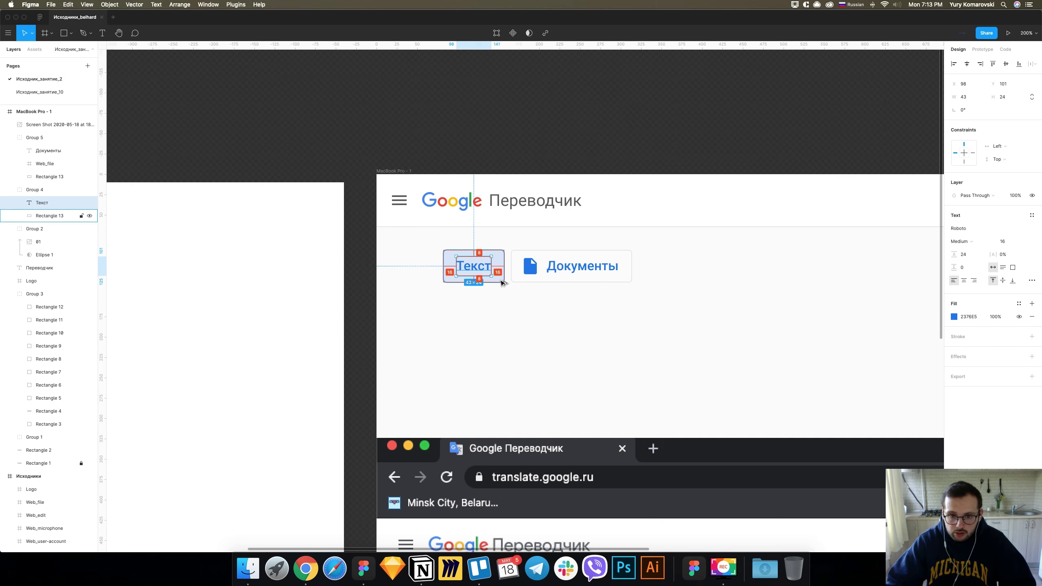
pyautogui.click(575, 132)
pyautogui.hscroll(2, 576, 132)
pyautogui.click(535, 255)
pyautogui.press('super+minus')
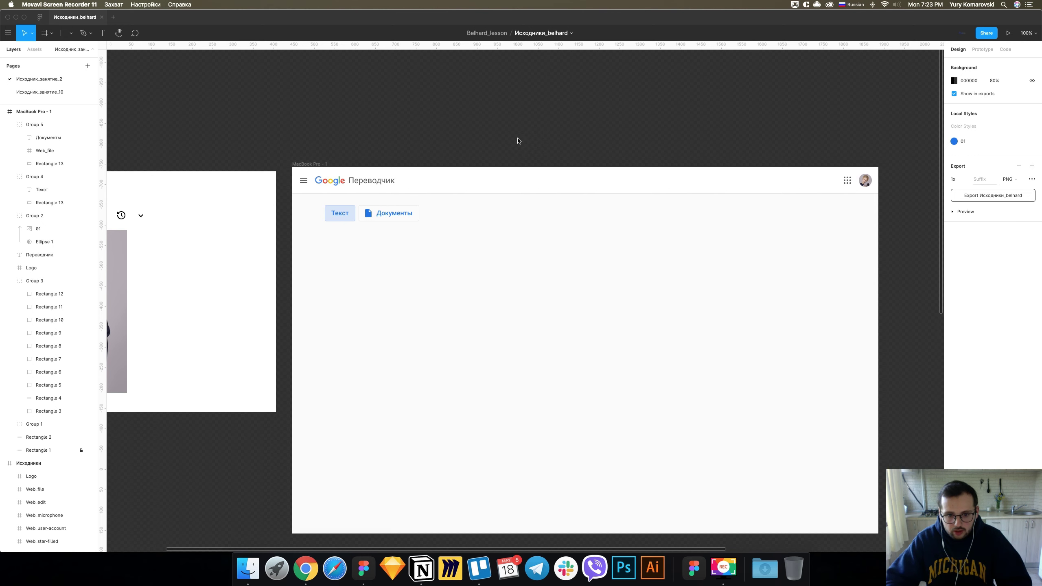
pyautogui.scroll(-2, 517, 141)
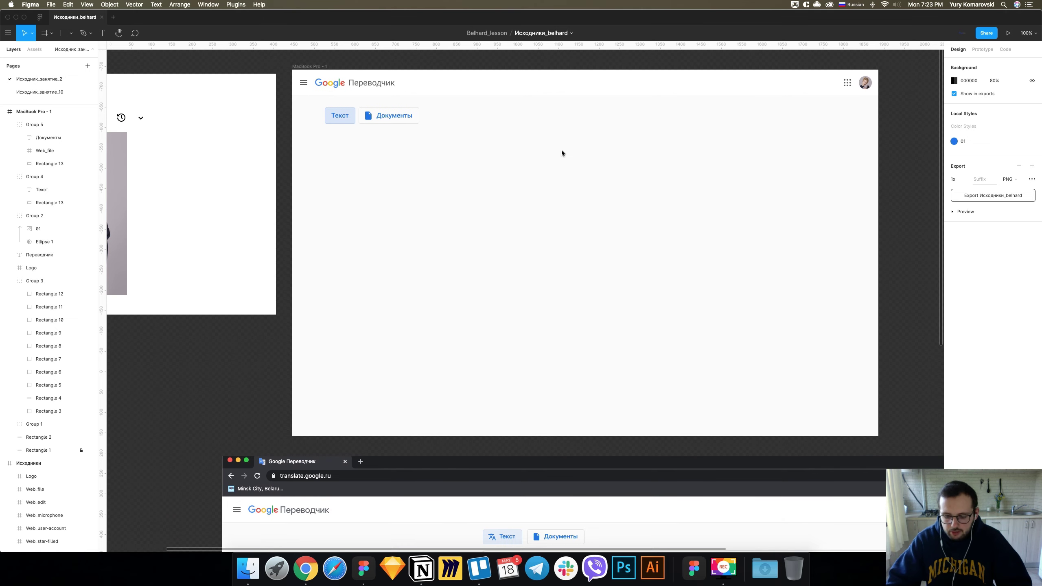
pyautogui.press('super+minus')
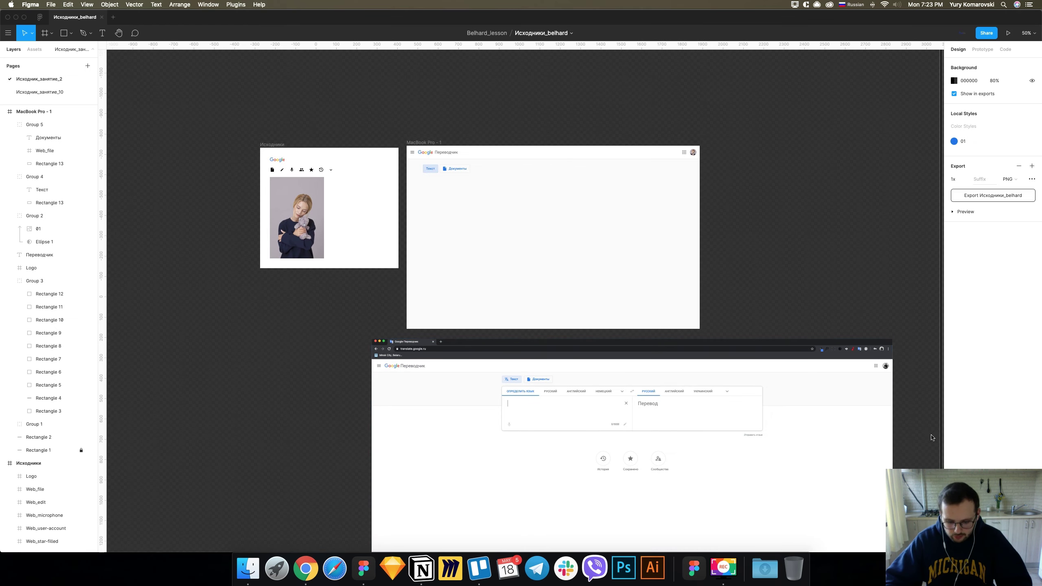
pyautogui.press('super+equal')
pyautogui.scroll(-2, 526, 146)
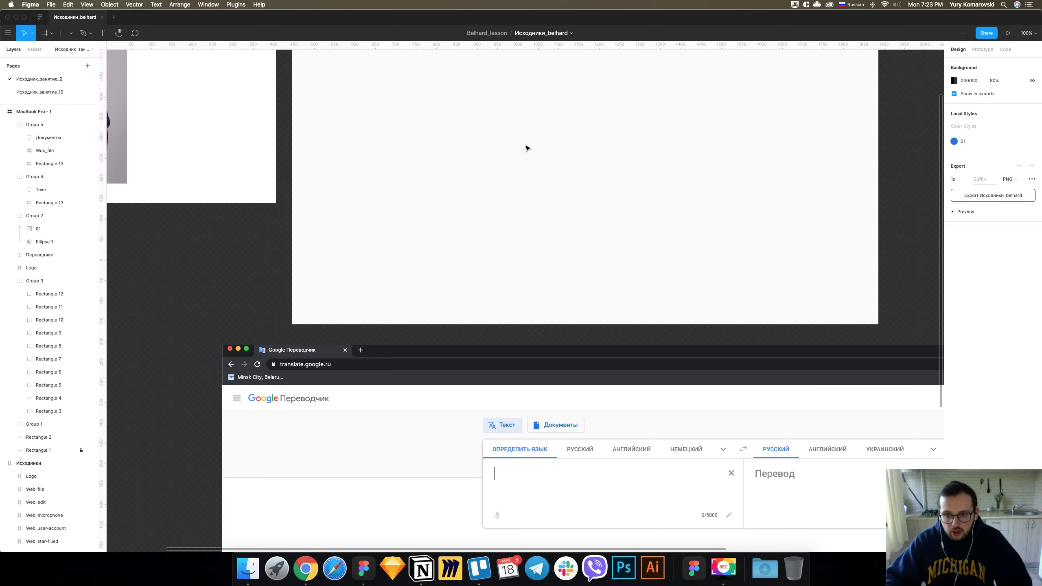
pyautogui.scroll(5, 524, 135)
pyautogui.scroll(-5, 525, 165)
pyautogui.scroll(1, 521, 163)
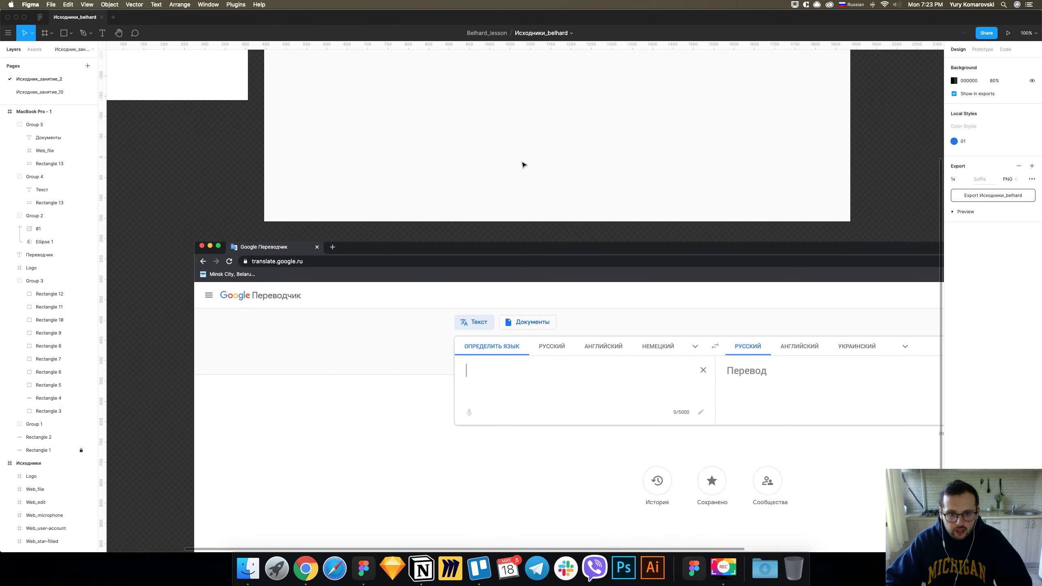
pyautogui.press('super+minus')
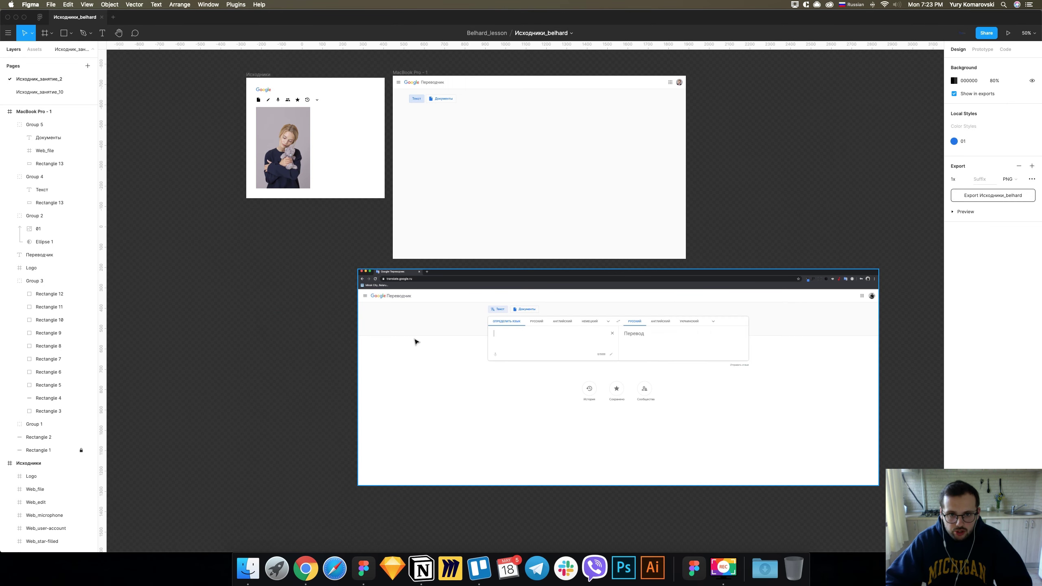
pyautogui.scroll(4, 416, 342)
pyautogui.press('super+equal')
pyautogui.press('super+minus')
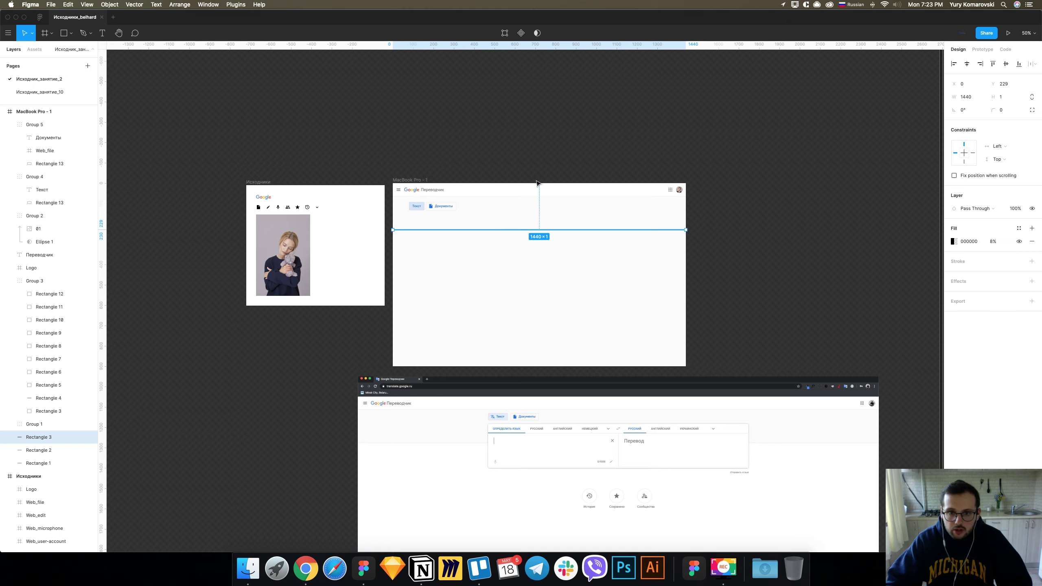
# Duplicate the white header rectangle and position the copy just below the tab strip.
pyautogui.click(532, 192)
pyautogui.press('super+c')
pyautogui.press('super+v')
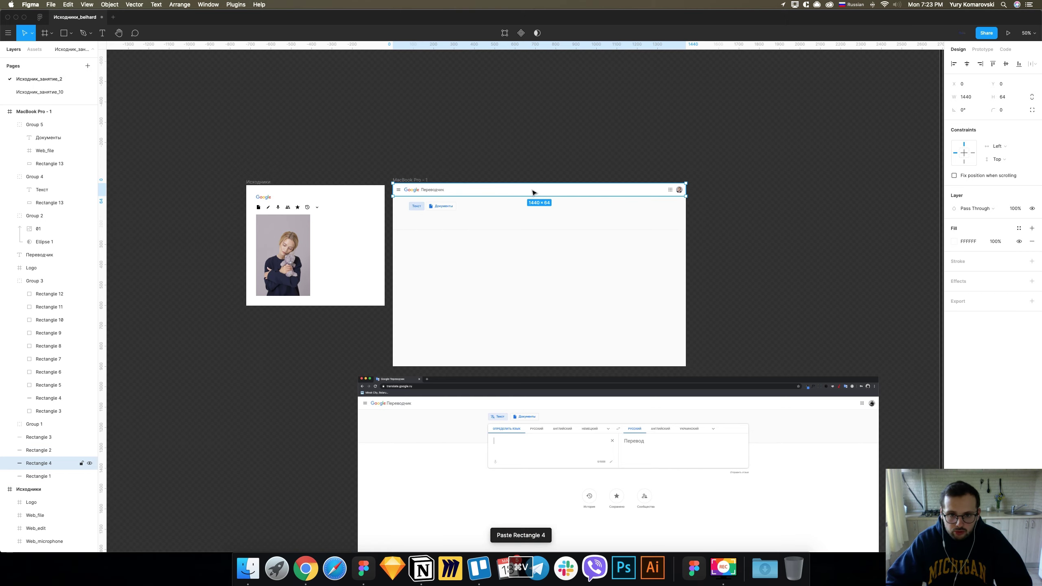
pyautogui.moveTo(532, 193); pyautogui.dragTo(531, 245)
pyautogui.press('super+plus')
pyautogui.press('super+plus')
pyautogui.scroll(3, 525, 235)
pyautogui.scroll(2, 509, 230)
pyautogui.moveTo(510, 230); pyautogui.dragTo(512, 211)
pyautogui.press('super+minus')
# Stretch the white panel to height 670 and move the grey 1280×220 block into the mockup.
pyautogui.moveTo(522, 258); pyautogui.dragTo(497, 504)
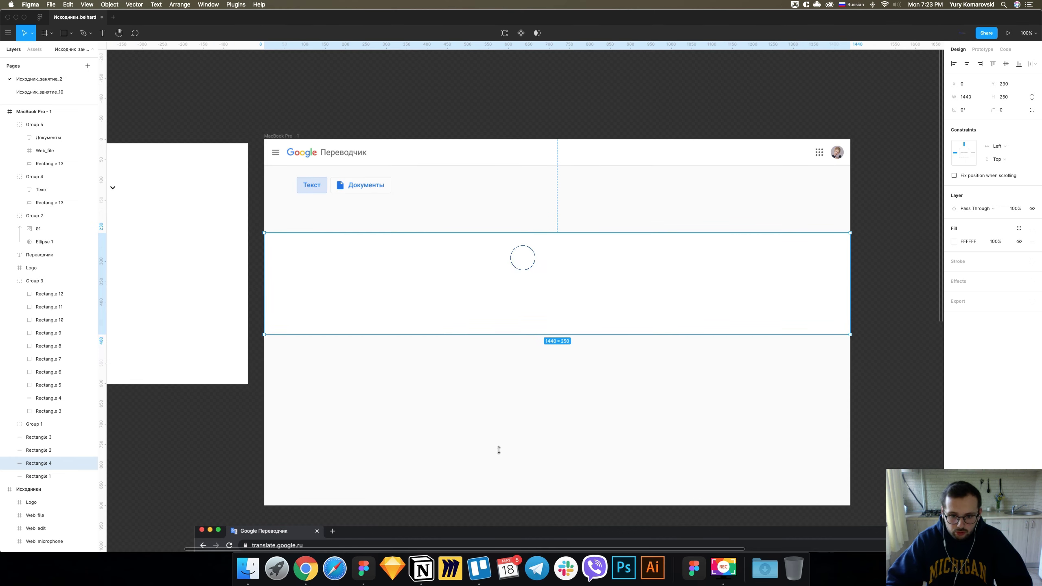
pyautogui.click(902, 299)
pyautogui.press('super+minus')
pyautogui.moveTo(549, 495); pyautogui.dragTo(470, 295)
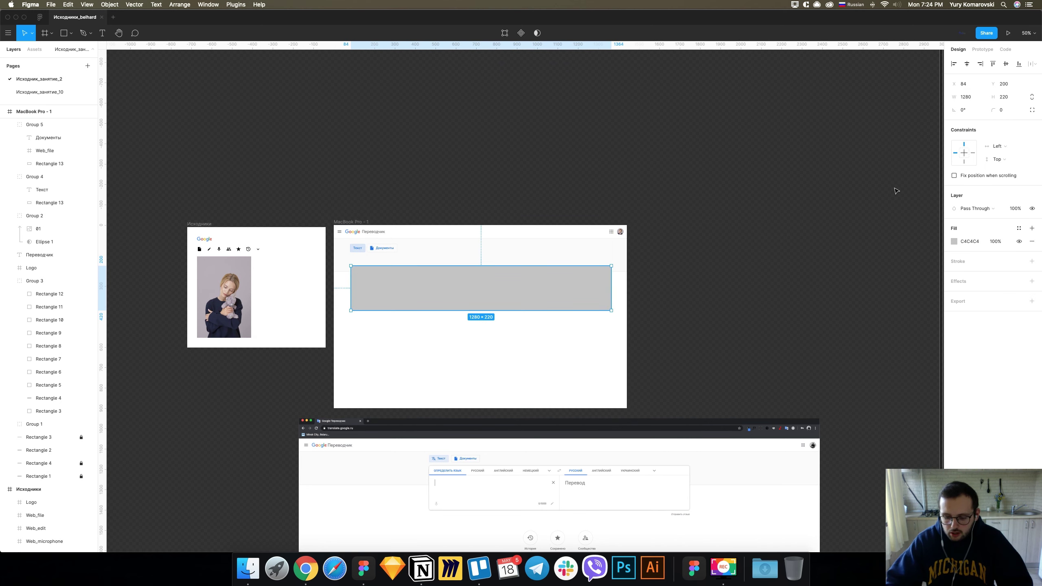
# Move the grey block up under the tabs and nudge both tab buttons up.
pyautogui.press('super+equal')
pyautogui.hscroll(-3, 898, 190)
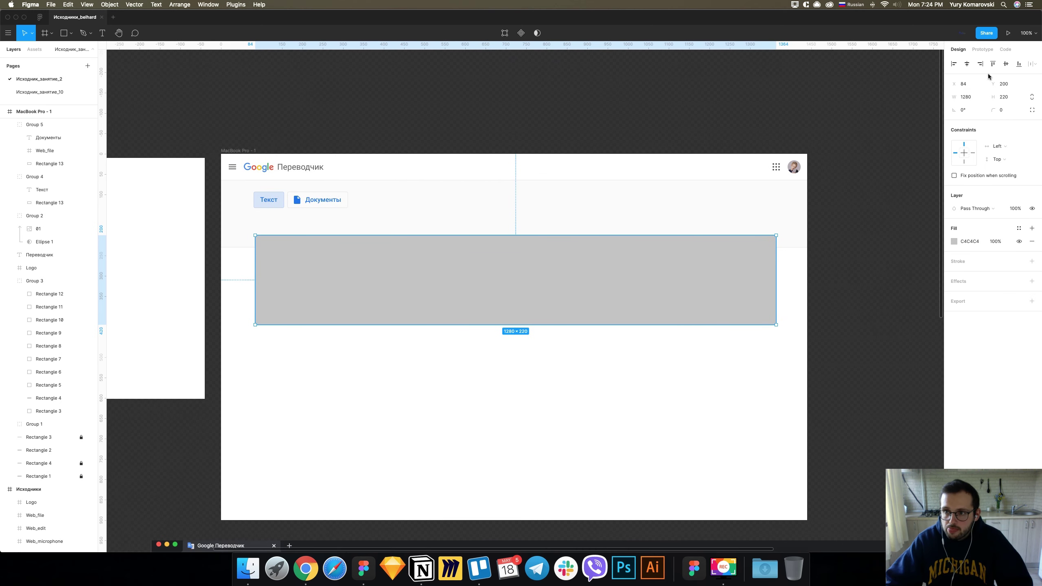
pyautogui.moveTo(515, 287); pyautogui.dragTo(514, 272)
pyautogui.moveTo(242, 227); pyautogui.dragTo(363, 182)
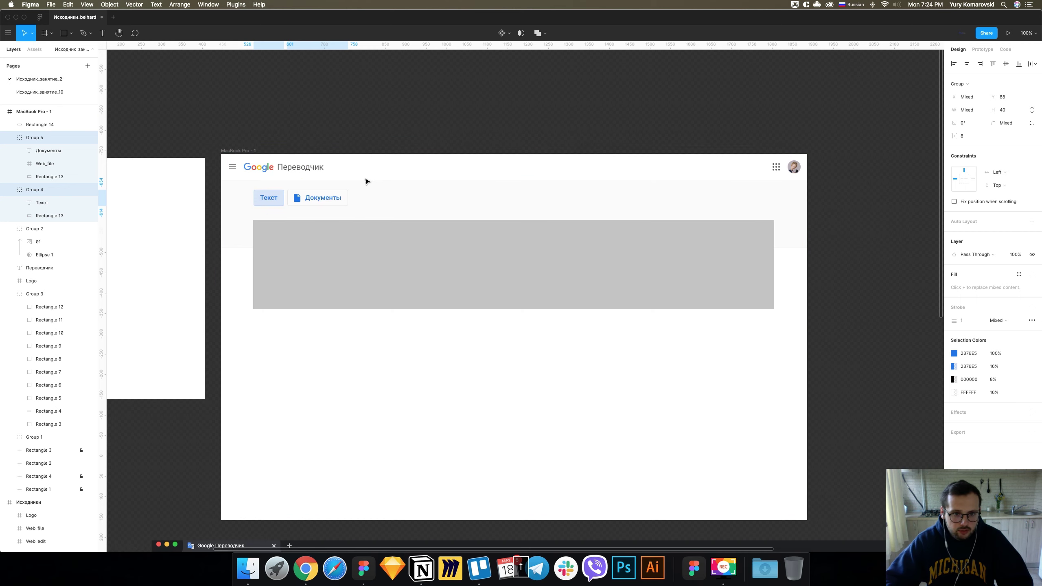
pyautogui.press('Up')
pyautogui.press('Up')
pyautogui.press('Up')
# Round the grey placeholder's corners to 12 and nudge it slightly higher.
pyautogui.click(320, 275)
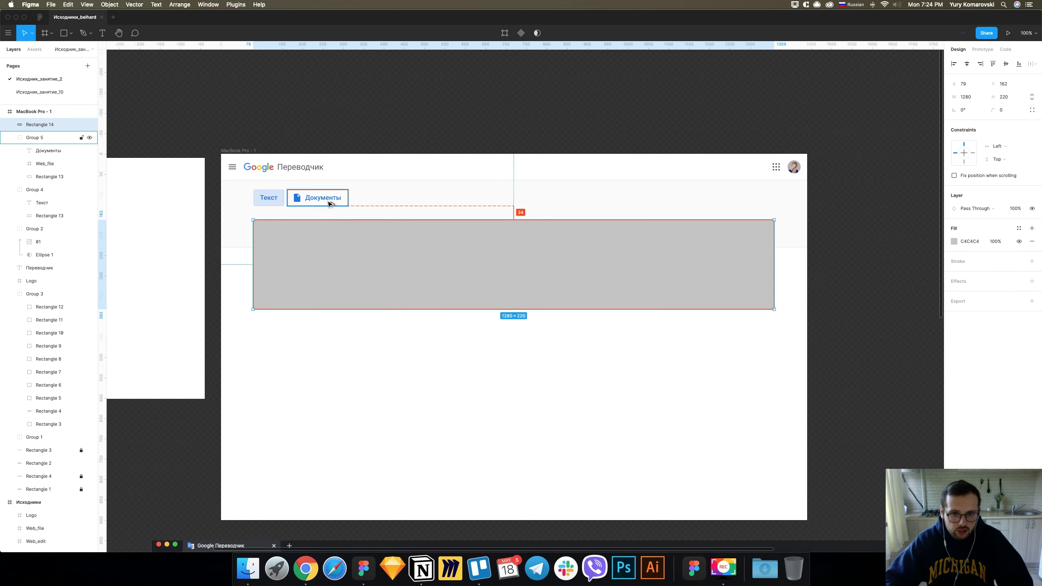
pyautogui.click(1001, 109)
pyautogui.write('16')
pyautogui.press('Return')
pyautogui.hotkey('shift', 'Up')
pyautogui.scroll(-10, 820, 235)
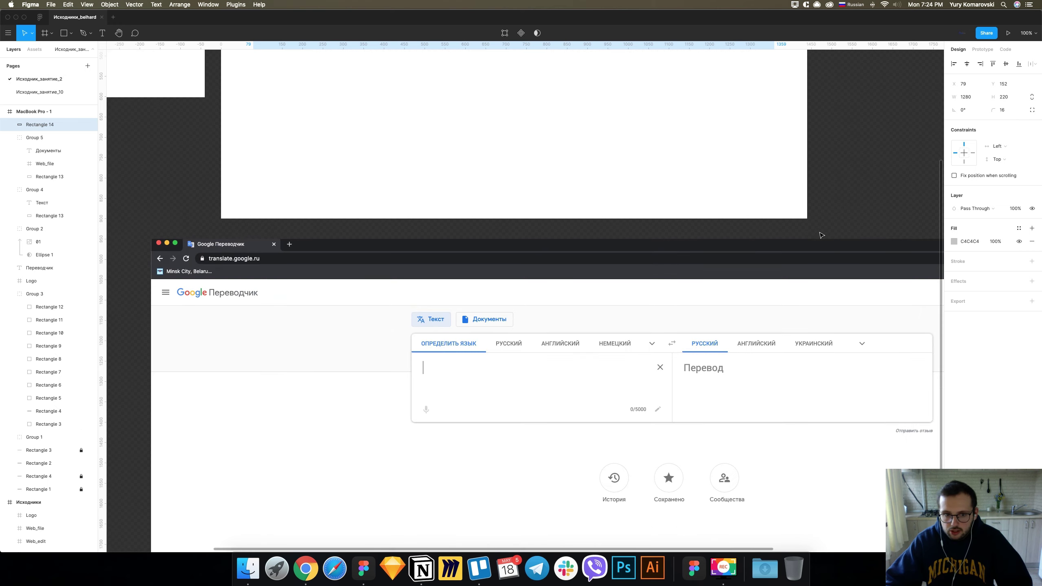
pyautogui.scroll(7, 820, 234)
pyautogui.click(1006, 111)
pyautogui.write('12')
pyautogui.press('Return')
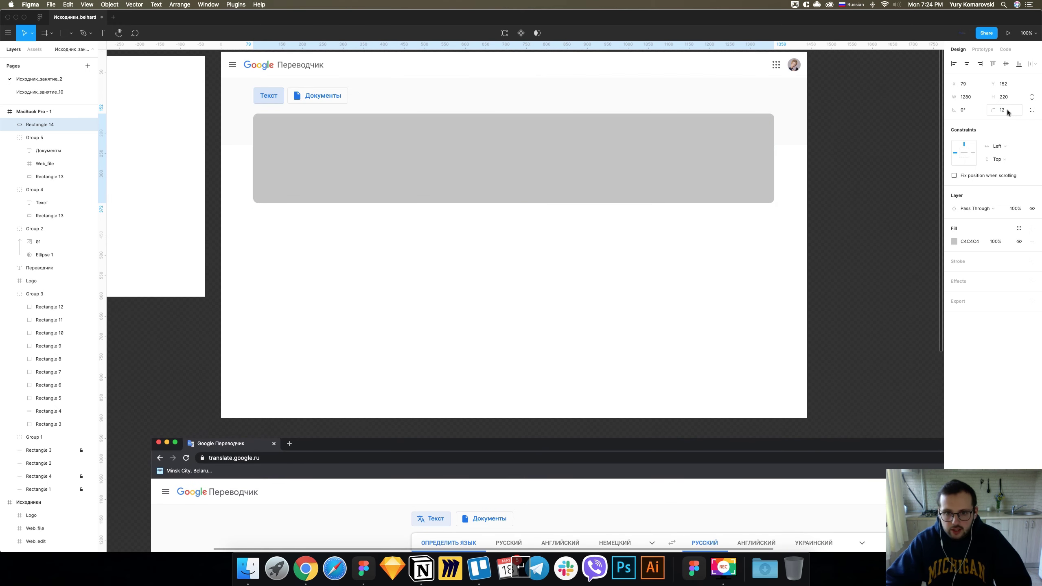
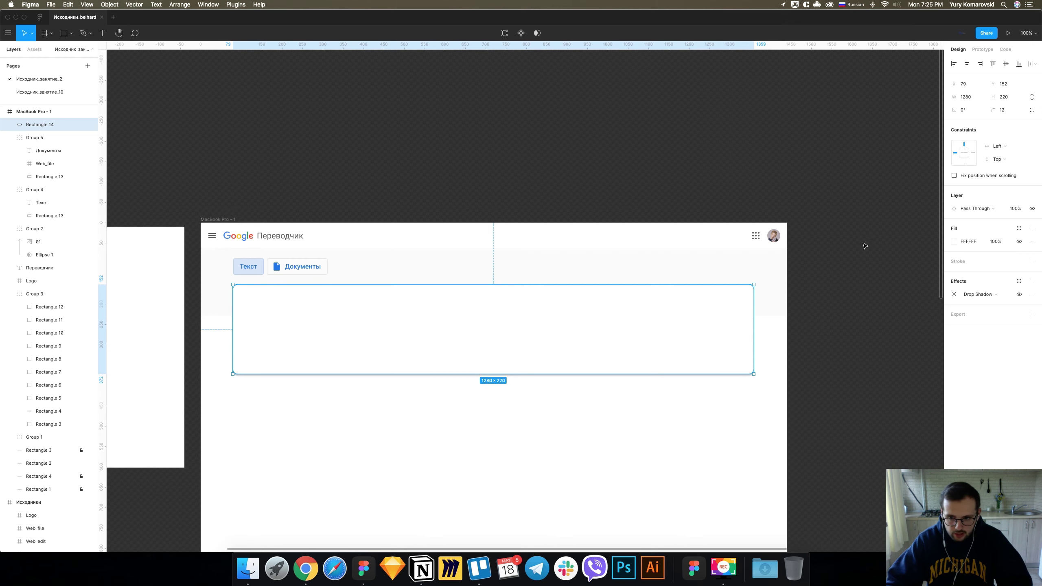
# Lower the input card's drop shadow opacity to 12%.
pyautogui.click(865, 242)
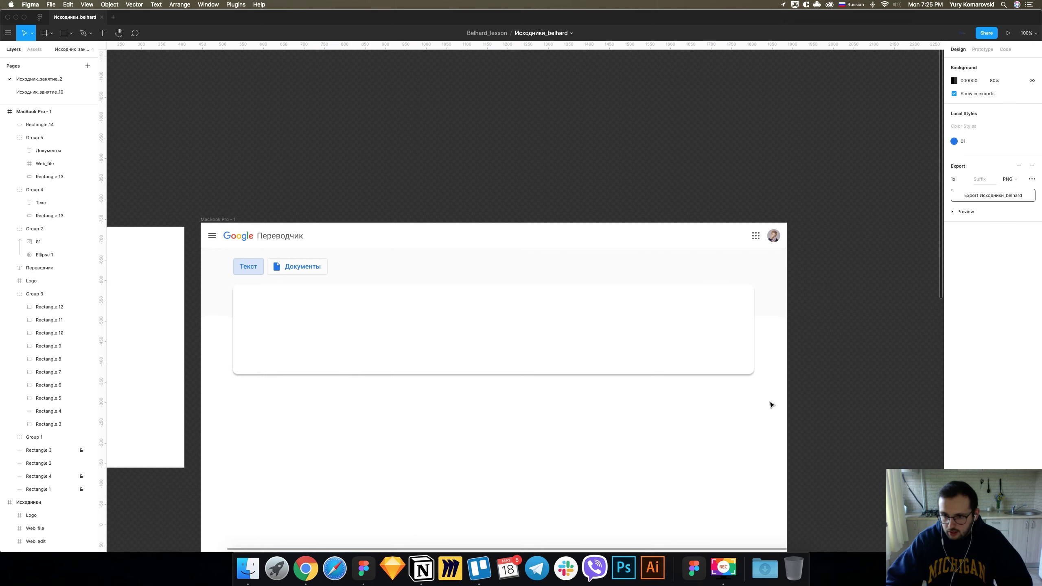
pyautogui.click(691, 359)
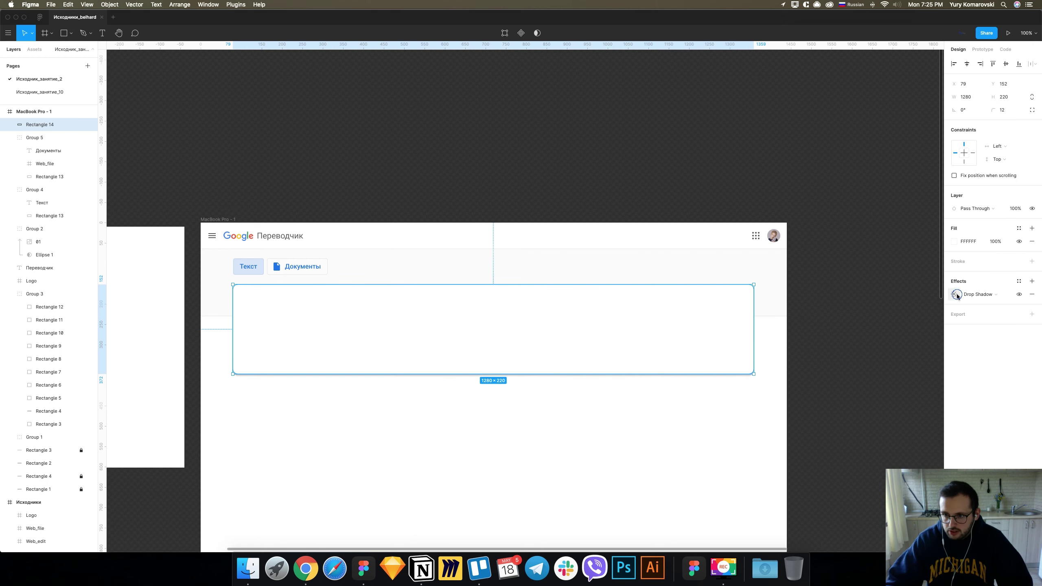
pyautogui.click(955, 294)
pyautogui.click(897, 340)
pyautogui.write('12')
pyautogui.press('Return')
pyautogui.press('-')
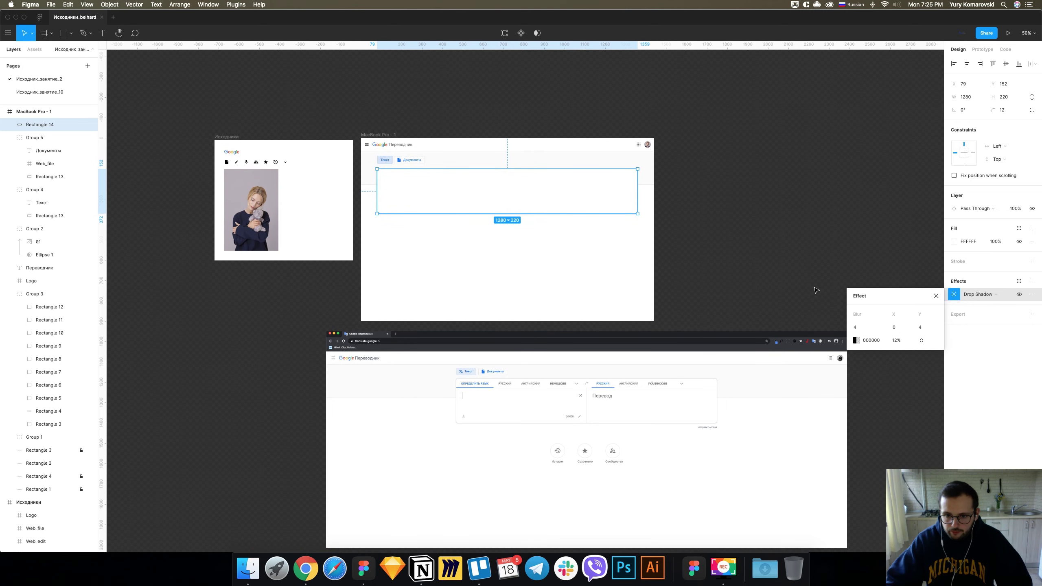
pyautogui.click(750, 251)
# Zoom back in, reselect the input card and add a second drop shadow.
pyautogui.scroll(1, 734, 252)
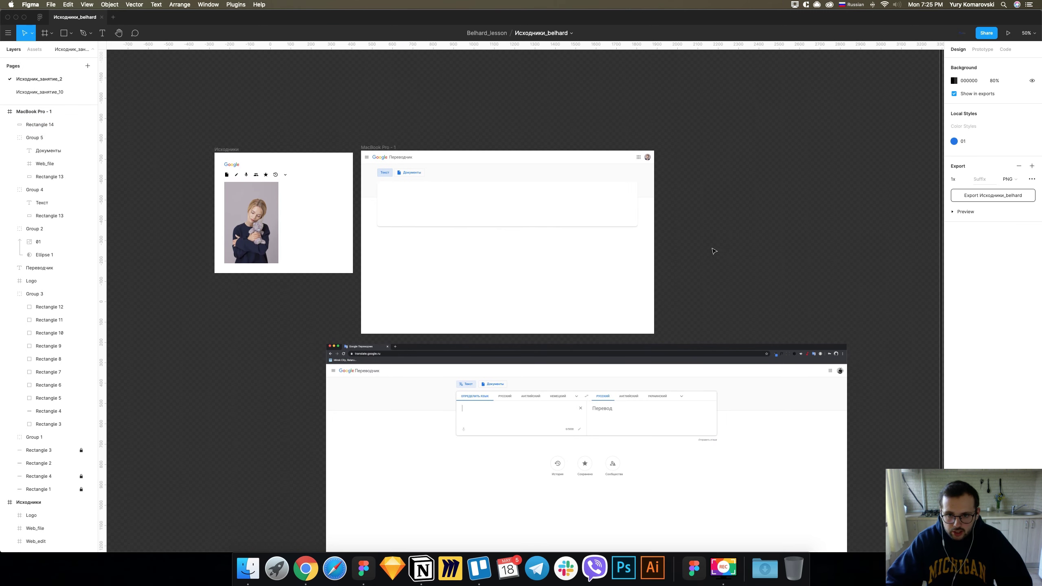
pyautogui.press('+')
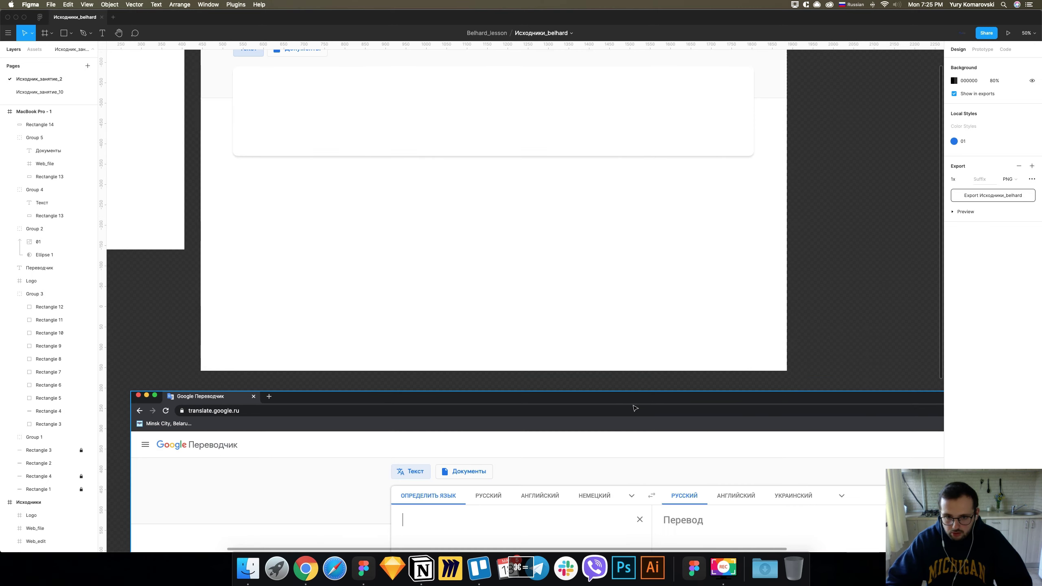
pyautogui.scroll(10, 634, 389)
pyautogui.click(613, 249)
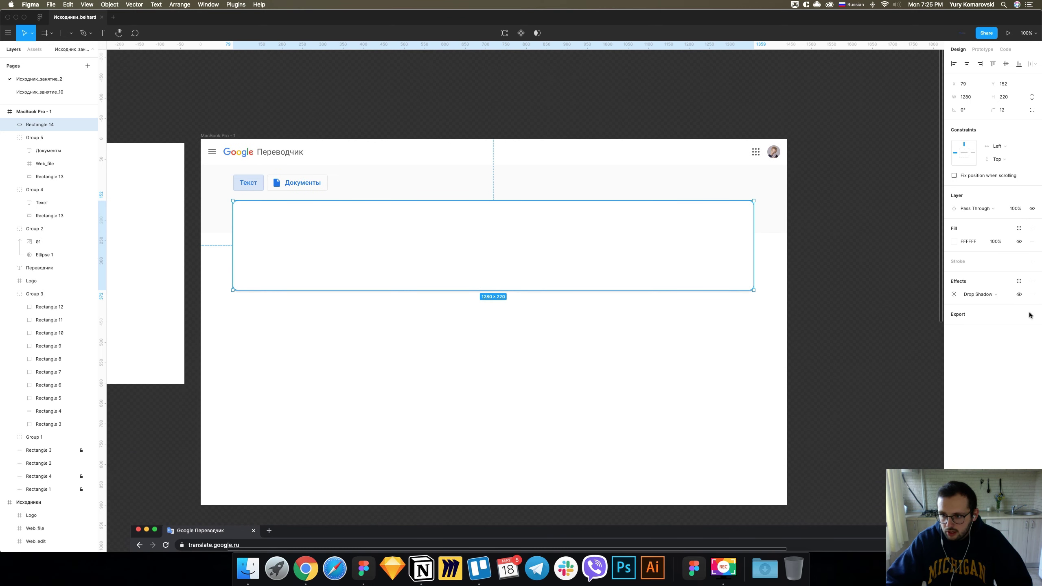
pyautogui.click(1032, 281)
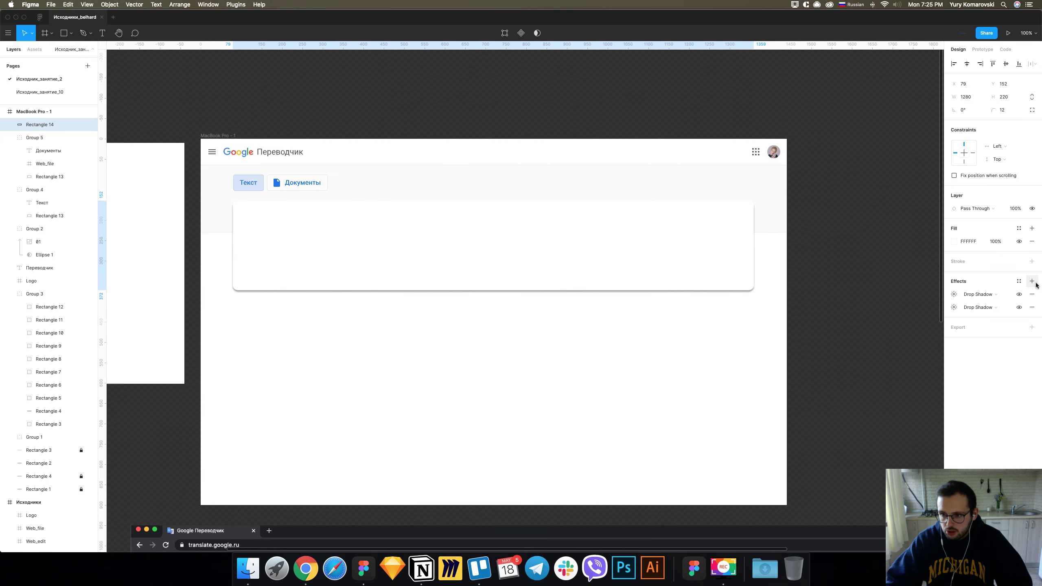
# Set the drop shadow's vertical offset to -2 so it casts upward.
pyautogui.click(954, 307)
pyautogui.click(954, 294)
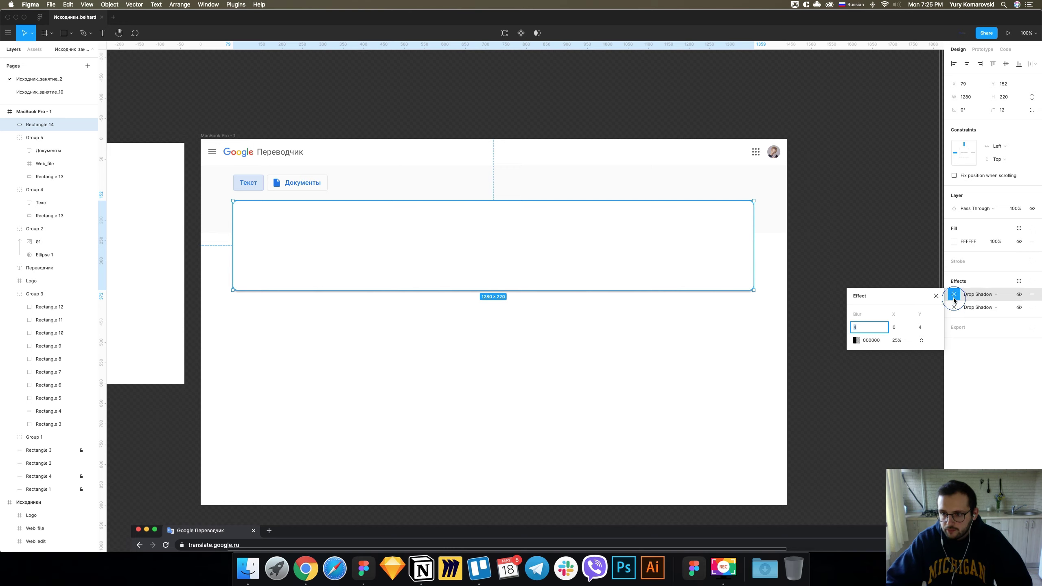
pyautogui.click(921, 331)
pyautogui.press('BackSpace')
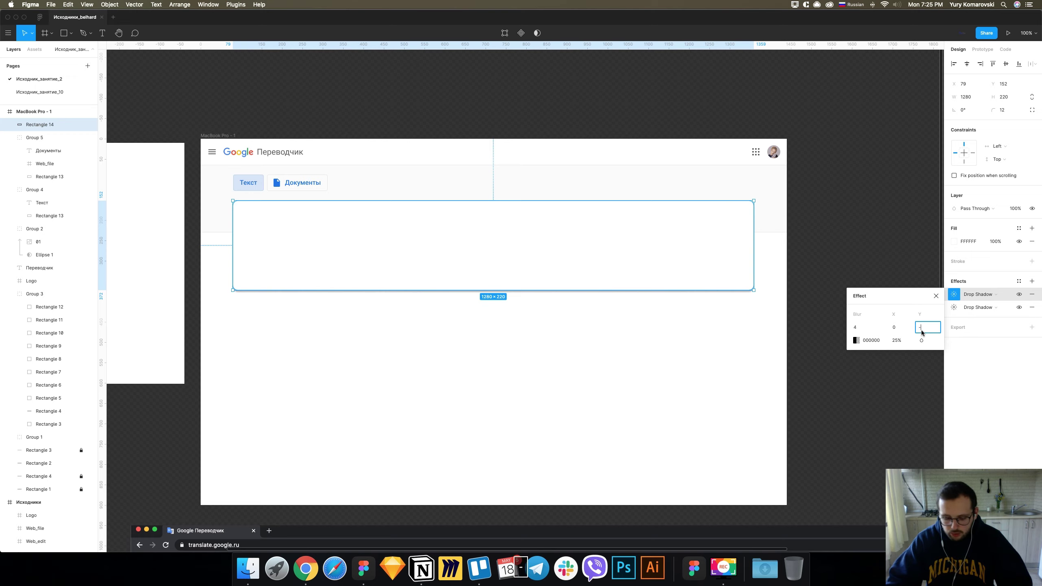
pyautogui.write('2')
pyautogui.press('Return')
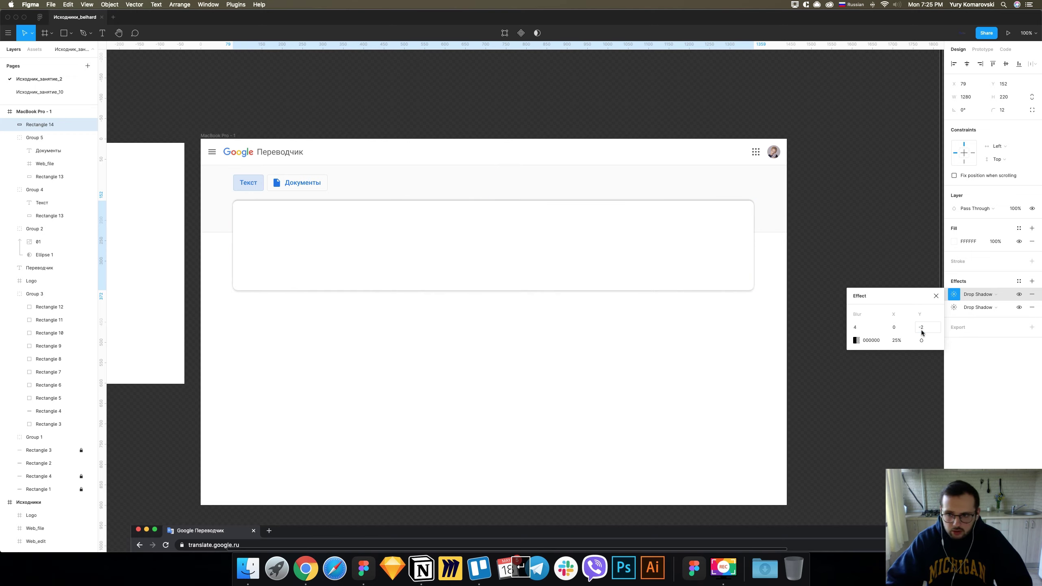
# Set that shadow's opacity to 8%.
pyautogui.click(897, 344)
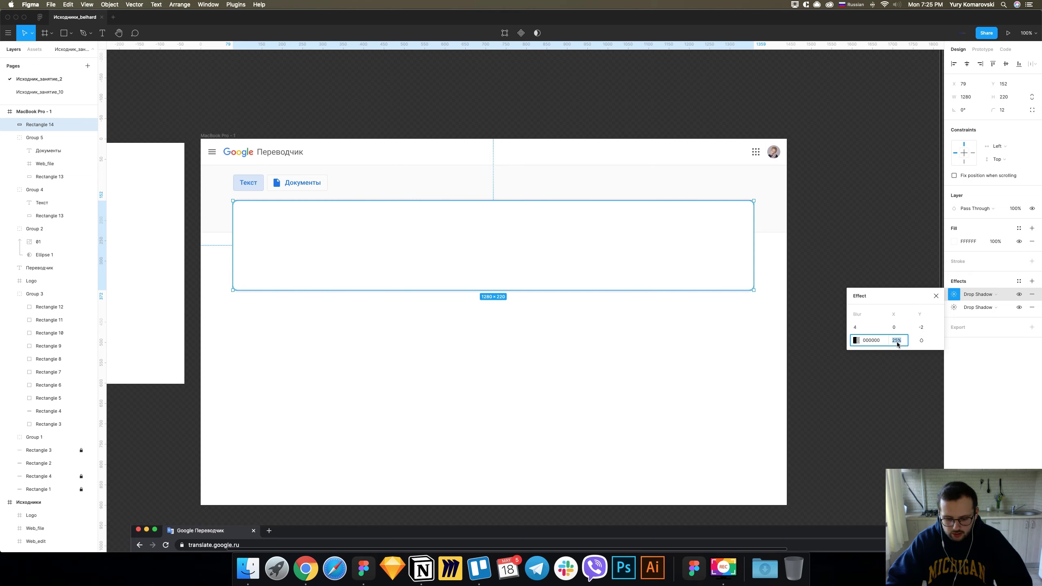
pyautogui.write('4')
pyautogui.press('Return')
pyautogui.click(897, 341)
pyautogui.write('8')
pyautogui.press('Return')
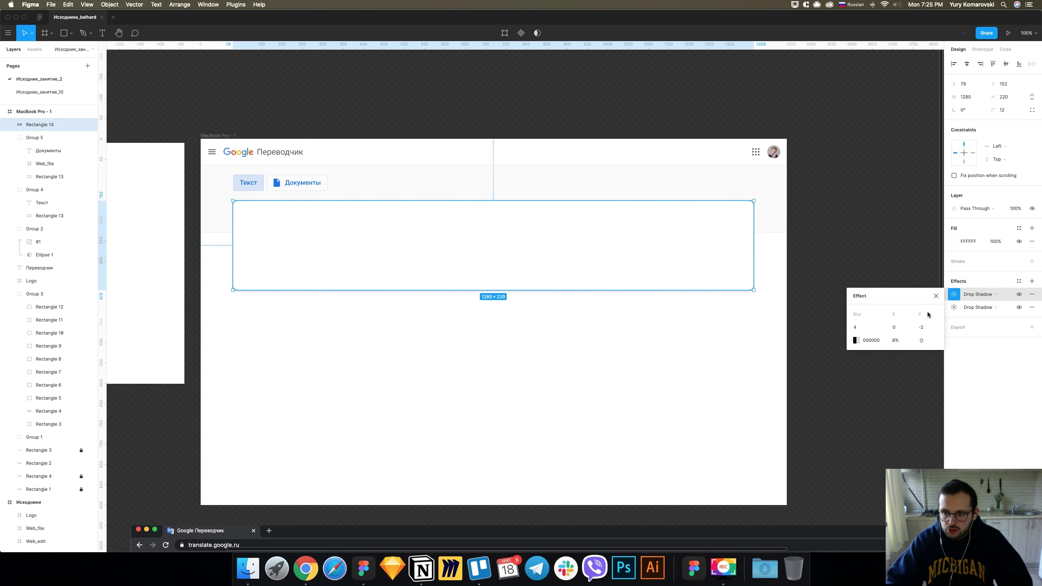
pyautogui.click(936, 296)
pyautogui.click(904, 299)
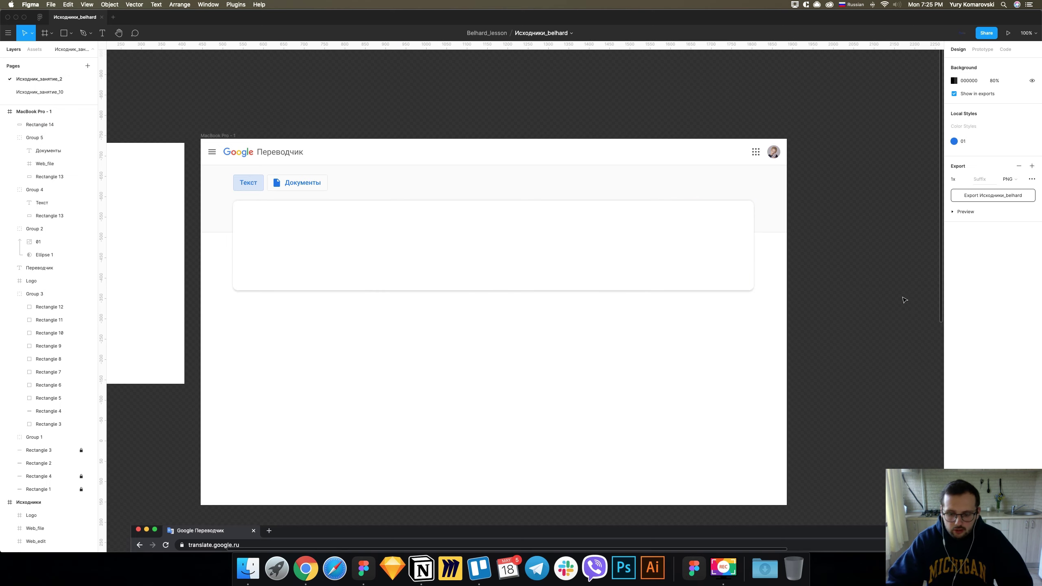
pyautogui.press('-')
# Draw a thin rectangle bar across the input card, ending at its right edge.
pyautogui.scroll(-1, 861, 296)
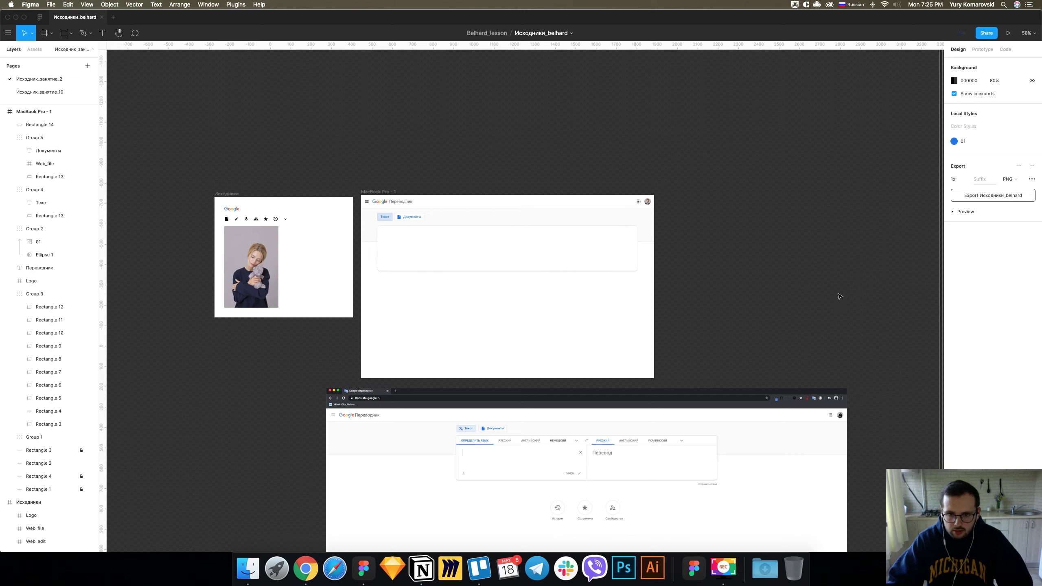
pyautogui.press('+')
pyautogui.scroll(-5, 779, 290)
pyautogui.scroll(-1, 773, 293)
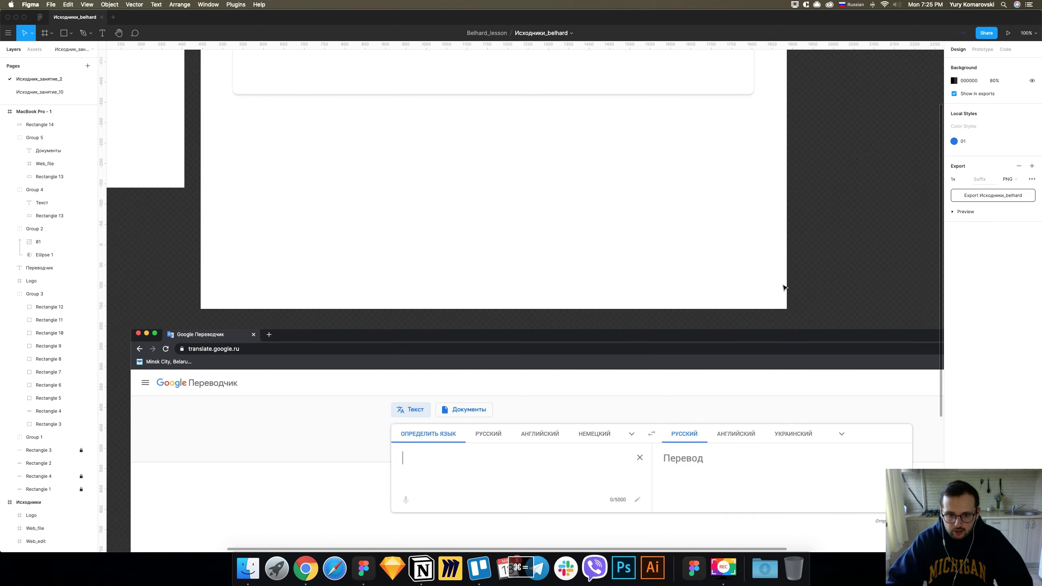
pyautogui.scroll(7, 441, 438)
pyautogui.hscroll(-2, 443, 439)
pyautogui.hscroll(-1, 444, 438)
pyautogui.scroll(-1, 444, 438)
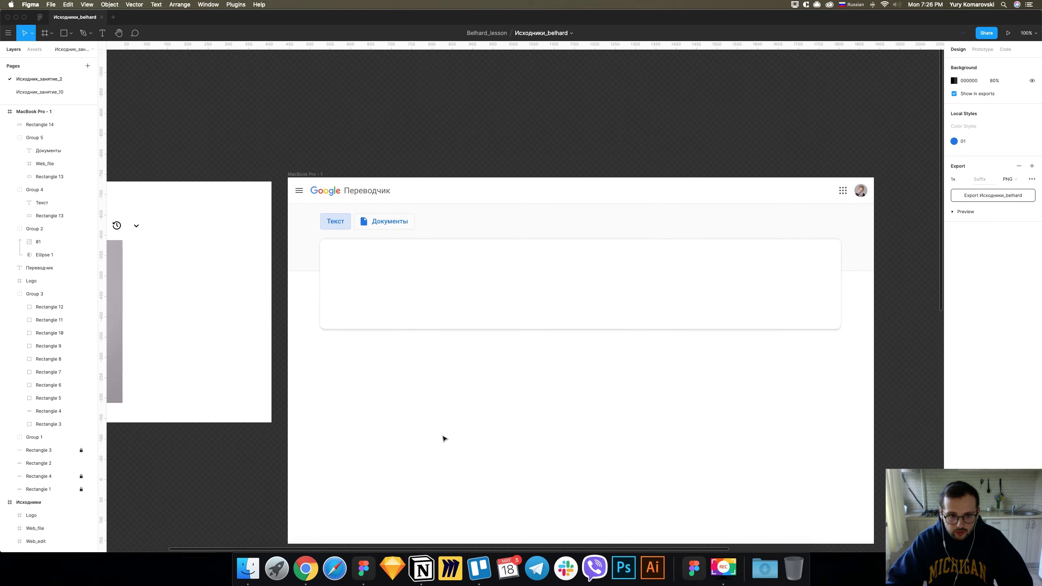
pyautogui.scroll(5, 393, 396)
pyautogui.scroll(3, 393, 396)
pyautogui.hscroll(-1, 312, 383)
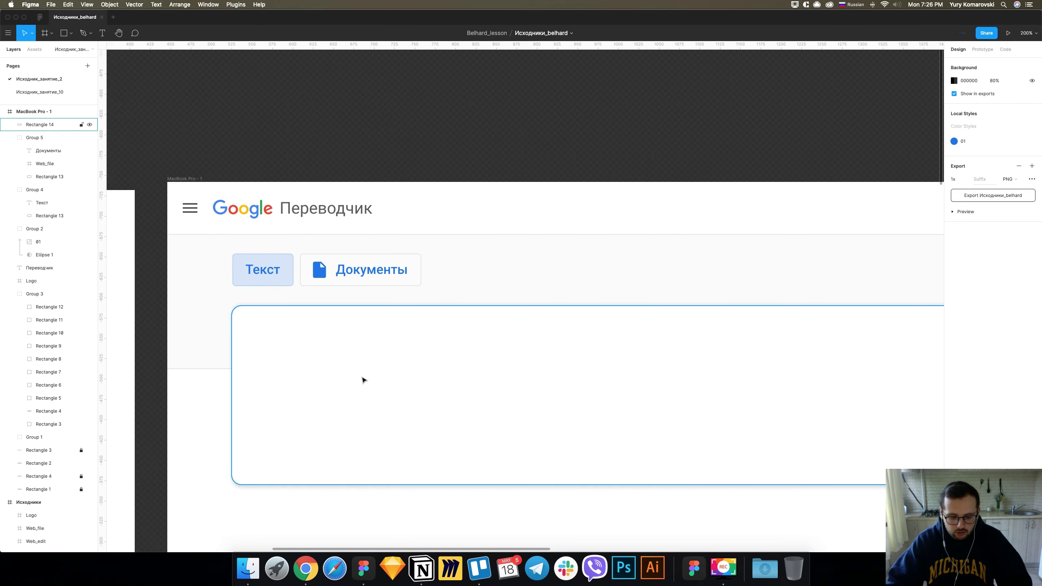
pyautogui.press('r')
pyautogui.moveTo(232, 326); pyautogui.dragTo(916, 343)
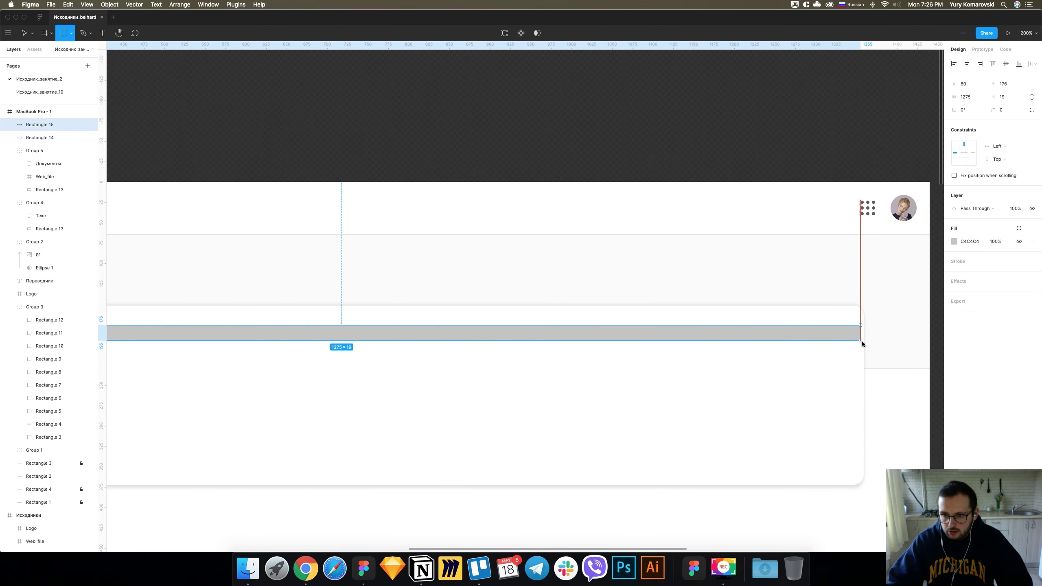
pyautogui.moveTo(917, 341); pyautogui.dragTo(864, 342)
# Size the bar to width 1280 and height 1 px.
pyautogui.click(965, 97)
pyautogui.write('1280')
pyautogui.press('Return')
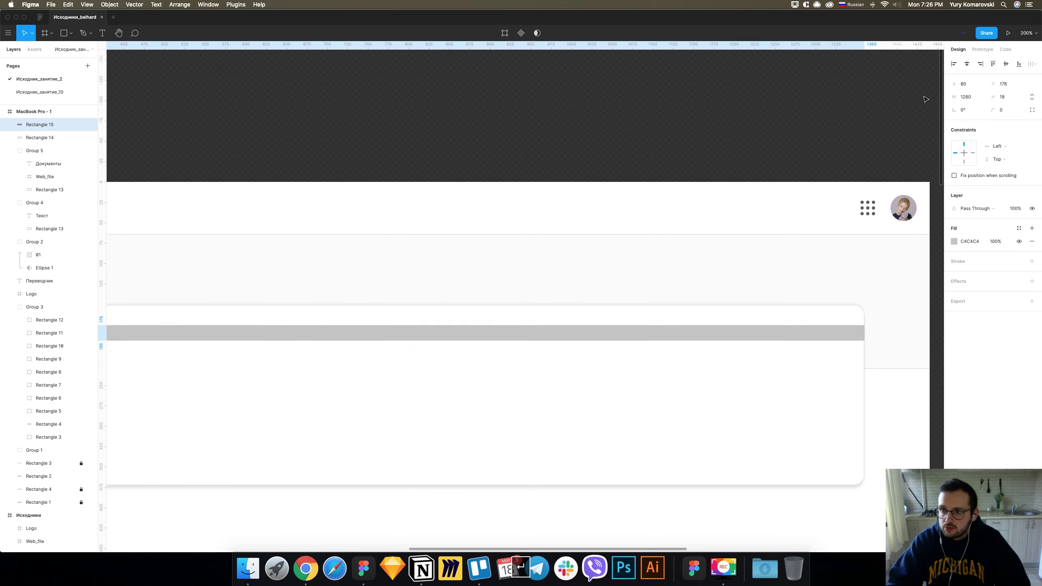
pyautogui.click(972, 64)
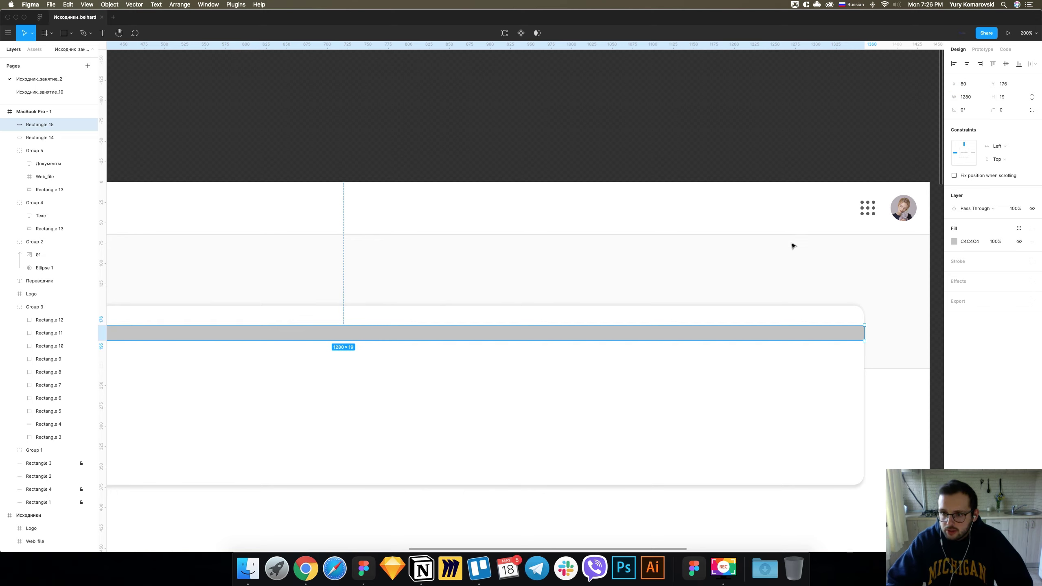
pyautogui.click(1006, 99)
pyautogui.write('1')
pyautogui.press('Return')
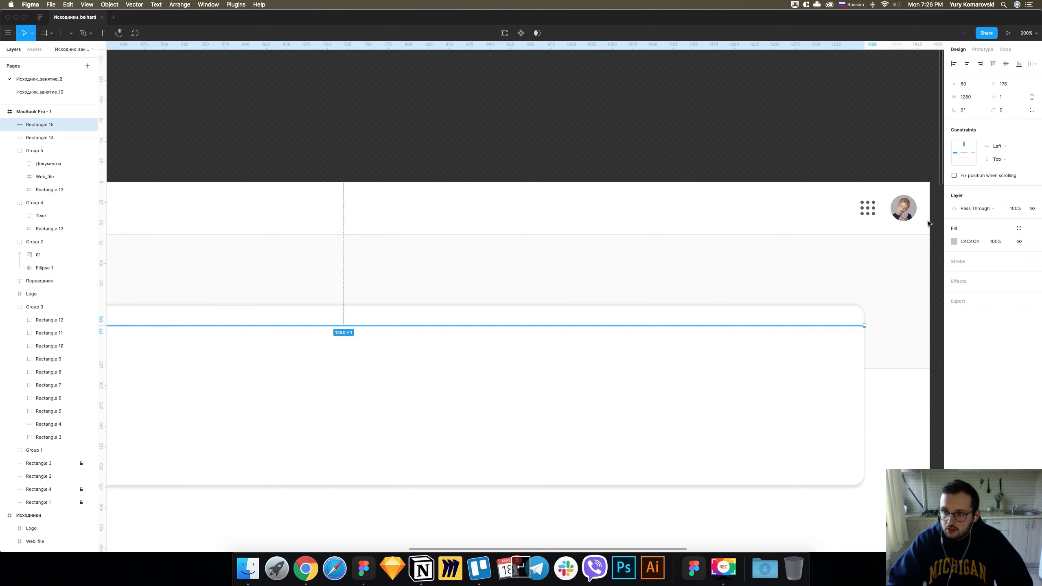
# Fill the line black at 8% opacity and nudge it further down the card.
pyautogui.click(953, 243)
pyautogui.click(855, 416)
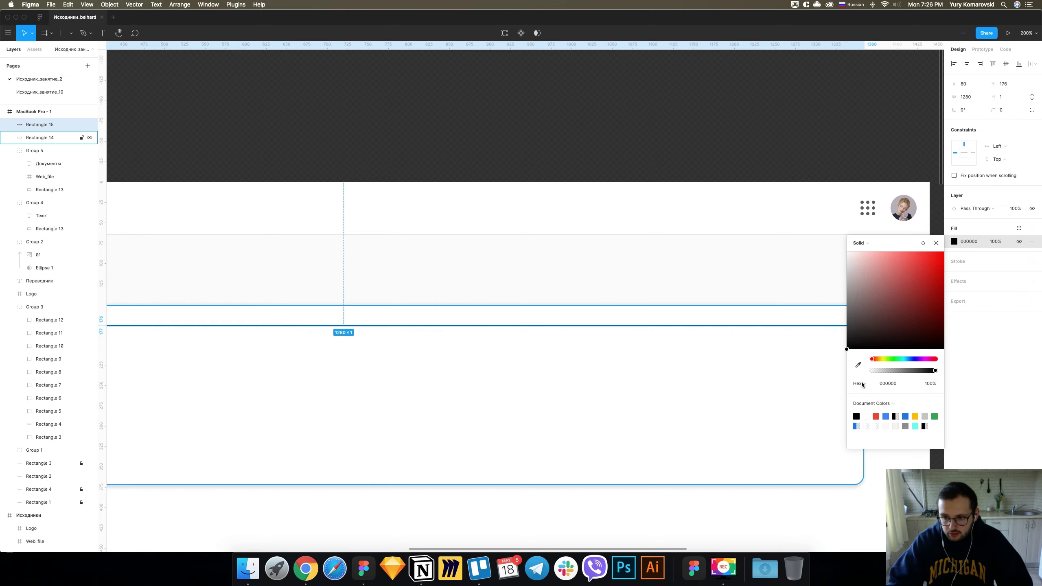
pyautogui.click(877, 370)
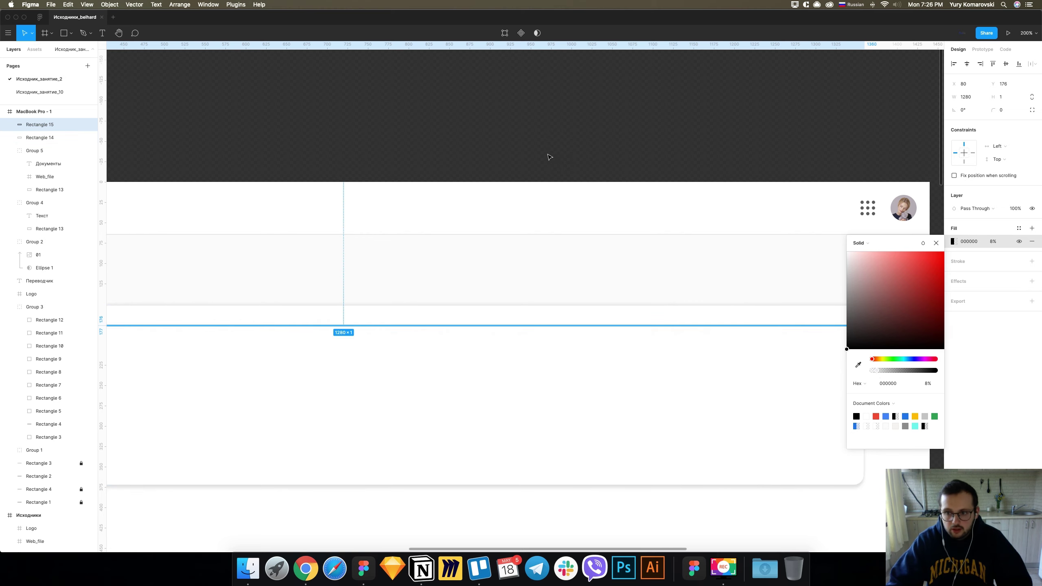
pyautogui.click(550, 140)
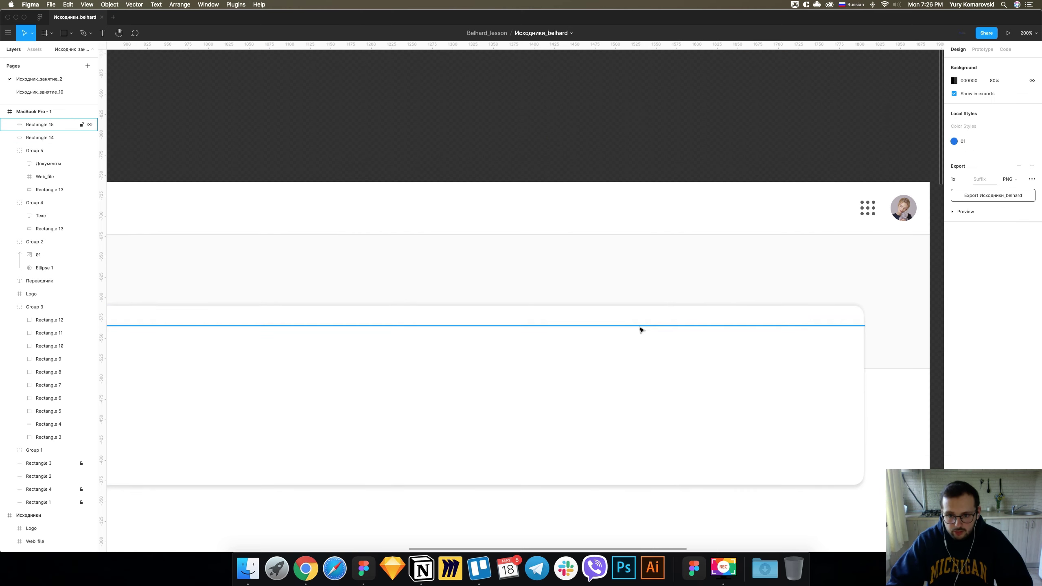
pyautogui.hotkey('shift', 'Down')
pyautogui.hotkey('shift', 'Down')
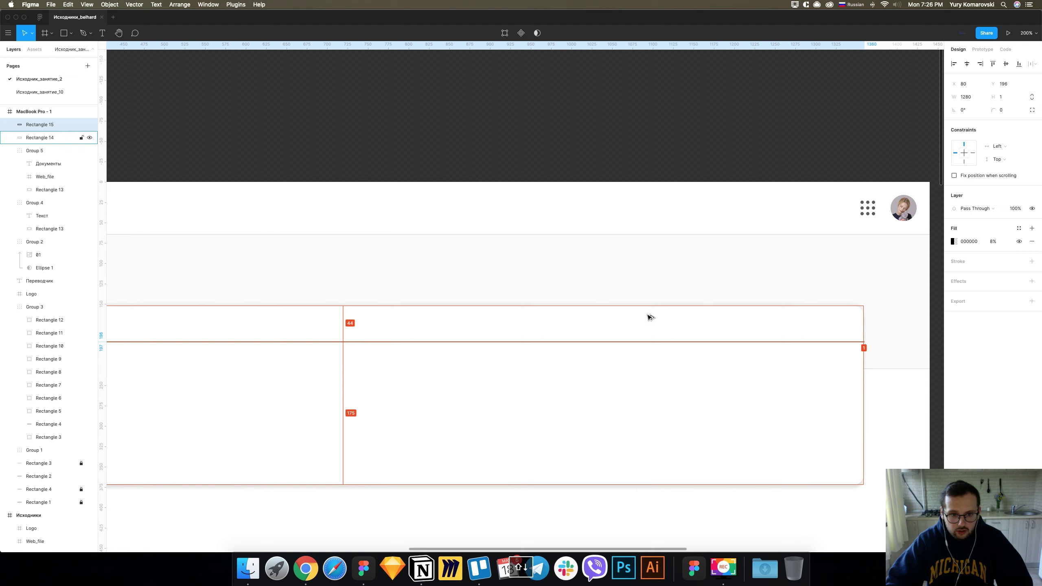
pyautogui.hotkey('shift', 'Down')
pyautogui.press('Down')
pyautogui.press('Down')
pyautogui.press('super+minus')
pyautogui.scroll(-4, 649, 316)
pyautogui.hscroll(-3, 650, 315)
pyautogui.click(835, 332)
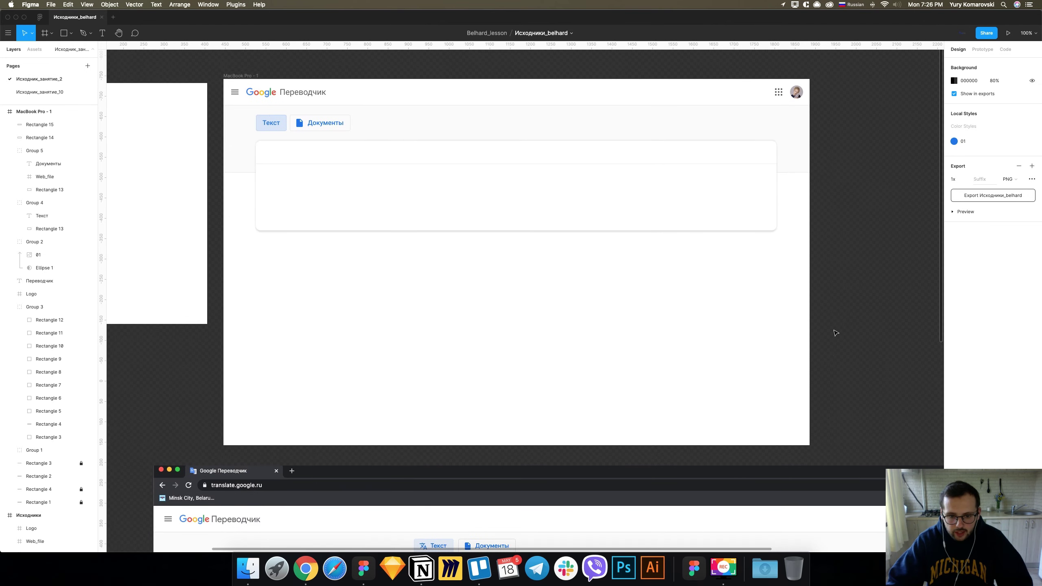
# Add the ОПРЕДЕЛИТЬ ЯЗЫК text label inside the input card.
pyautogui.scroll(-5, 835, 333)
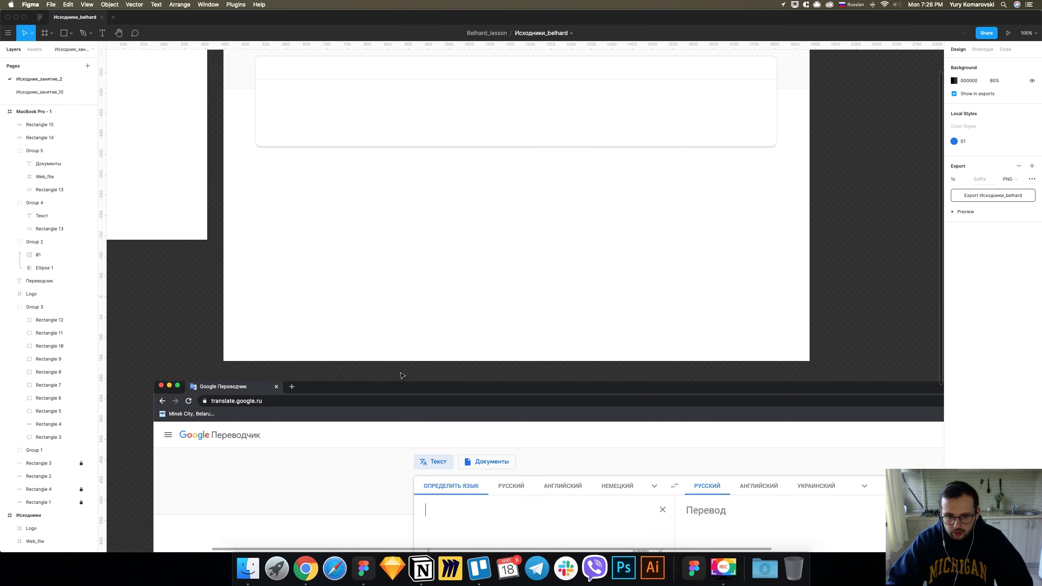
pyautogui.scroll(3, 401, 373)
pyautogui.press('super+minus')
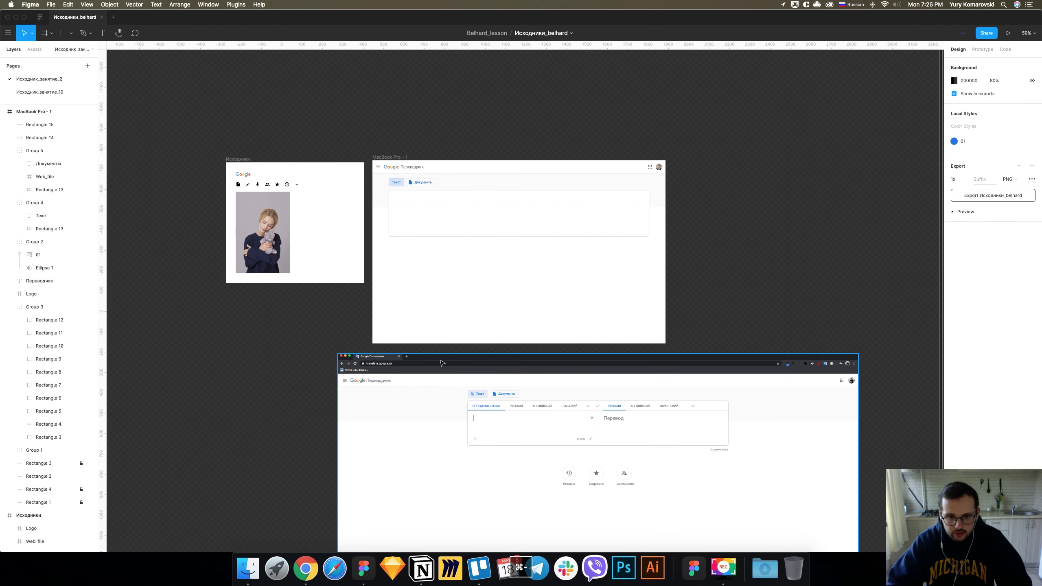
pyautogui.press('t')
pyautogui.click(404, 196)
pyautogui.write('опРЕ')
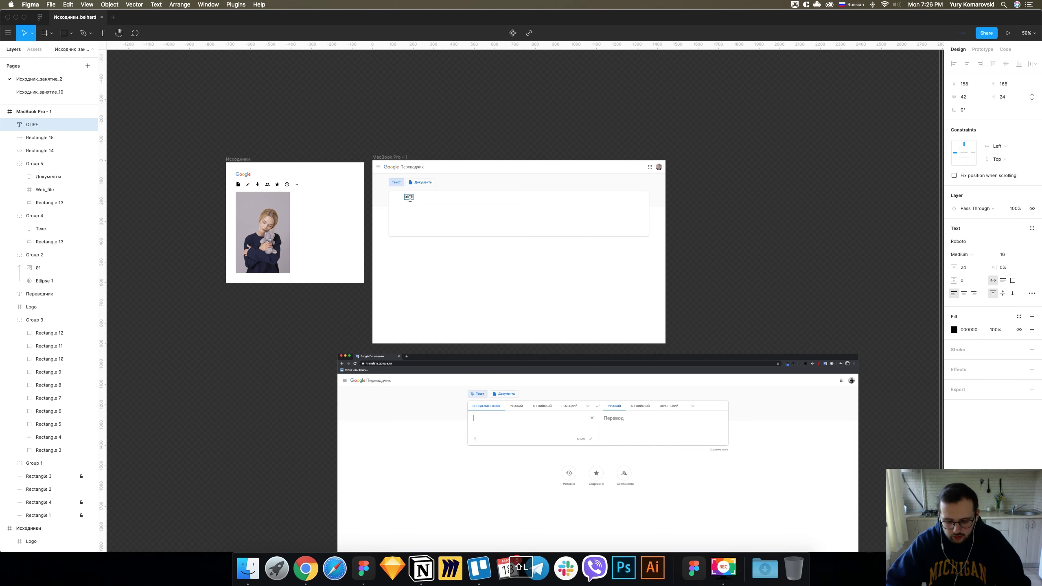
pyautogui.write('ДЕЛИТЬ ЯЗЫК')
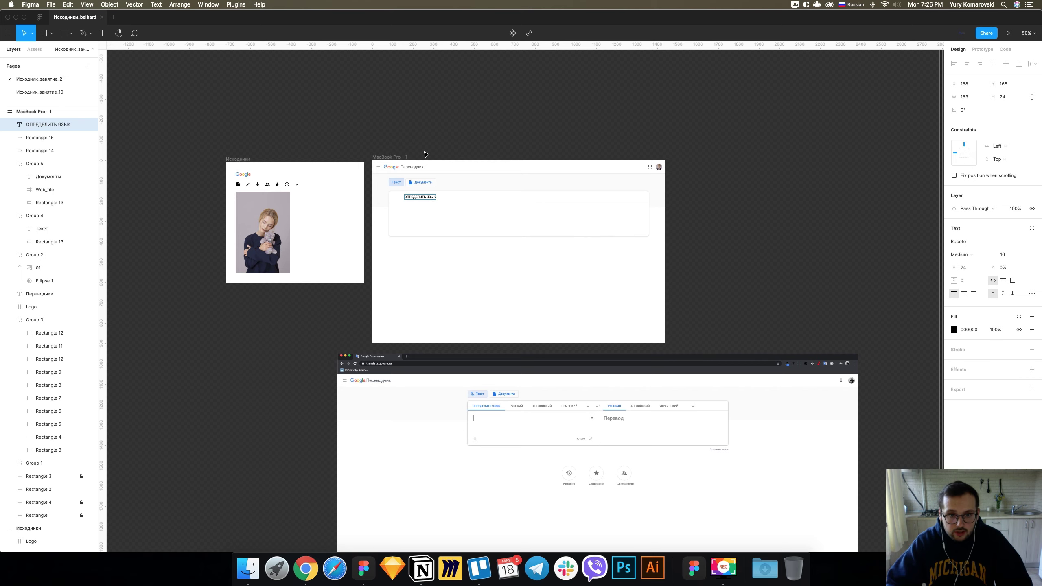
# Set the label's letter spacing to 4%.
pyautogui.press('super+equal')
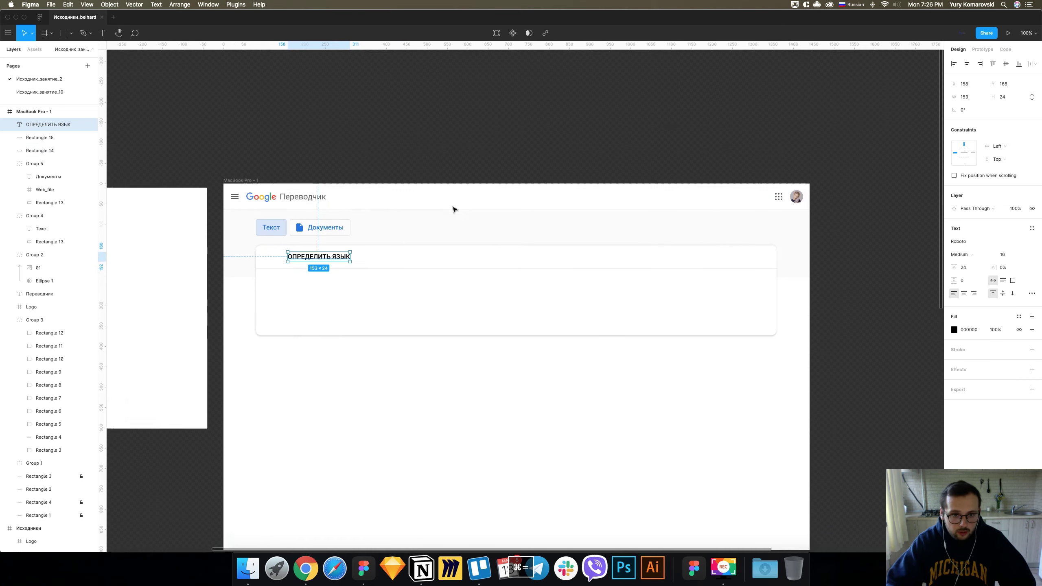
pyautogui.hscroll(-3, 453, 209)
pyautogui.press('super+equal')
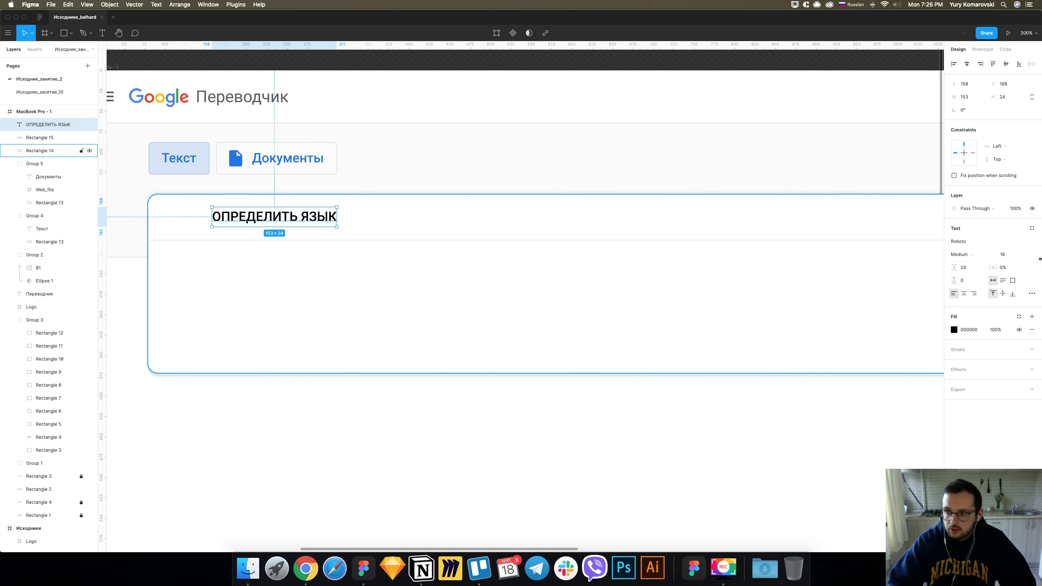
pyautogui.click(1005, 268)
pyautogui.write('4')
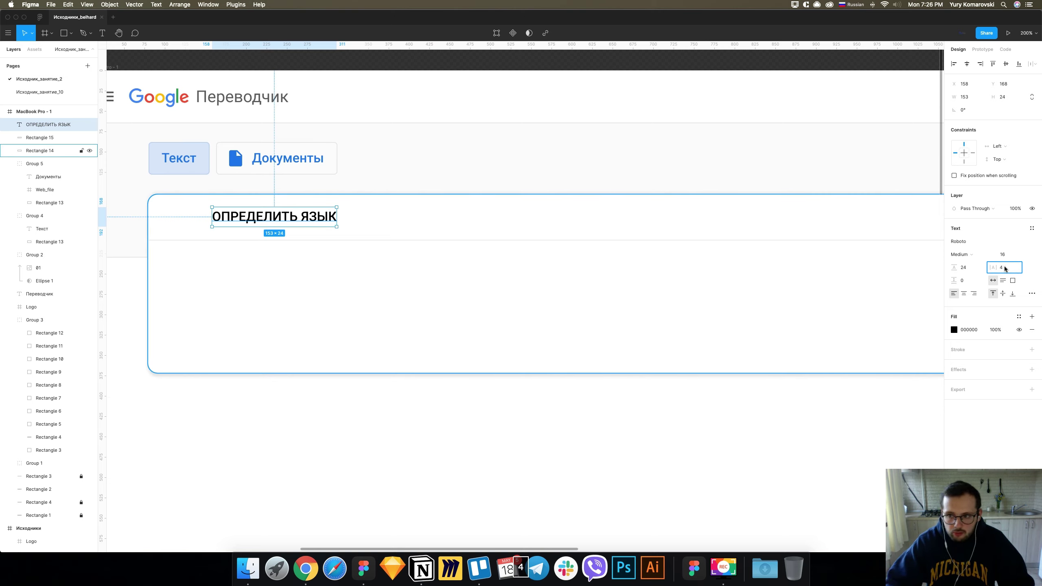
pyautogui.press('Return')
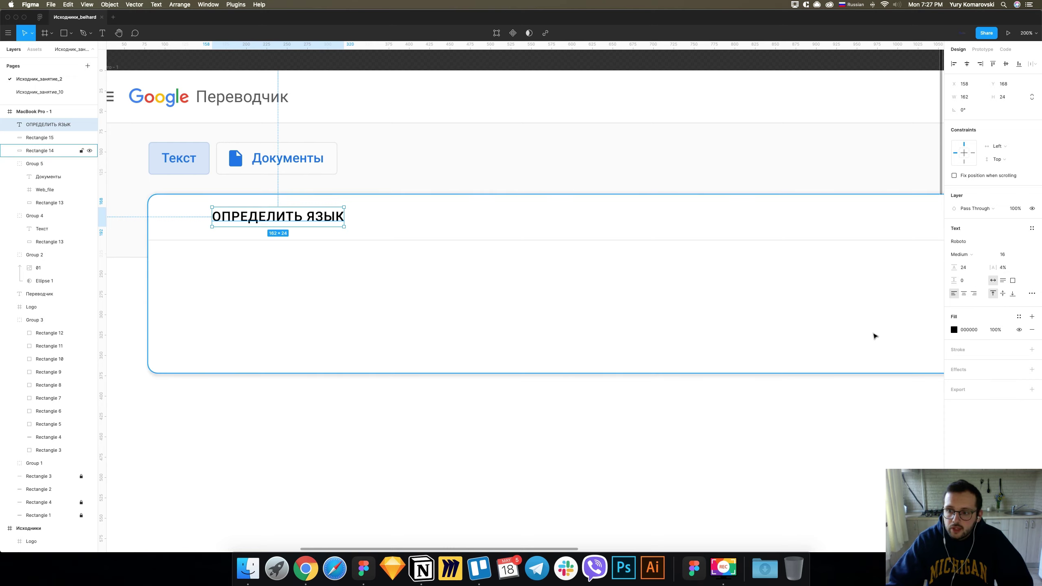
pyautogui.click(954, 330)
# Colour the label with the Документы icon's blue and set its font size to 14.
pyautogui.click(858, 453)
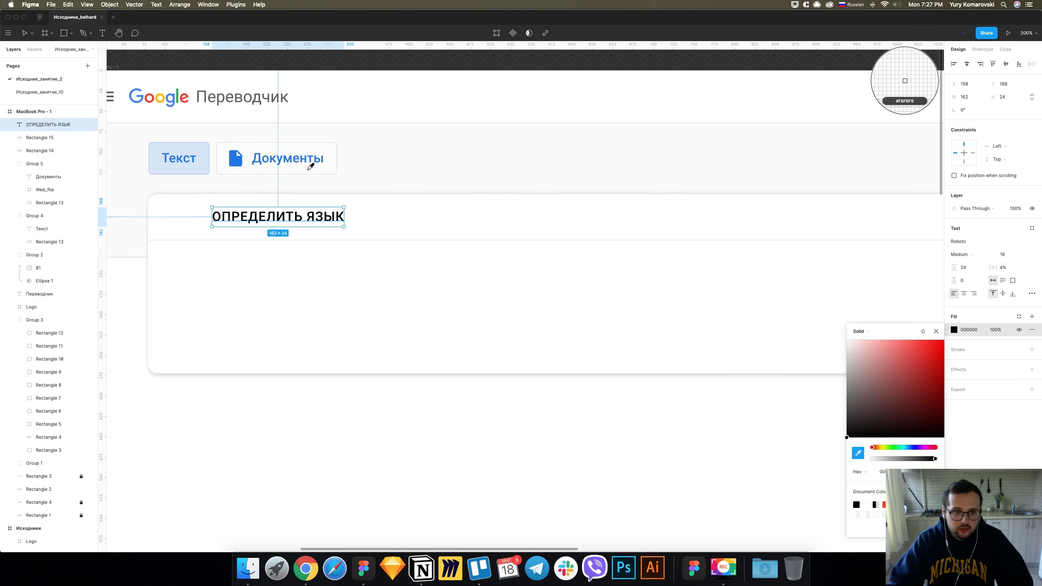
pyautogui.click(240, 157)
pyautogui.click(459, 166)
pyautogui.scroll(-5, 458, 166)
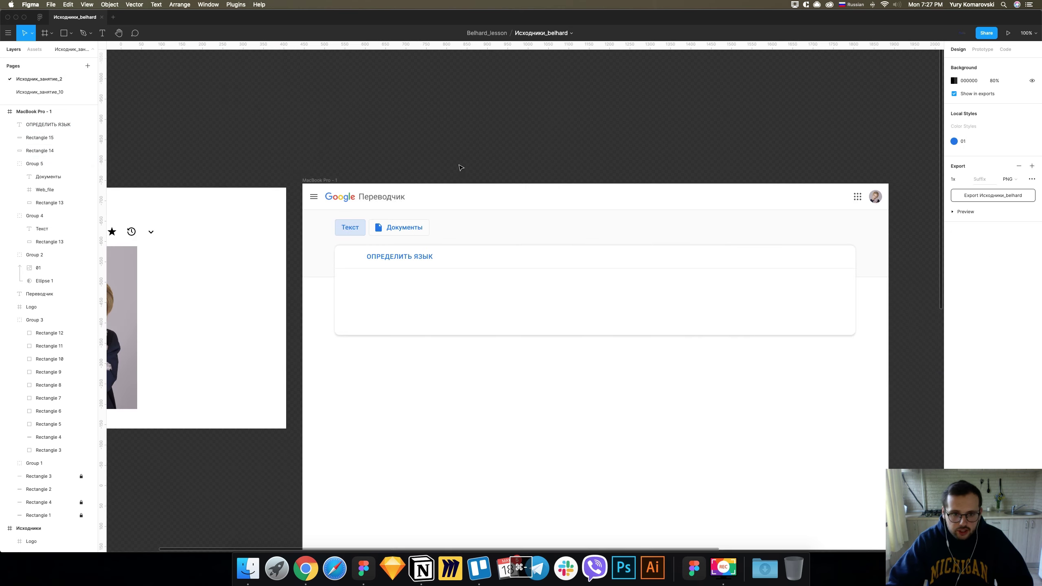
pyautogui.hscroll(-2, 458, 166)
pyautogui.scroll(5, 458, 165)
pyautogui.click(490, 216)
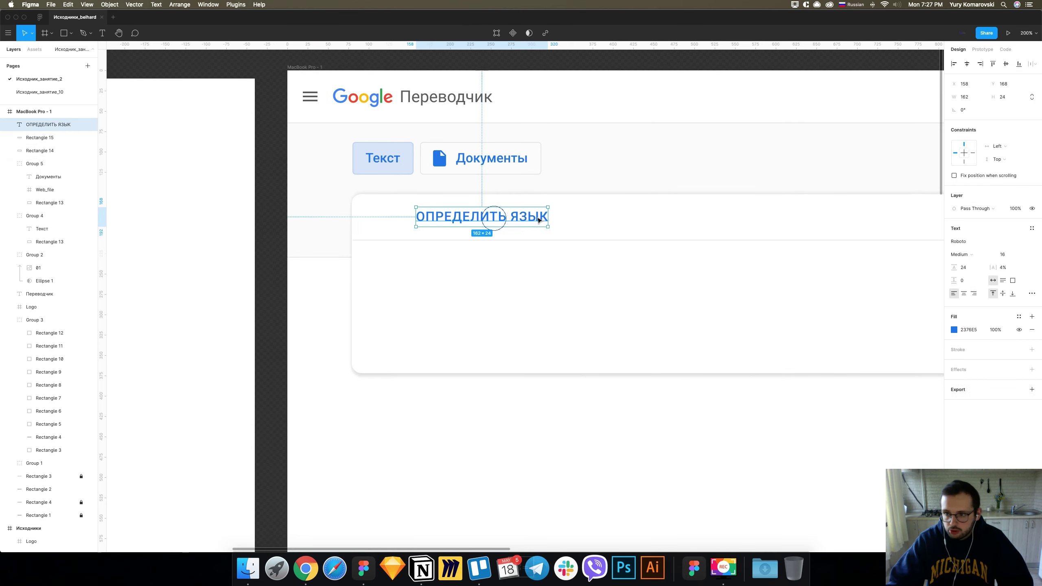
pyautogui.click(1011, 254)
pyautogui.write('14')
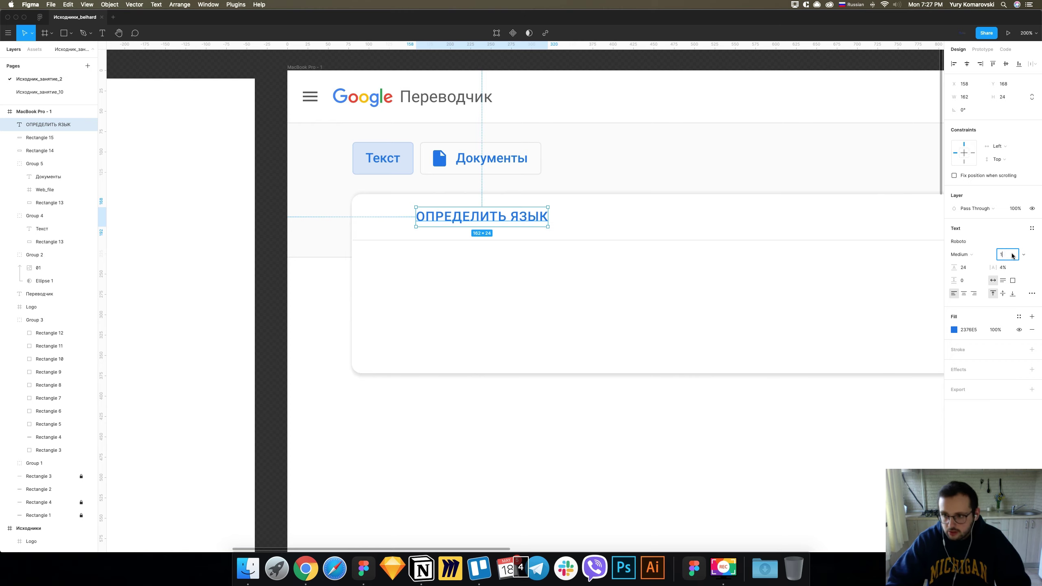
pyautogui.press('Return')
# Move the ОПРЕДЕЛИТЬ ЯЗЫК label left toward the card edge.
pyautogui.click(482, 222)
pyautogui.moveTo(482, 222); pyautogui.dragTo(435, 222)
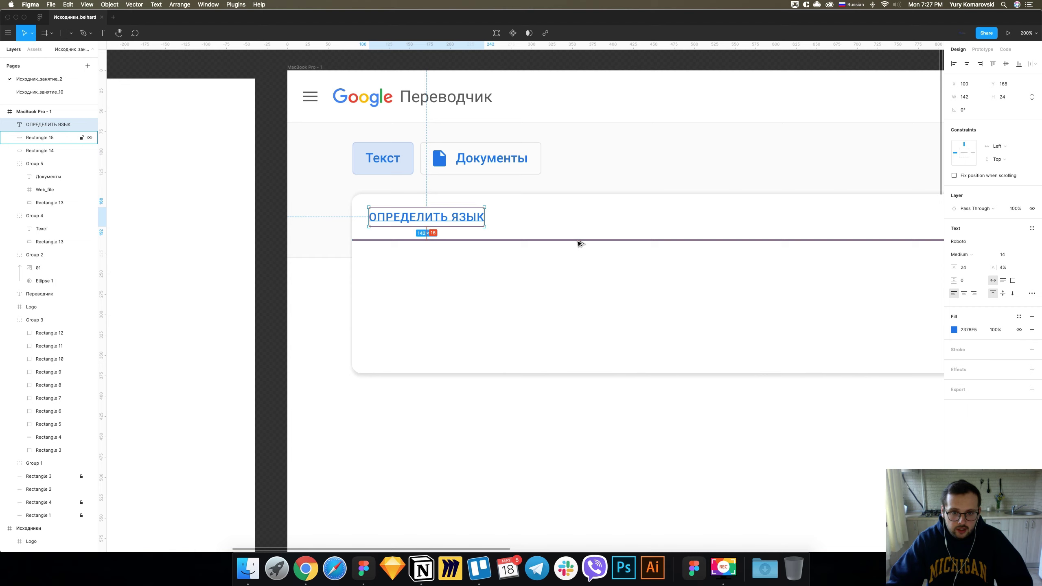
pyautogui.press('Right')
pyautogui.press('Right')
pyautogui.press('Right')
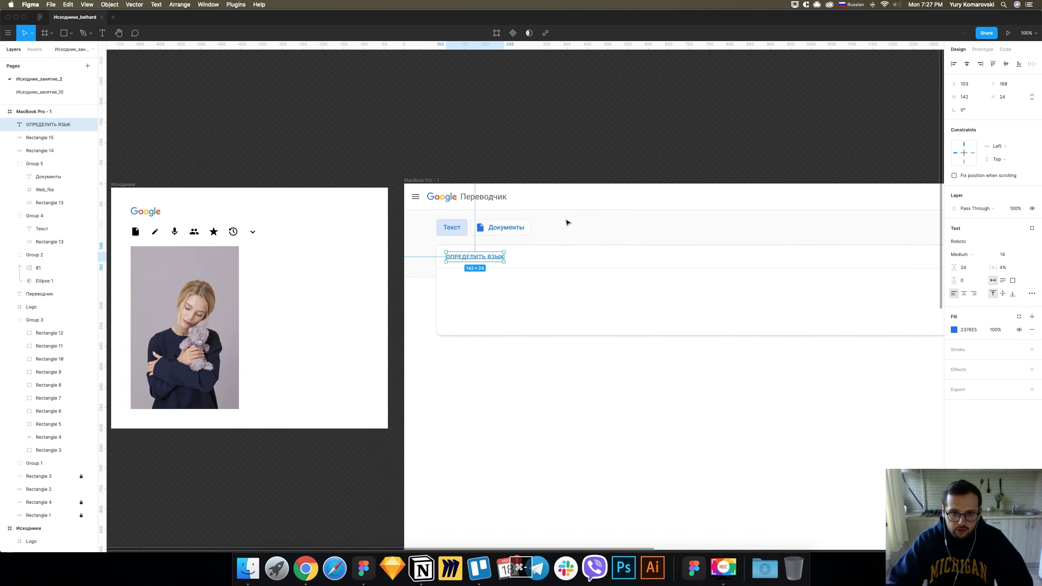
pyautogui.click(534, 158)
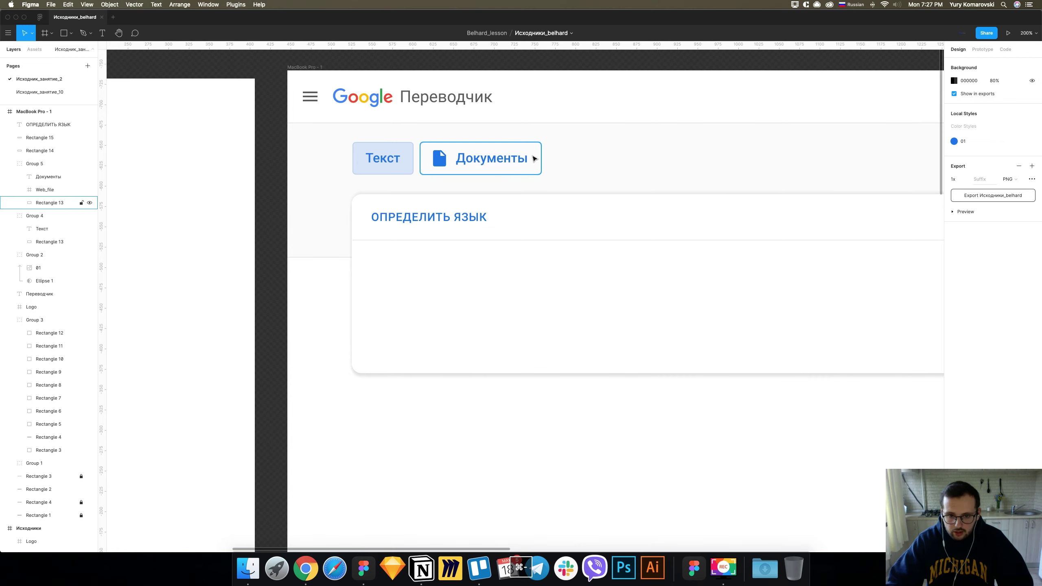
# Paste a duplicate of the label and place it to the right.
pyautogui.hotkey('shift', '0')
pyautogui.scroll(-5, 534, 158)
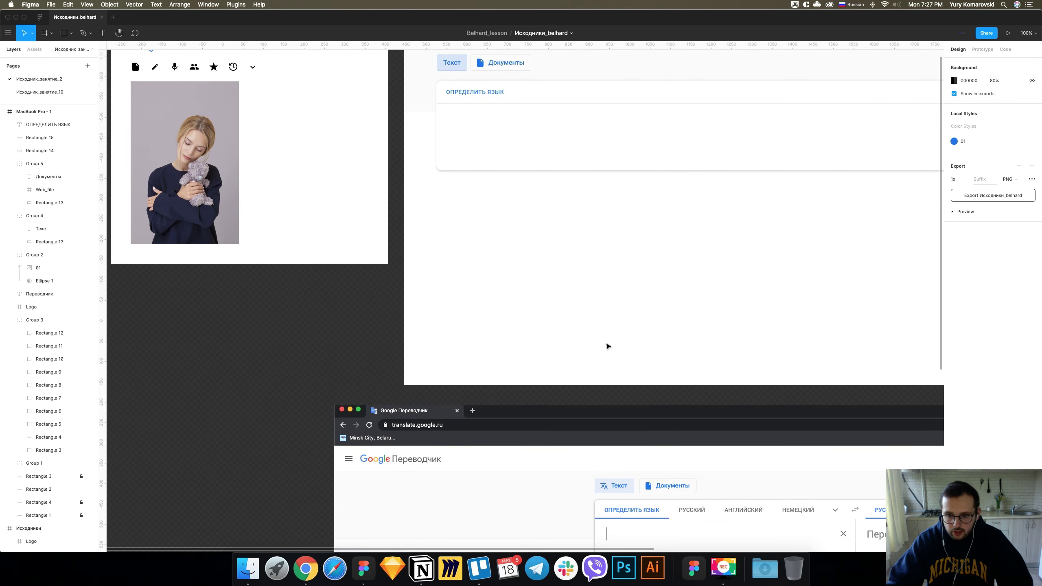
pyautogui.scroll(3, 607, 344)
pyautogui.hotkey('ctrl', '=')
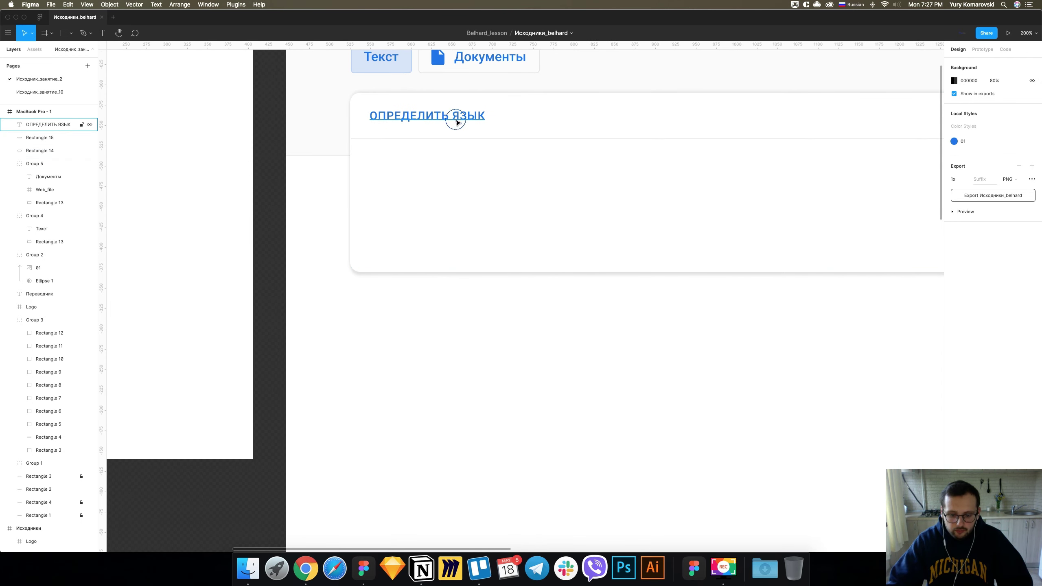
pyautogui.click(433, 119)
pyautogui.hotkey('ctrl', 'v')
pyautogui.moveTo(432, 119); pyautogui.dragTo(586, 119)
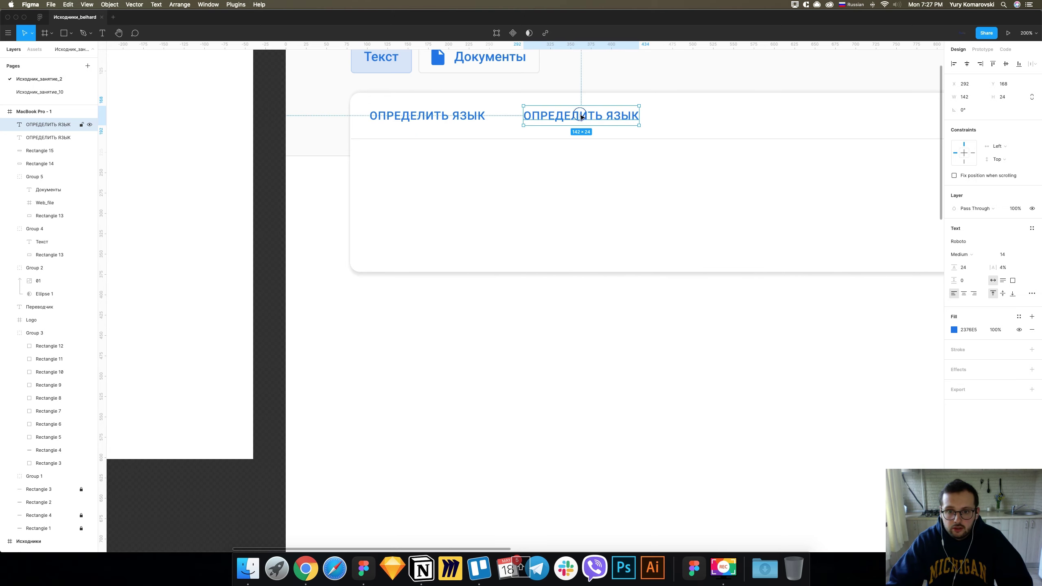
pyautogui.doubleClick(581, 115)
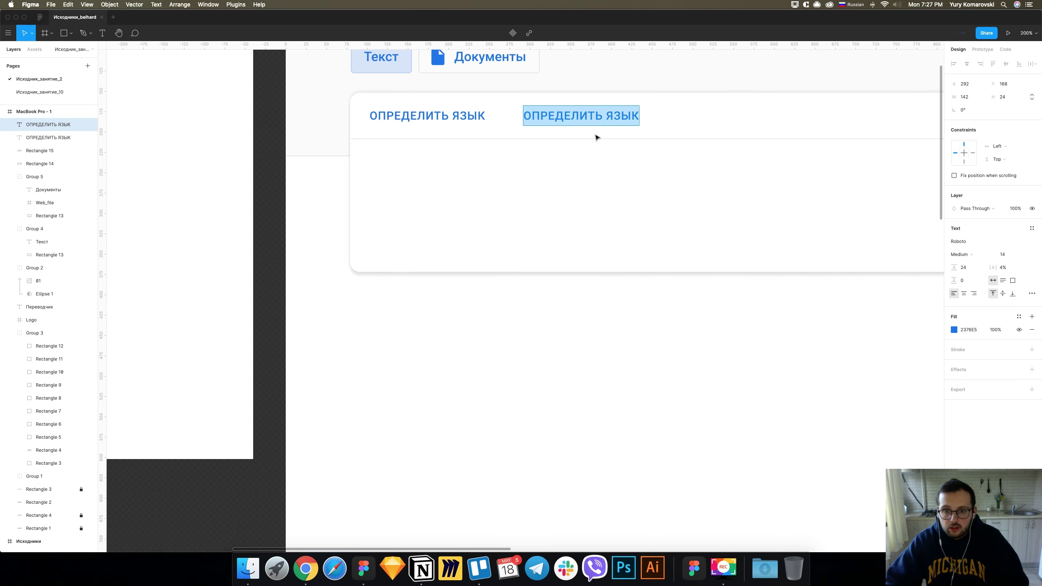
# Retype the copy as РУССКИЙ and make it black at about 64% opacity.
pyautogui.write('РУССКИЙ')
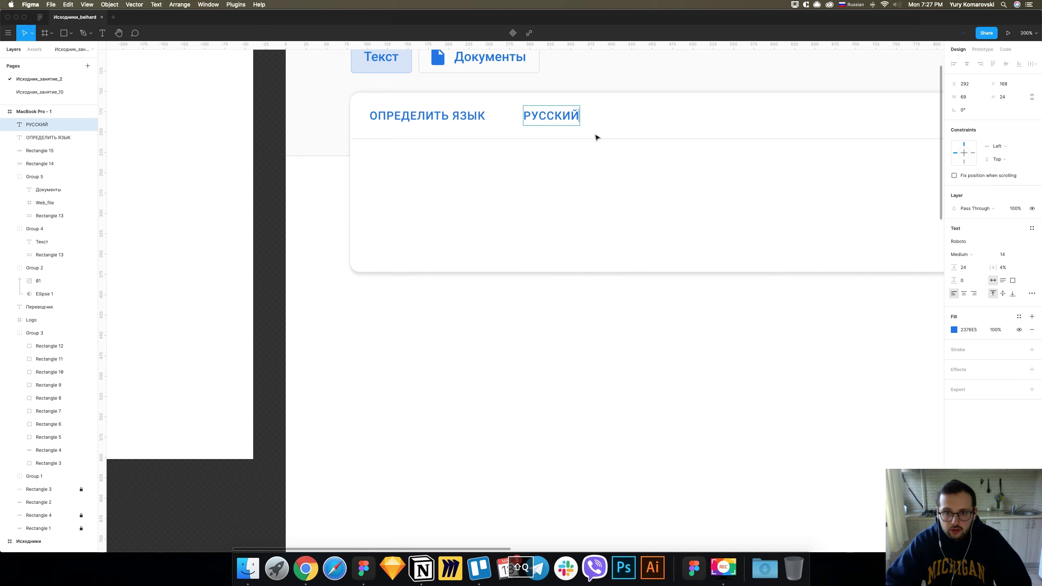
pyautogui.press('super+a')
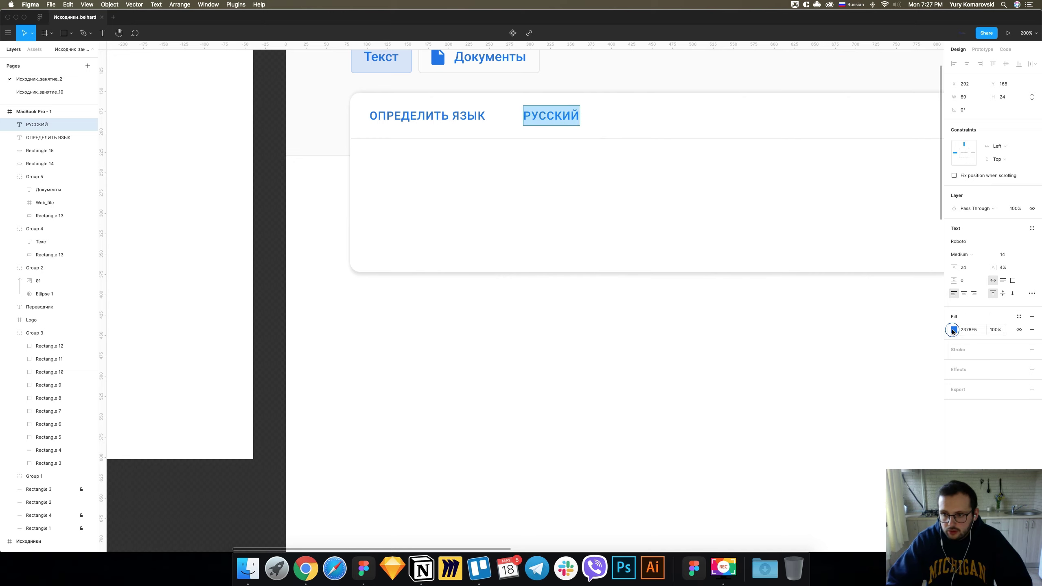
pyautogui.click(953, 329)
pyautogui.click(846, 437)
pyautogui.click(883, 459)
pyautogui.moveTo(891, 459); pyautogui.dragTo(907, 459)
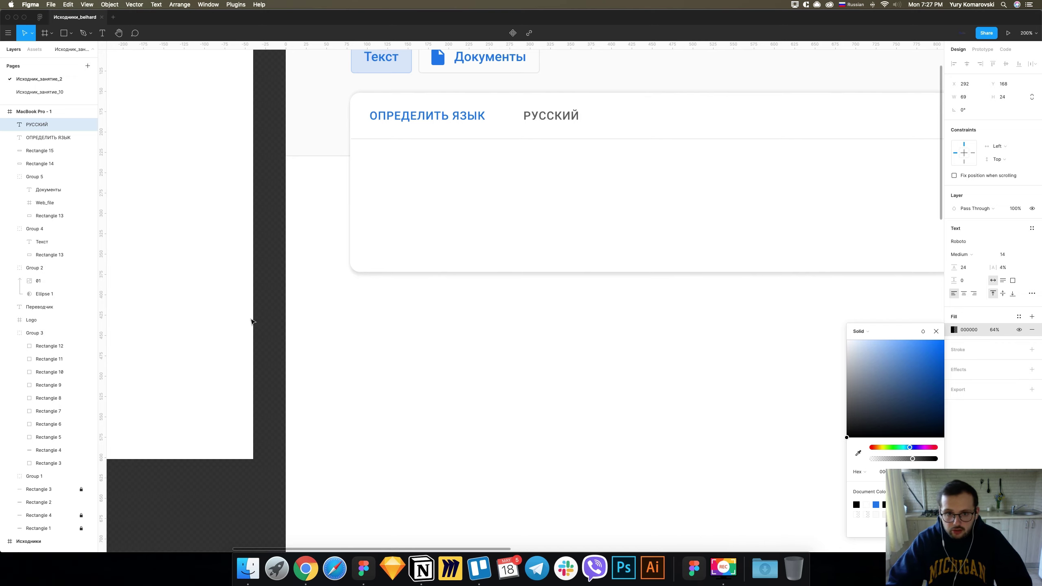
# Position РУССКИЙ just right of ОПРЕДЕЛИТЬ ЯЗЫК.
pyautogui.scroll(5, 266, 296)
pyautogui.scroll(5, 271, 298)
pyautogui.scroll(5, 533, 287)
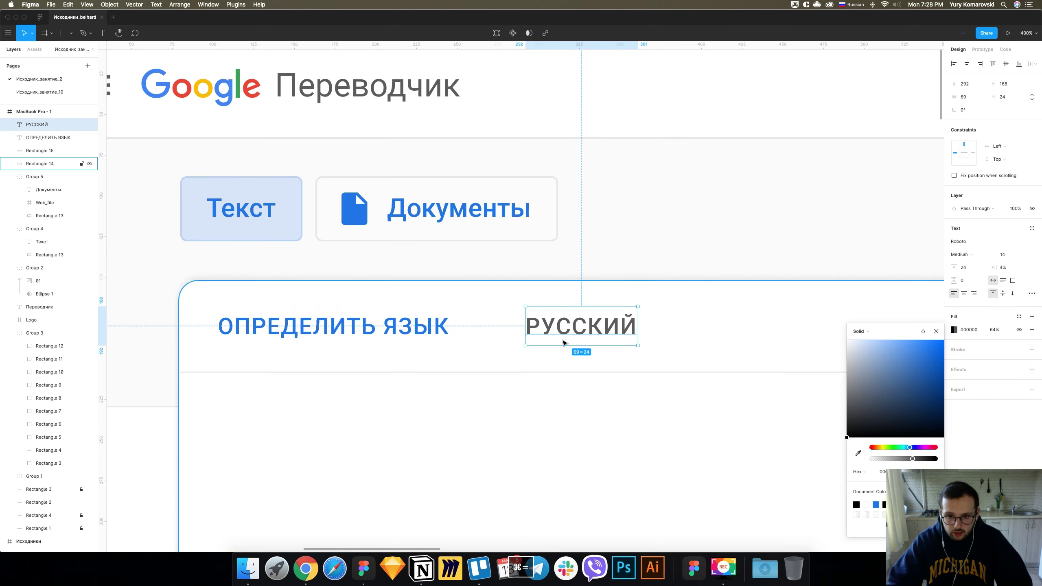
pyautogui.moveTo(564, 334); pyautogui.dragTo(552, 335)
pyautogui.hotkey('shift', 'Left')
pyautogui.press('Left')
pyautogui.press('Left')
pyautogui.press('Left')
pyautogui.press('-')
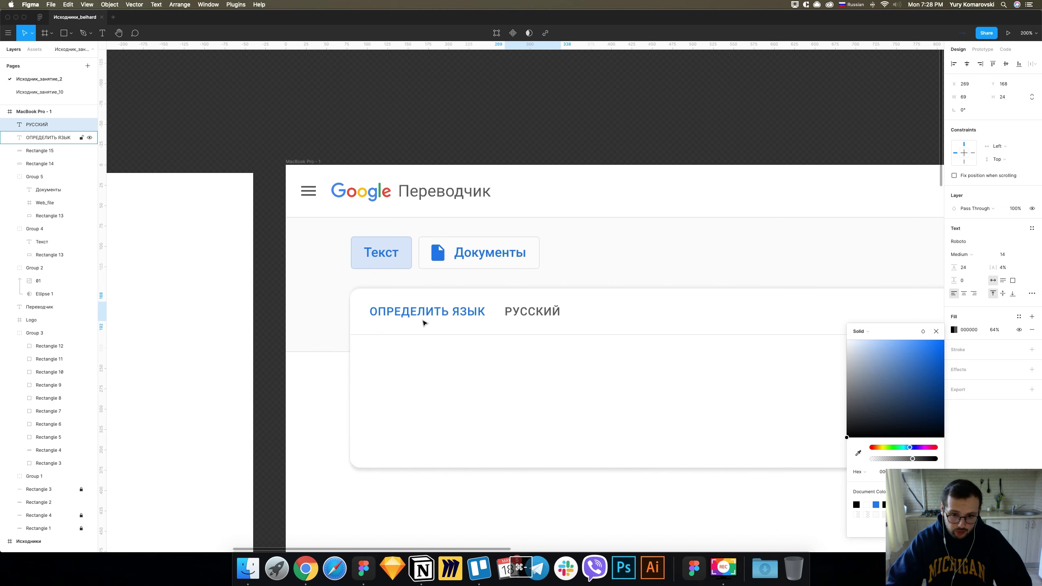
pyautogui.click(520, 131)
pyautogui.press('=')
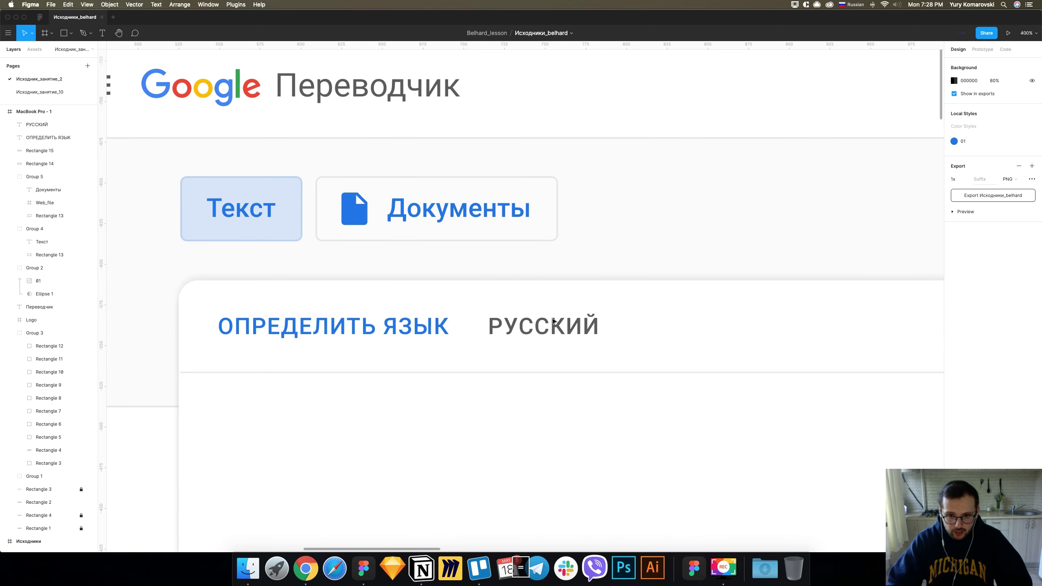
# Duplicate РУССКИЙ to its right and retype it as АНГЛИЙСКИЙ.
pyautogui.click(542, 326)
pyautogui.hscroll(1, 533, 329)
pyautogui.press('super+c')
pyautogui.press('super+v')
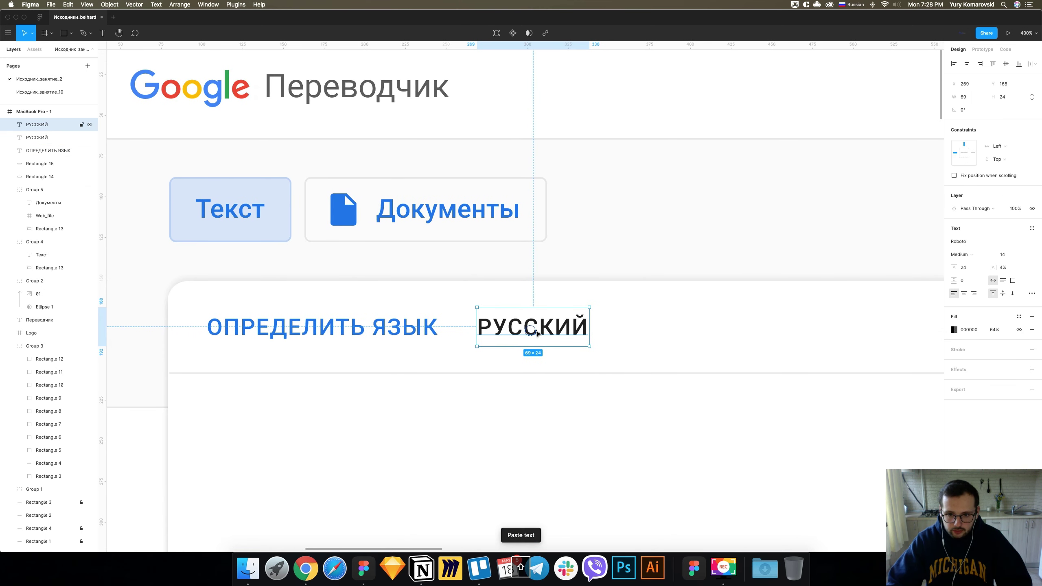
pyautogui.moveTo(532, 333); pyautogui.dragTo(683, 330)
pyautogui.doubleClick(682, 328)
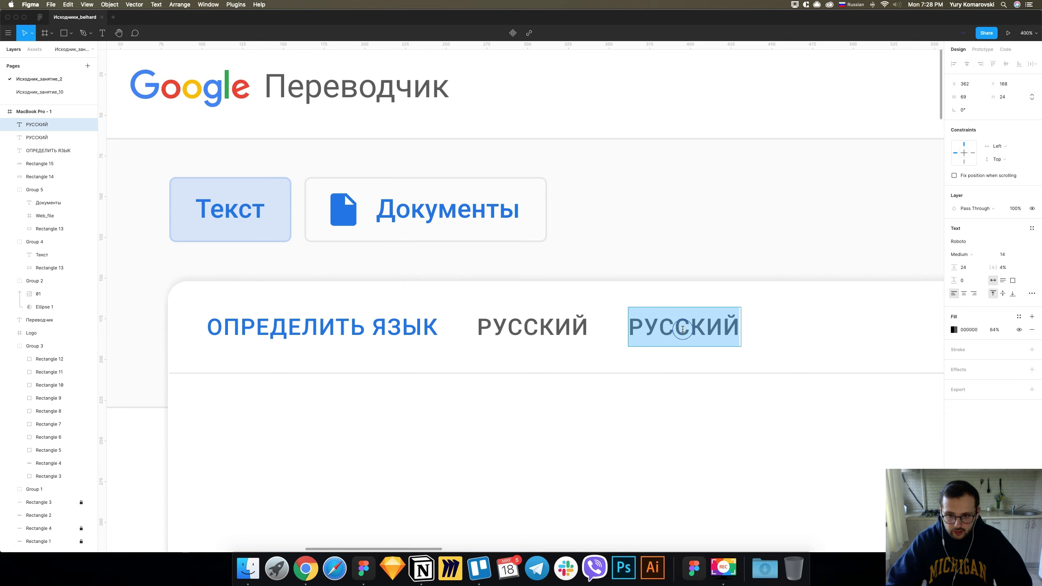
pyautogui.write('АНГЛИЙСКИЙ')
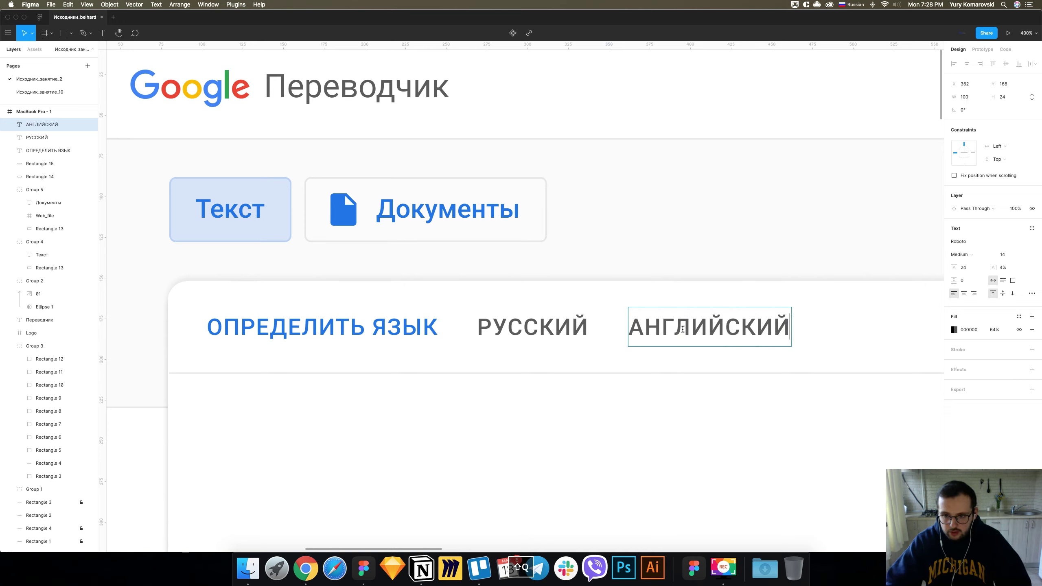
pyautogui.click(735, 260)
# Duplicate АНГЛИЙСКИЙ to its right and retype it as НЕМЕЦКИЙ.
pyautogui.hscroll(5, 717, 271)
pyautogui.hscroll(8, 665, 287)
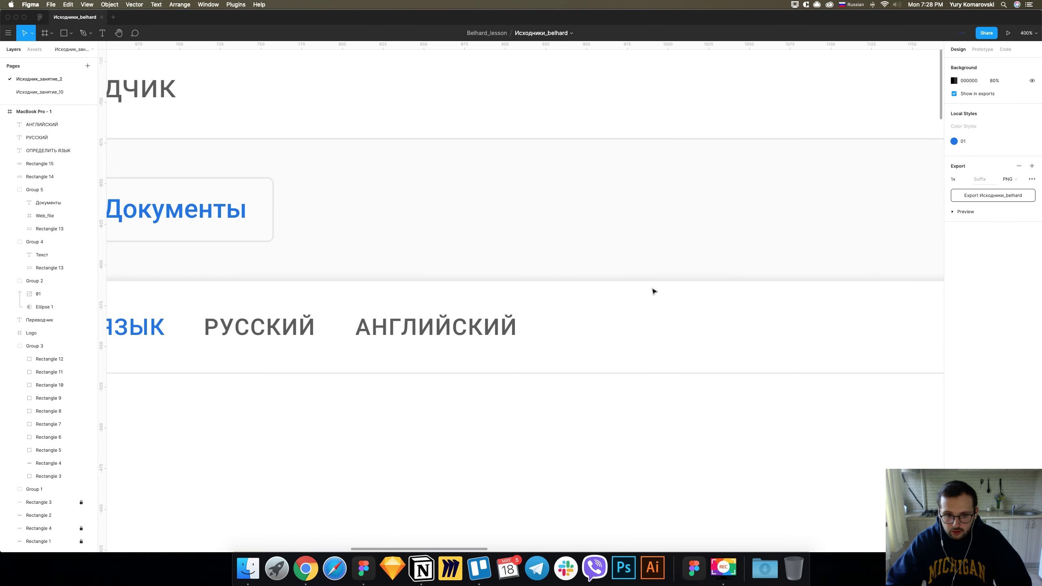
pyautogui.click(400, 338)
pyautogui.press('super+d')
pyautogui.moveTo(422, 340); pyautogui.dragTo(634, 325)
pyautogui.doubleClick(636, 323)
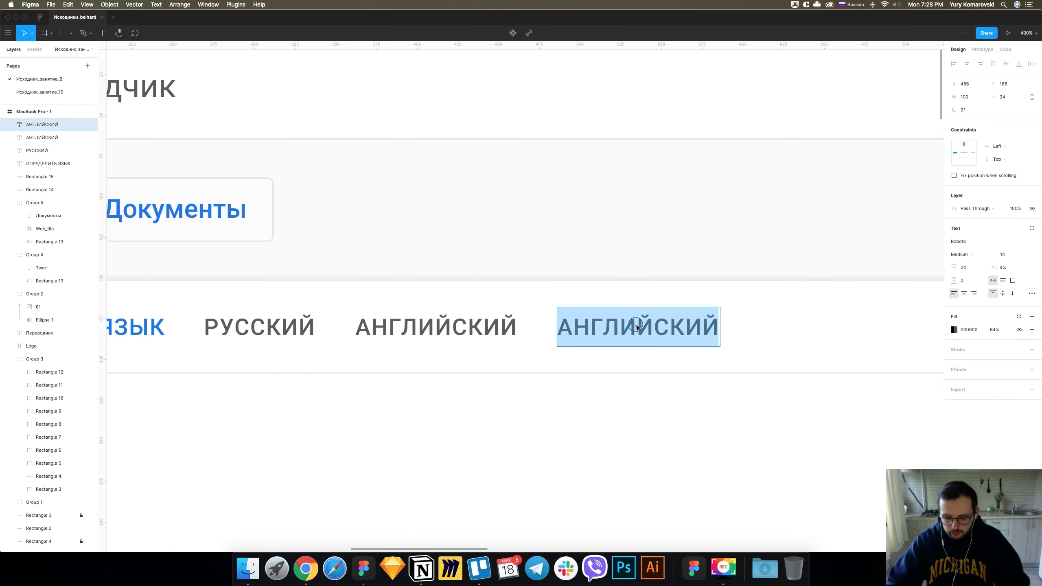
pyautogui.write('НЕМЕЦ')
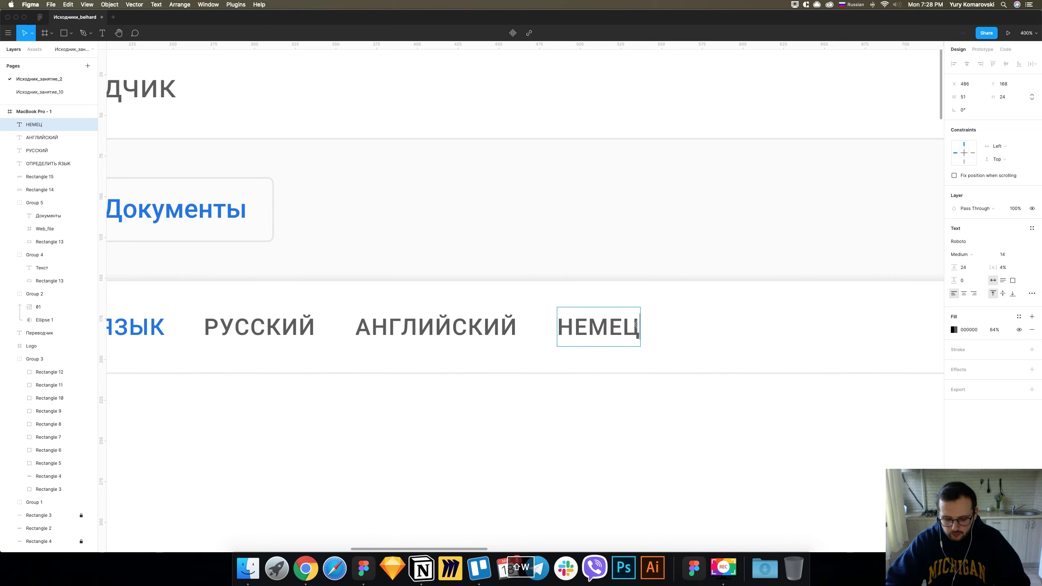
pyautogui.write('КИЙ')
pyautogui.press('Escape')
pyautogui.click(629, 264)
pyautogui.hotkey('shift', '0')
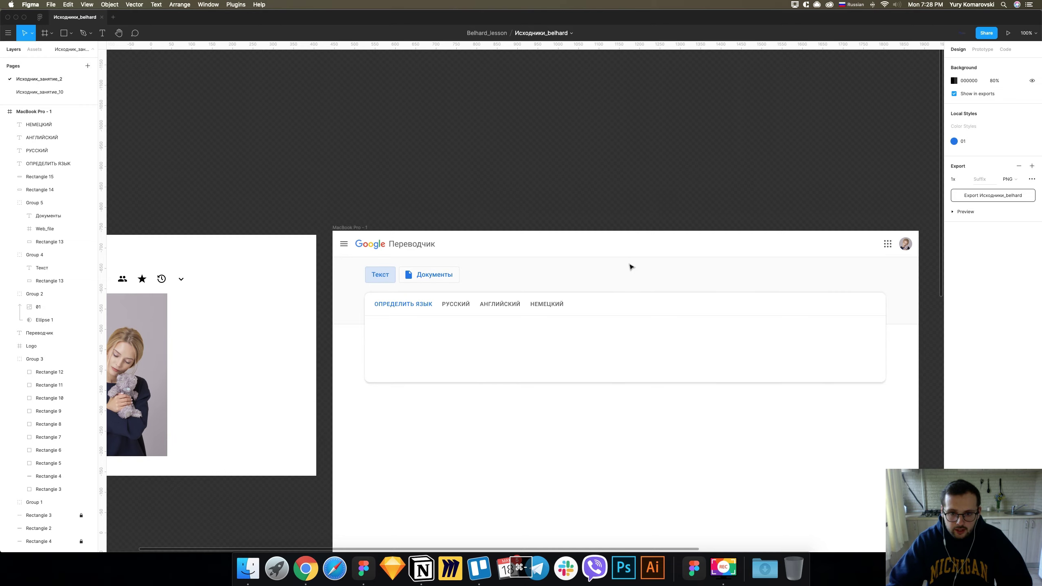
pyautogui.scroll(-5, 630, 267)
pyautogui.scroll(2, 594, 328)
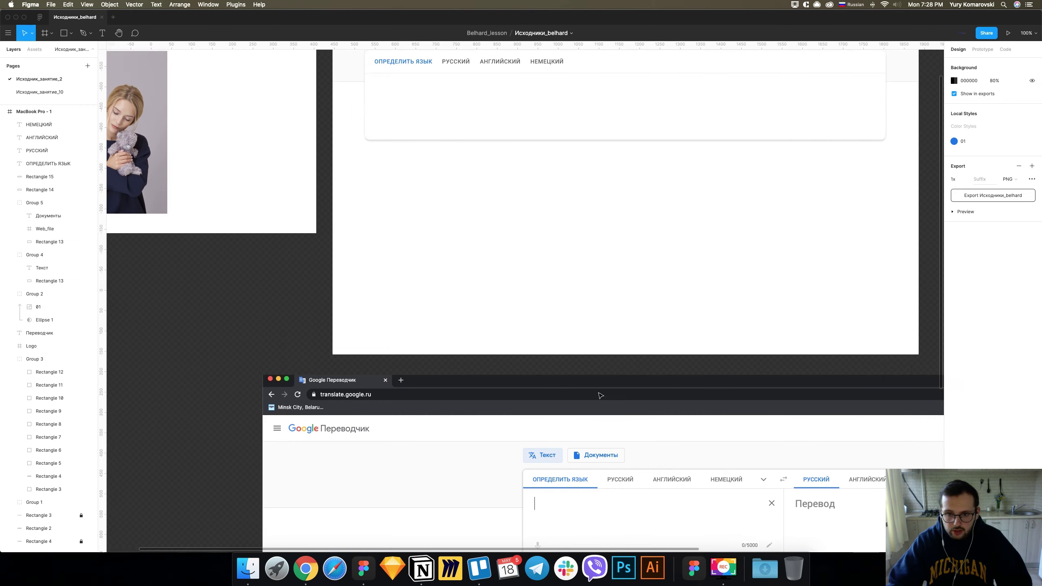
pyautogui.scroll(5, 565, 388)
pyautogui.scroll(5, 563, 388)
pyautogui.hscroll(5, 562, 387)
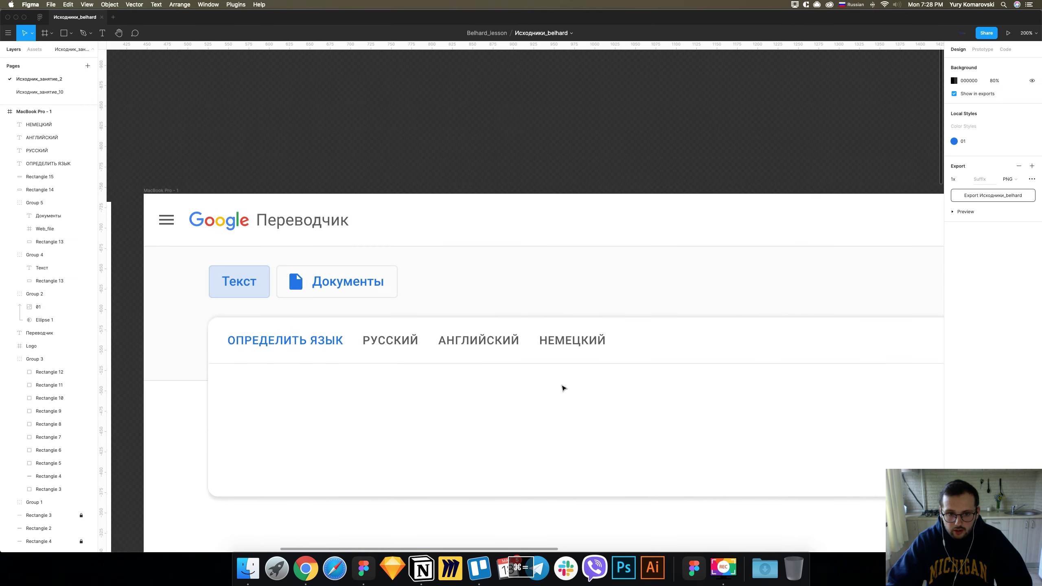
pyautogui.scroll(5, 561, 387)
pyautogui.scroll(-3, 562, 389)
pyautogui.scroll(-2, 562, 389)
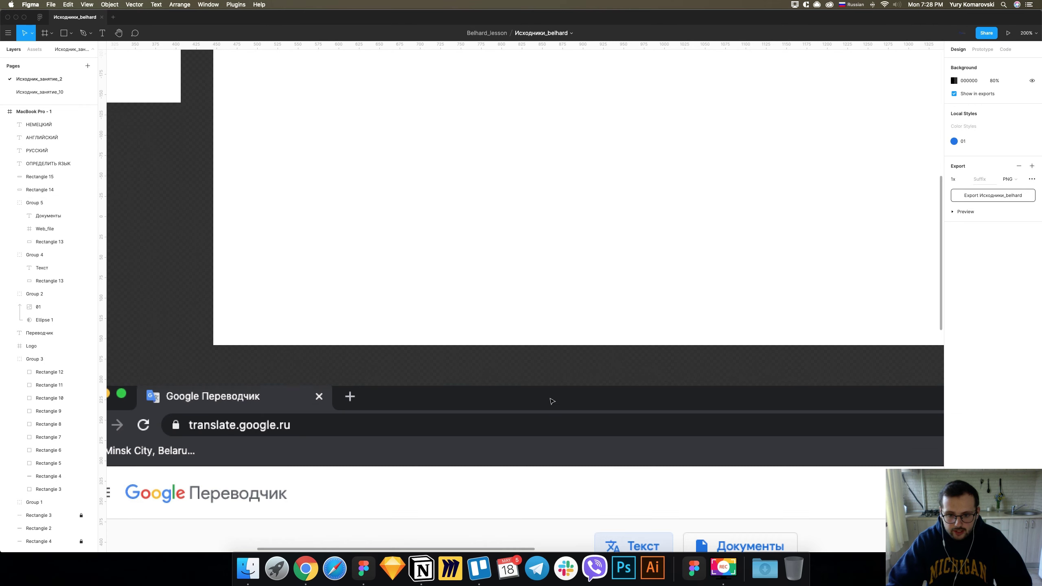
pyautogui.scroll(-4, 583, 410)
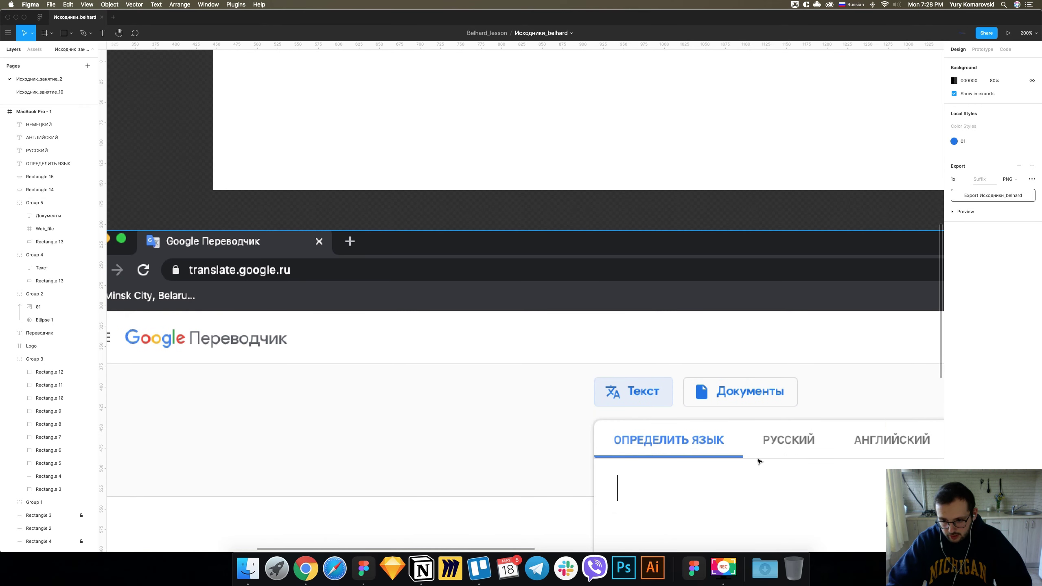
pyautogui.scroll(5, 586, 433)
pyautogui.scroll(2, 581, 431)
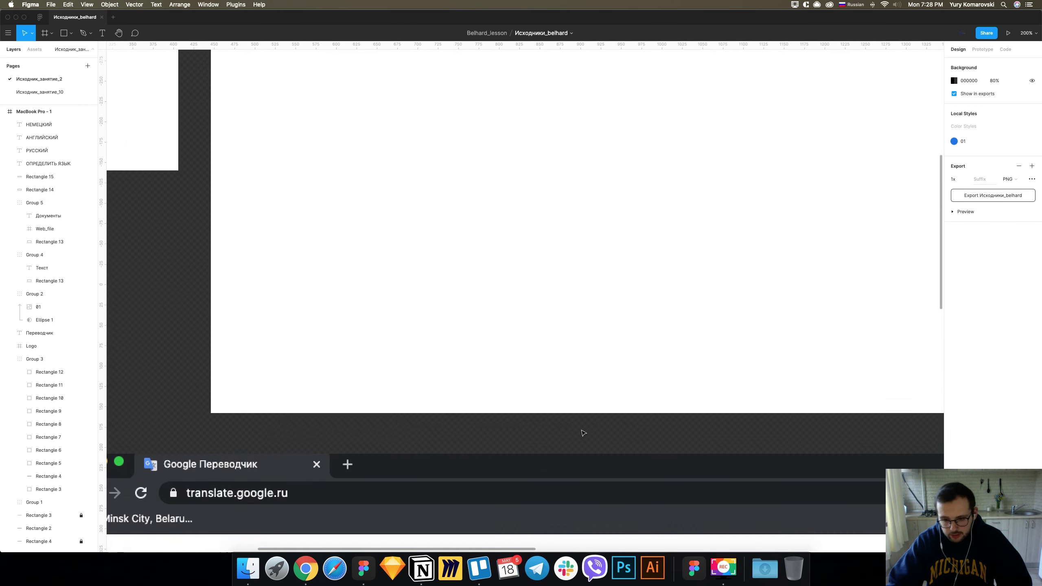
pyautogui.scroll(-7, 586, 434)
pyautogui.scroll(4, 588, 427)
pyautogui.scroll(6, 516, 396)
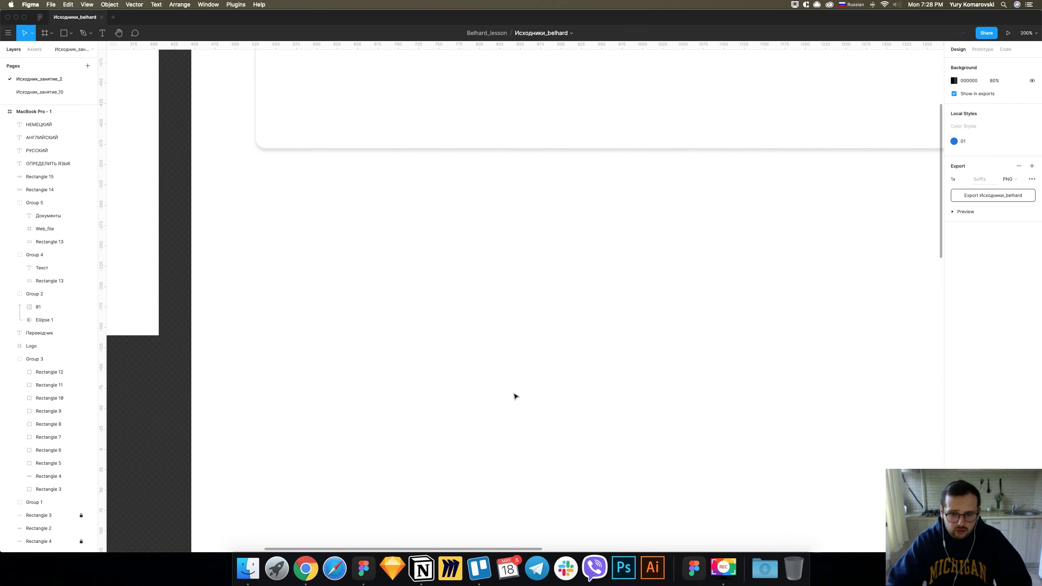
pyautogui.scroll(5, 462, 470)
pyautogui.scroll(5, 462, 471)
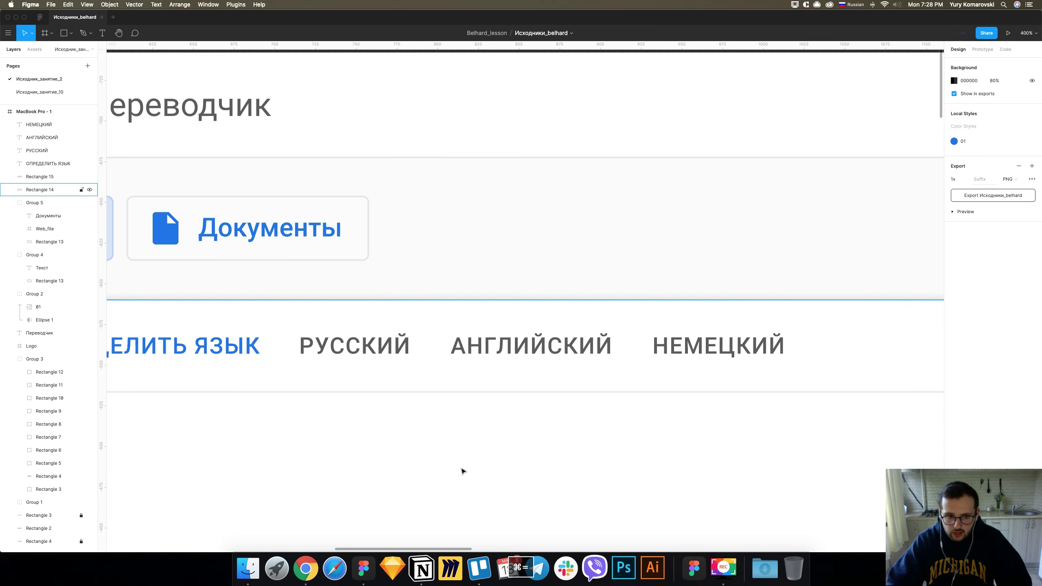
pyautogui.scroll(5, 461, 471)
pyautogui.hscroll(-5, 463, 470)
pyautogui.hscroll(-3, 251, 267)
pyautogui.press('r')
pyautogui.hscroll(-2, 215, 260)
# Draw a thin bar under ОПРЕДЕЛИТЬ ЯЗЫК, give it width 142 and align it beneath the label.
pyautogui.moveTo(213, 320); pyautogui.dragTo(690, 314)
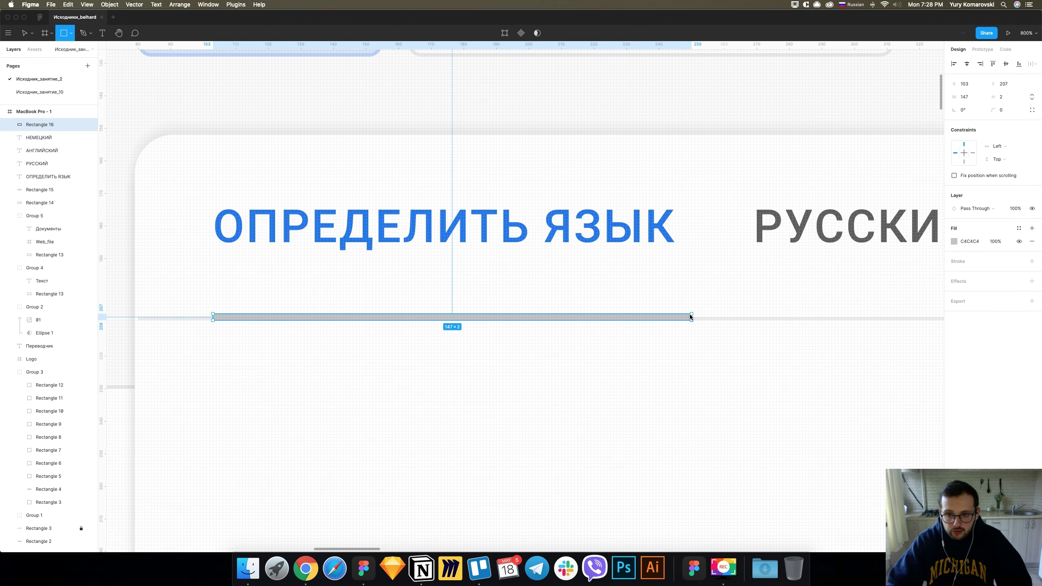
pyautogui.click(611, 235)
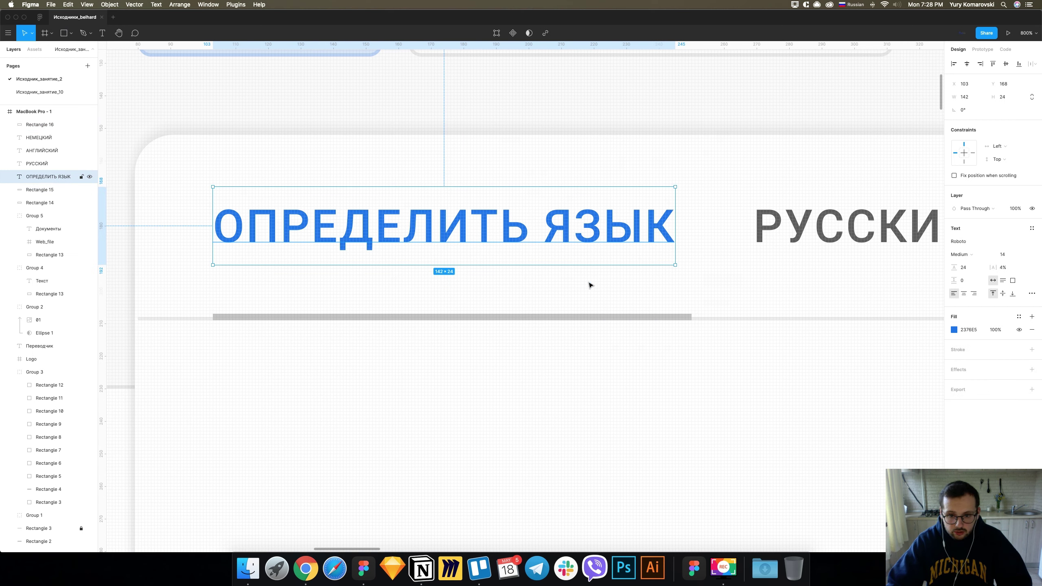
pyautogui.click(596, 317)
pyautogui.click(966, 97)
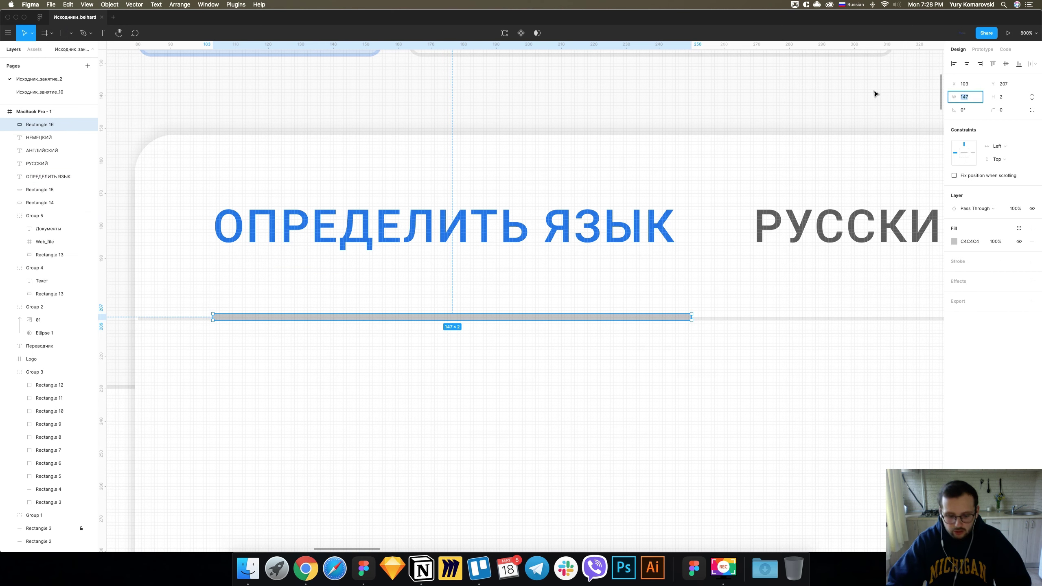
pyautogui.write('2')
pyautogui.press('Return')
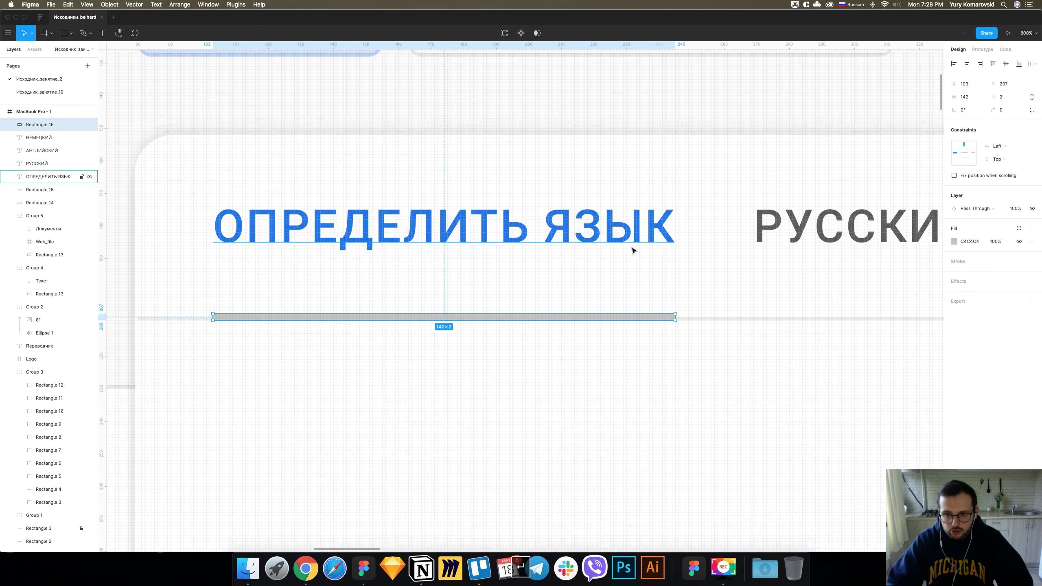
pyautogui.moveTo(542, 317); pyautogui.dragTo(544, 320)
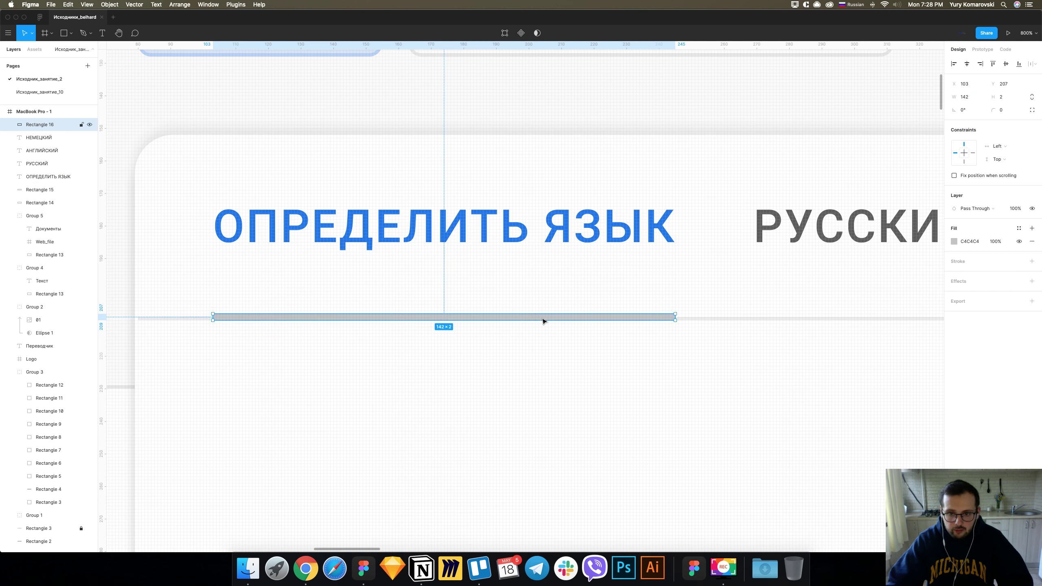
# Nudge the long divider line under the tabs one pixel left.
pyautogui.keyDown('ctrl'); pyautogui.scroll(-5, 565, 320); pyautogui.keyUp('ctrl')
pyautogui.scroll(-5, 565, 320)
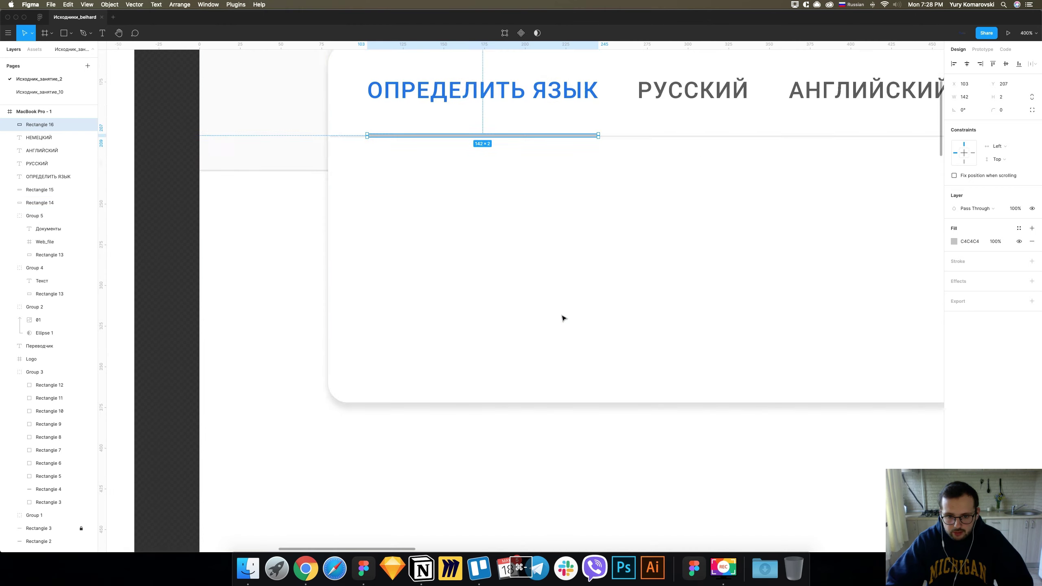
pyautogui.scroll(-5, 564, 321)
pyautogui.scroll(-10, 564, 321)
pyautogui.scroll(-2, 563, 319)
pyautogui.scroll(-3, 563, 319)
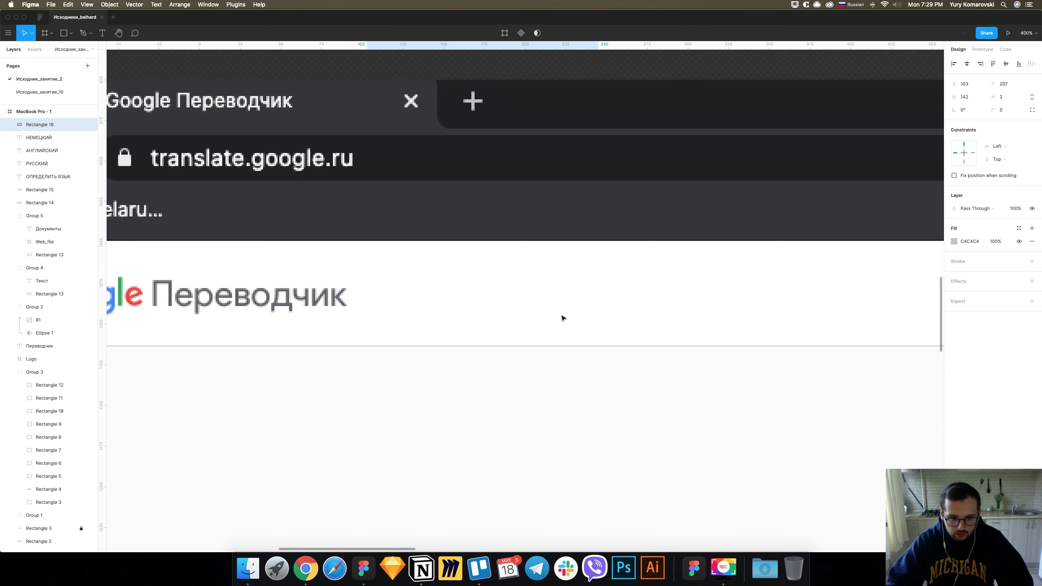
pyautogui.scroll(-5, 563, 319)
pyautogui.scroll(-3, 563, 321)
pyautogui.hscroll(-7, 563, 323)
pyautogui.scroll(-3, 562, 321)
pyautogui.keyDown('ctrl'); pyautogui.scroll(-5, 563, 321); pyautogui.keyUp('ctrl')
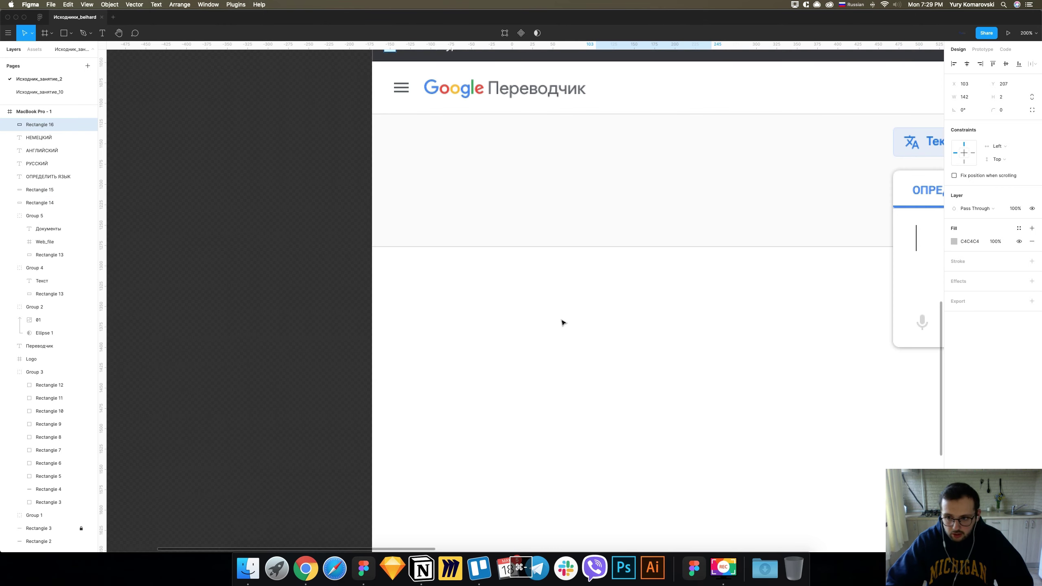
pyautogui.hscroll(5, 563, 321)
pyautogui.hscroll(3, 579, 307)
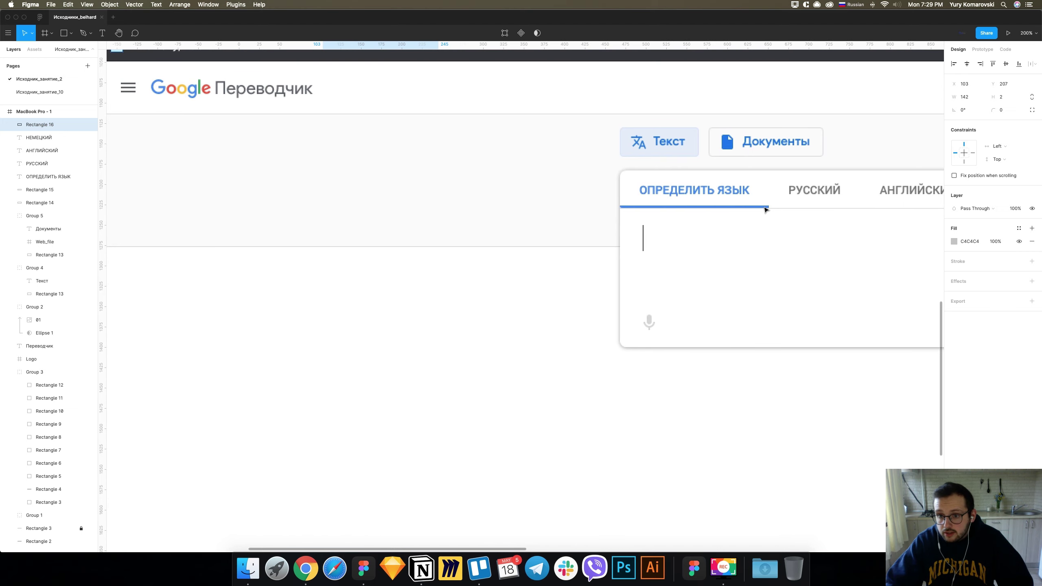
pyautogui.scroll(10, 768, 211)
pyautogui.scroll(10, 767, 211)
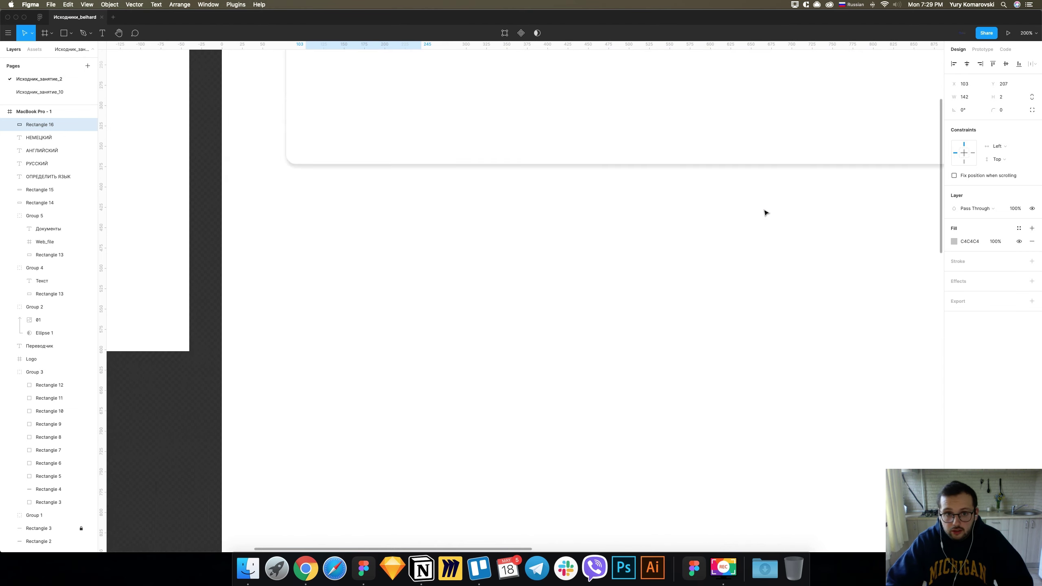
pyautogui.scroll(5, 765, 212)
pyautogui.hscroll(-5, 765, 212)
pyautogui.keyDown('ctrl'); pyautogui.scroll(10, 765, 212); pyautogui.keyUp('ctrl')
pyautogui.scroll(3, 758, 212)
pyautogui.scroll(5, 751, 212)
pyautogui.hscroll(5, 746, 210)
pyautogui.hscroll(3, 656, 242)
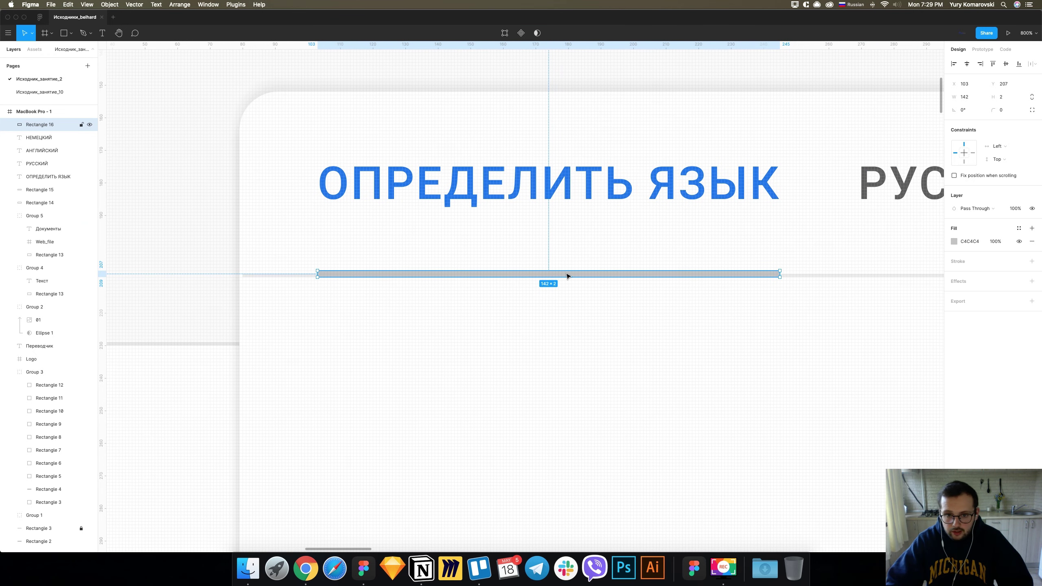
pyautogui.click(303, 275)
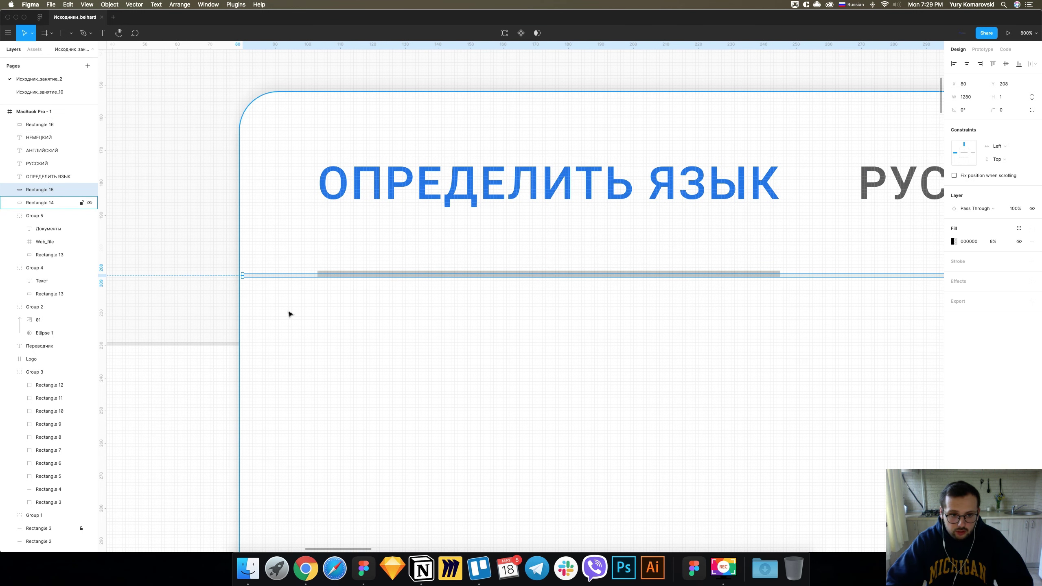
pyautogui.press('Left')
pyautogui.press('super+minus')
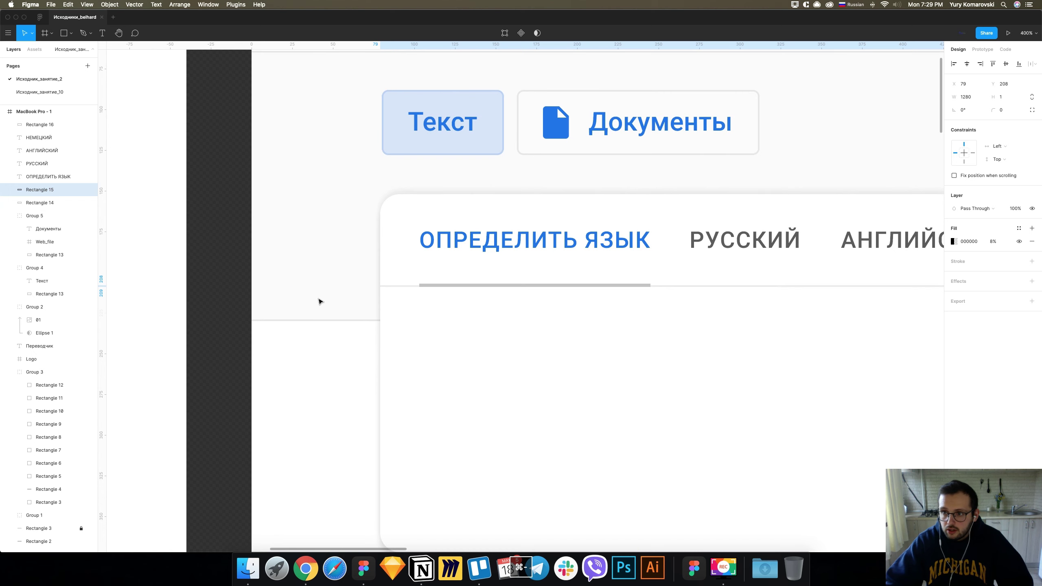
pyautogui.press('super+equal')
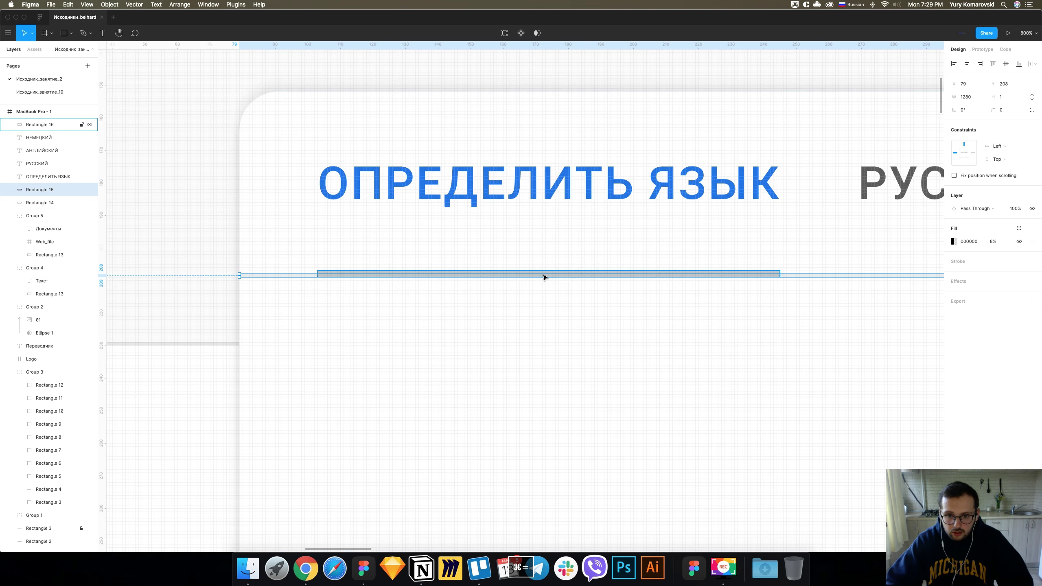
# Make the bar 3 px tall and fill it with the label's blue using the eyedropper.
pyautogui.click(546, 272)
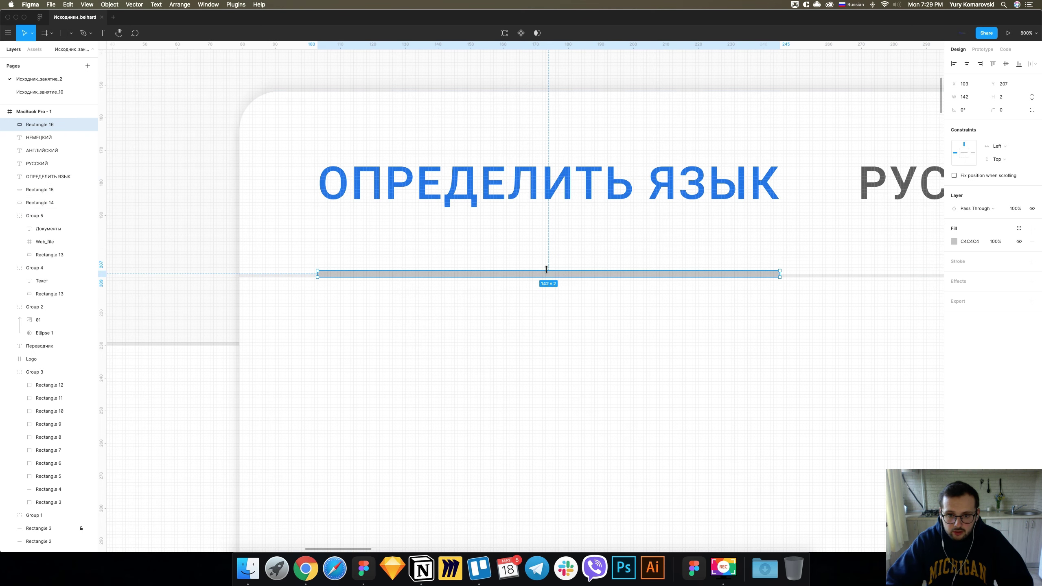
pyautogui.moveTo(545, 267); pyautogui.dragTo(545, 266)
pyautogui.press('alt')
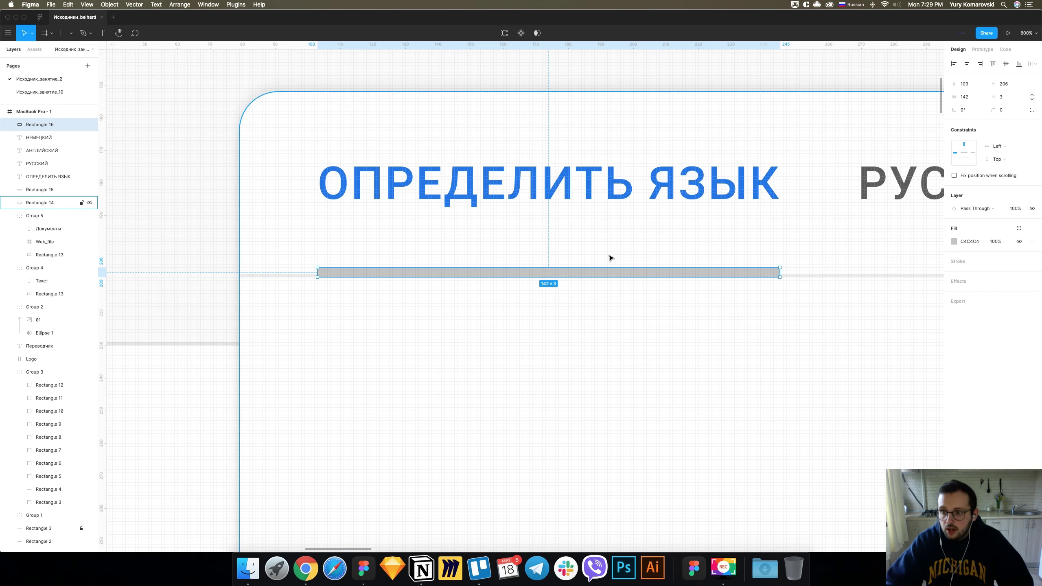
pyautogui.click(953, 242)
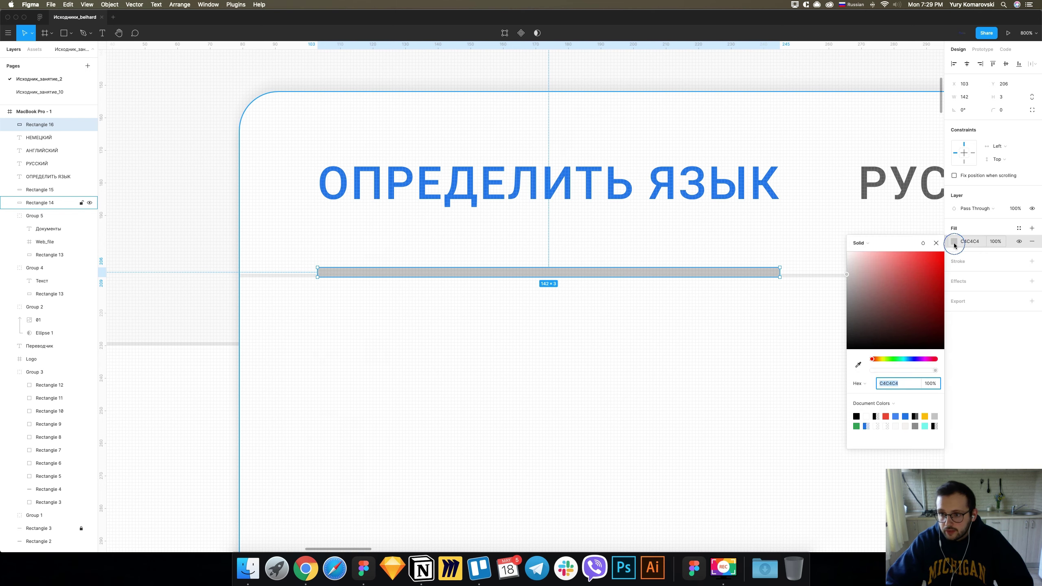
pyautogui.click(859, 362)
pyautogui.click(615, 182)
pyautogui.press('super+minus')
pyautogui.press('super+minus')
pyautogui.click(480, 86)
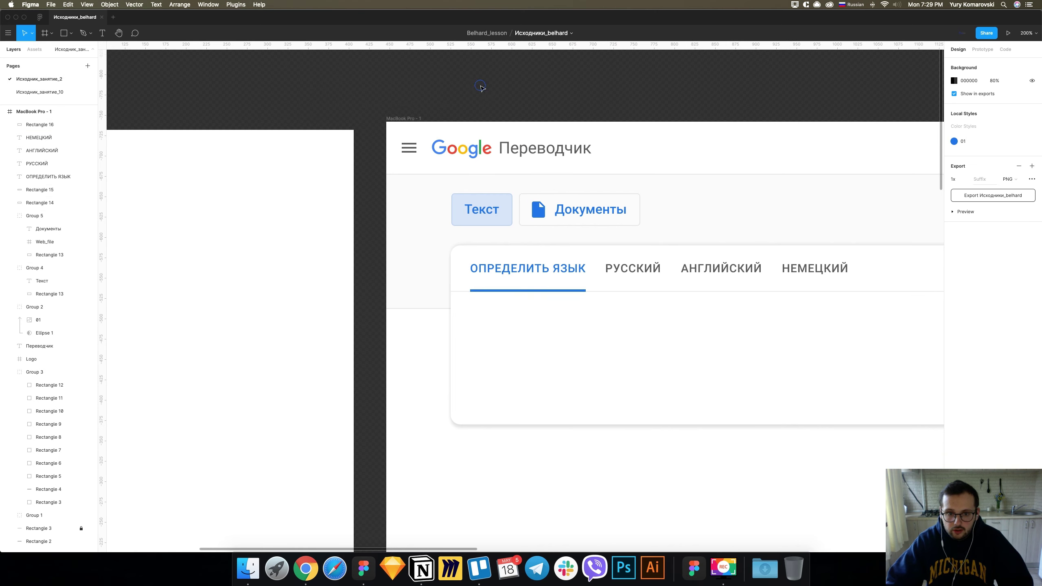
# Discard a stray text box and draw a 3×164 vertical rectangle down the card's middle.
pyautogui.press('super+minus')
pyautogui.hscroll(5, 482, 88)
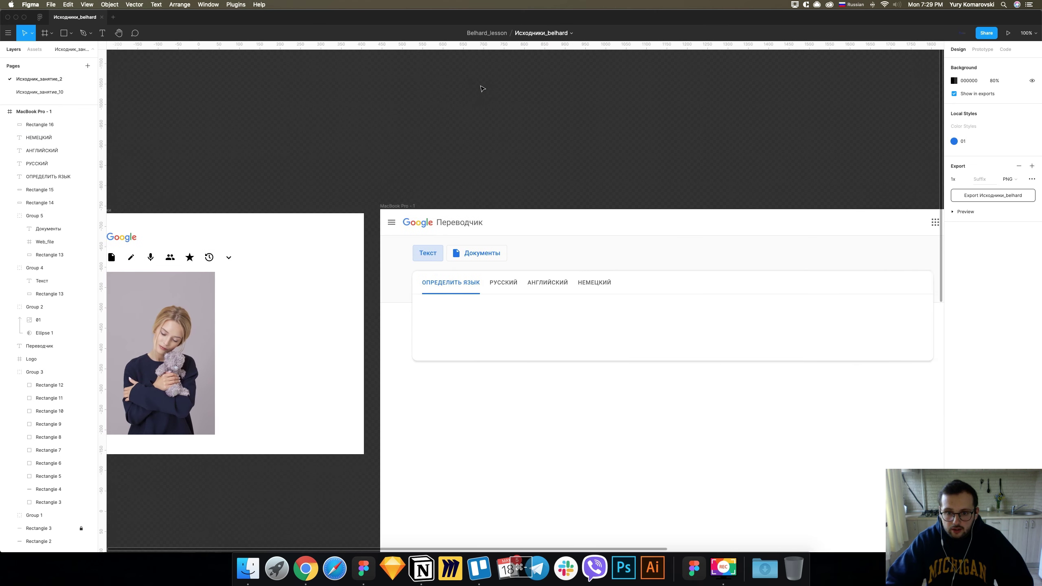
pyautogui.hscroll(1, 482, 88)
pyautogui.scroll(-1, 482, 89)
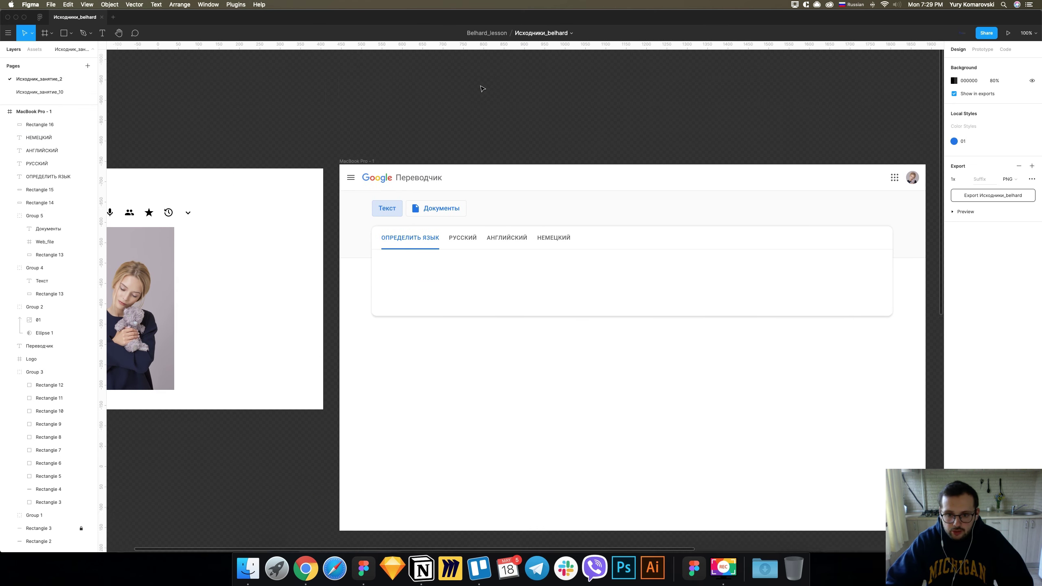
pyautogui.scroll(-2, 488, 98)
pyautogui.scroll(-6, 493, 108)
pyautogui.hscroll(2, 495, 108)
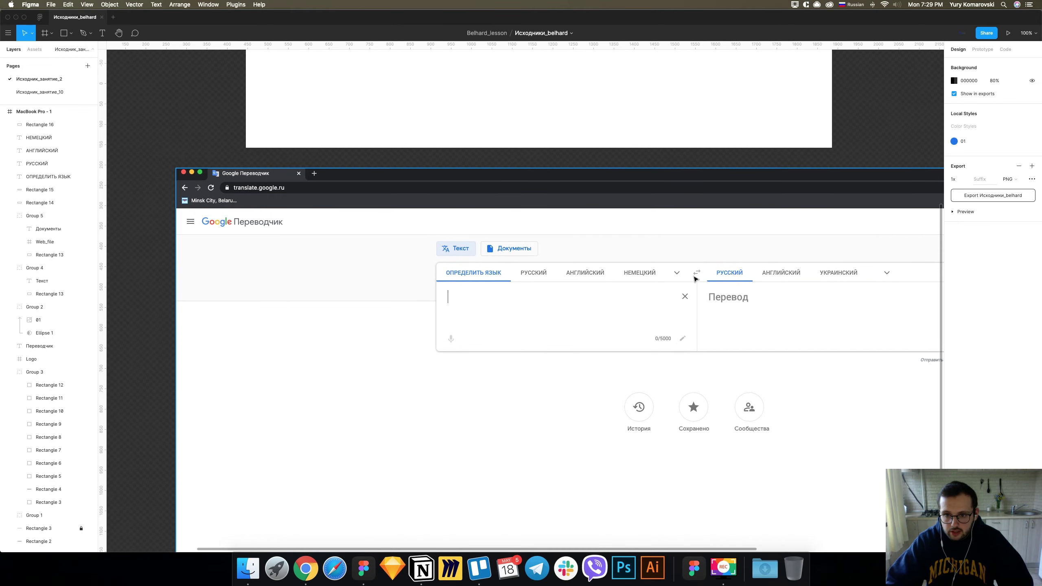
pyautogui.scroll(5, 570, 238)
pyautogui.scroll(5, 569, 237)
pyautogui.scroll(3, 570, 237)
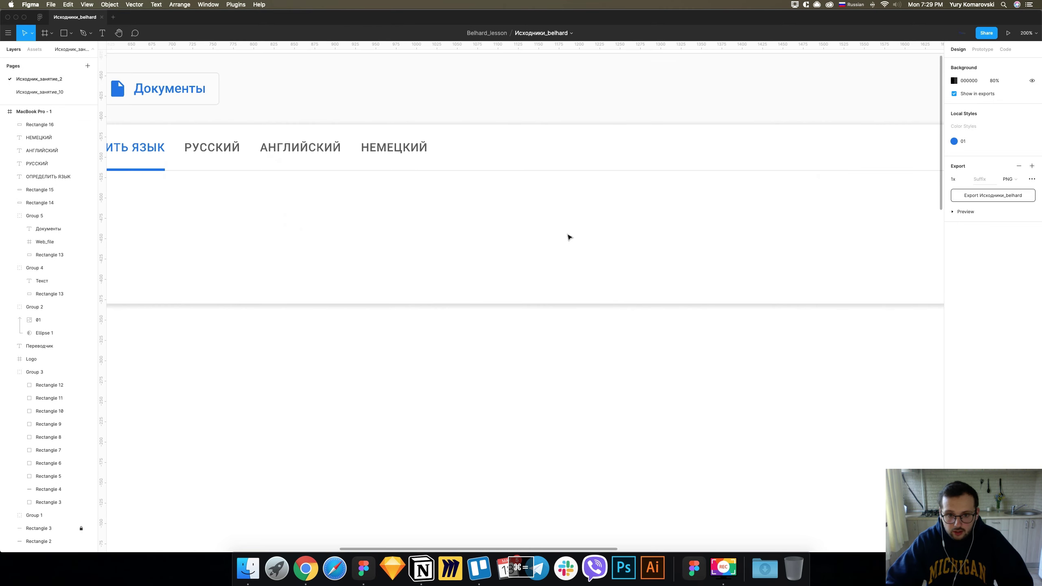
pyautogui.scroll(1, 562, 231)
pyautogui.moveTo(568, 205); pyautogui.dragTo(567, 339)
pyautogui.press('Escape')
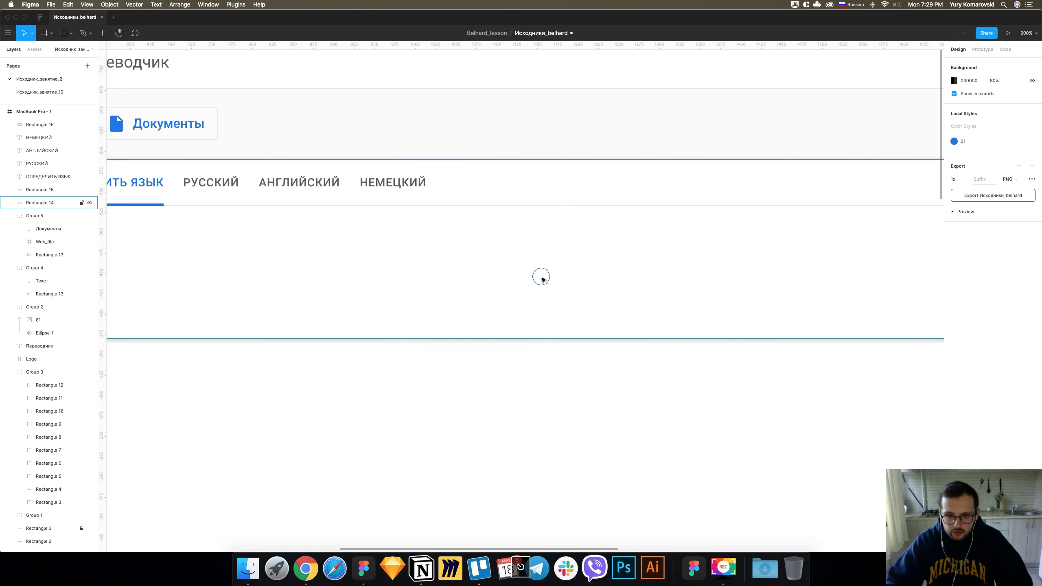
pyautogui.click(541, 278)
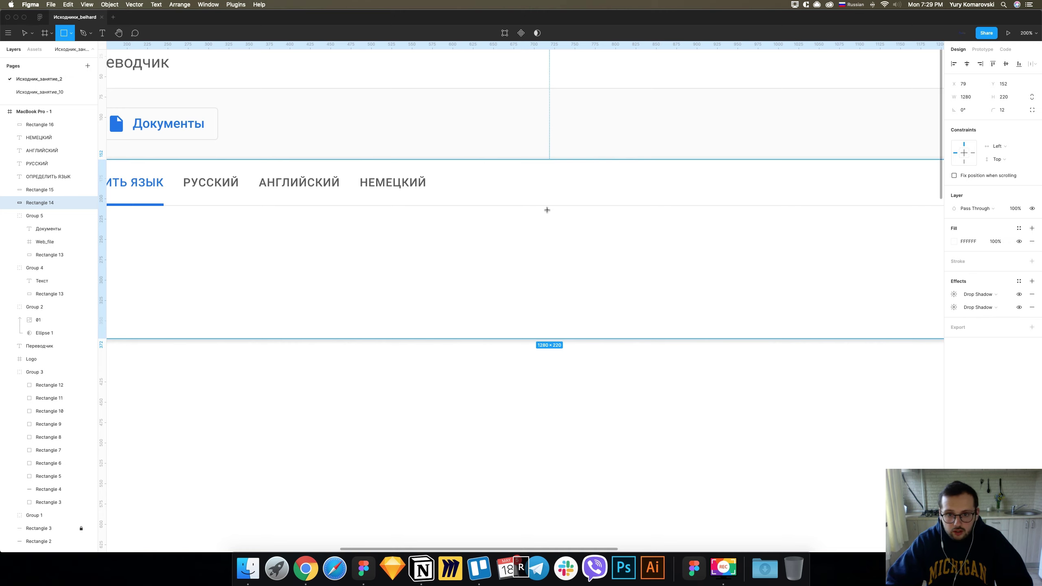
pyautogui.moveTo(546, 205); pyautogui.dragTo(550, 339)
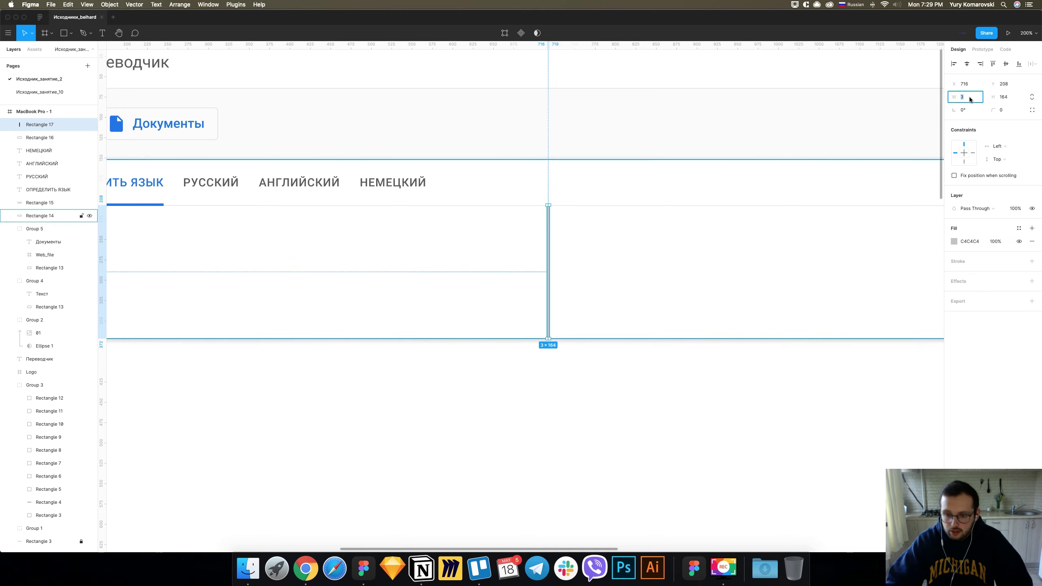
pyautogui.write('1')
# Set the divider to 1 px wide with fill 000000 at 8% opacity.
pyautogui.press('Return')
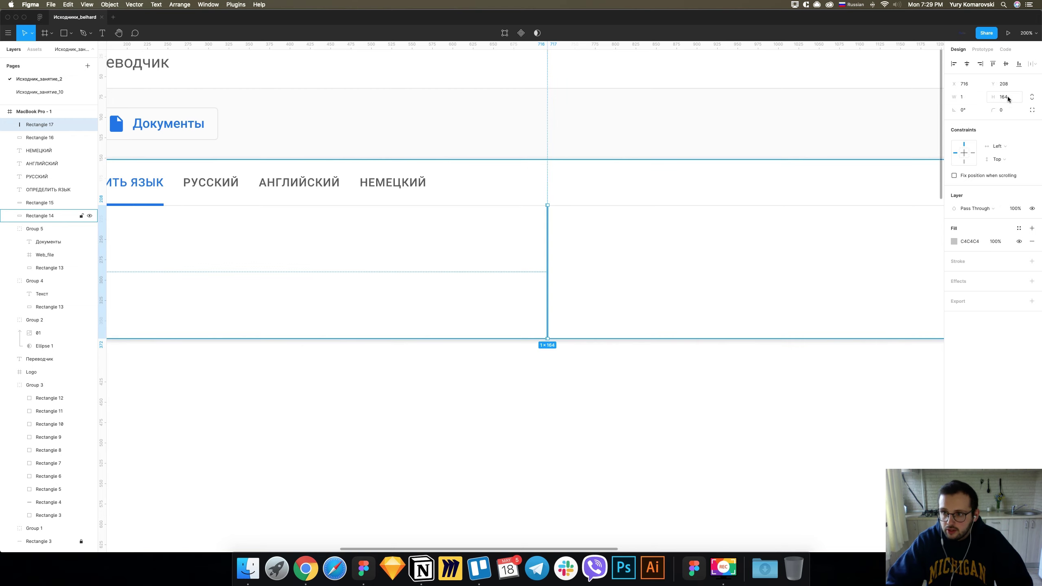
pyautogui.click(953, 241)
pyautogui.write('000000')
pyautogui.press('Return')
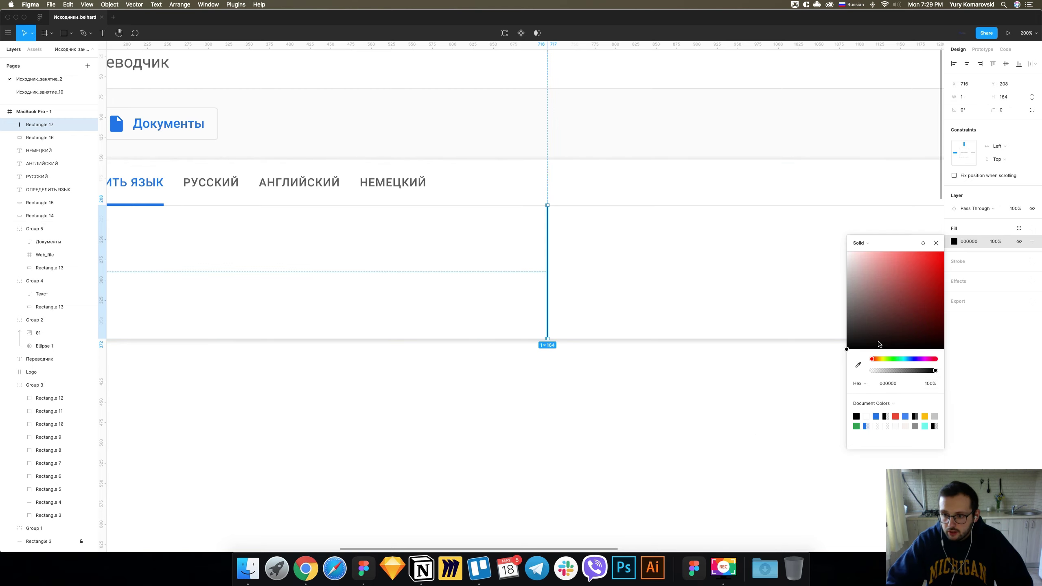
pyautogui.click(1013, 210)
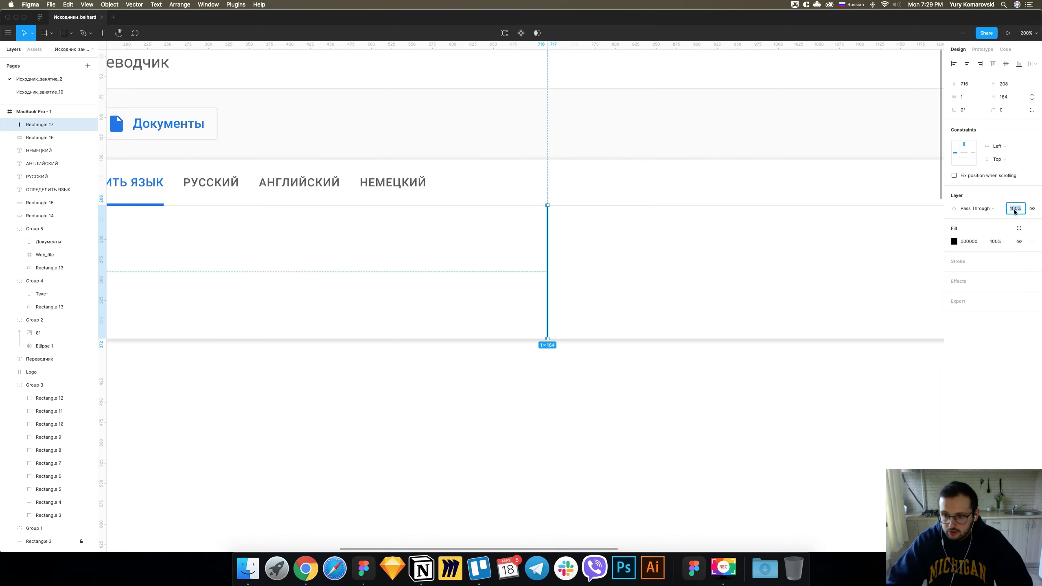
pyautogui.write('8')
pyautogui.press('Return')
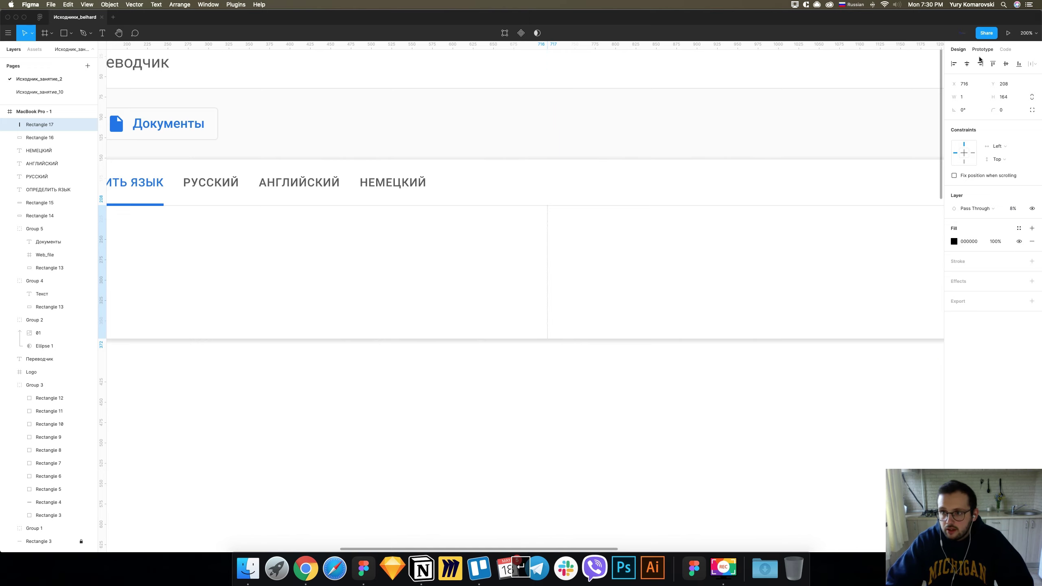
# Centre the divider horizontally in the card and lower its top end by 1 px.
pyautogui.click(968, 65)
pyautogui.click(548, 126)
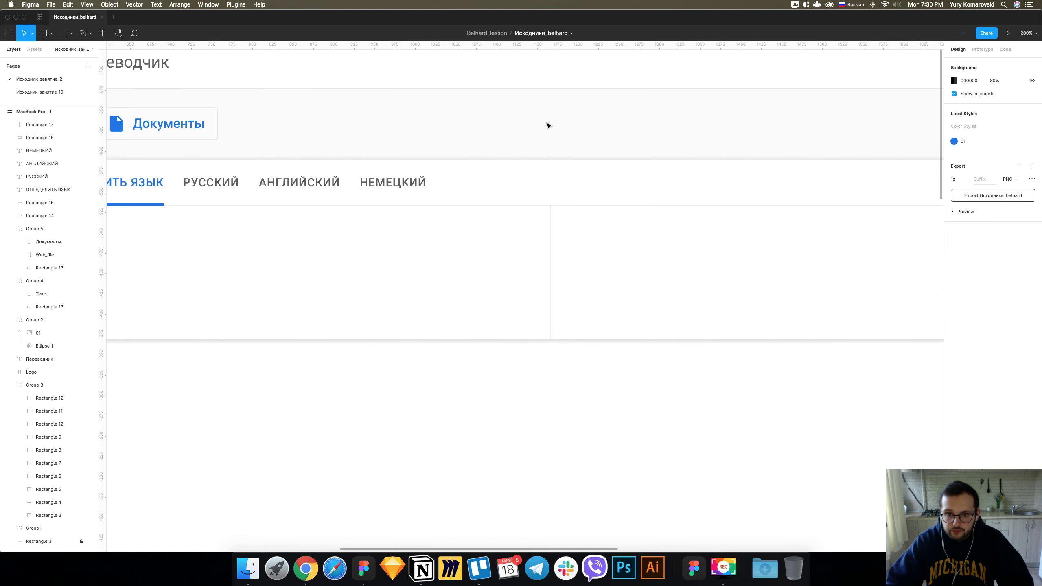
pyautogui.scroll(5, 548, 125)
pyautogui.scroll(5, 548, 124)
pyautogui.scroll(-5, 570, 123)
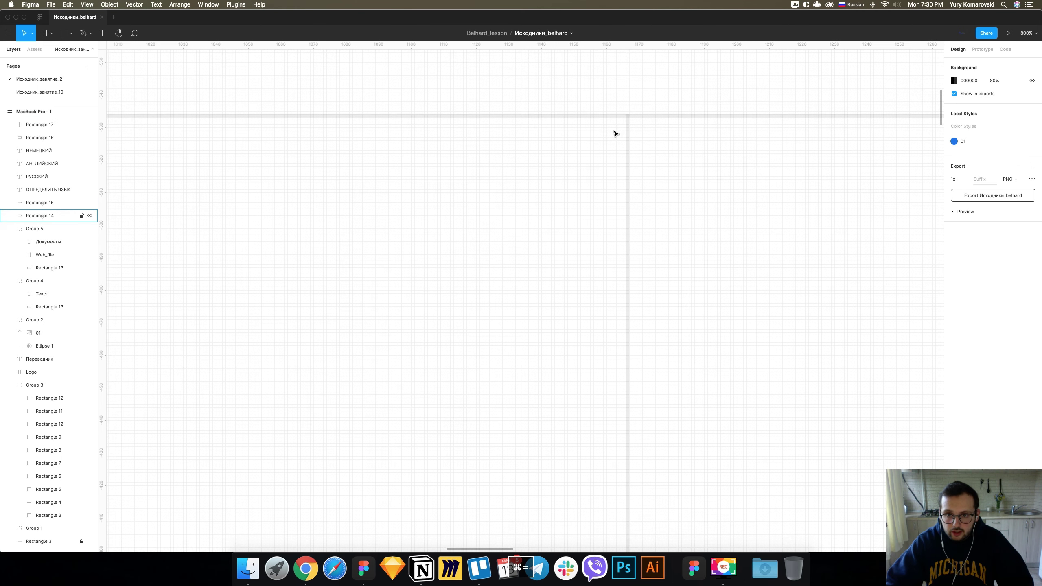
pyautogui.click(628, 123)
pyautogui.moveTo(628, 116); pyautogui.dragTo(628, 117)
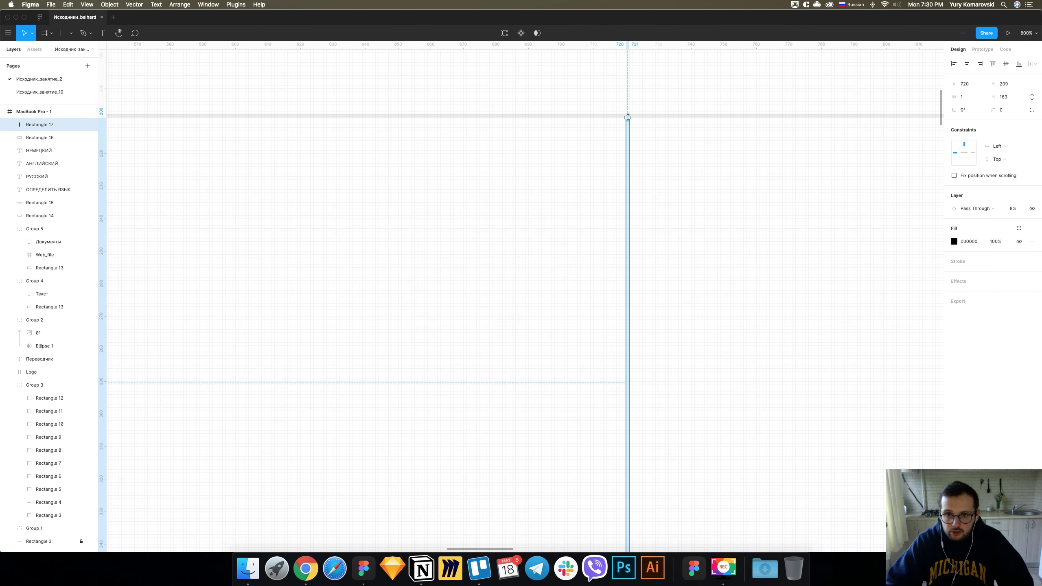
pyautogui.click(623, 98)
pyautogui.press('super+minus')
pyautogui.press('super+minus')
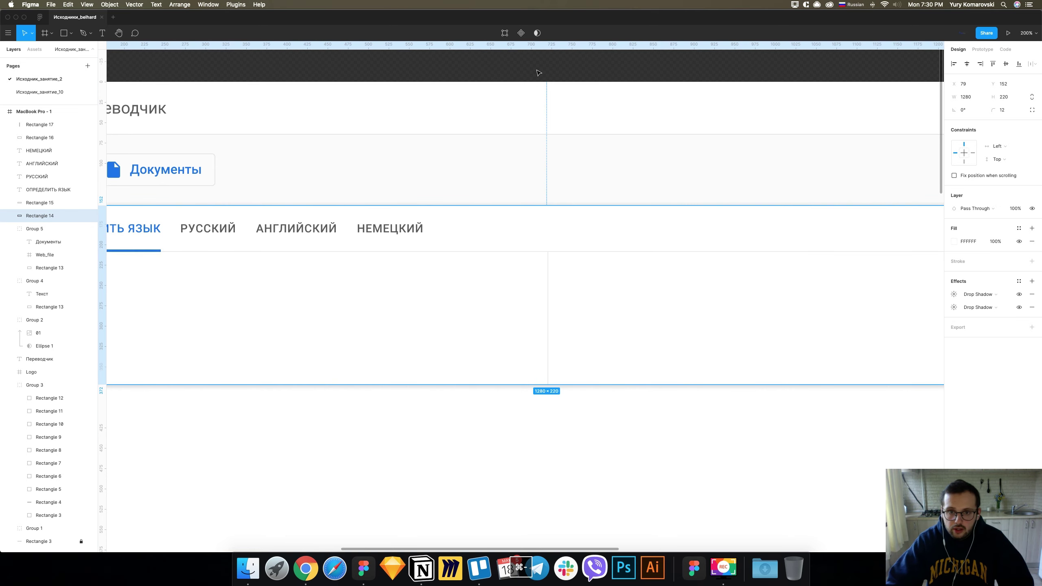
pyautogui.click(534, 62)
pyautogui.press('super+minus')
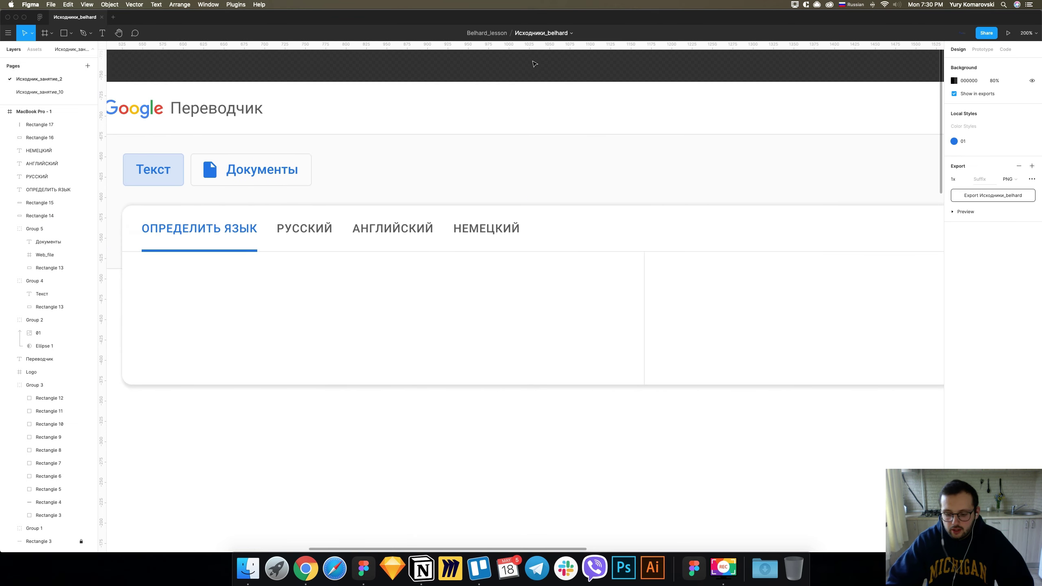
# Copy the Web_expand-arrow icon into MacBook Pro - 1 and place it after НЕМЕЦКИЙ.
pyautogui.scroll(-10, 554, 86)
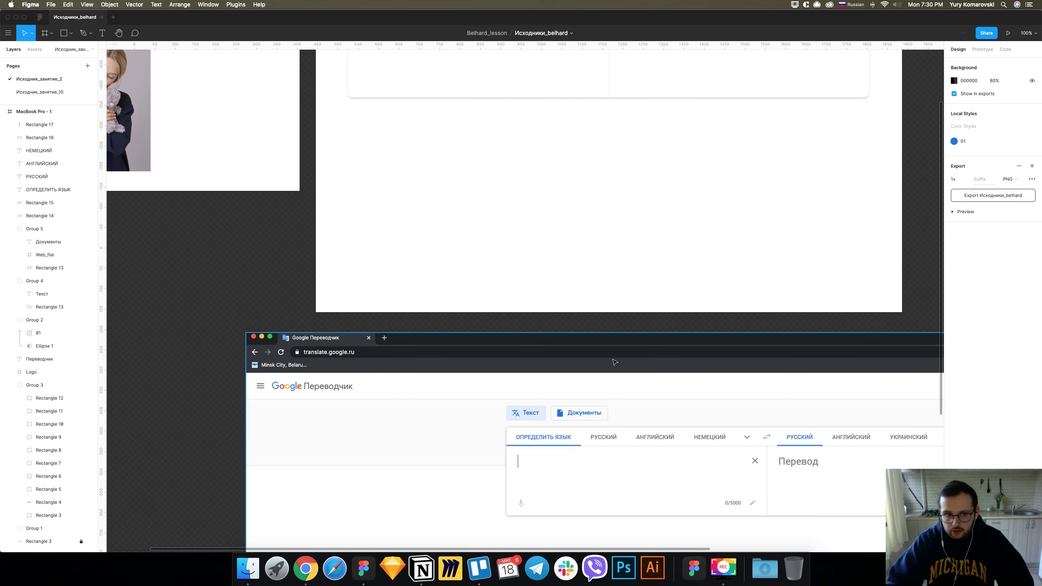
pyautogui.scroll(3, 483, 281)
pyautogui.hscroll(-5, 339, 141)
pyautogui.click(317, 70)
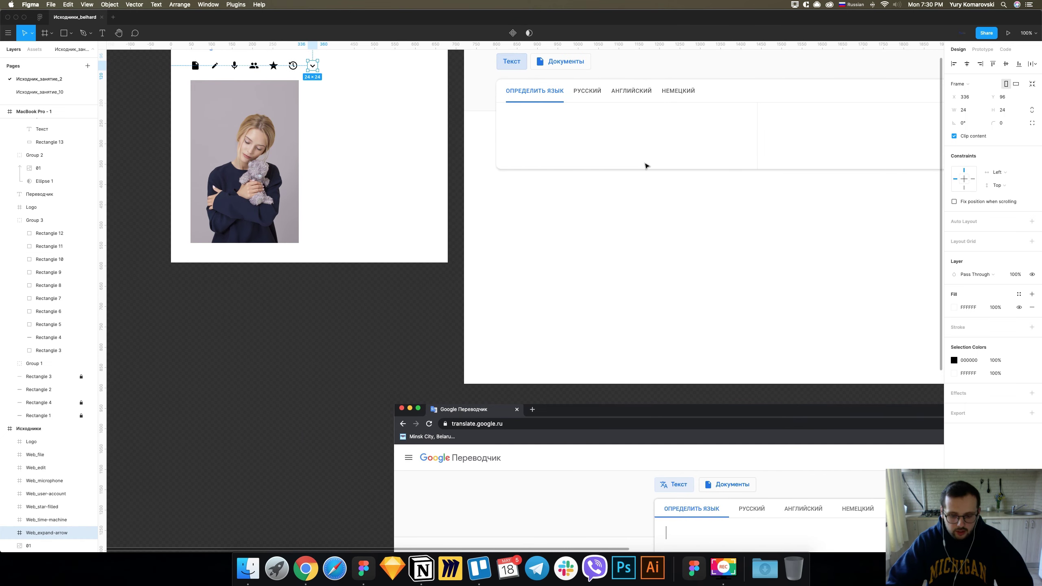
pyautogui.scroll(5, 763, 221)
pyautogui.hscroll(5, 756, 224)
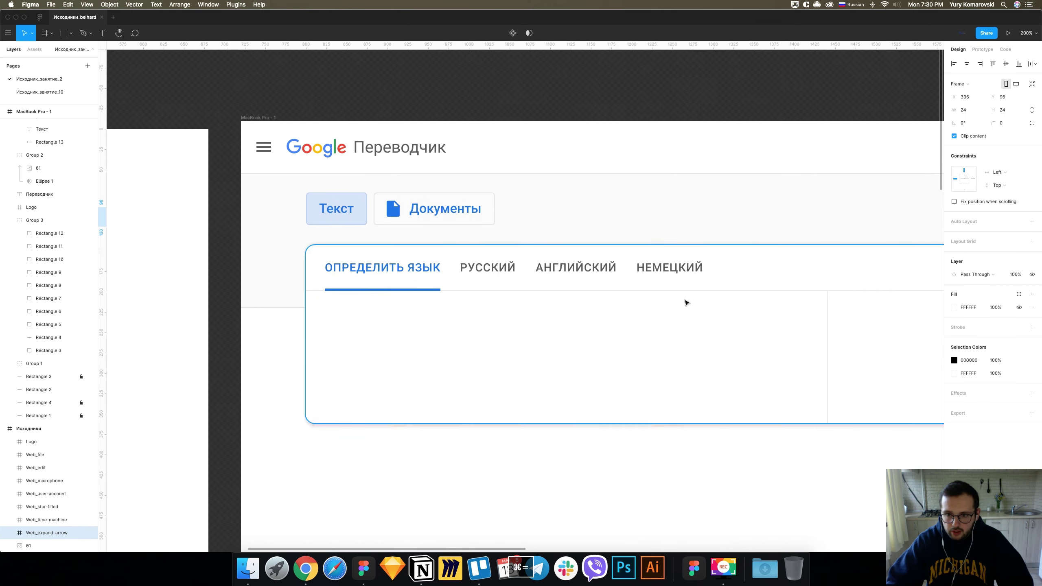
pyautogui.press('super+v')
pyautogui.moveTo(529, 214); pyautogui.dragTo(739, 273)
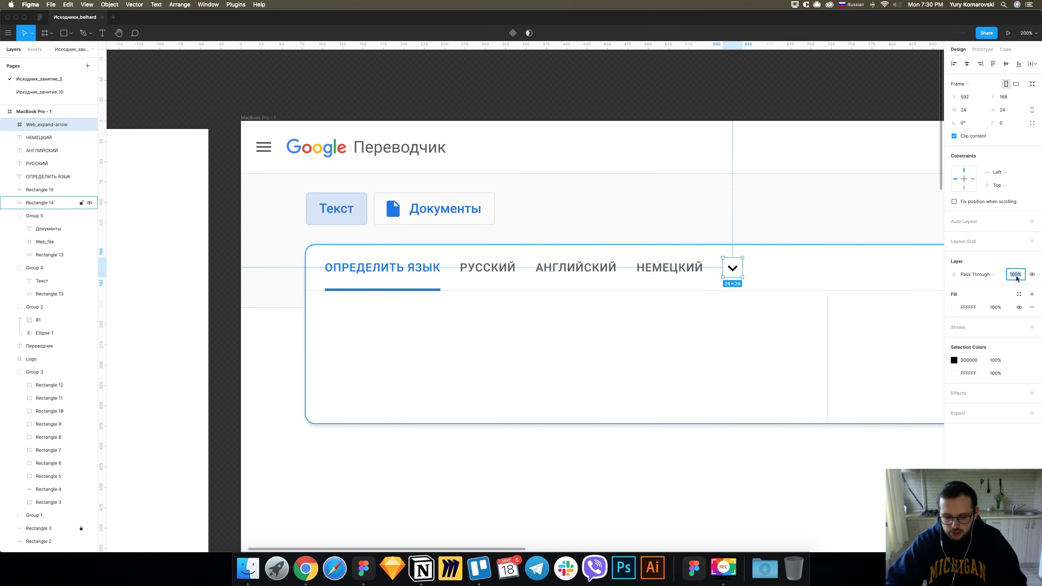
pyautogui.write('64')
# Dim the arrow to 64% opacity and nudge it up 1 px.
pyautogui.press('super+minus')
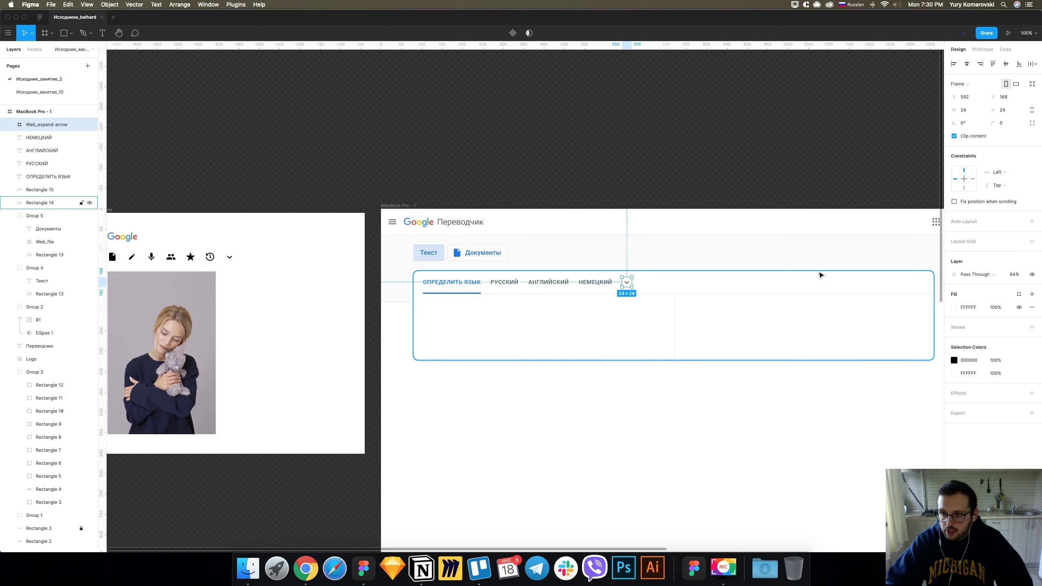
pyautogui.press('super+equal')
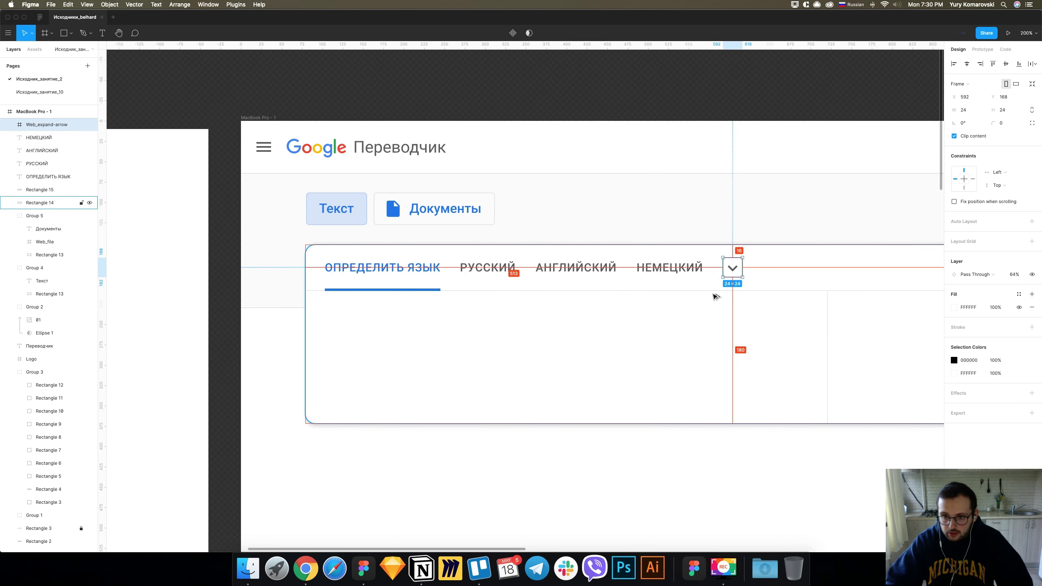
pyautogui.press('Escape')
pyautogui.hscroll(3, 730, 193)
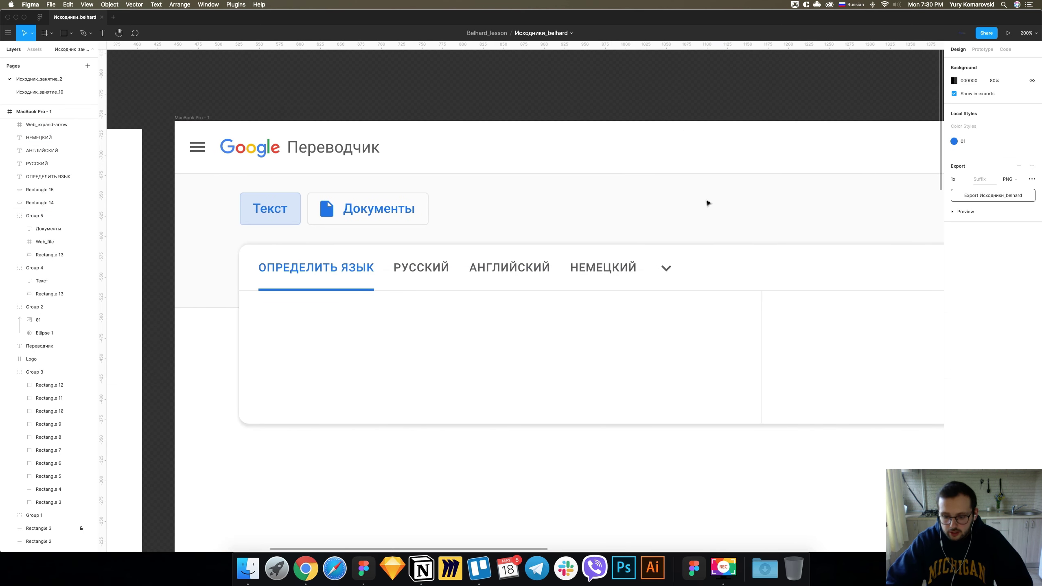
pyautogui.press('super+equal')
pyautogui.hscroll(3, 705, 203)
pyautogui.click(674, 238)
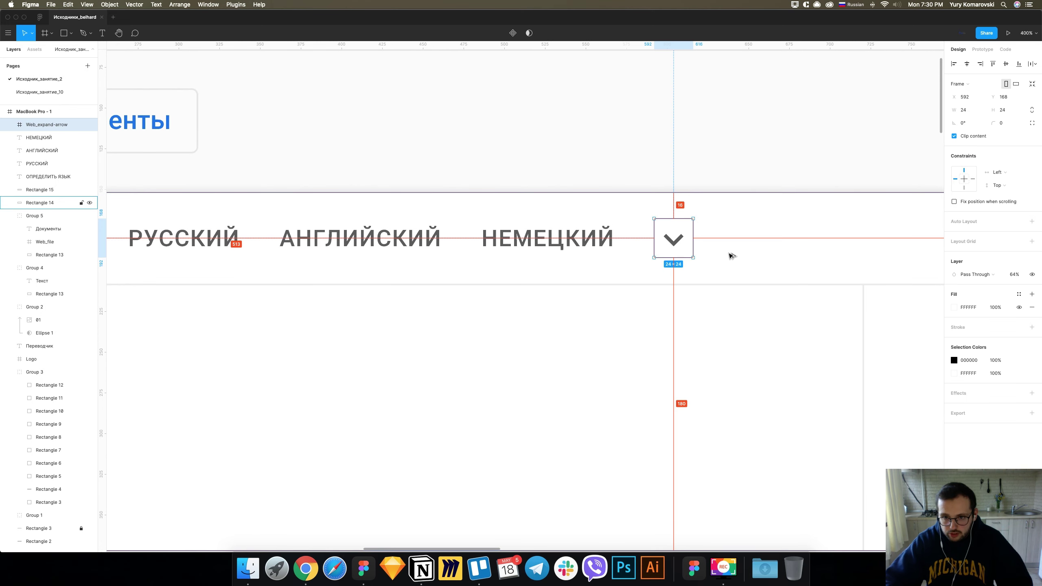
pyautogui.press('Up')
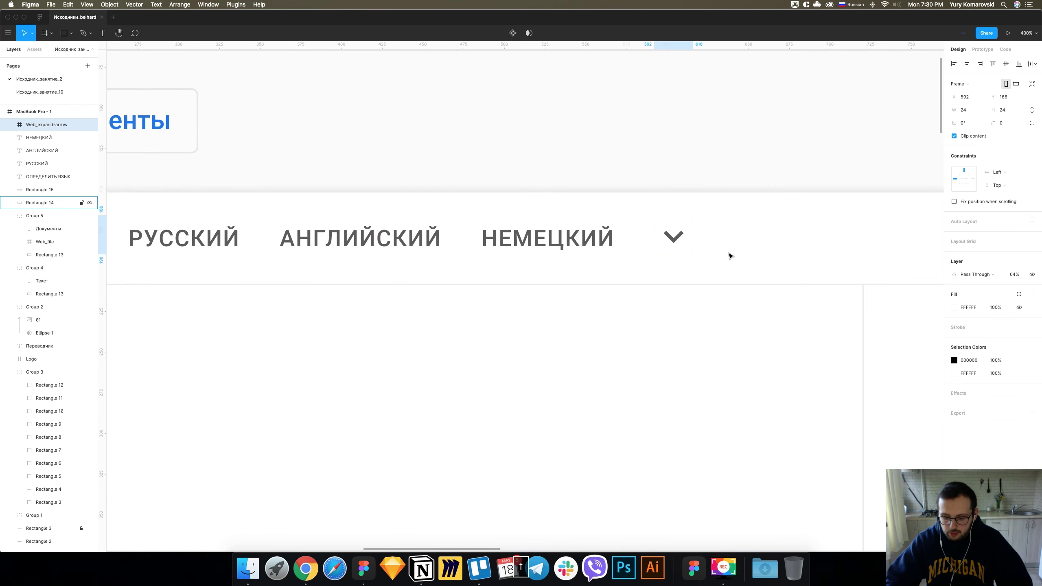
pyautogui.press('super+minus')
pyautogui.press('super+minus')
pyautogui.click(687, 168)
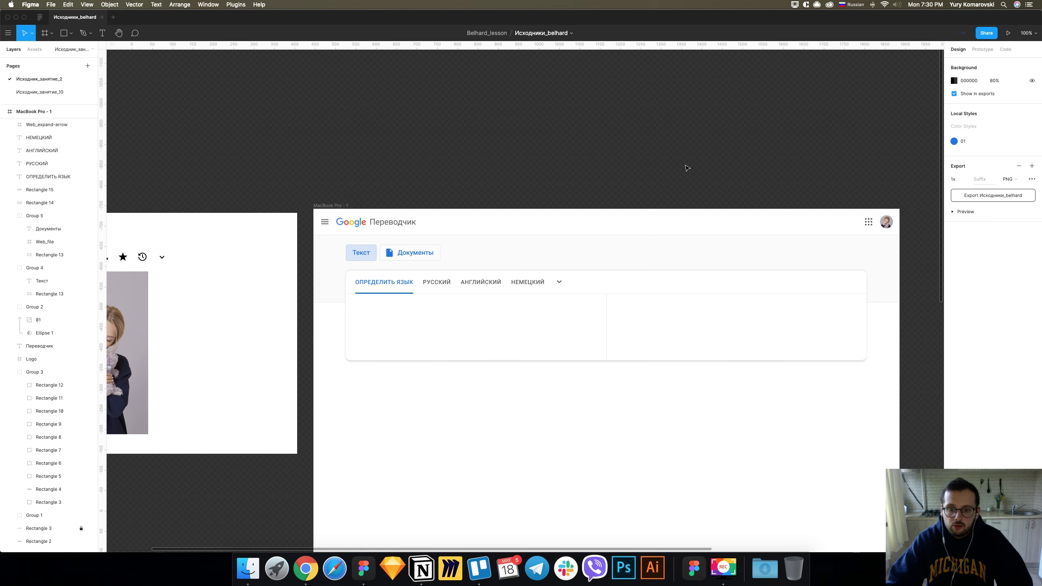
# Group the tab labels, expand arrow and blue underline into one tab row.
pyautogui.press('super+equal')
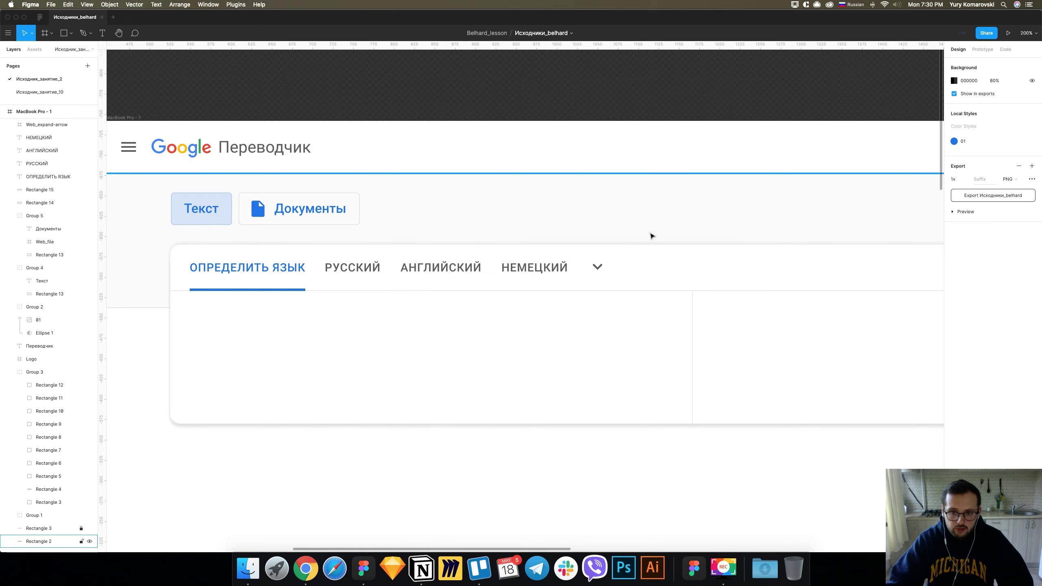
pyautogui.keyDown('shift'); pyautogui.click(604, 267); pyautogui.keyUp('shift')
pyautogui.keyDown('shift'); pyautogui.click(570, 265); pyautogui.keyUp('shift')
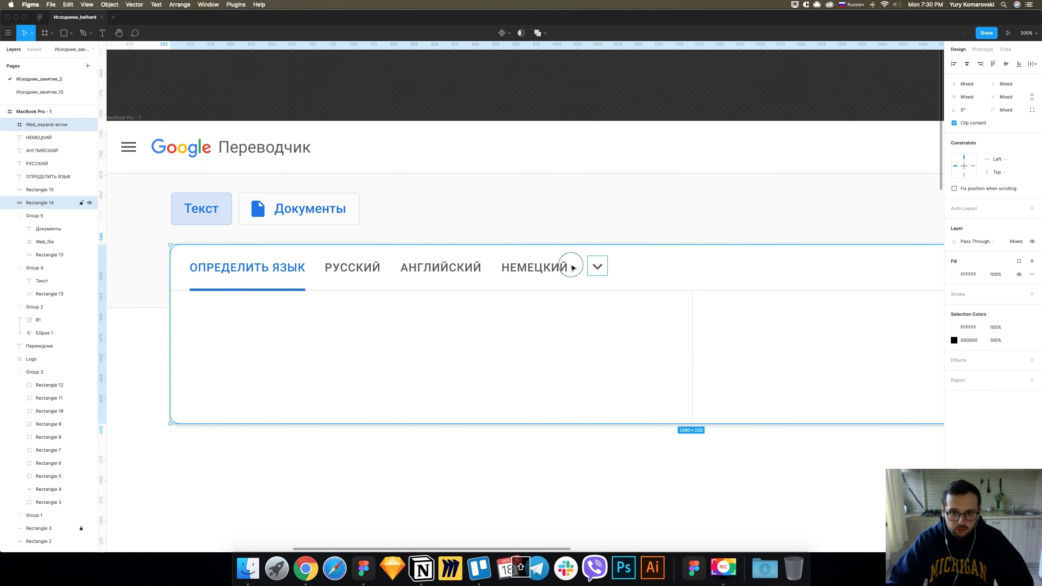
pyautogui.click(591, 242)
pyautogui.click(595, 267)
pyautogui.keyDown('shift'); pyautogui.click(533, 267); pyautogui.keyUp('shift')
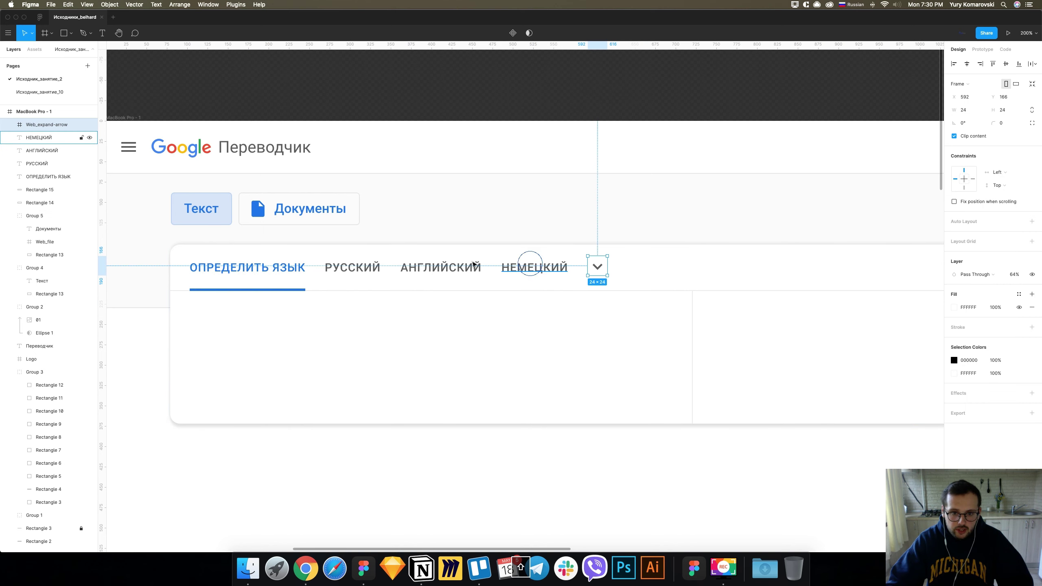
pyautogui.keyDown('shift'); pyautogui.click(441, 266); pyautogui.keyUp('shift')
pyautogui.keyDown('shift'); pyautogui.click(361, 266); pyautogui.keyUp('shift')
pyautogui.keyDown('shift'); pyautogui.click(295, 270); pyautogui.keyUp('shift')
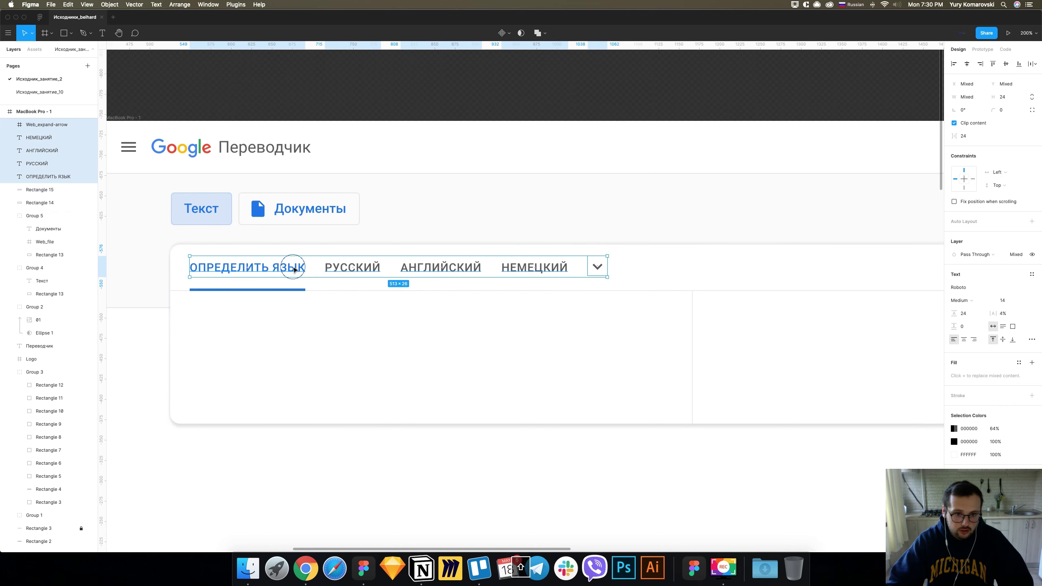
pyautogui.keyDown('shift'); pyautogui.click(293, 290); pyautogui.keyUp('shift')
pyautogui.press('super+g')
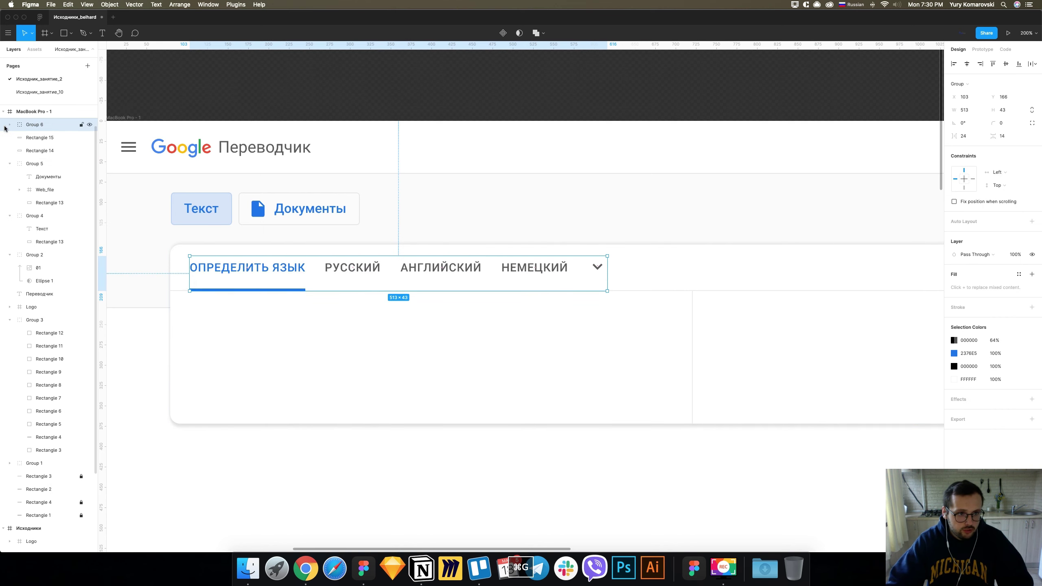
# Duplicate the tab row group and move the copy into the card's right half.
pyautogui.press('super+c')
pyautogui.press('super+v')
pyautogui.moveTo(246, 272); pyautogui.dragTo(721, 273)
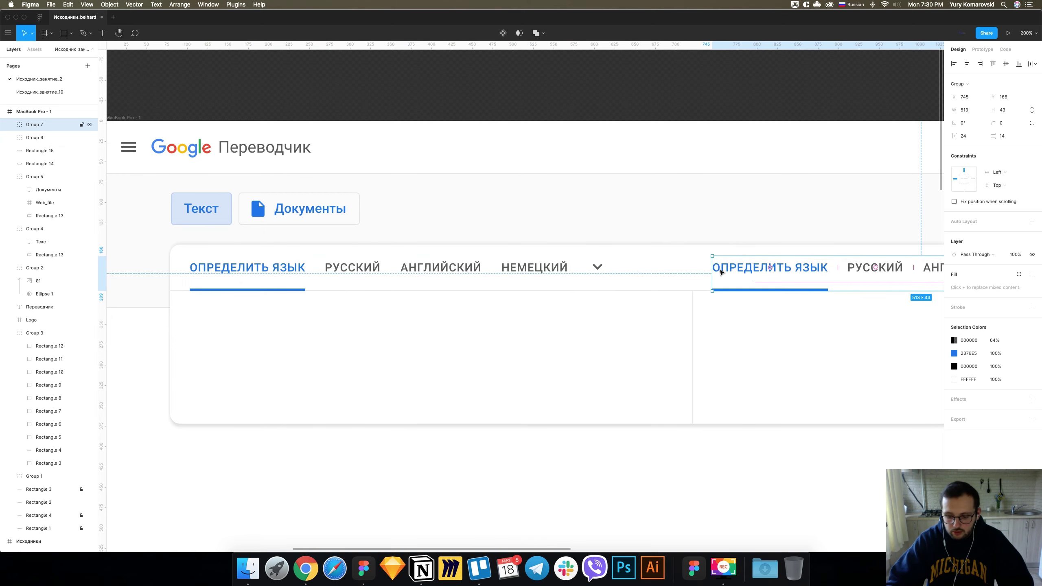
pyautogui.hotkey('shift', '0')
pyautogui.scroll(-10, 721, 271)
pyautogui.hscroll(3, 697, 272)
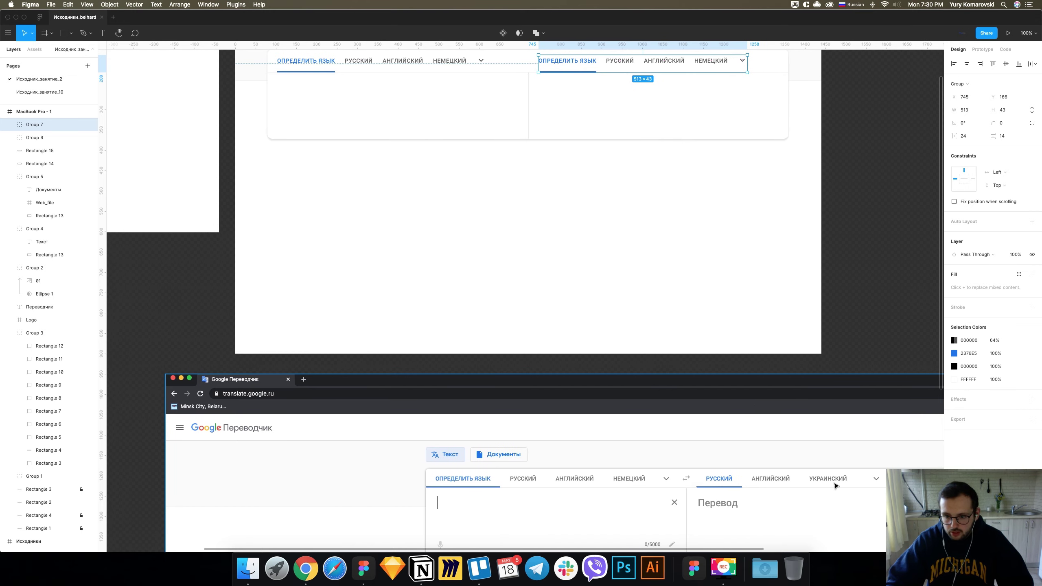
pyautogui.scroll(-5, 646, 272)
pyautogui.scroll(5, 639, 270)
pyautogui.scroll(-3, 533, 328)
pyautogui.press('alt')
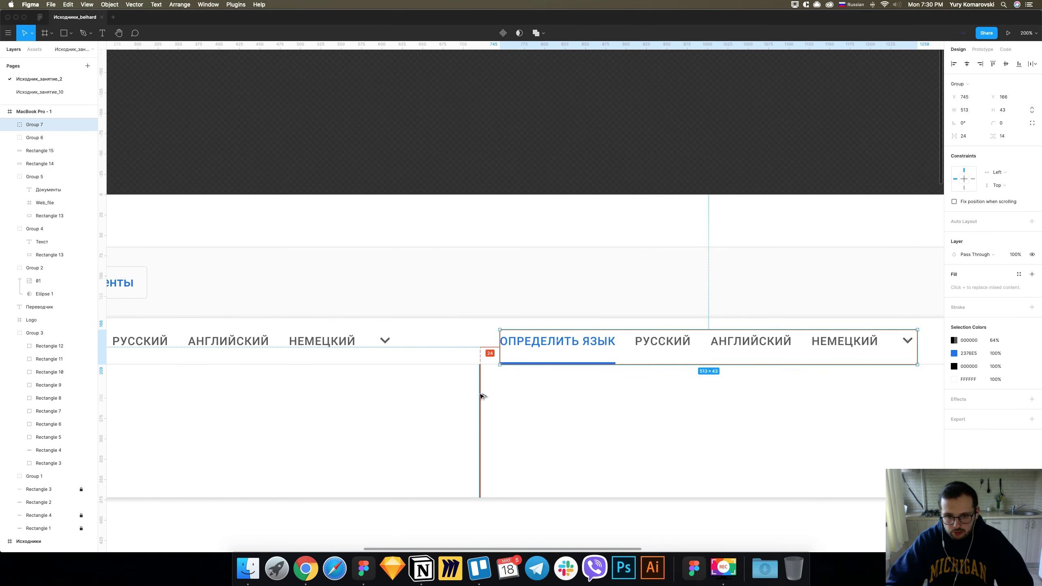
pyautogui.press('super+minus')
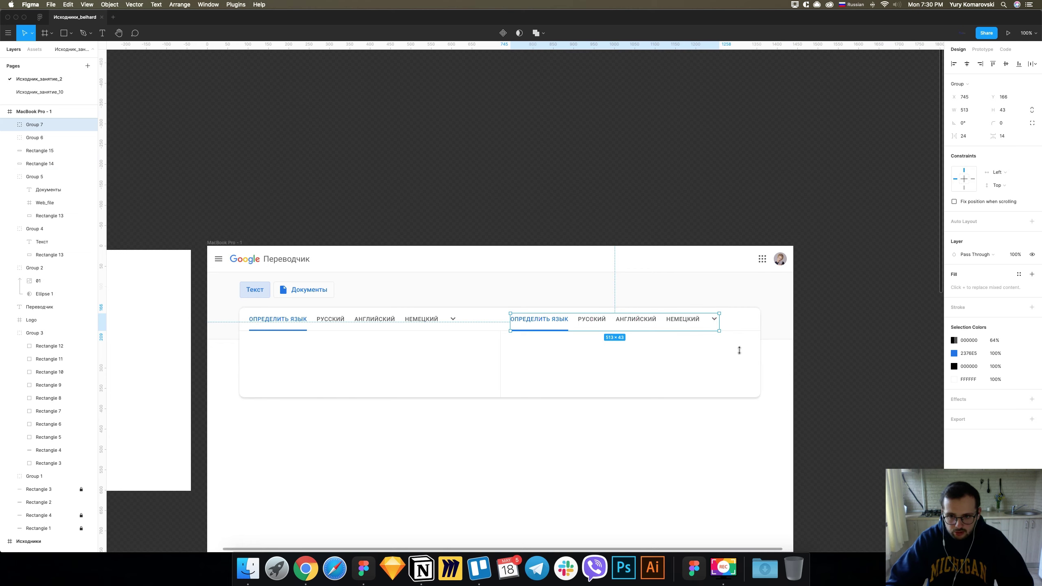
pyautogui.scroll(-3, 738, 349)
pyautogui.click(465, 132)
pyautogui.scroll(-10, 476, 168)
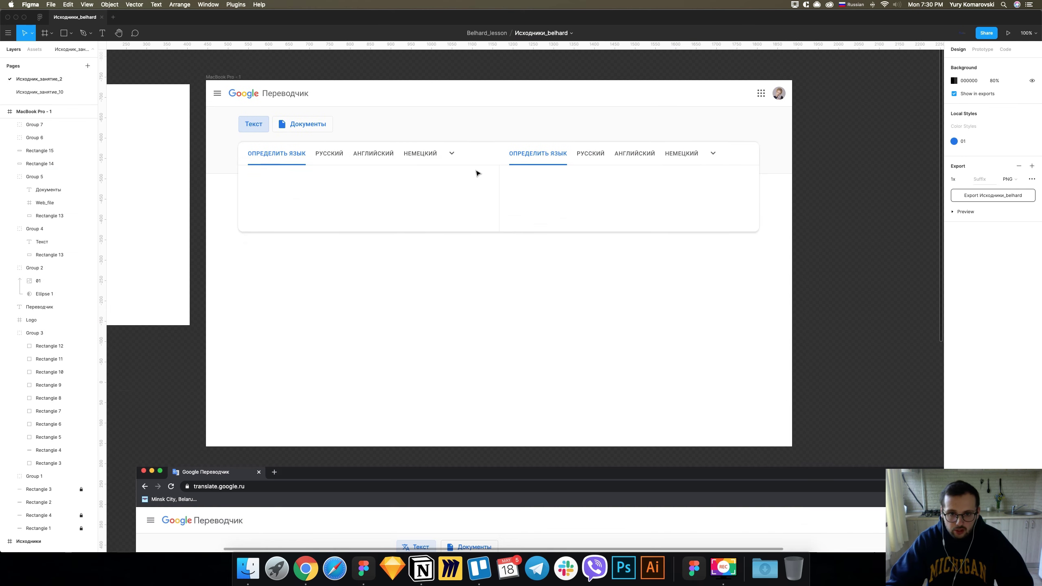
pyautogui.scroll(-5, 698, 396)
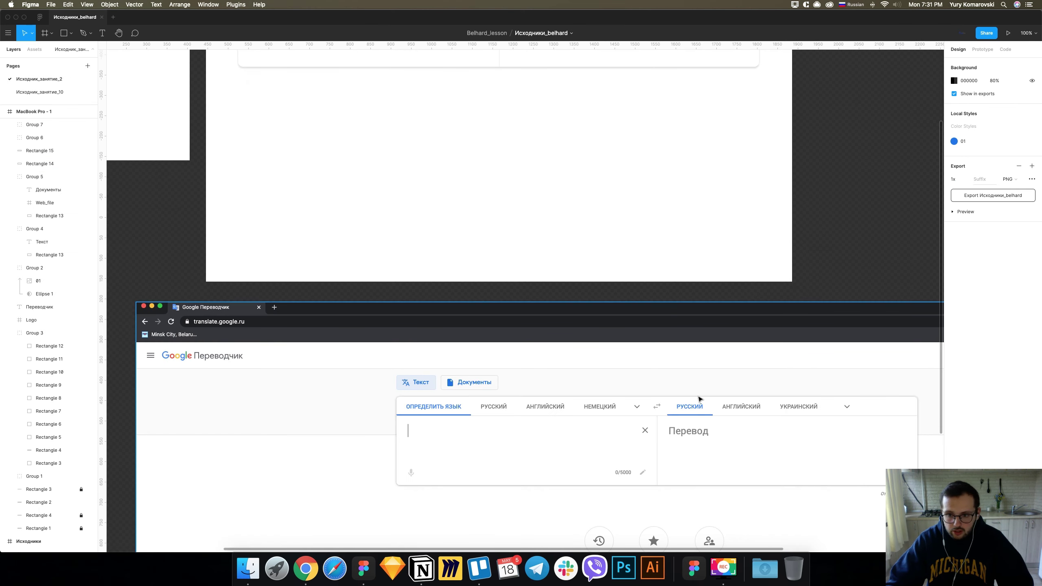
pyautogui.scroll(6, 646, 271)
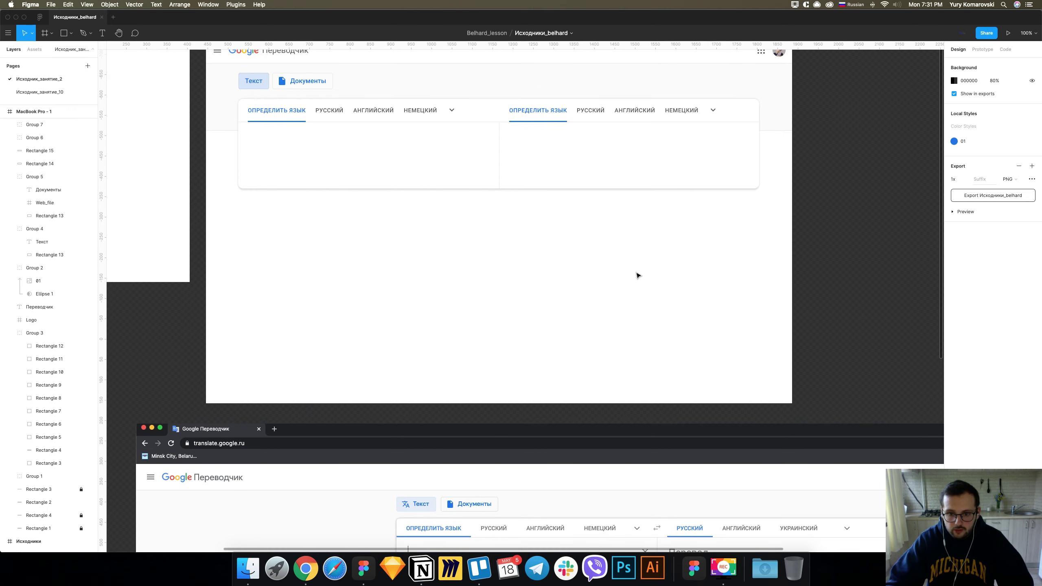
pyautogui.scroll(-2, 637, 275)
pyautogui.scroll(-3, 674, 487)
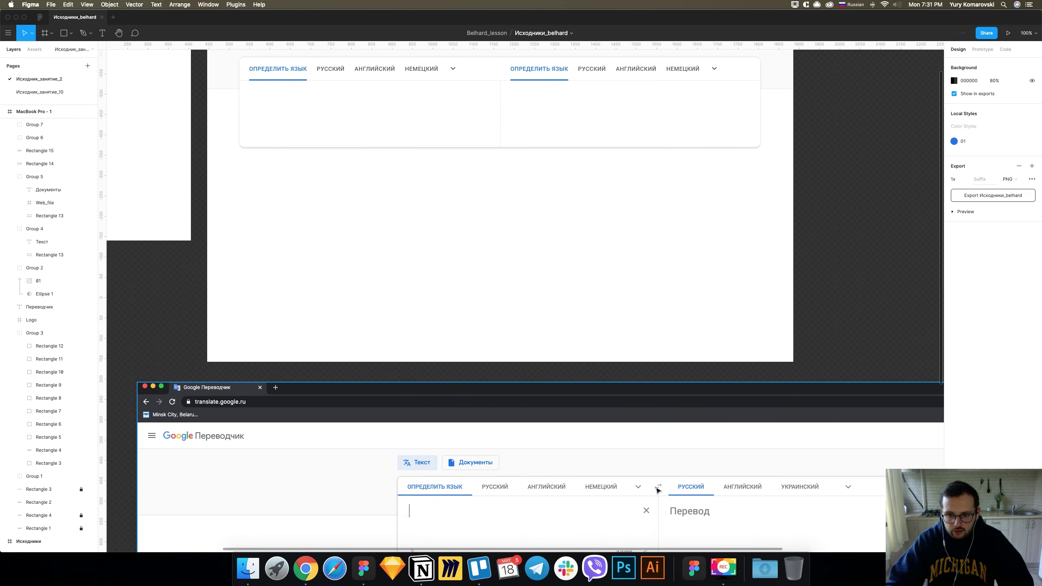
pyautogui.scroll(1, 660, 491)
pyautogui.scroll(-2, 656, 488)
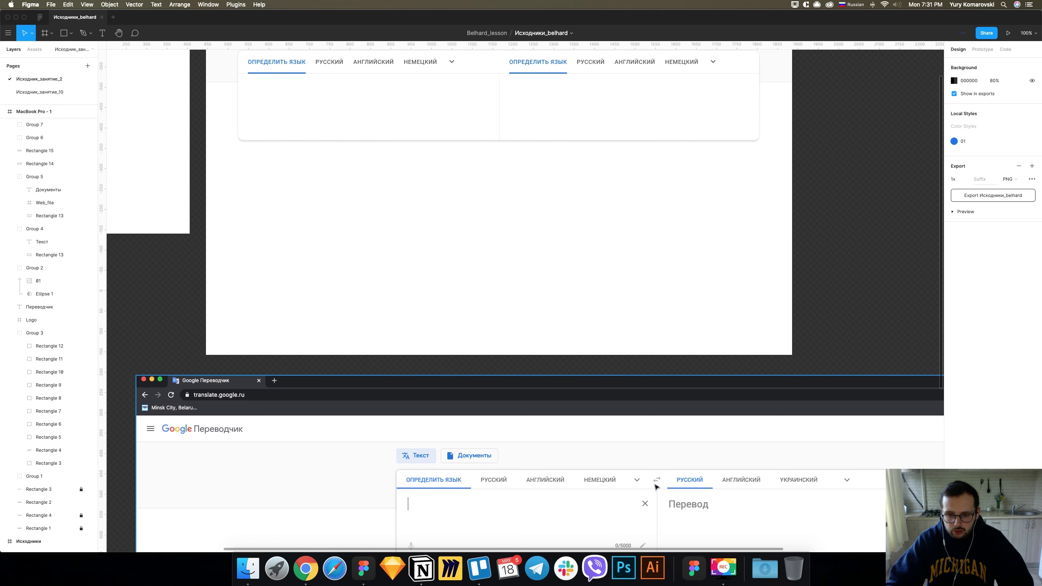
pyautogui.hscroll(-14, 492, 372)
pyautogui.scroll(6, 492, 371)
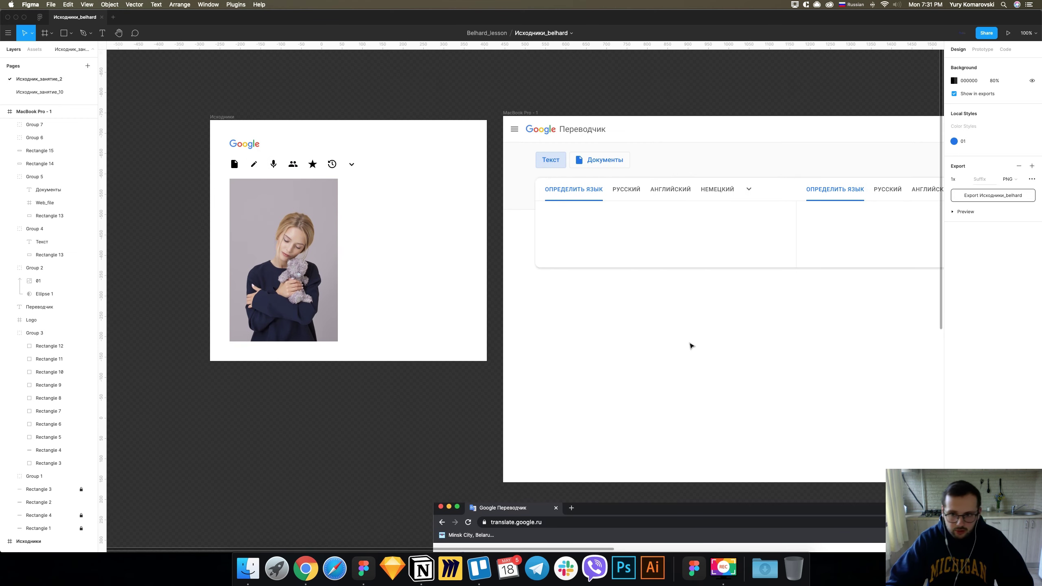
pyautogui.hscroll(11, 679, 337)
pyautogui.hscroll(2, 679, 337)
pyautogui.scroll(-2, 679, 337)
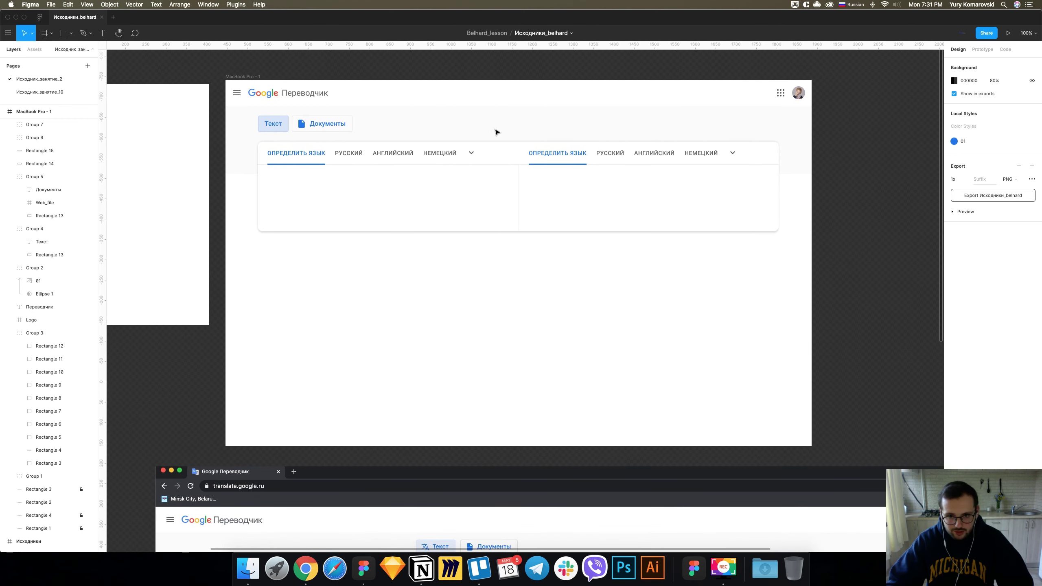
pyautogui.scroll(-8, 715, 490)
pyautogui.scroll(7, 683, 408)
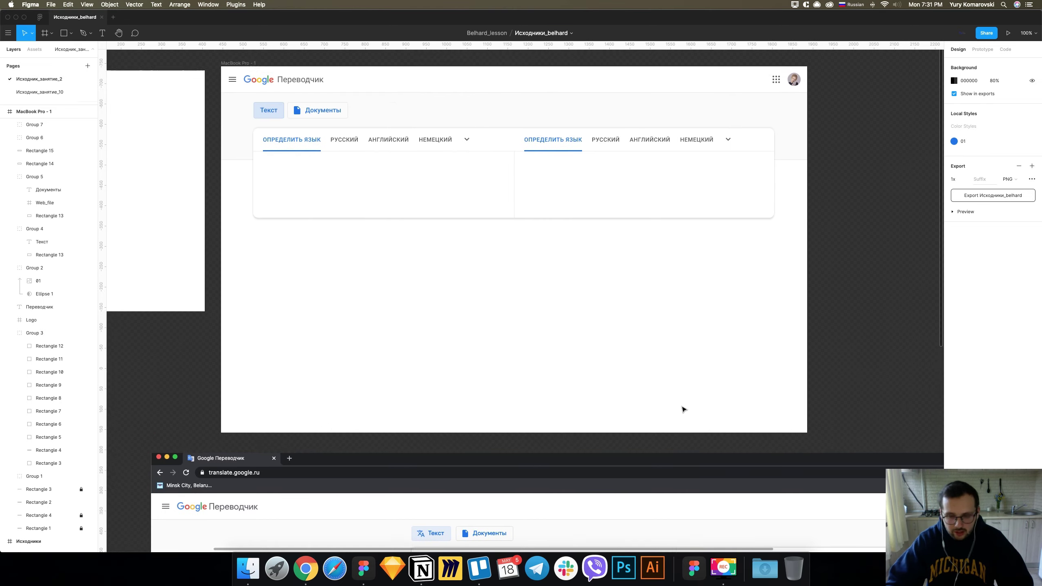
pyautogui.scroll(6, 681, 409)
pyautogui.scroll(5, 681, 409)
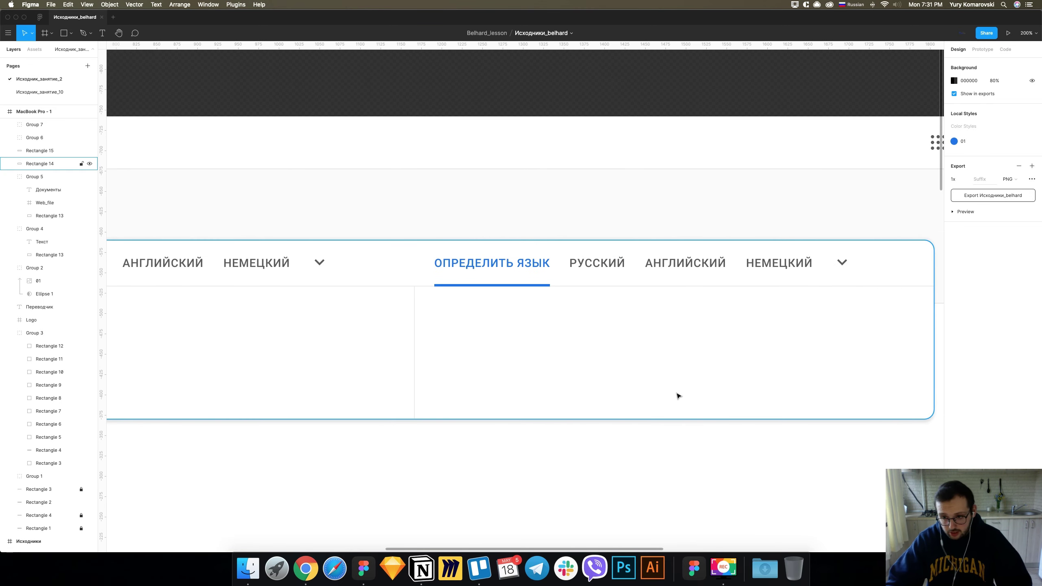
# Nudge the right-hand language tab bar (Group 7) slightly to the right.
pyautogui.click(453, 269)
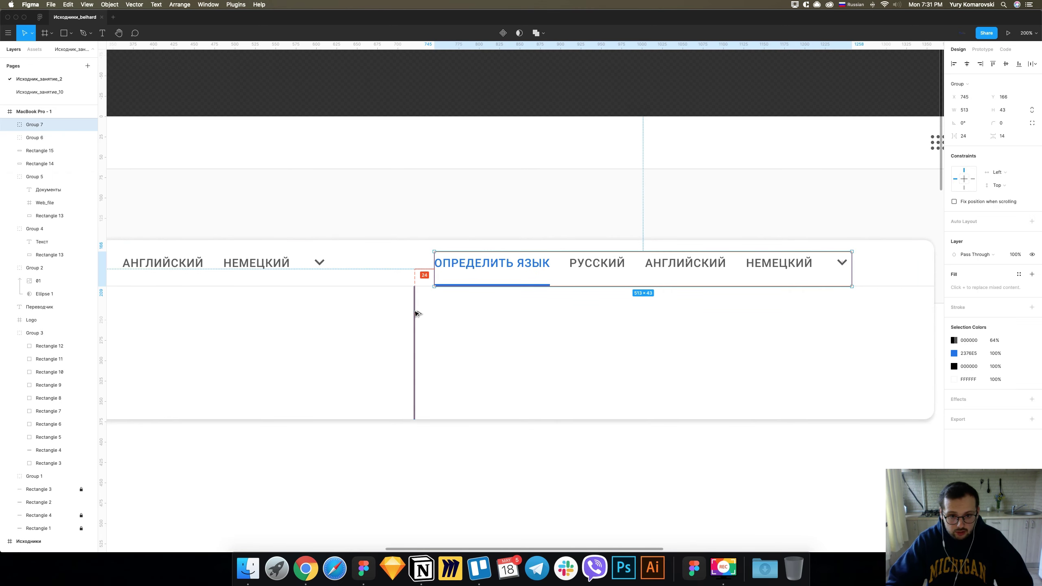
pyautogui.hotkey('shift', 'Right')
pyautogui.hotkey('shift', 'Right')
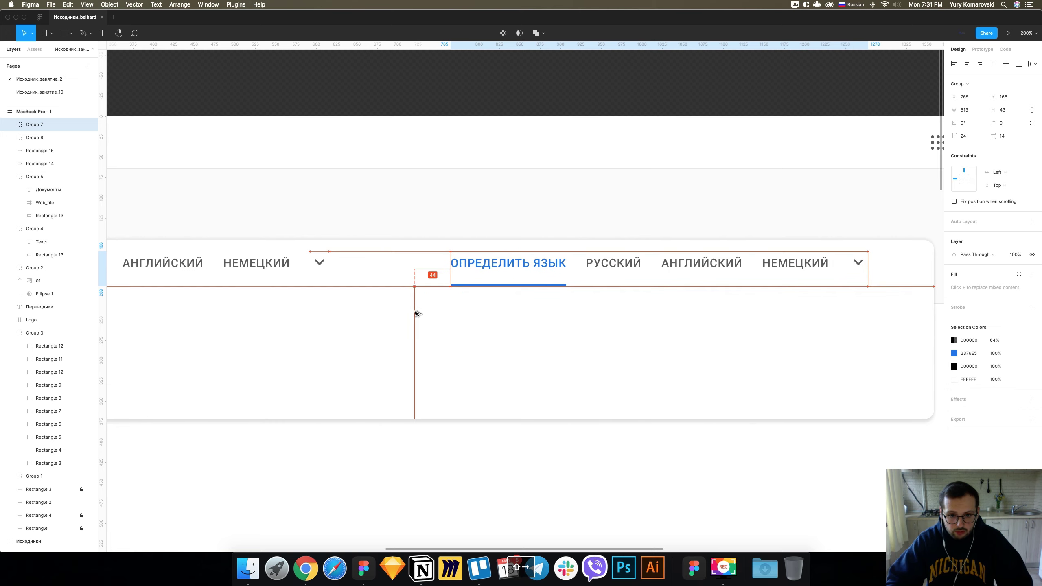
pyautogui.press('Left')
pyautogui.press('Left')
pyautogui.press('Left')
pyautogui.press('Left')
pyautogui.hotkey('shift', '0')
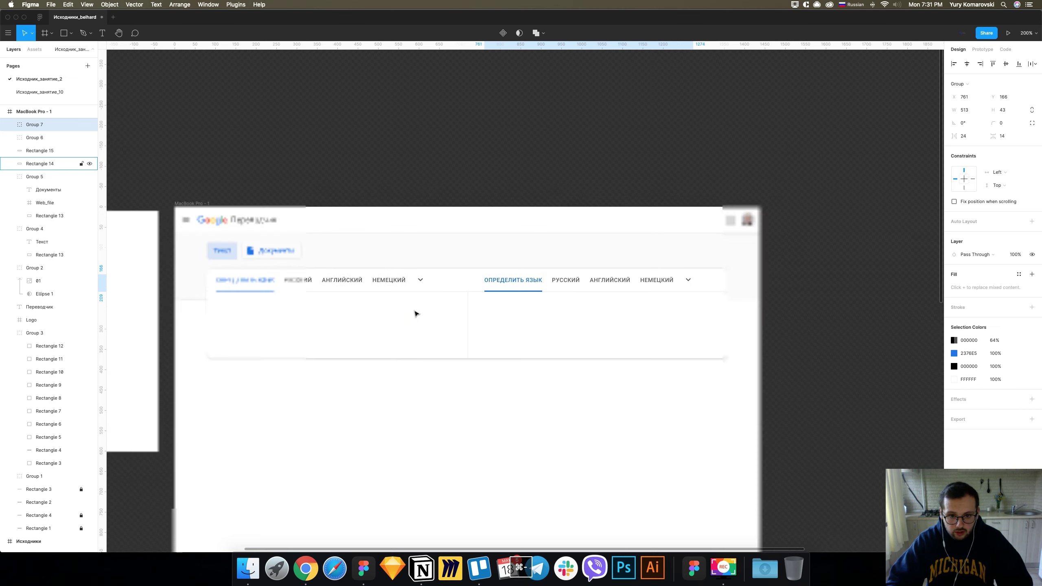
pyautogui.click(591, 159)
# Copy the Web_microphone icon from Исходники and paste it into the translator card.
pyautogui.scroll(-1, 589, 173)
pyautogui.hscroll(-2, 586, 170)
pyautogui.scroll(-3, 587, 170)
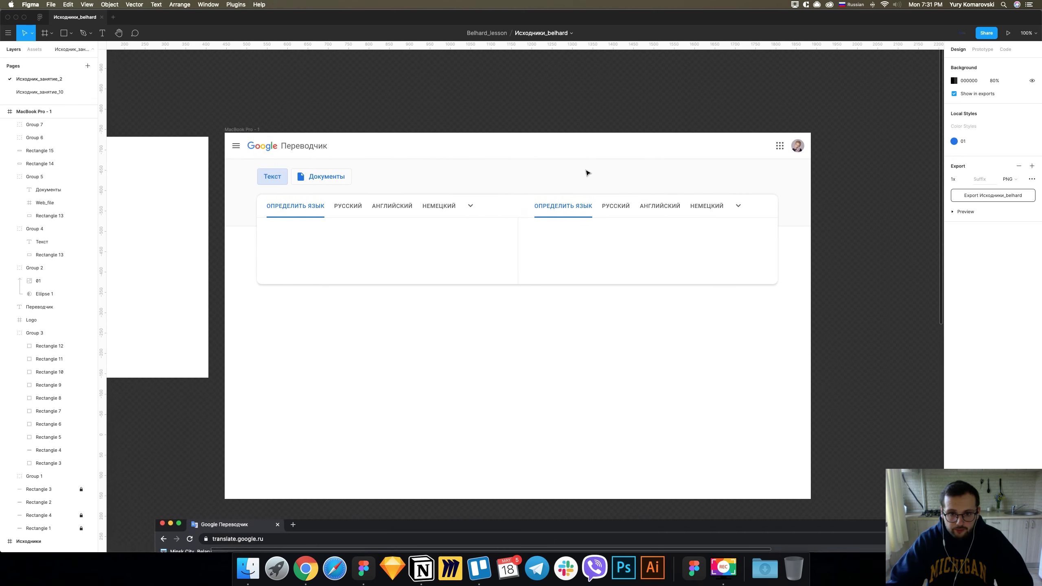
pyautogui.scroll(-2, 586, 177)
pyautogui.scroll(-2, 594, 197)
pyautogui.scroll(-2, 598, 206)
pyautogui.scroll(-3, 627, 306)
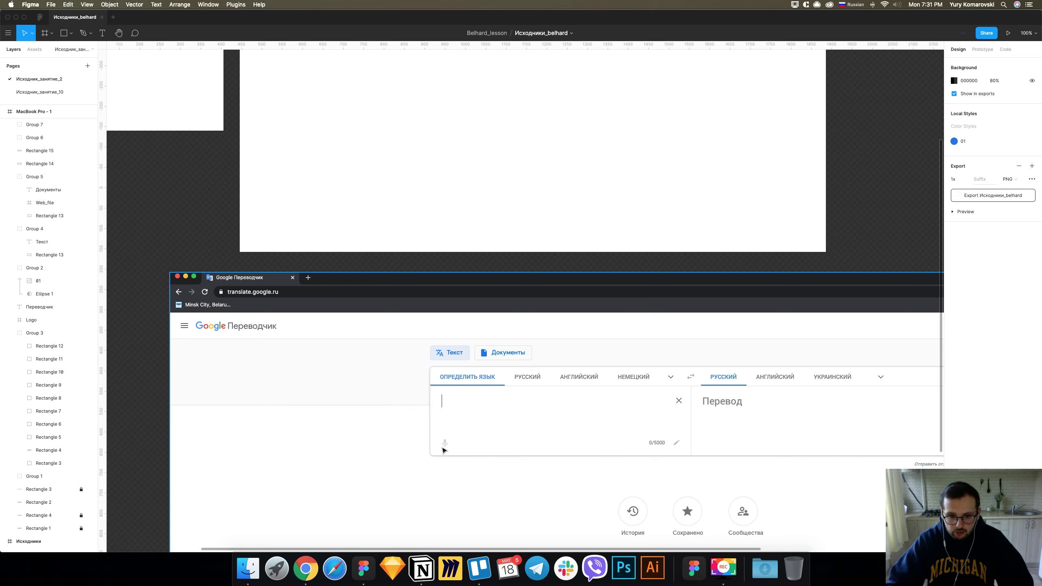
pyautogui.scroll(4, 491, 389)
pyautogui.scroll(4, 519, 361)
pyautogui.hscroll(-12, 519, 361)
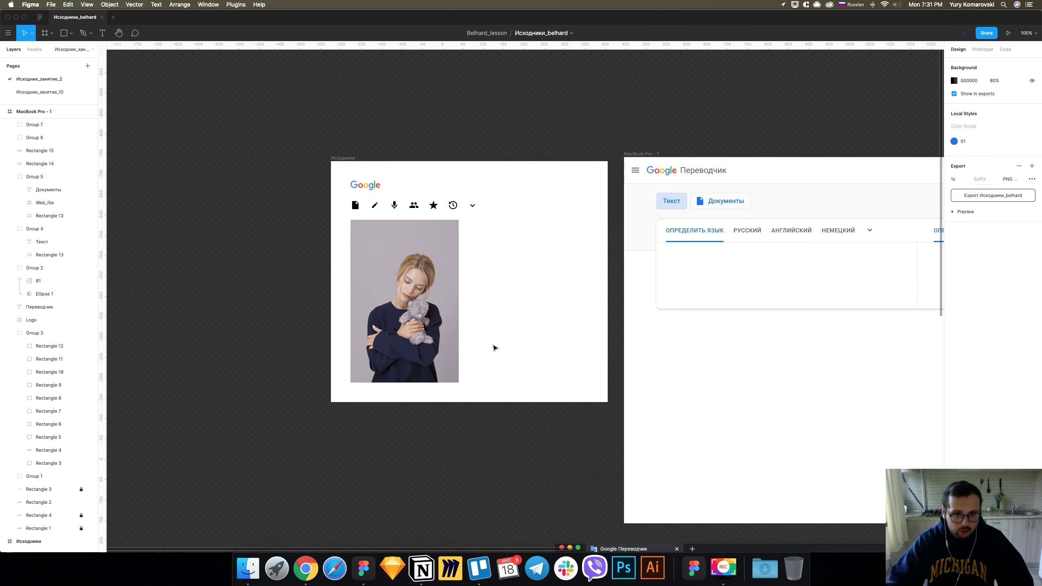
pyautogui.click(395, 205)
pyautogui.press('super+c')
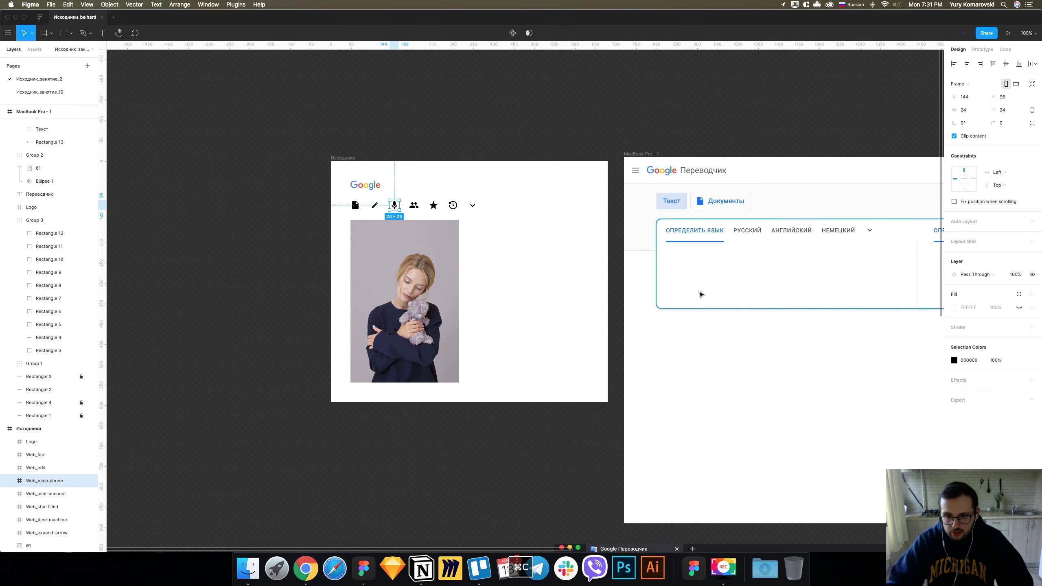
pyautogui.click(699, 293)
pyautogui.press('super+v')
# Dim the microphone to 16% opacity and place it at the input area's bottom-left.
pyautogui.hotkey('shift', 'Down')
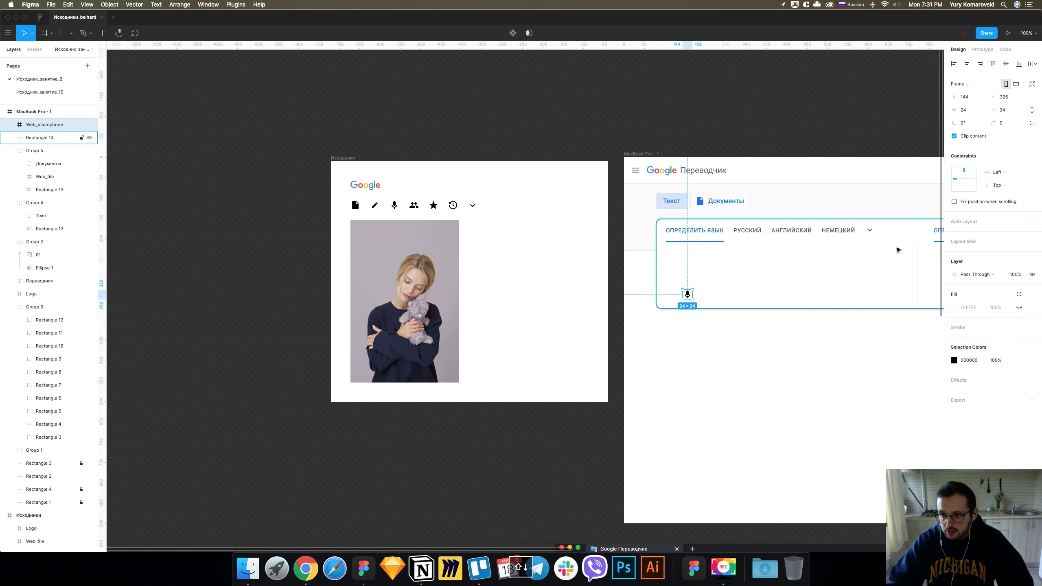
pyautogui.scroll(-10, 693, 437)
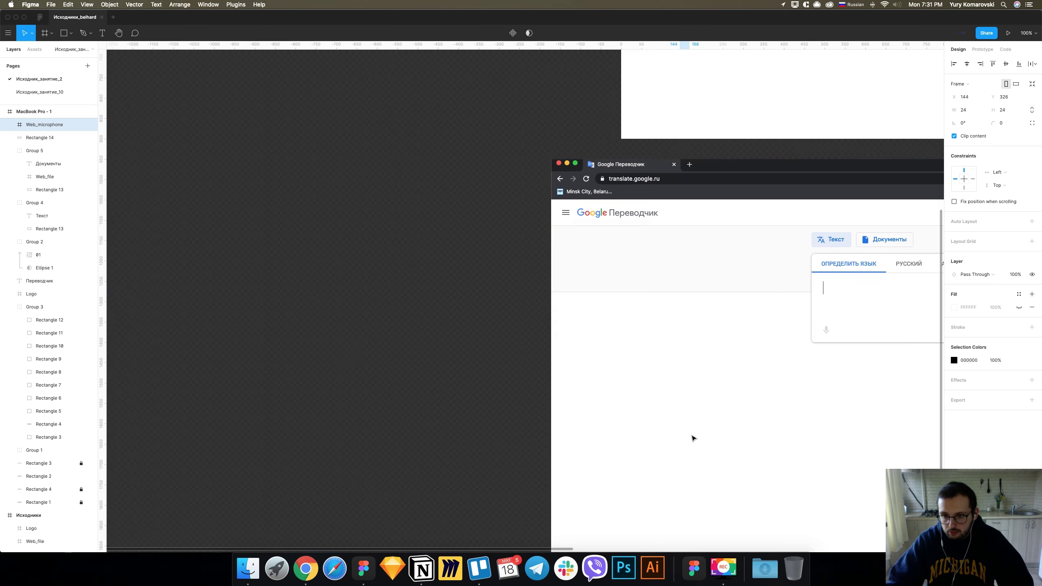
pyautogui.scroll(8, 693, 437)
pyautogui.hscroll(3, 902, 328)
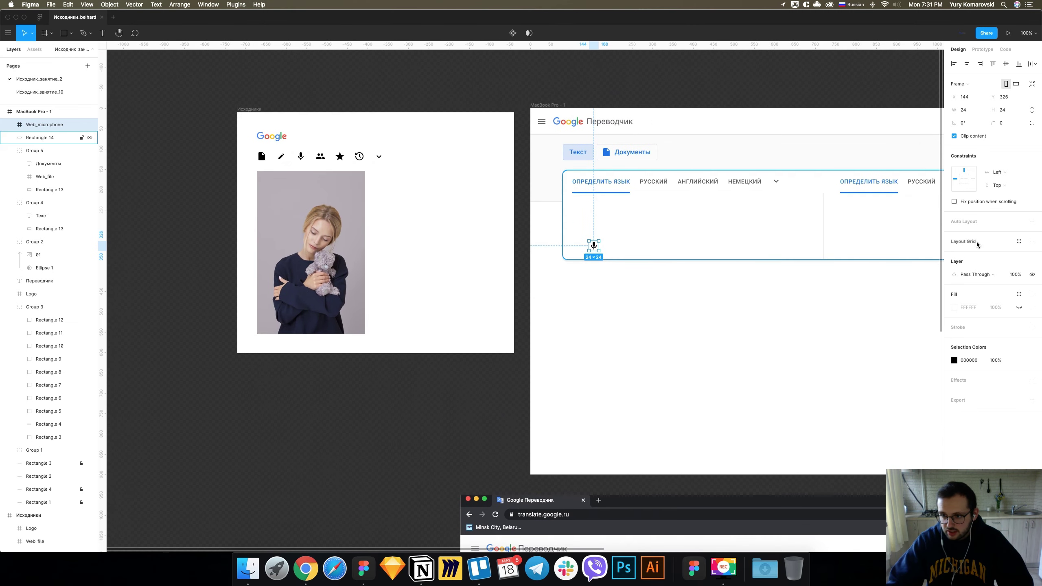
pyautogui.click(1016, 274)
pyautogui.write('16')
pyautogui.press('Return')
pyautogui.scroll(5, 522, 298)
pyautogui.moveTo(665, 196); pyautogui.dragTo(634, 201)
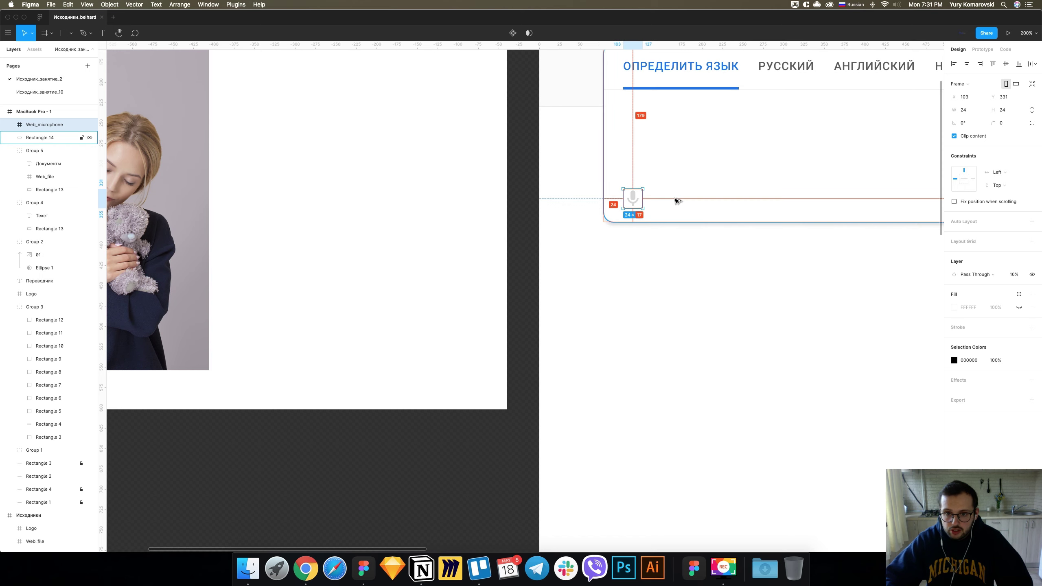
pyautogui.press('Up')
pyautogui.press('Up')
pyautogui.press('Up')
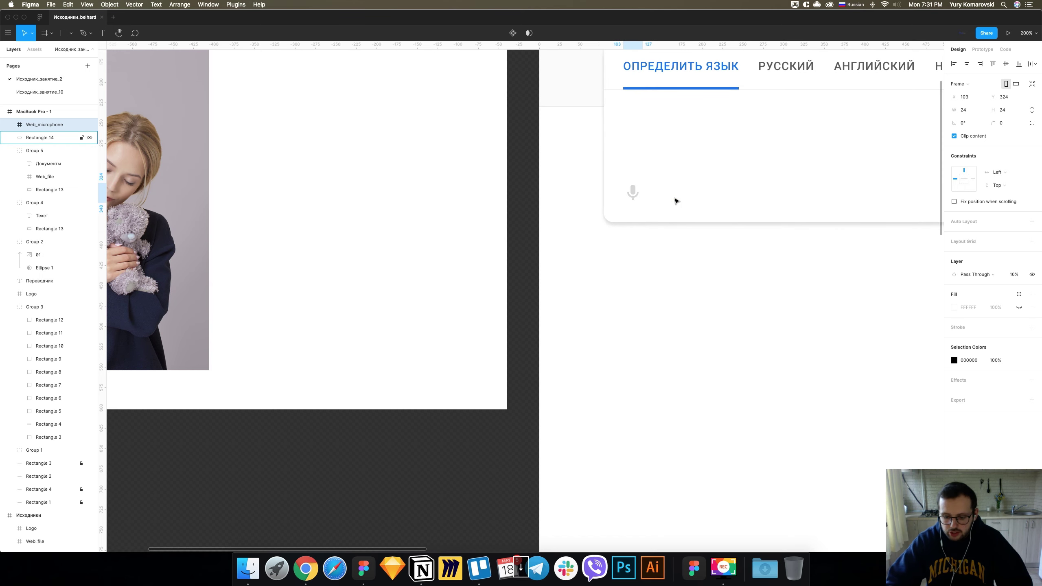
pyautogui.hotkey('shift', '0')
# Find and select the Web_edit pencil icon in the source frame.
pyautogui.scroll(-5, 664, 217)
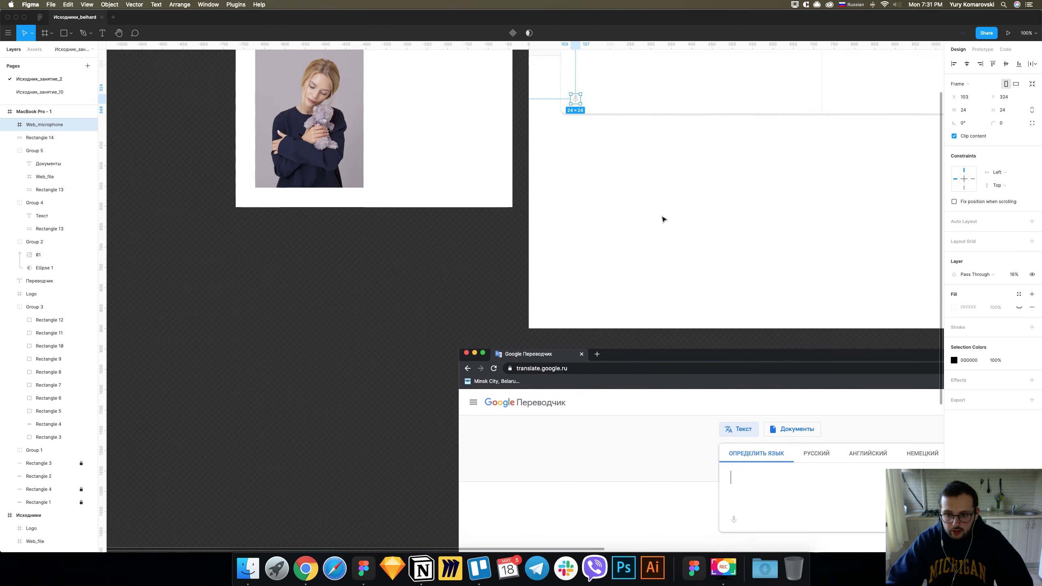
pyautogui.hscroll(5, 664, 218)
pyautogui.scroll(-2, 664, 219)
pyautogui.scroll(5, 665, 216)
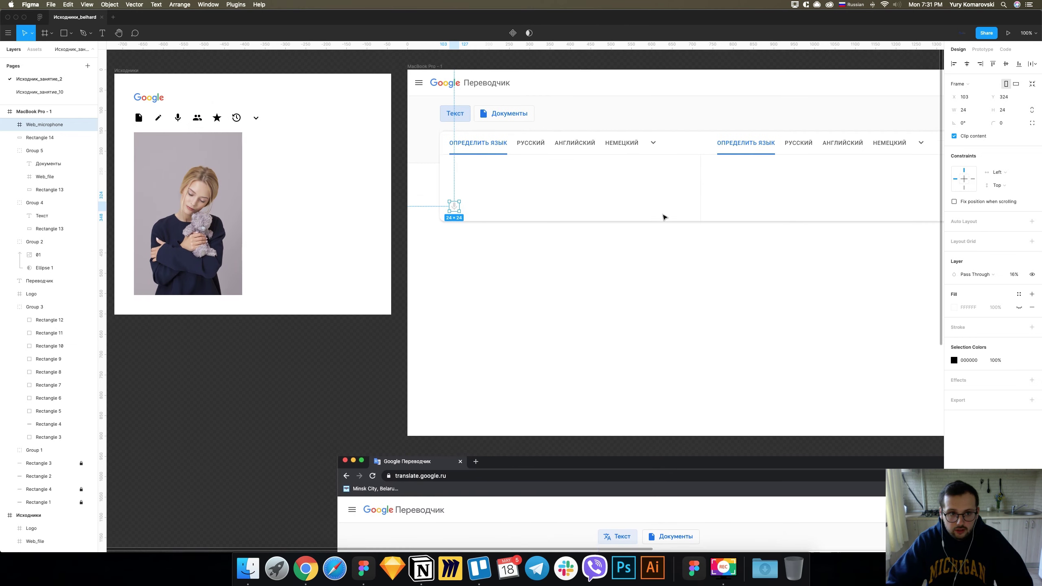
pyautogui.scroll(-3, 665, 216)
pyautogui.scroll(-5, 676, 242)
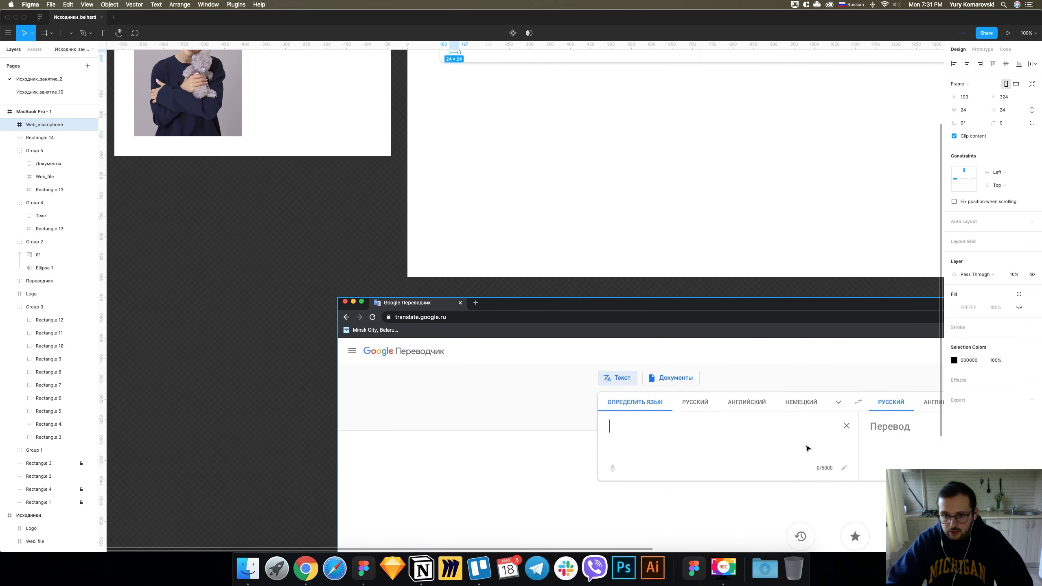
pyautogui.scroll(5, 575, 251)
pyautogui.hscroll(-5, 418, 156)
pyautogui.click(260, 75)
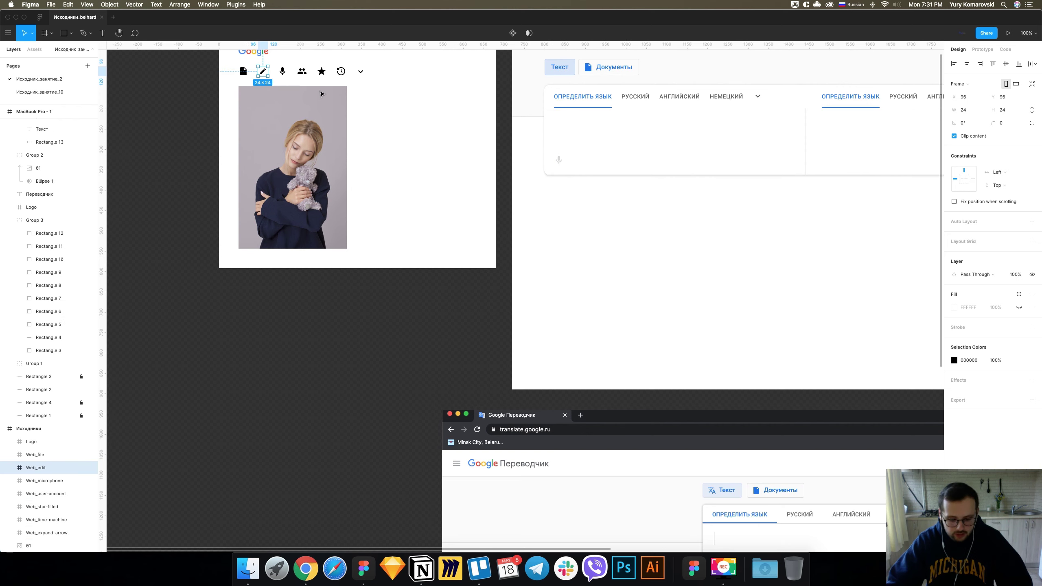
# Paste the pencil icon into the card and move it right along the input area's bottom.
pyautogui.scroll(3, 734, 218)
pyautogui.scroll(3, 733, 221)
pyautogui.click(441, 185)
pyautogui.press('super+v')
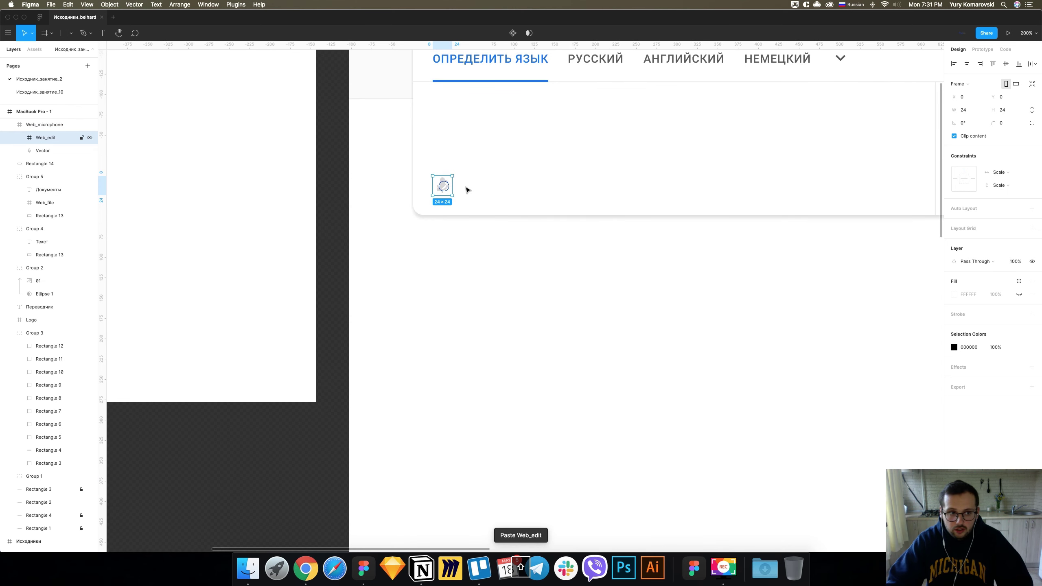
pyautogui.moveTo(438, 185); pyautogui.dragTo(831, 185)
# Align the pencil with the panel's right edge and set its opacity to 16%.
pyautogui.hscroll(3, 551, 200)
pyautogui.hscroll(2, 551, 200)
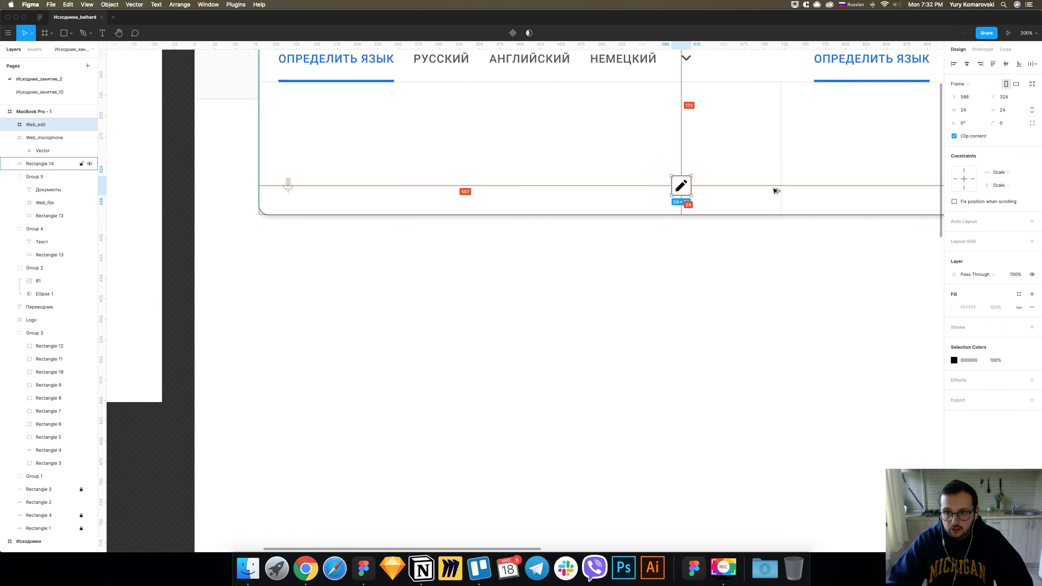
pyautogui.hotkey('shift', 'Right')
pyautogui.hotkey('shift', 'Right')
pyautogui.hotkey('shift', 'Right')
pyautogui.hotkey('shift', 'Right')
pyautogui.hotkey('shift', 'Right')
pyautogui.hotkey('shift', 'Right')
pyautogui.hotkey('shift', 'Right')
pyautogui.hotkey('shift', 'Right')
pyautogui.press('Right')
pyautogui.press('Right')
pyautogui.press('Right')
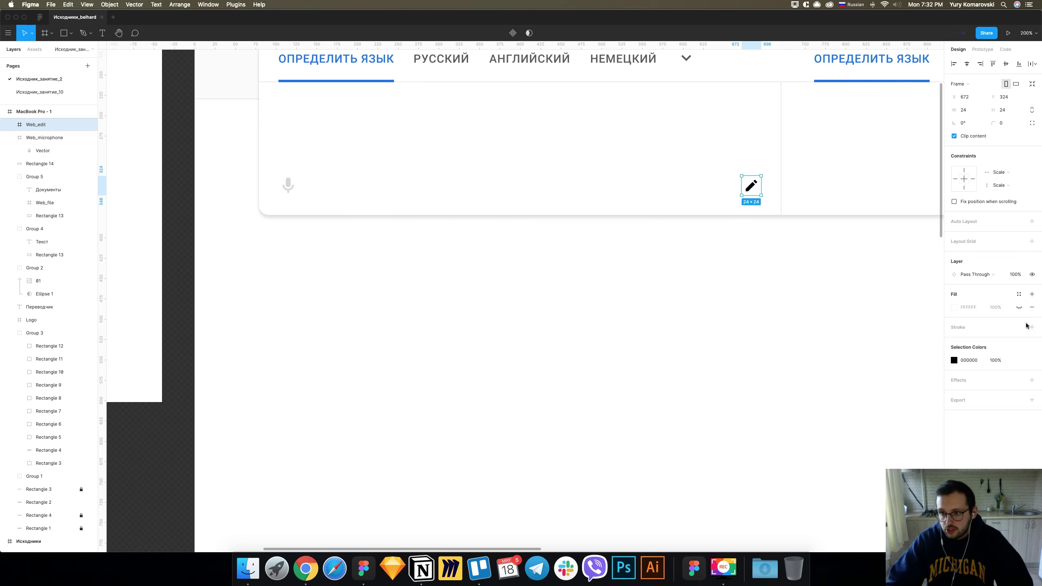
pyautogui.write('16')
pyautogui.press('Return')
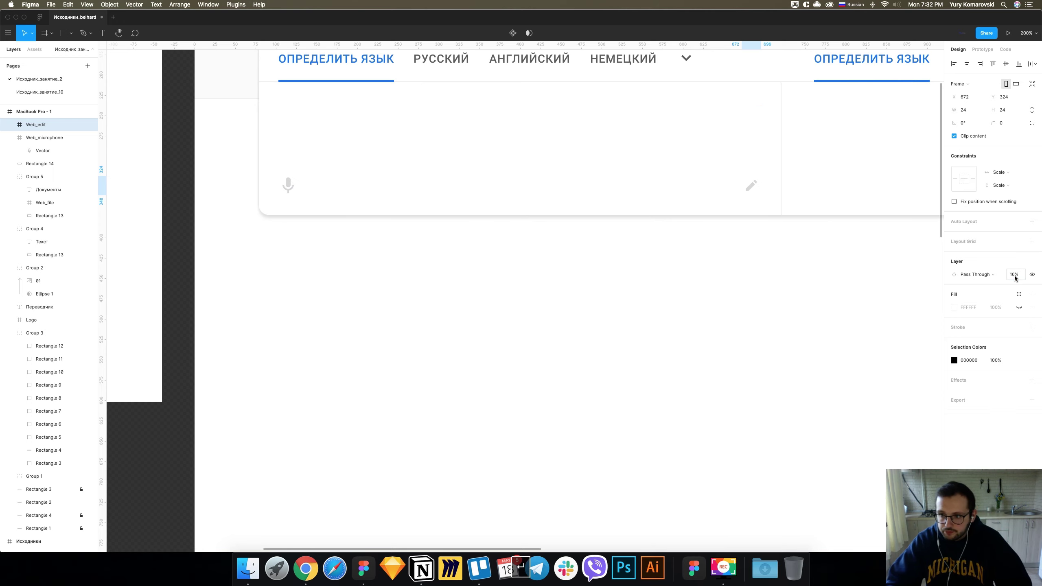
pyautogui.hotkey('shift', '0')
pyautogui.scroll(-5, 752, 381)
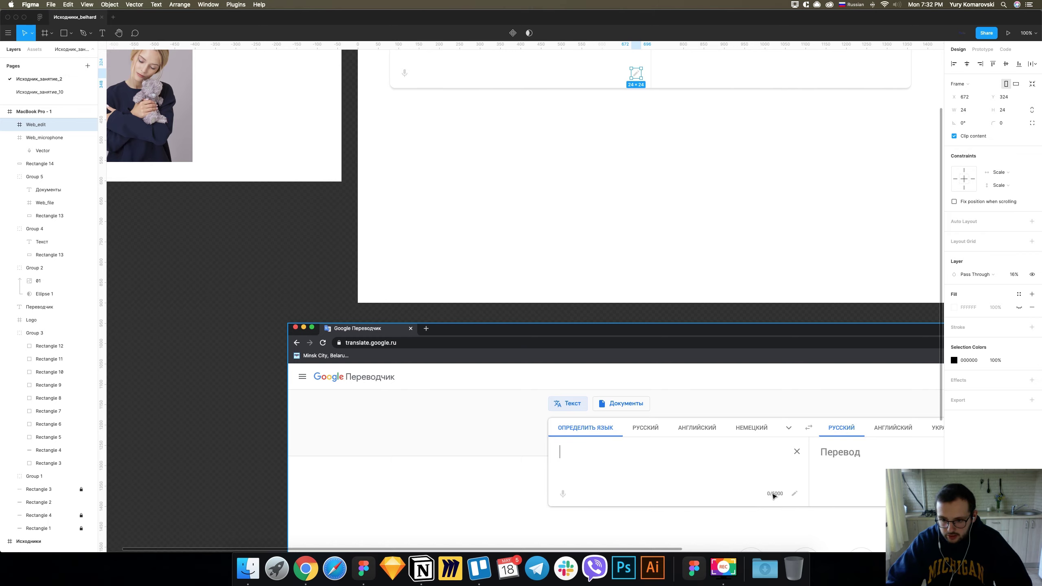
pyautogui.scroll(5, 736, 469)
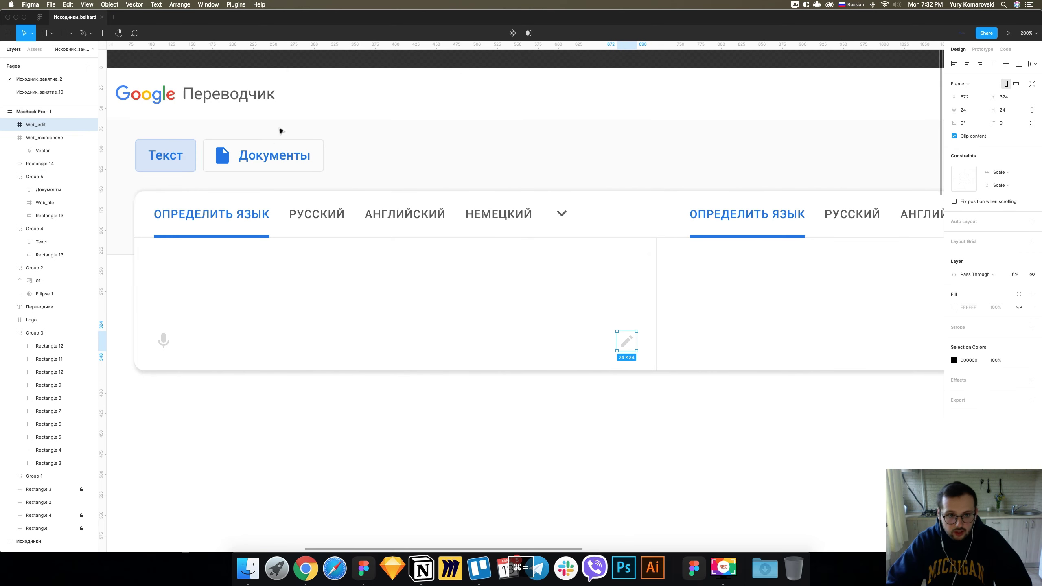
# Copy the НЕМЕЦКИЙ label and place the copy just left of the pencil icon.
pyautogui.doubleClick(501, 218)
pyautogui.press('super+c')
pyautogui.click(624, 340)
pyautogui.press('super+v')
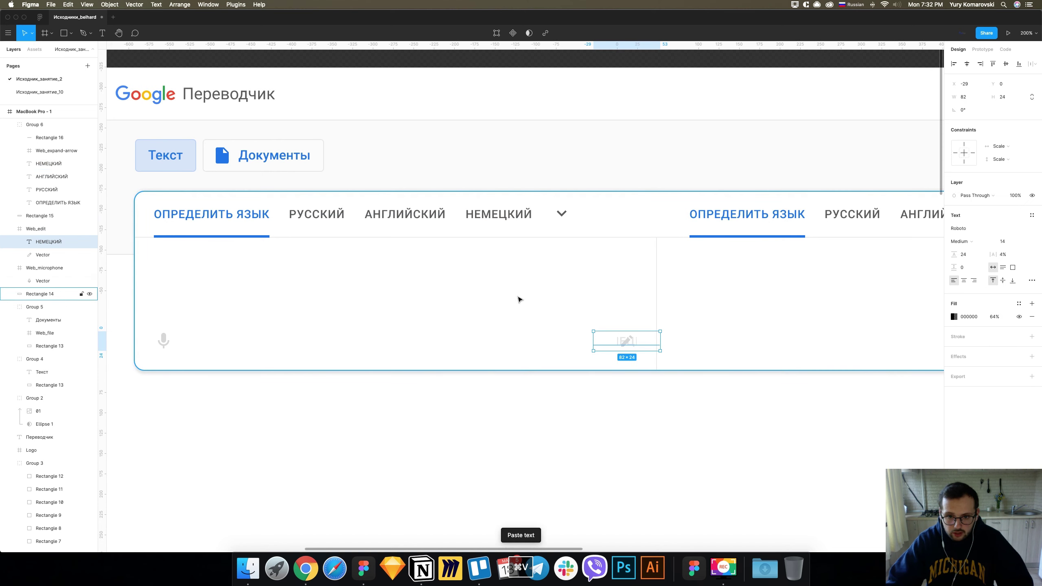
pyautogui.moveTo(48, 233); pyautogui.dragTo(47, 232)
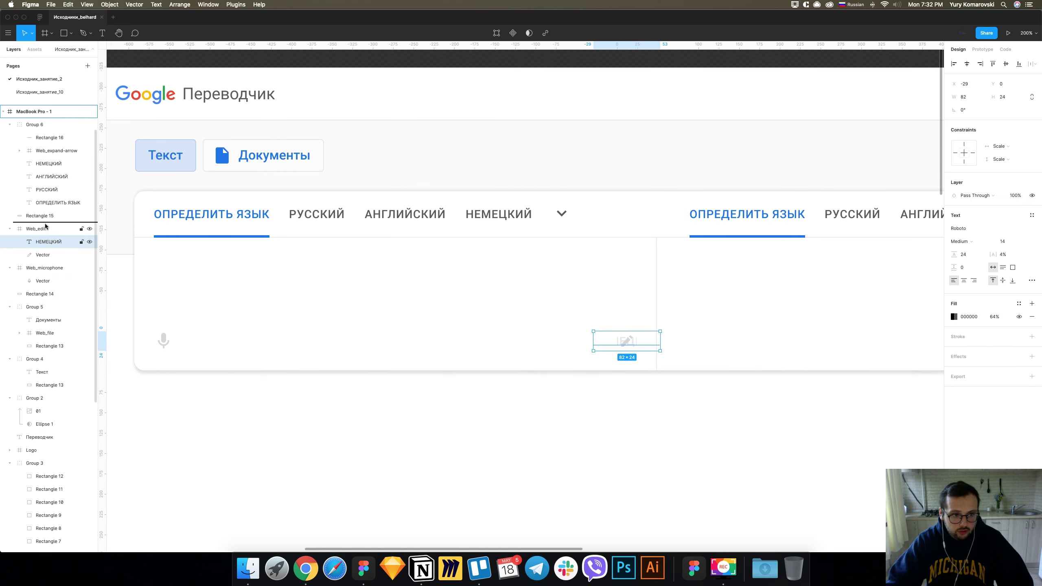
pyautogui.moveTo(650, 342)
pyautogui.mouseDown()
pyautogui.moveTo(578, 345)
pyautogui.moveTo(599, 345)
pyautogui.mouseUp()
pyautogui.press('Right')
pyautogui.press('Right')
pyautogui.press('Right')
# Retype the copied label as 0/5000 and line it up with the pencil icon.
pyautogui.press('super+minus')
pyautogui.scroll(-10, 632, 346)
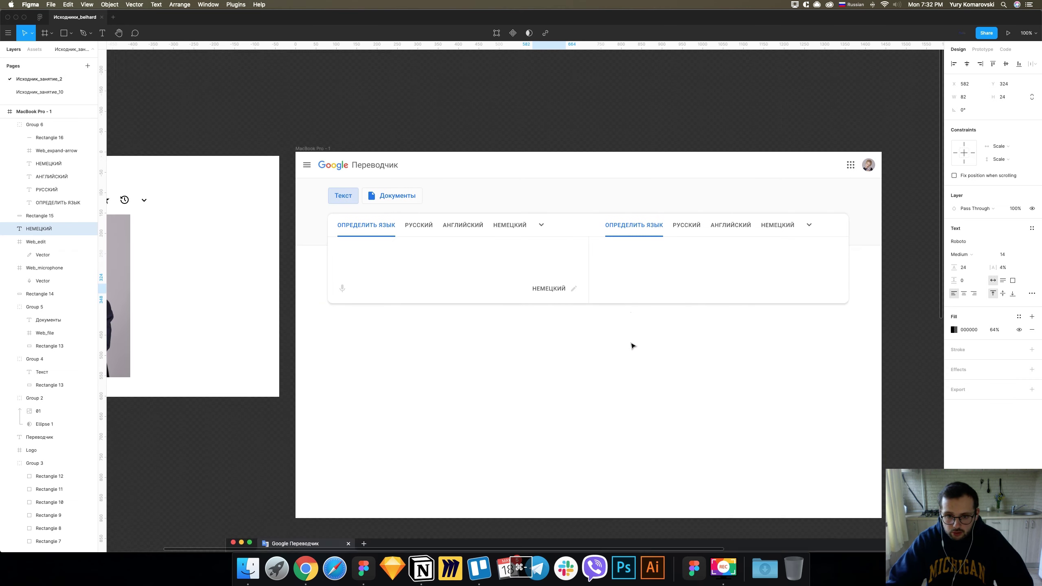
pyautogui.scroll(7, 574, 308)
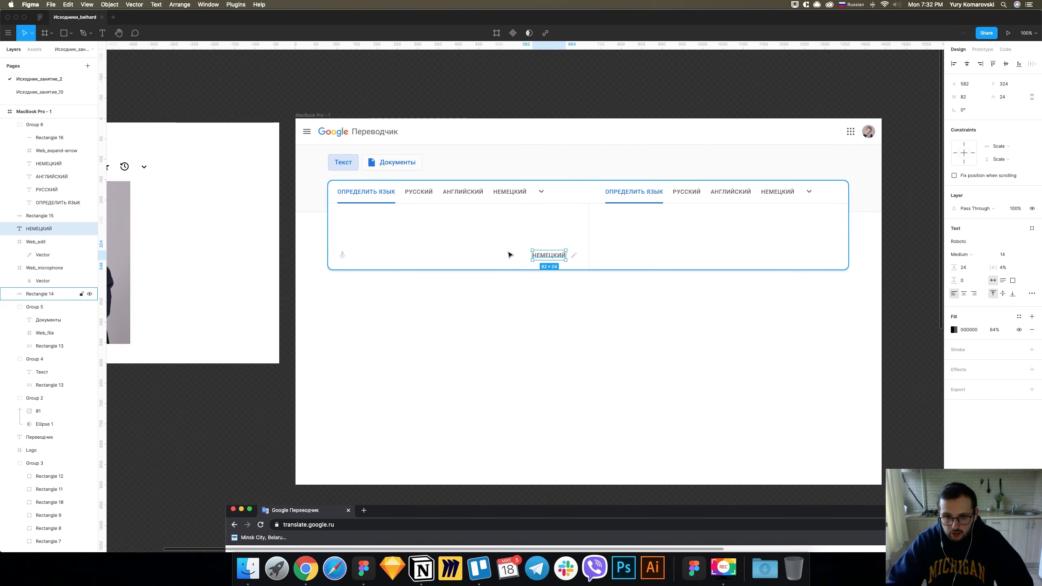
pyautogui.doubleClick(556, 256)
pyautogui.write('0/5000')
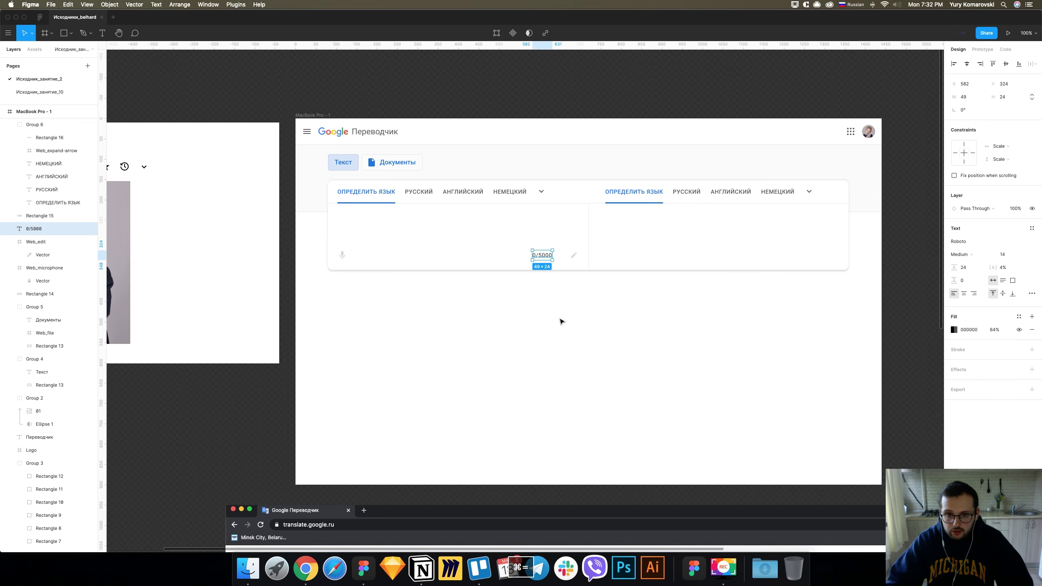
pyautogui.press('super+equal')
pyautogui.moveTo(566, 216); pyautogui.dragTo(635, 216)
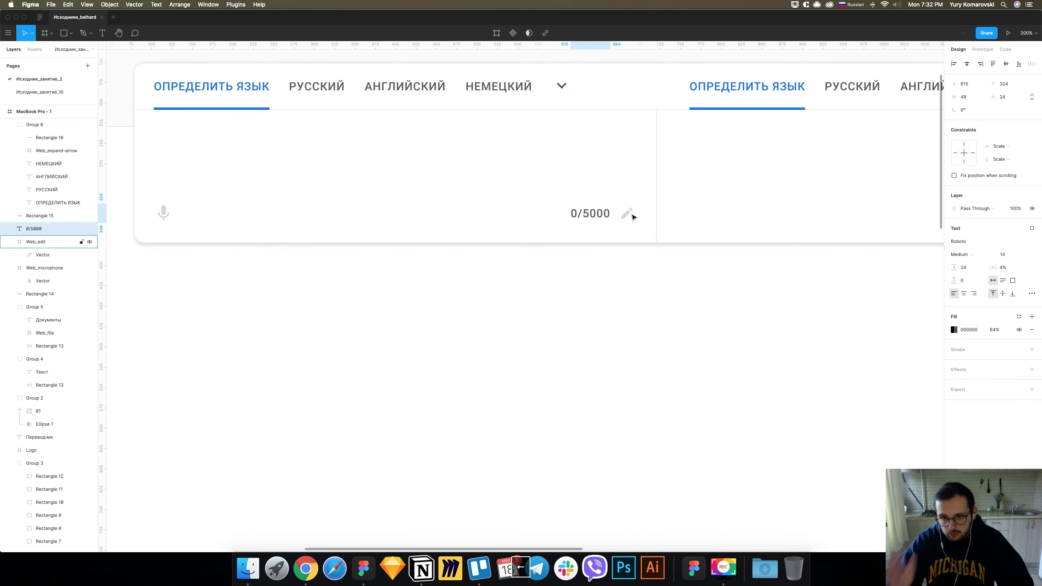
pyautogui.press('Left')
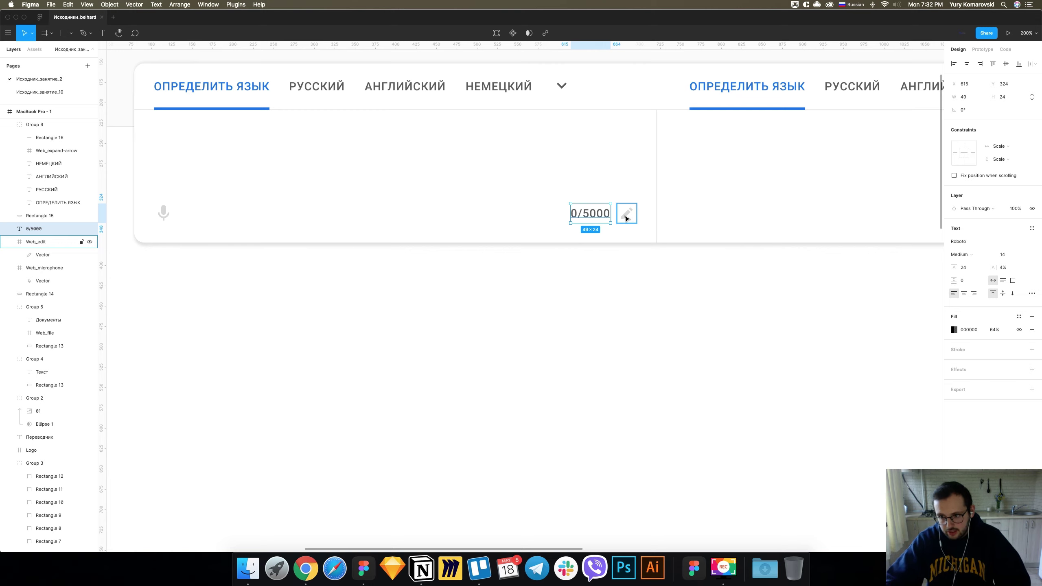
# Right-align the 0/5000 counter text.
pyautogui.click(974, 293)
pyautogui.doubleClick(586, 209)
pyautogui.write('цуауцацуа')
pyautogui.press('Escape')
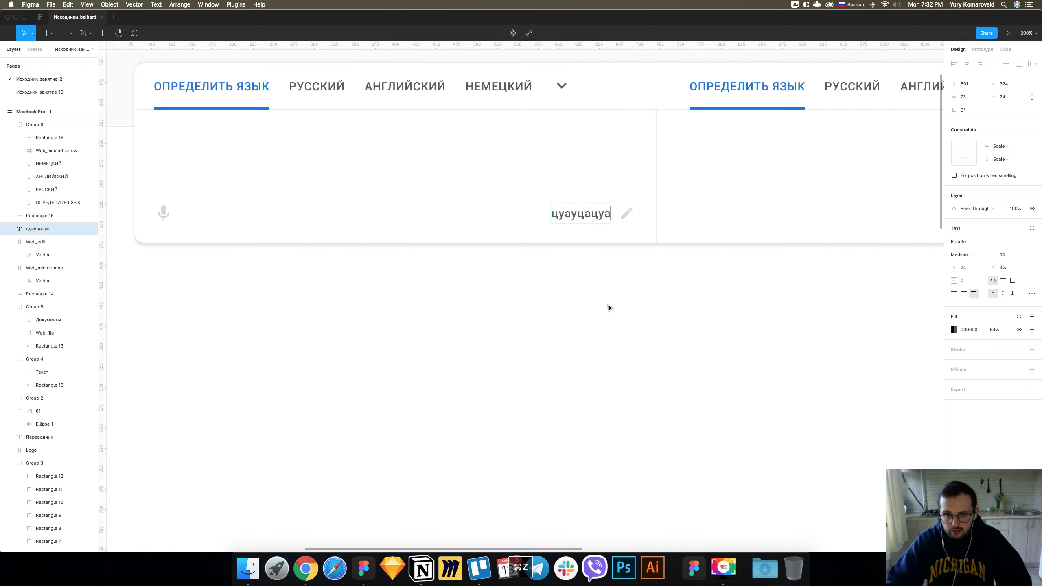
pyautogui.press('super+z')
pyautogui.press('Escape')
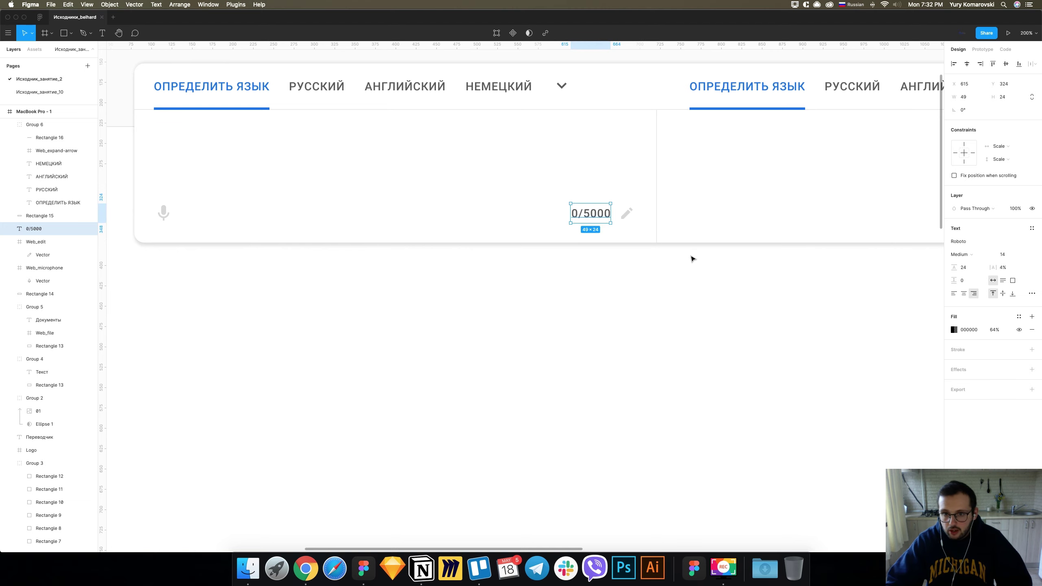
# Give the counter font size 13 and Regular weight.
pyautogui.press('Return')
pyautogui.hotkey('shift', '0')
pyautogui.scroll(-5, 672, 362)
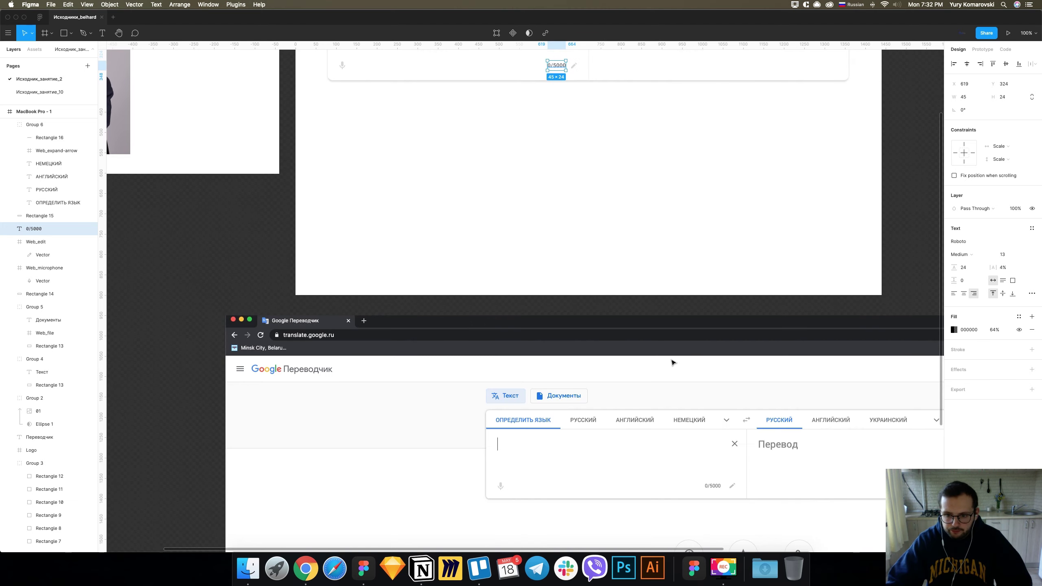
pyautogui.scroll(4, 672, 361)
pyautogui.click(959, 254)
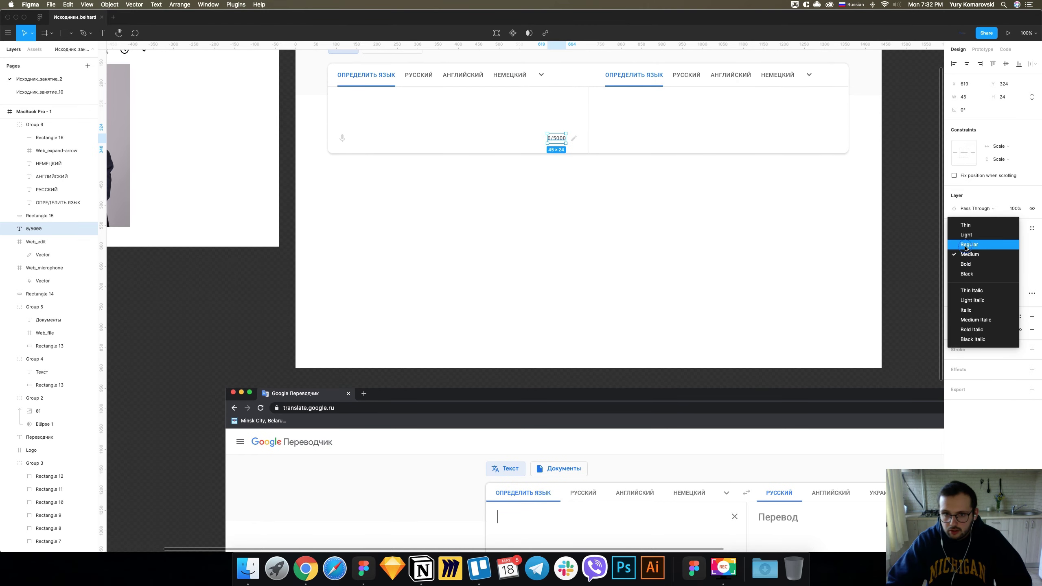
pyautogui.click(965, 244)
pyautogui.scroll(-4, 632, 257)
pyautogui.scroll(-4, 624, 260)
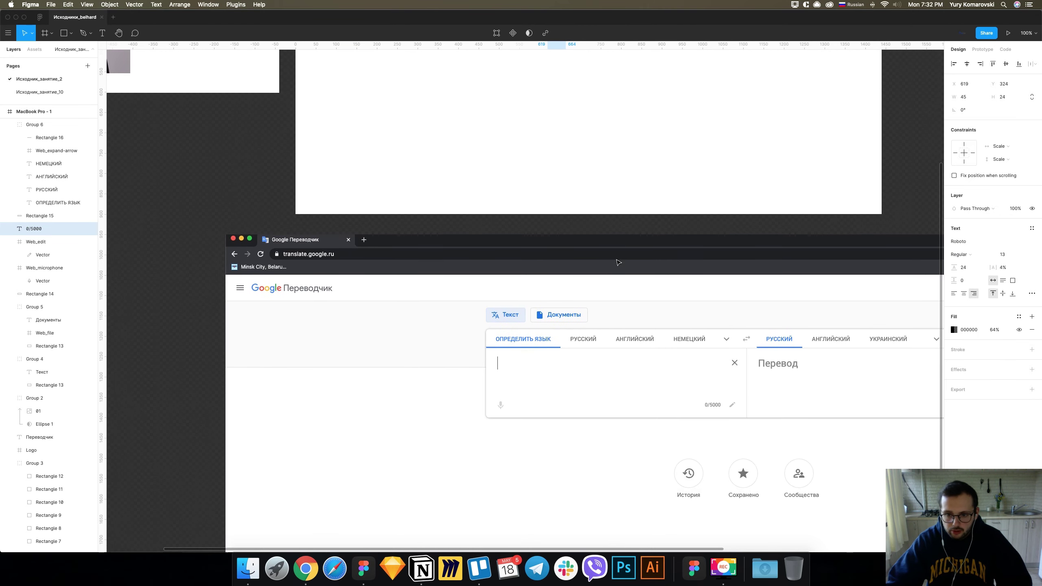
pyautogui.scroll(3, 617, 262)
pyautogui.scroll(4, 656, 370)
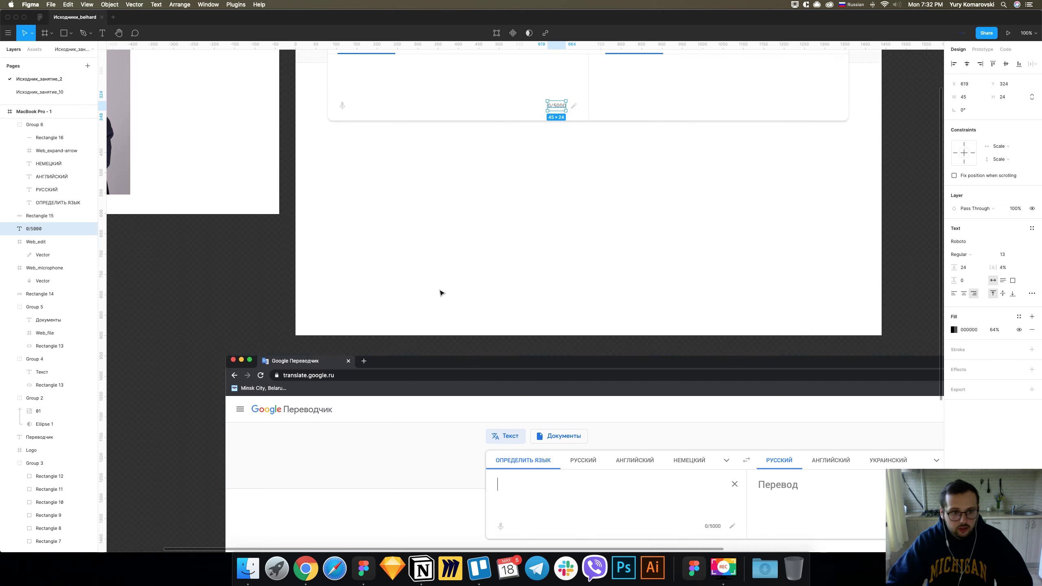
pyautogui.scroll(1, 440, 292)
pyautogui.hscroll(-5, 603, 460)
pyautogui.scroll(-2, 697, 466)
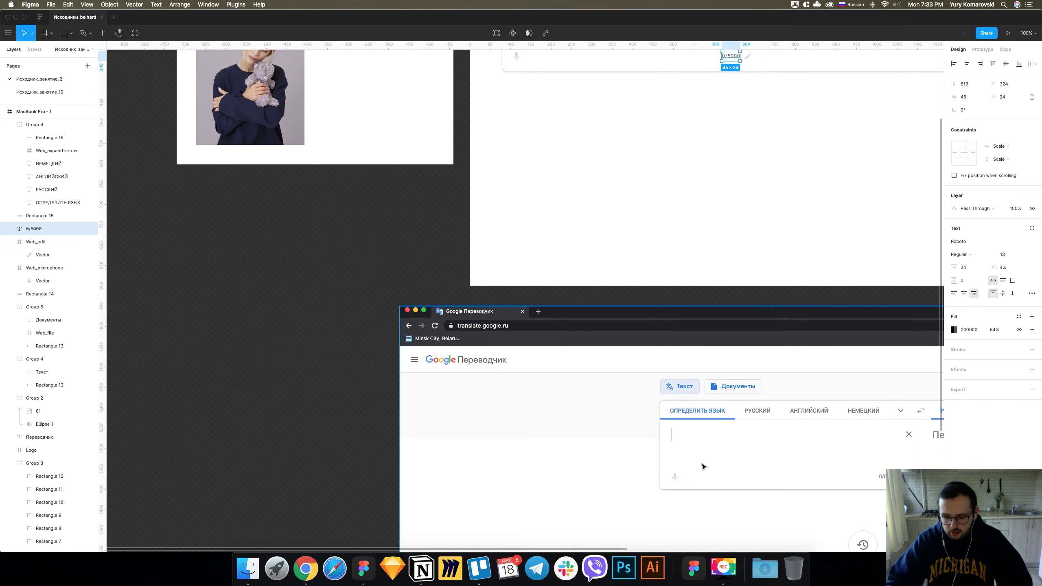
pyautogui.hotkey('shift', '1')
pyautogui.click(306, 569)
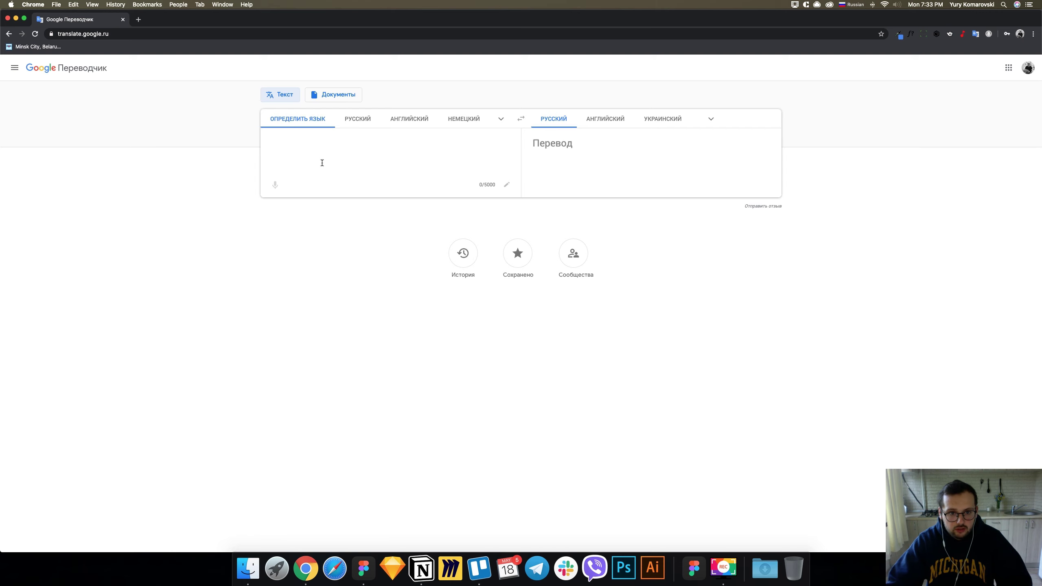
pyautogui.click(358, 575)
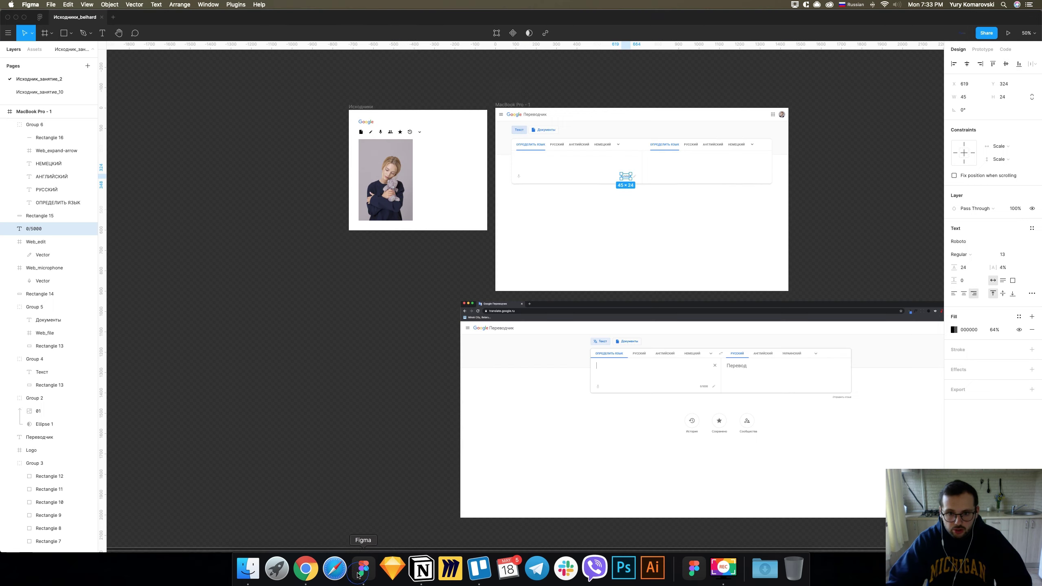
pyautogui.hscroll(5, 529, 406)
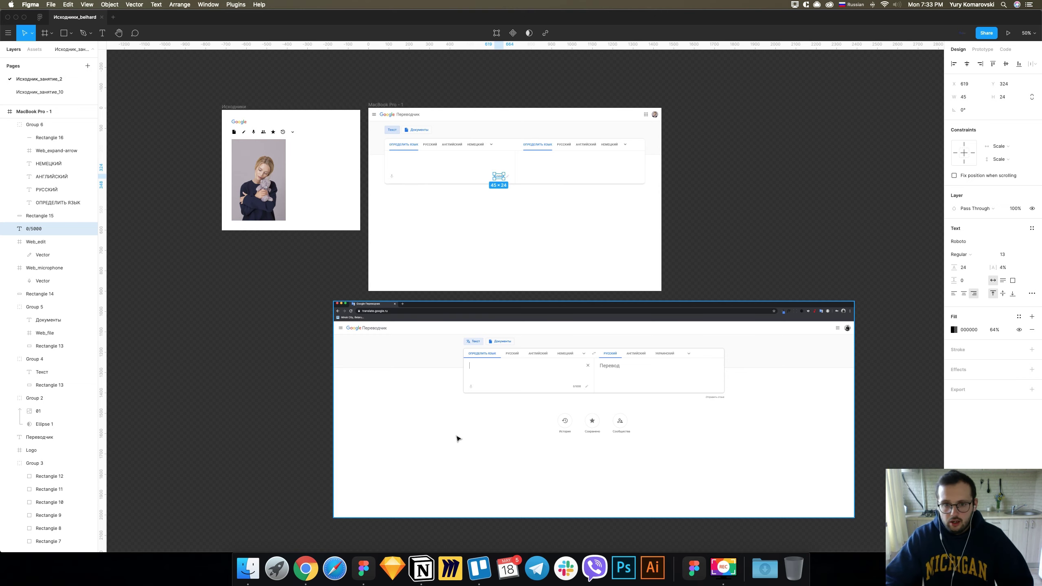
pyautogui.click(296, 283)
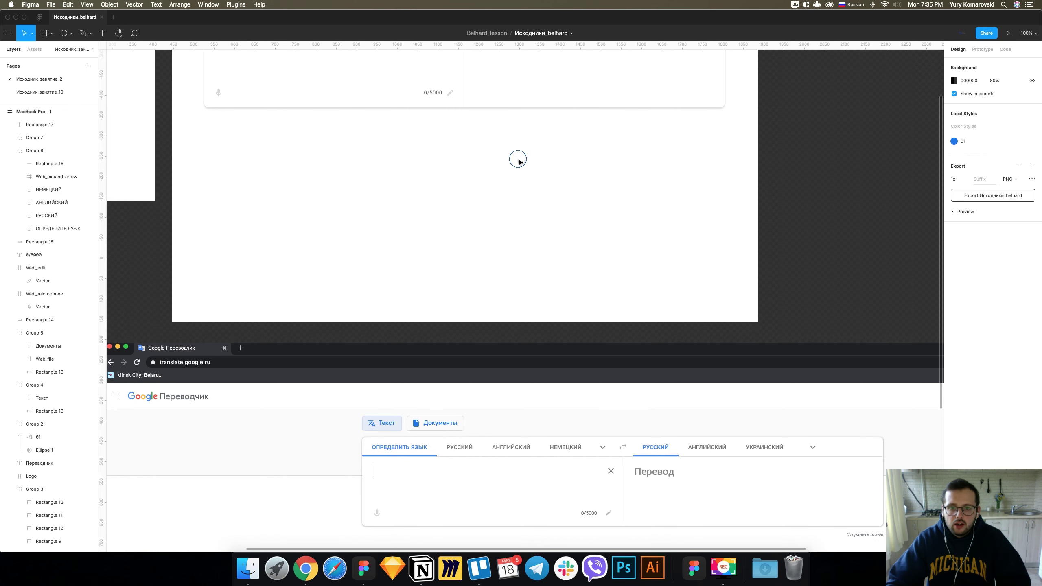
pyautogui.scroll(4, 517, 160)
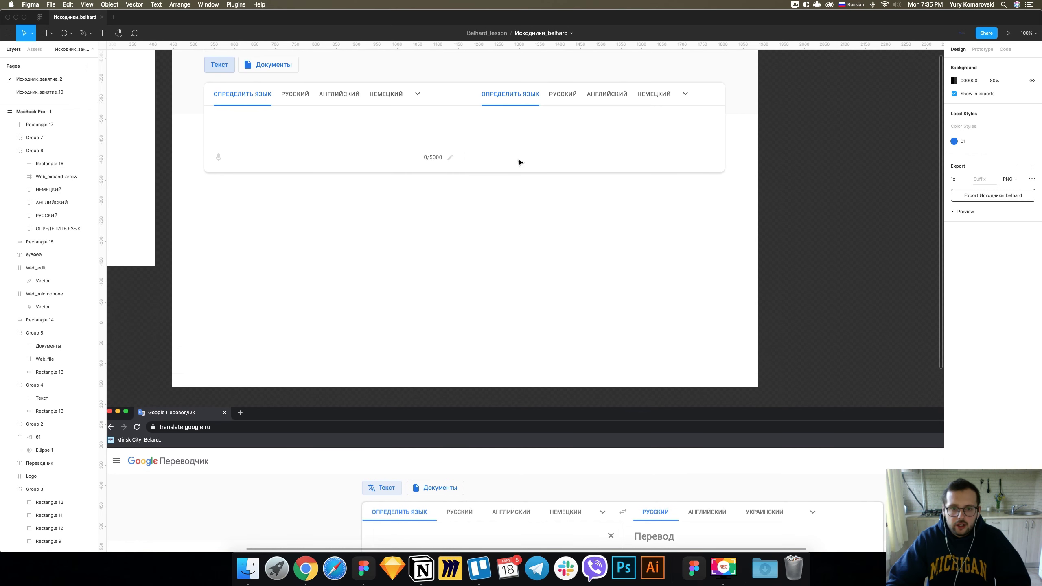
# Draw a 72×72 circle centred below the translator card.
pyautogui.scroll(1, 524, 170)
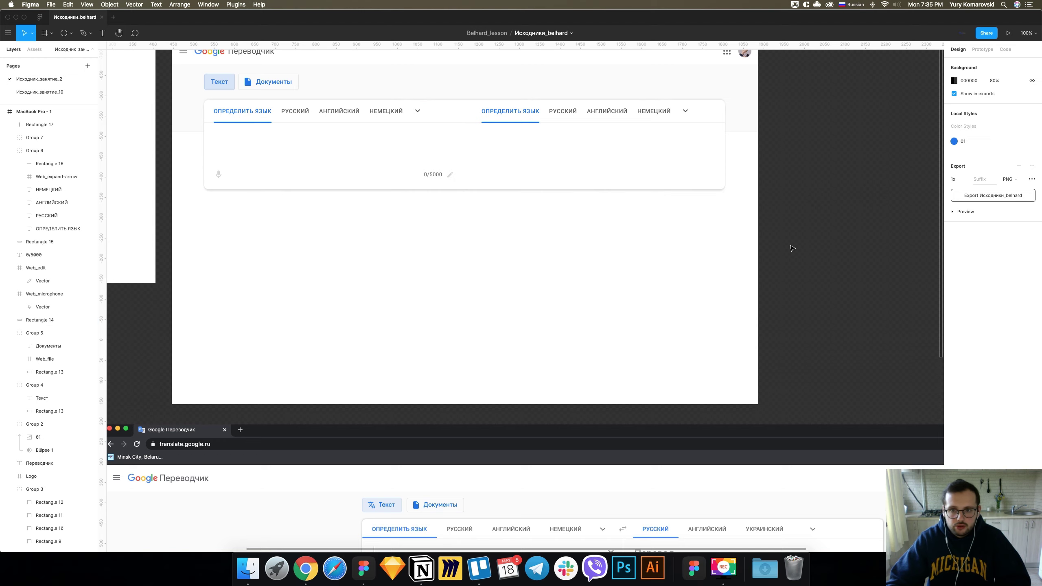
pyautogui.scroll(-10, 561, 284)
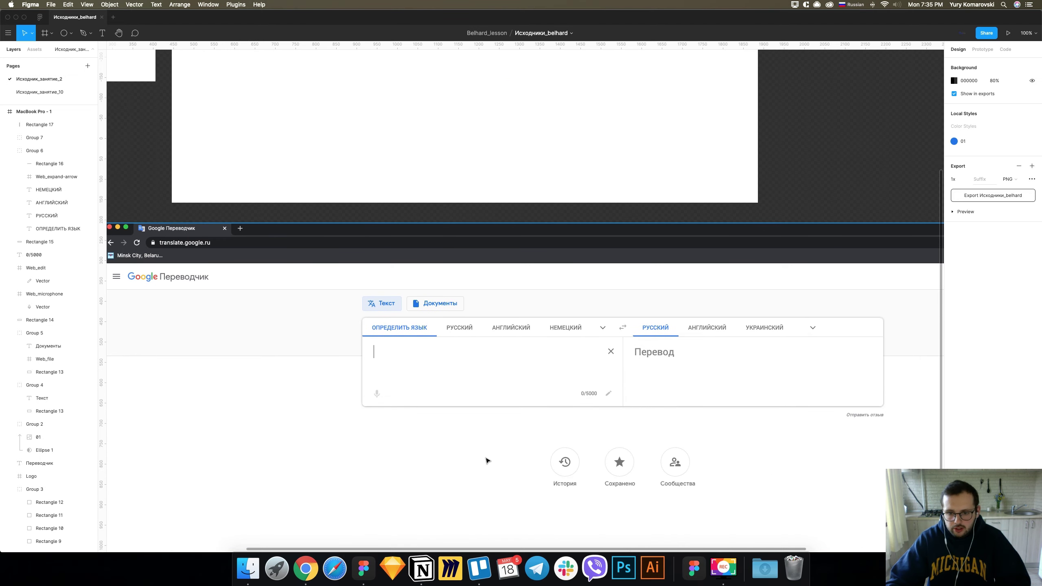
pyautogui.scroll(10, 600, 286)
pyautogui.scroll(2, 600, 286)
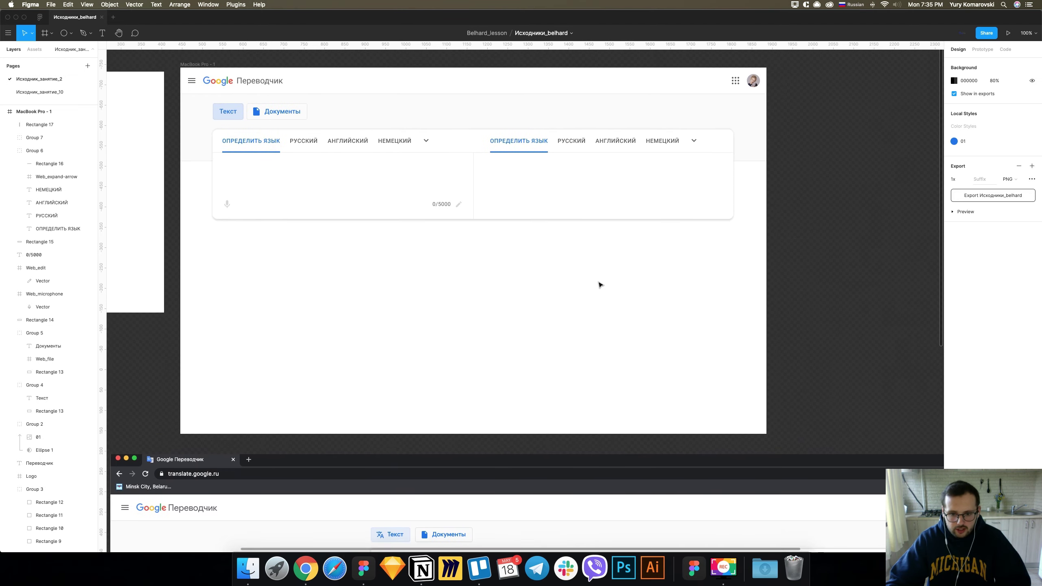
pyautogui.scroll(-7, 600, 285)
pyautogui.scroll(3, 598, 284)
pyautogui.scroll(3, 601, 284)
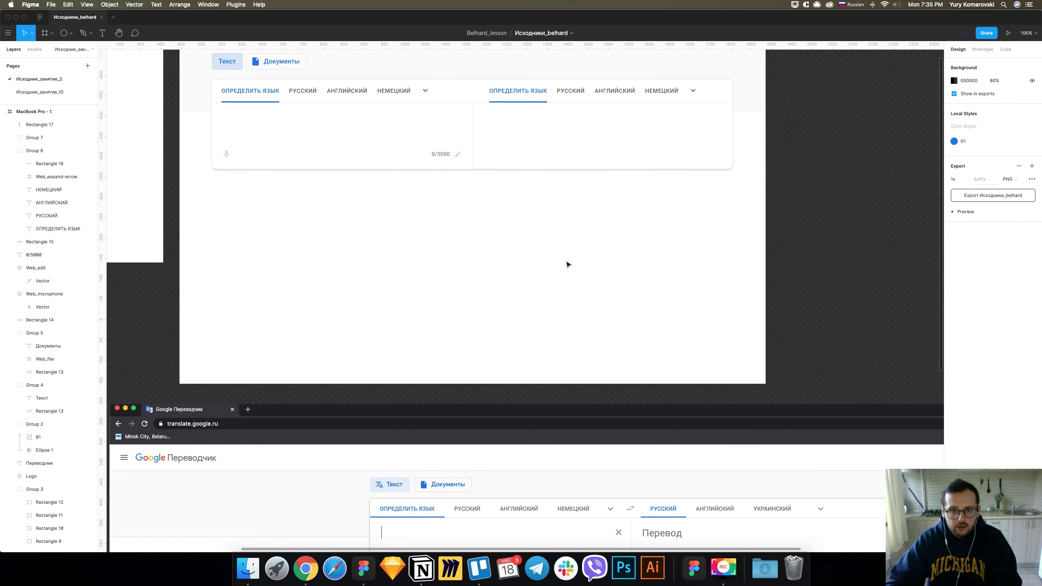
pyautogui.press('o')
pyautogui.moveTo(456, 201); pyautogui.dragTo(486, 231)
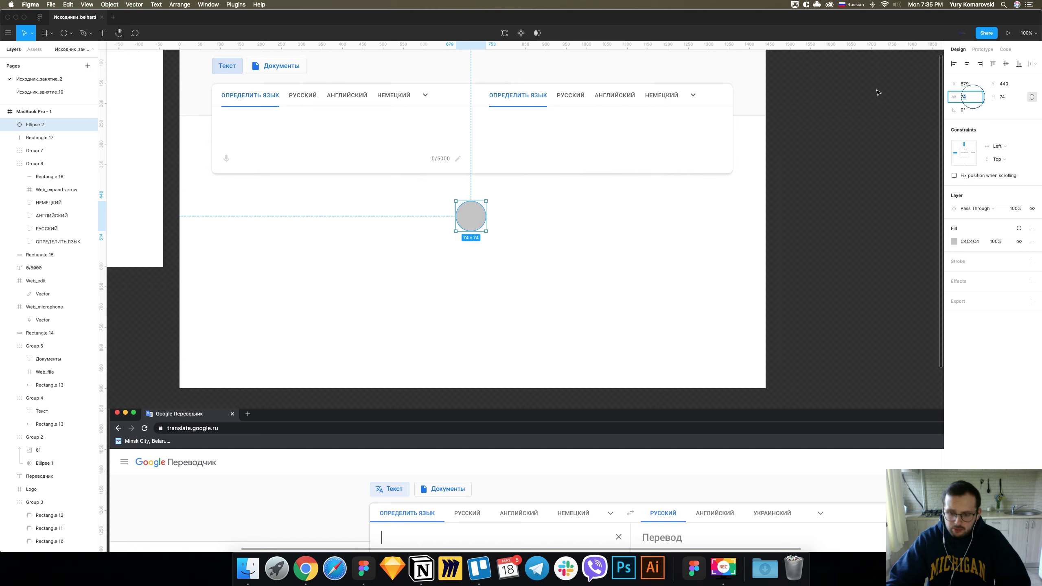
pyautogui.write('772')
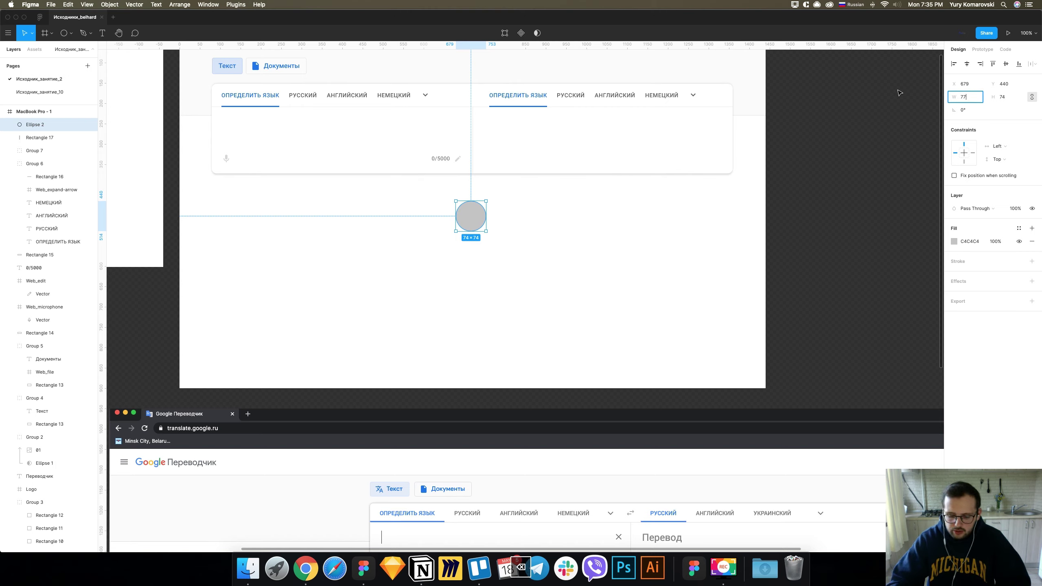
pyautogui.press('BackSpace')
pyautogui.write('2')
pyautogui.press('Return')
pyautogui.press('Right')
pyautogui.press('Right')
pyautogui.press('Right')
pyautogui.press('Down')
pyautogui.press('Down')
pyautogui.press('Down')
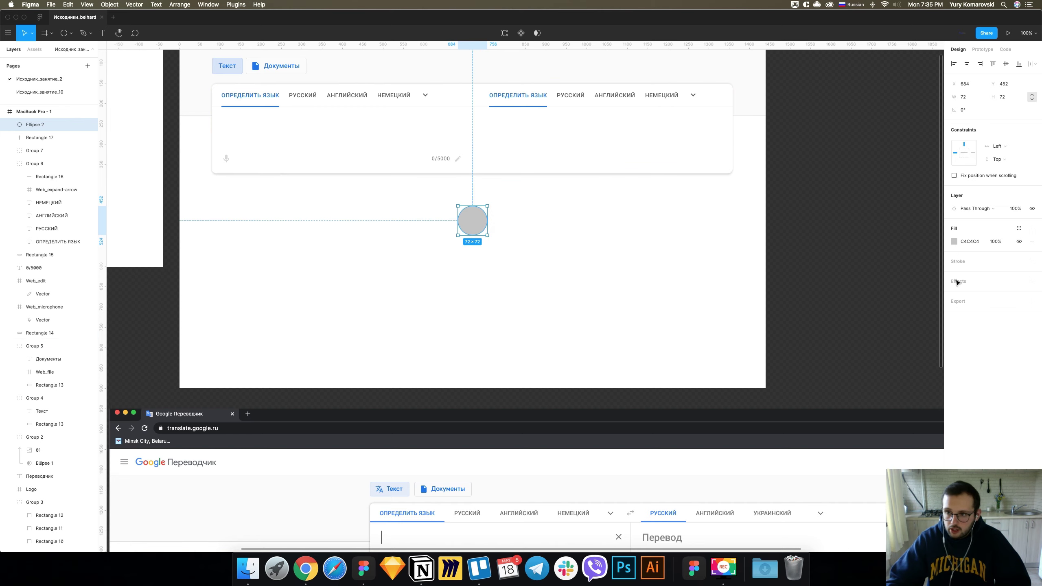
# Fill the circle white (FFFFFF) and add an outline at 16% opacity.
pyautogui.click(955, 244)
pyautogui.click(865, 416)
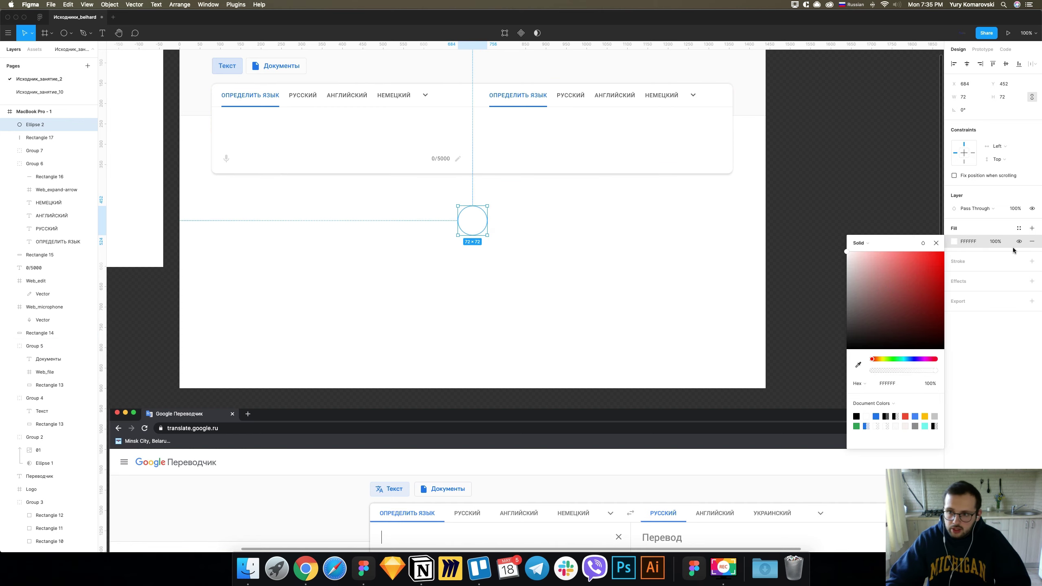
pyautogui.click(1033, 263)
pyautogui.moveTo(903, 310); pyautogui.dragTo(846, 349)
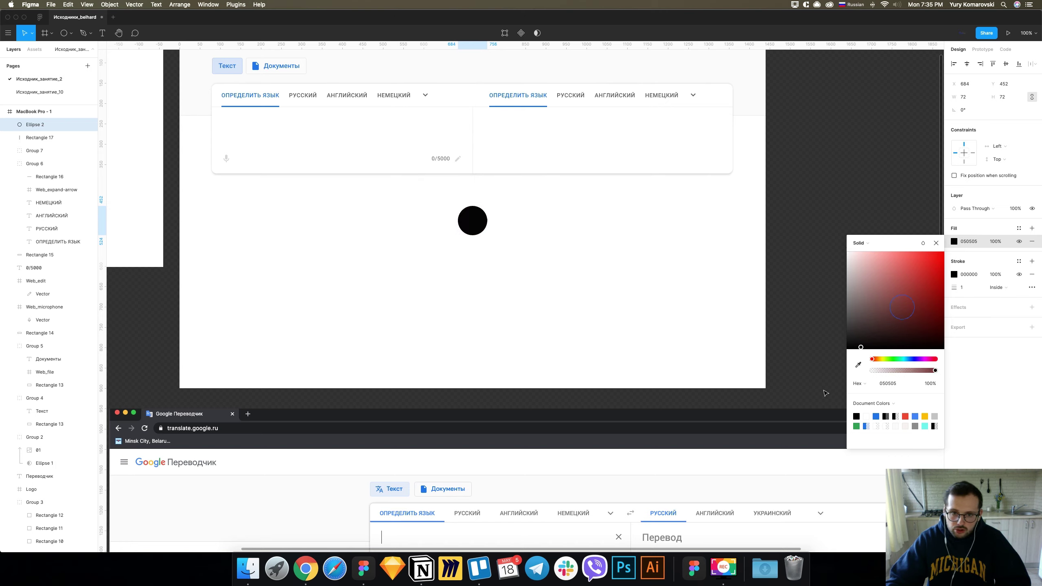
pyautogui.press('super+z')
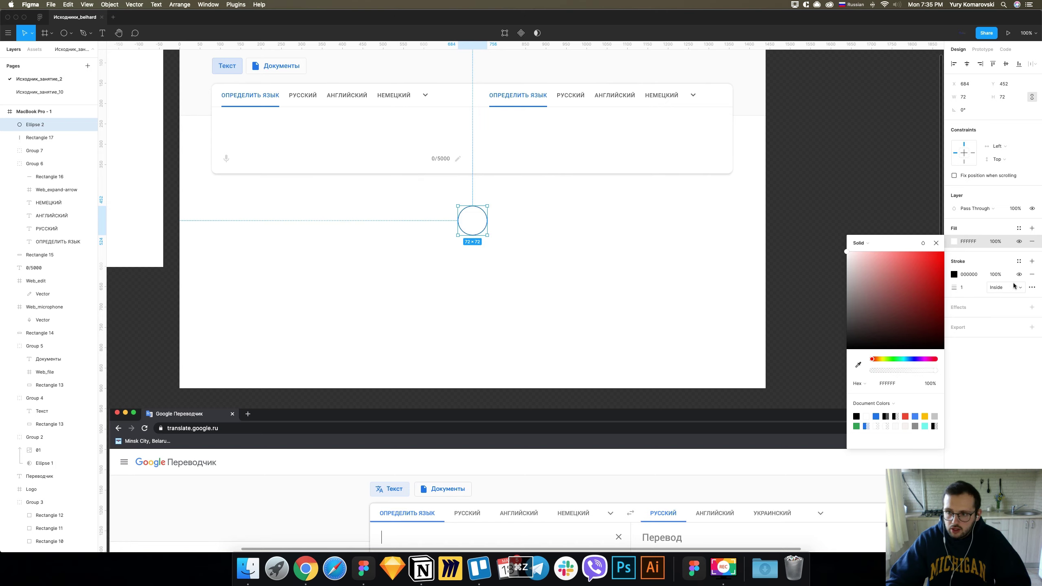
pyautogui.click(999, 274)
pyautogui.write('16')
pyautogui.press('Return')
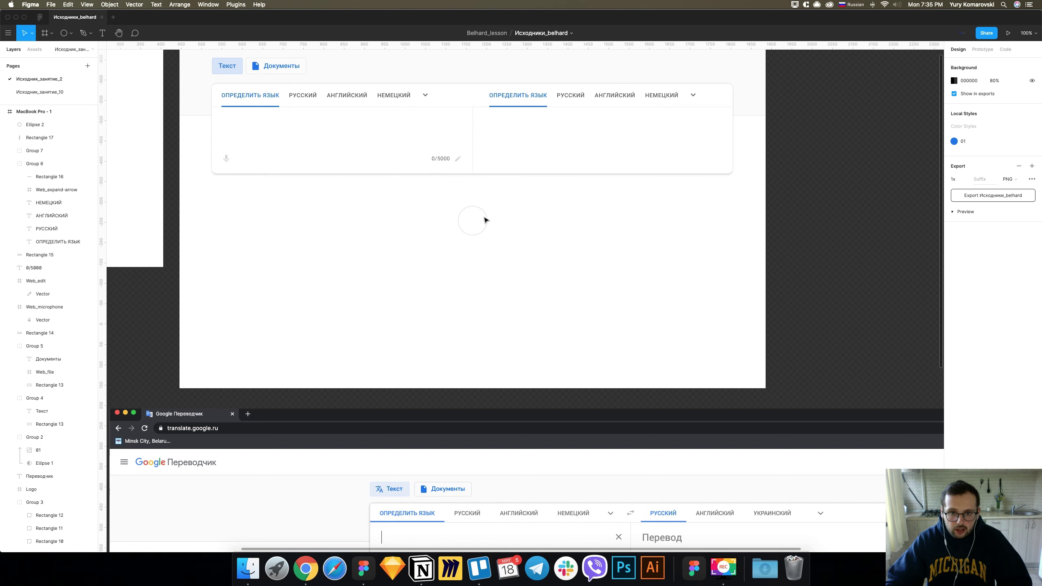
pyautogui.scroll(-5, 517, 231)
pyautogui.scroll(-2, 516, 231)
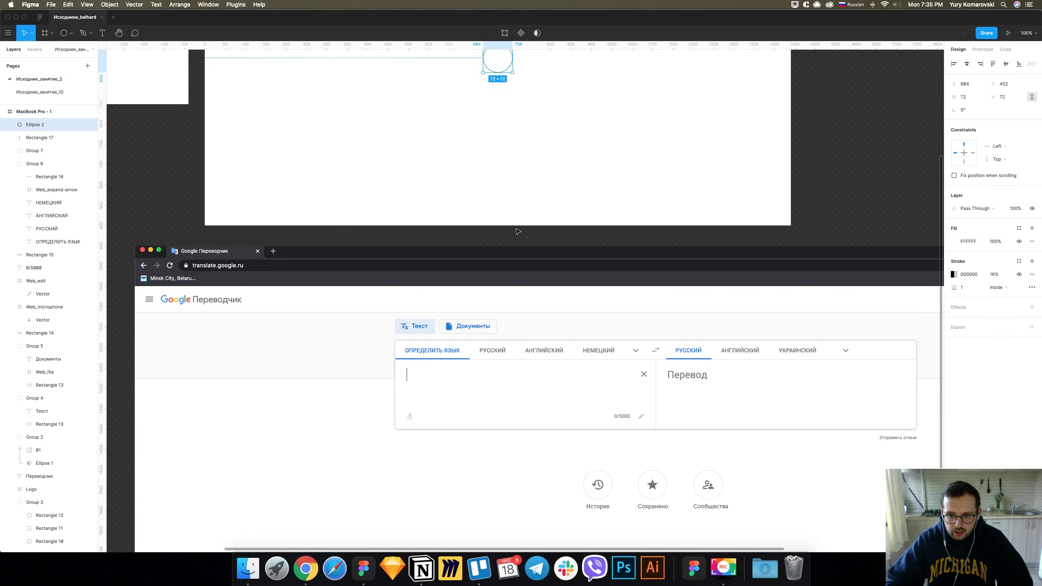
# Copy the Web_star-filled icon and paste it centred inside the circle.
pyautogui.press('super+minus')
pyautogui.scroll(5, 462, 159)
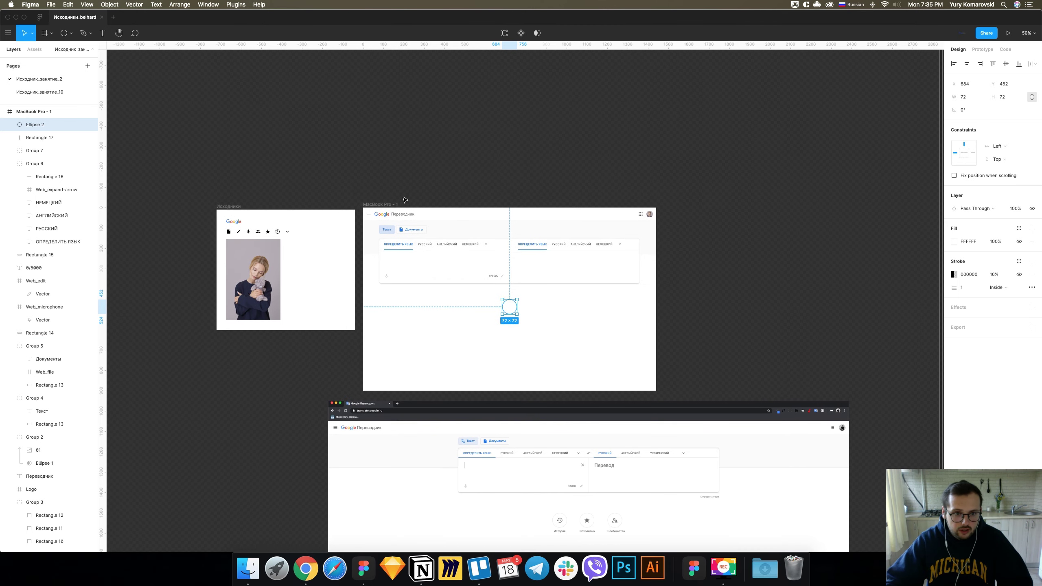
pyautogui.click(268, 235)
pyautogui.press('super+equal')
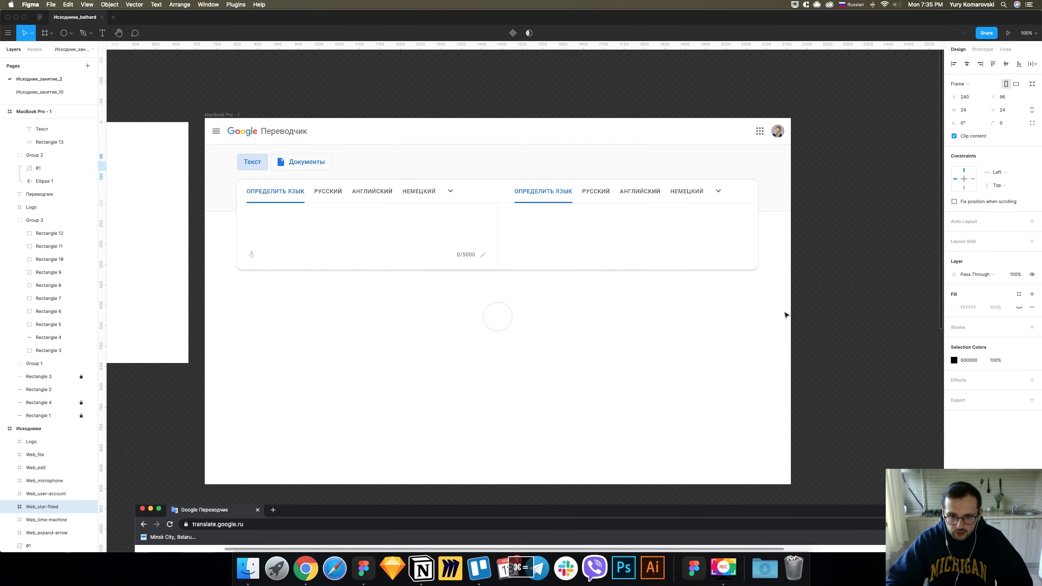
pyautogui.click(507, 320)
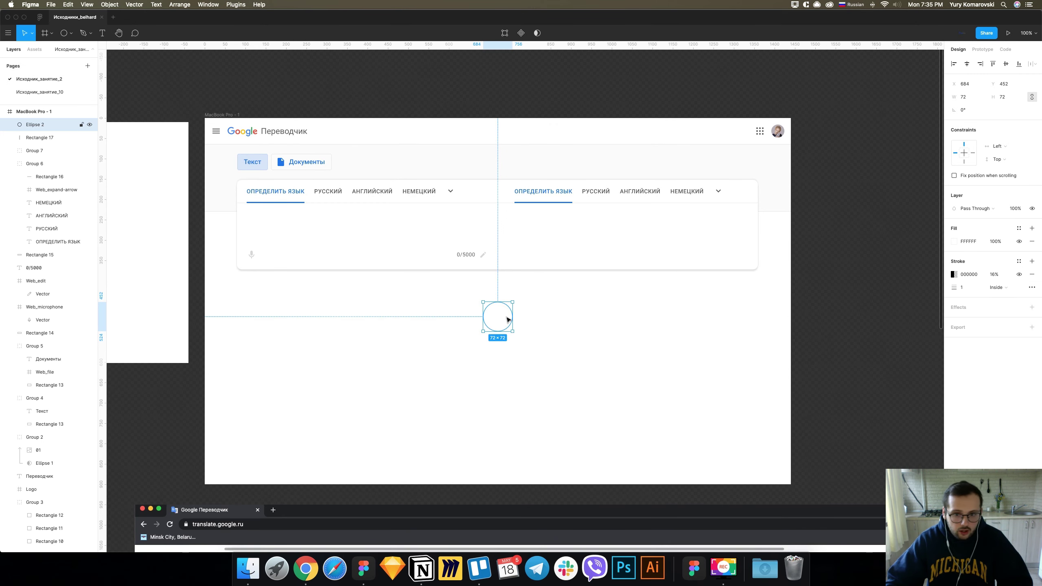
pyautogui.press('super+v')
pyautogui.moveTo(292, 161); pyautogui.dragTo(498, 317)
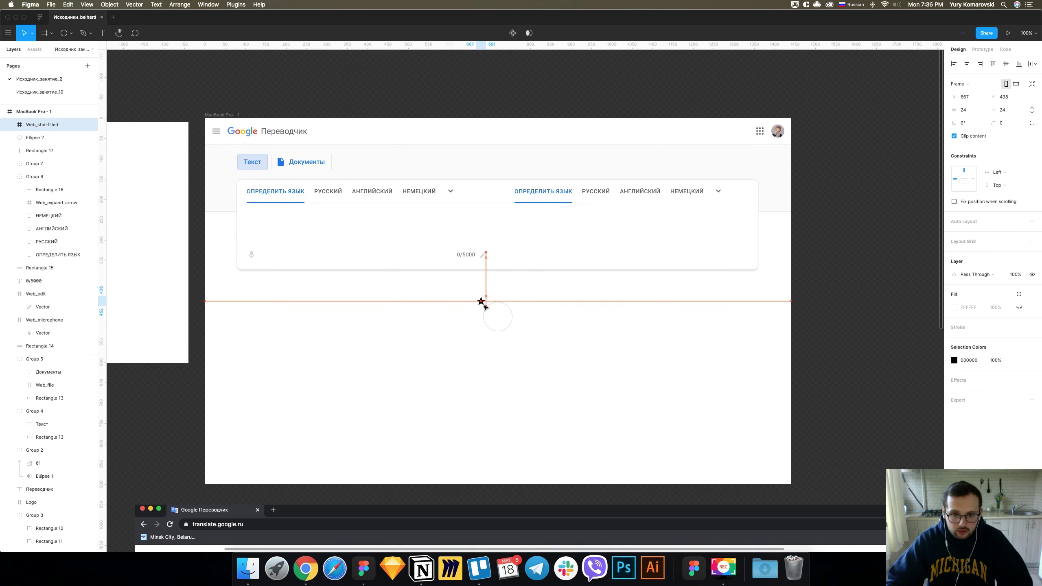
pyautogui.press('super+equal')
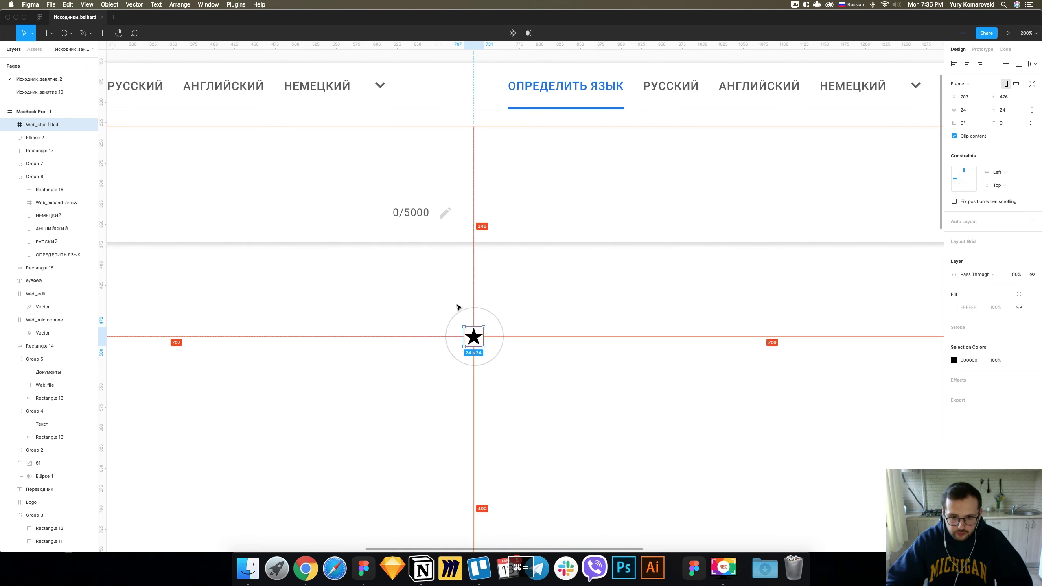
pyautogui.moveTo(475, 311); pyautogui.dragTo(475, 312)
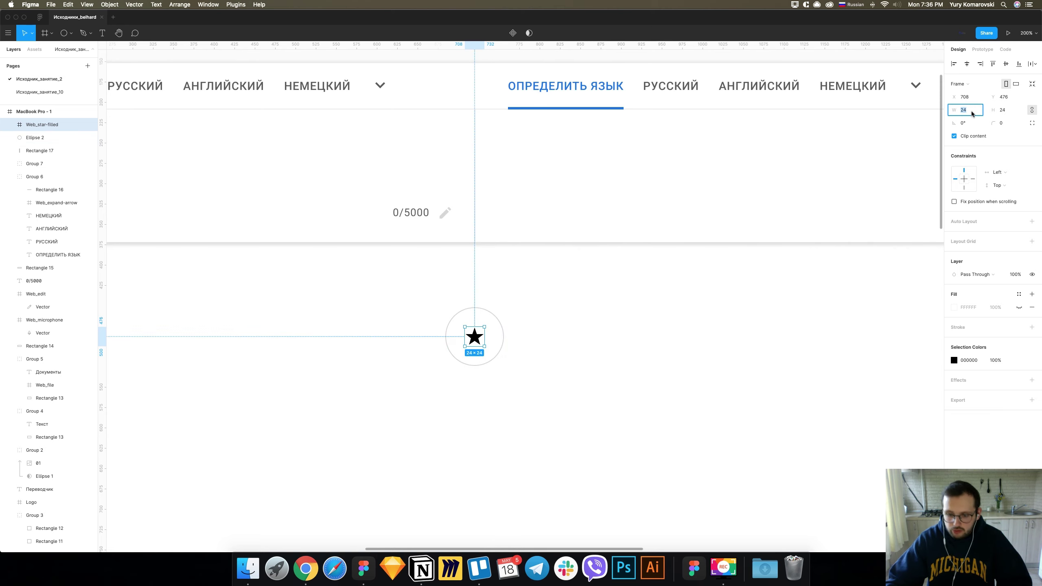
pyautogui.write('32')
# Resize the star to 32×32, recentre it, and set its opacity to 64%.
pyautogui.press('Return')
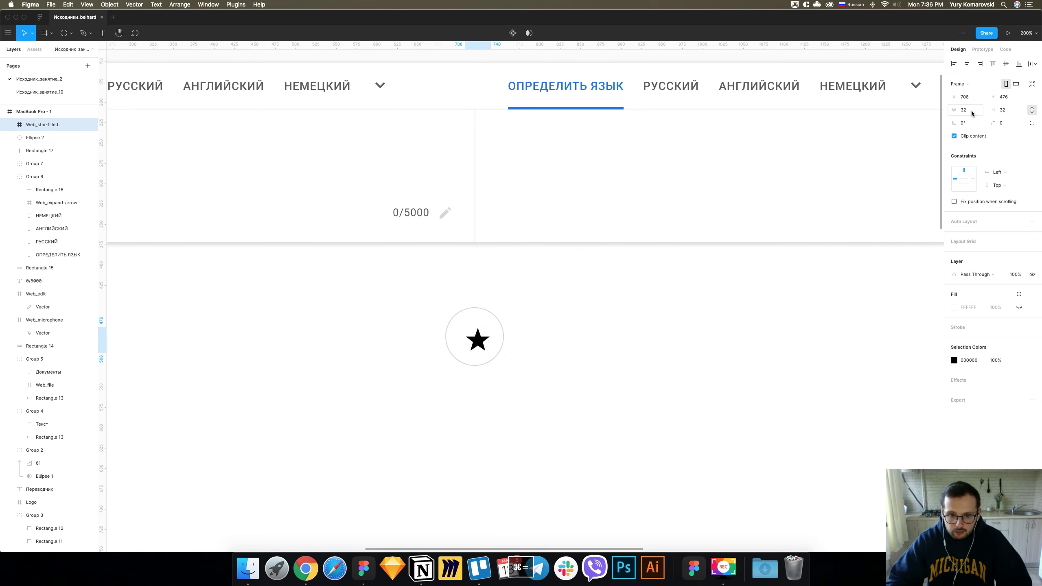
pyautogui.press('super+equal')
pyautogui.moveTo(431, 384); pyautogui.dragTo(430, 378)
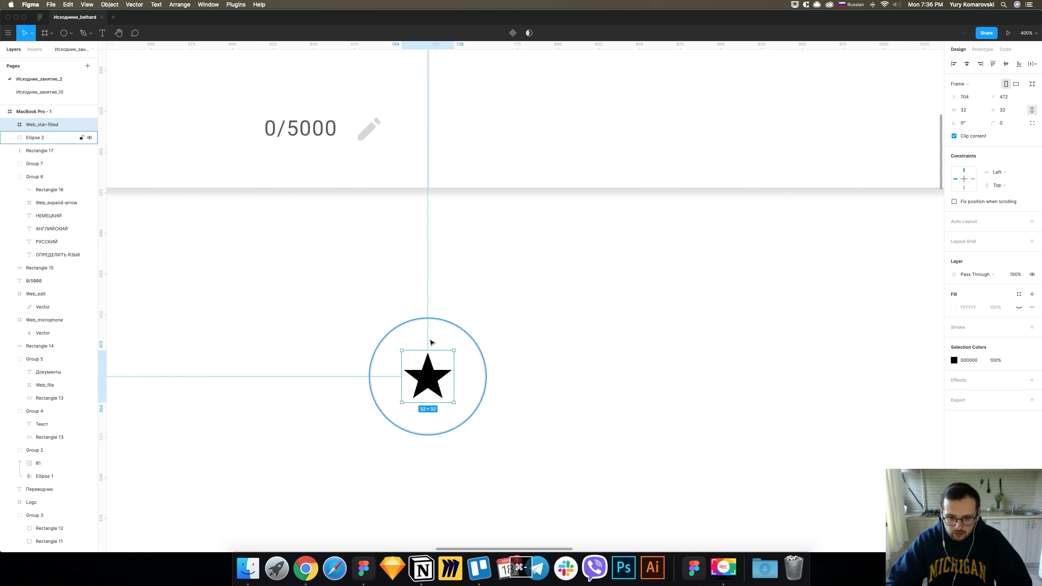
pyautogui.hotkey('shift', '0')
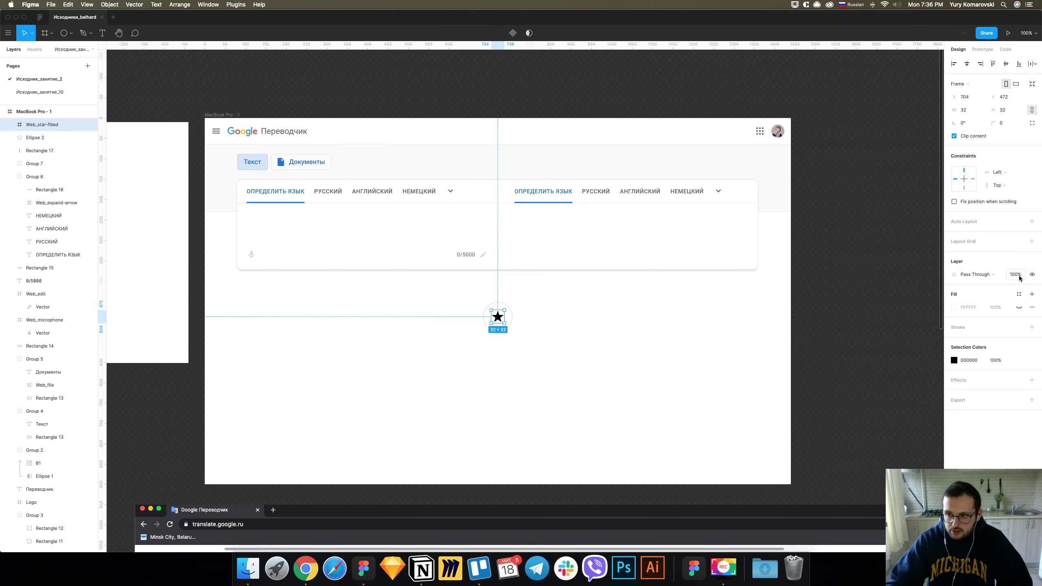
pyautogui.write('64')
pyautogui.press('Return')
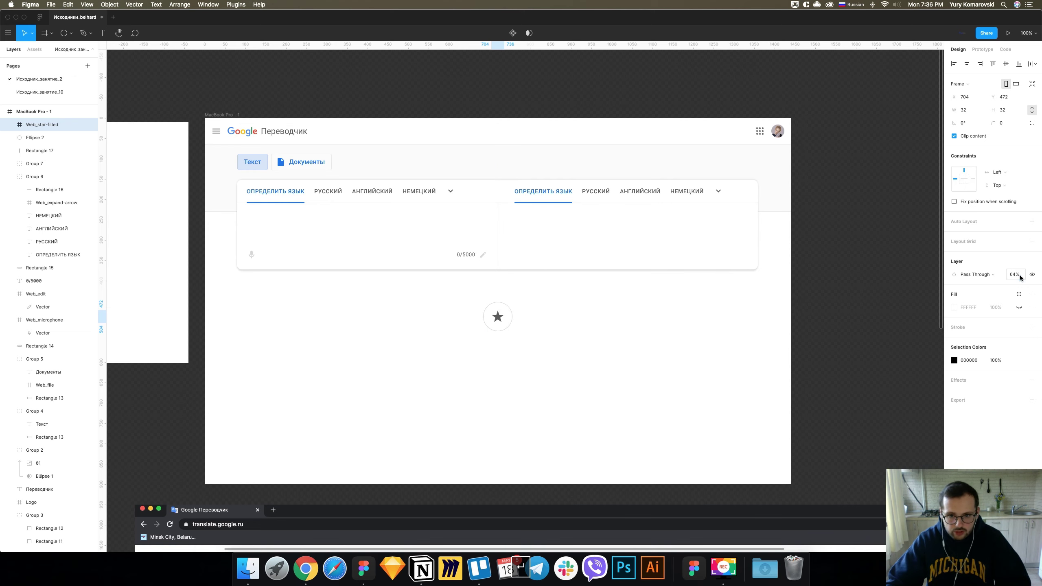
pyautogui.scroll(-5, 677, 359)
pyautogui.scroll(1, 676, 361)
pyautogui.scroll(2, 657, 348)
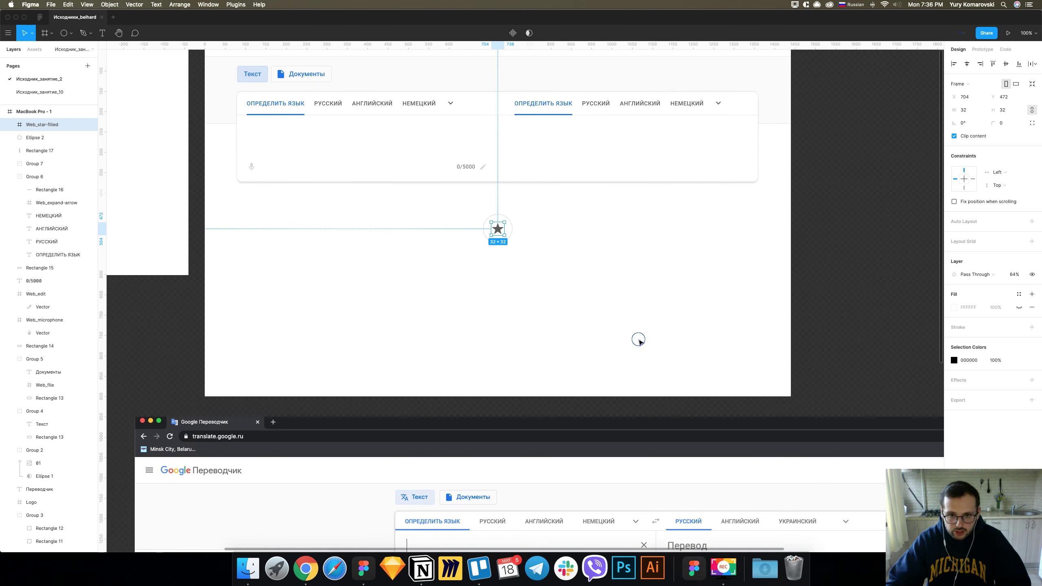
# Duplicate the 0/5000 counter text and place the copy below the star button.
pyautogui.click(639, 339)
pyautogui.scroll(-6, 628, 345)
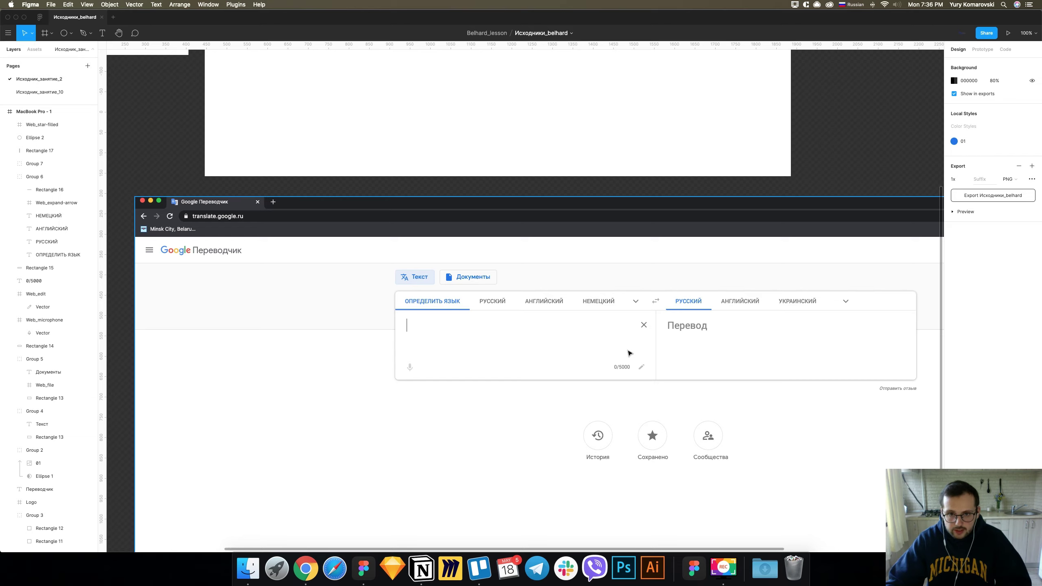
pyautogui.scroll(2, 629, 353)
pyautogui.scroll(3, 563, 252)
pyautogui.scroll(1, 475, 182)
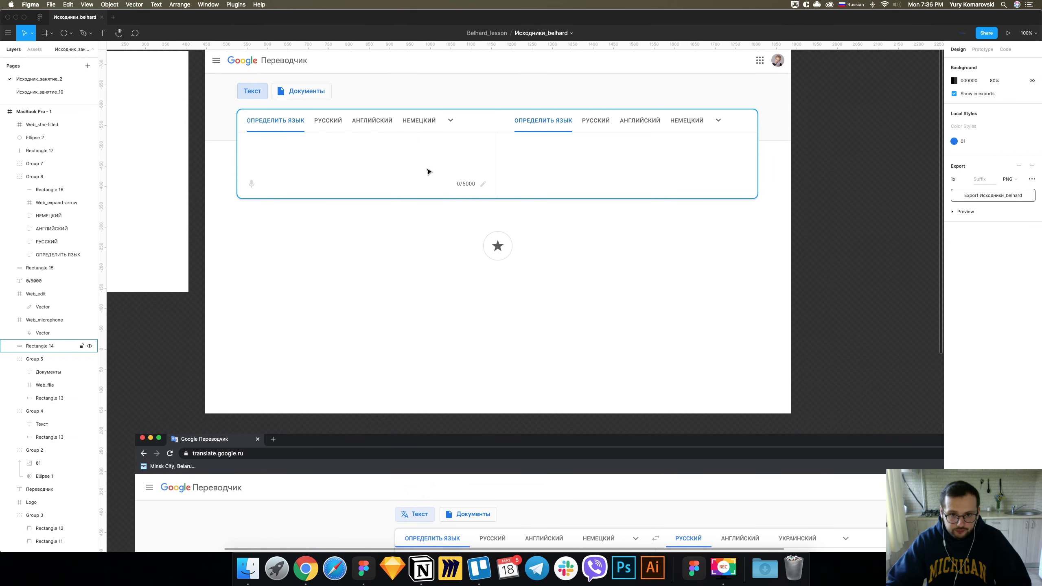
pyautogui.click(460, 183)
pyautogui.press('super+c')
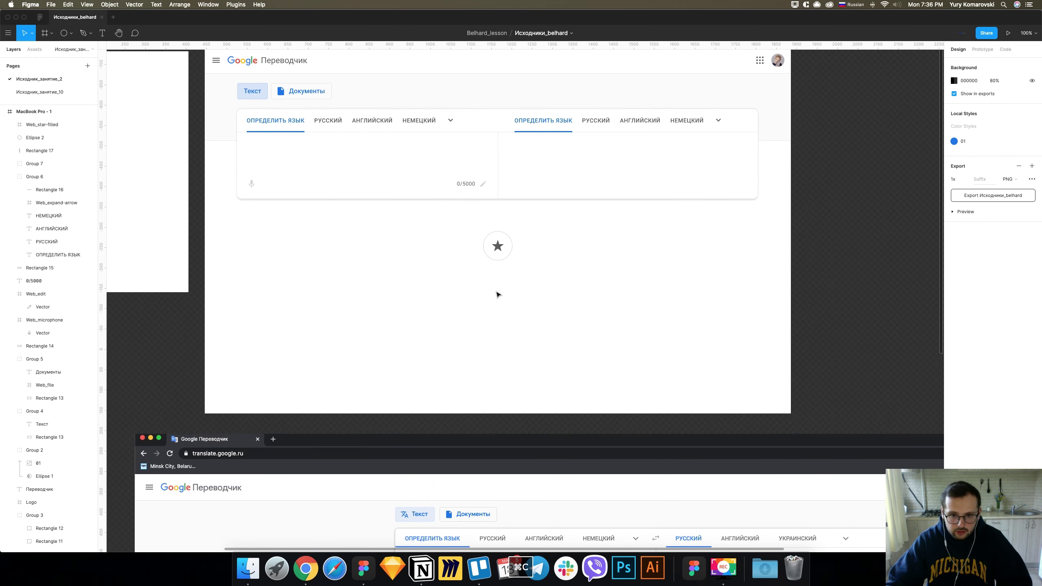
pyautogui.press('super+v')
pyautogui.moveTo(468, 187); pyautogui.dragTo(503, 276)
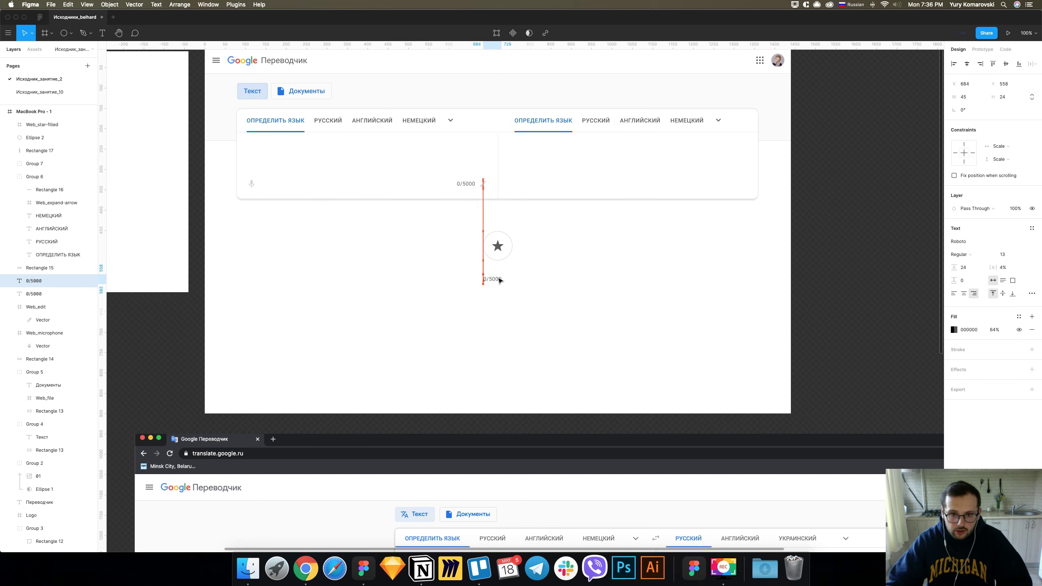
# Centre-align the copied text below the star and change it to read Сохранено.
pyautogui.click(964, 293)
pyautogui.scroll(-2, 463, 367)
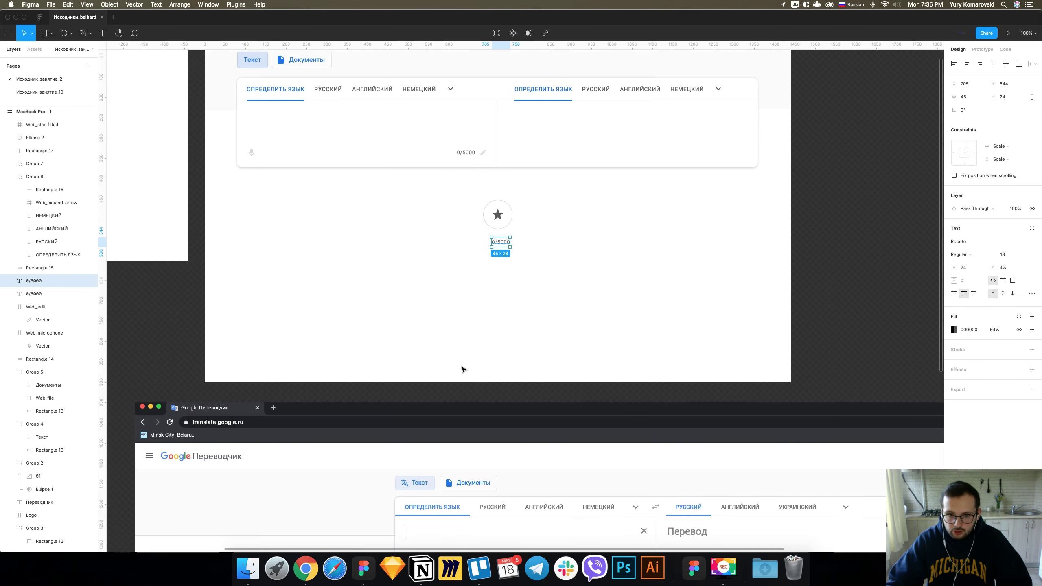
pyautogui.scroll(-8, 463, 368)
pyautogui.hscroll(1, 463, 365)
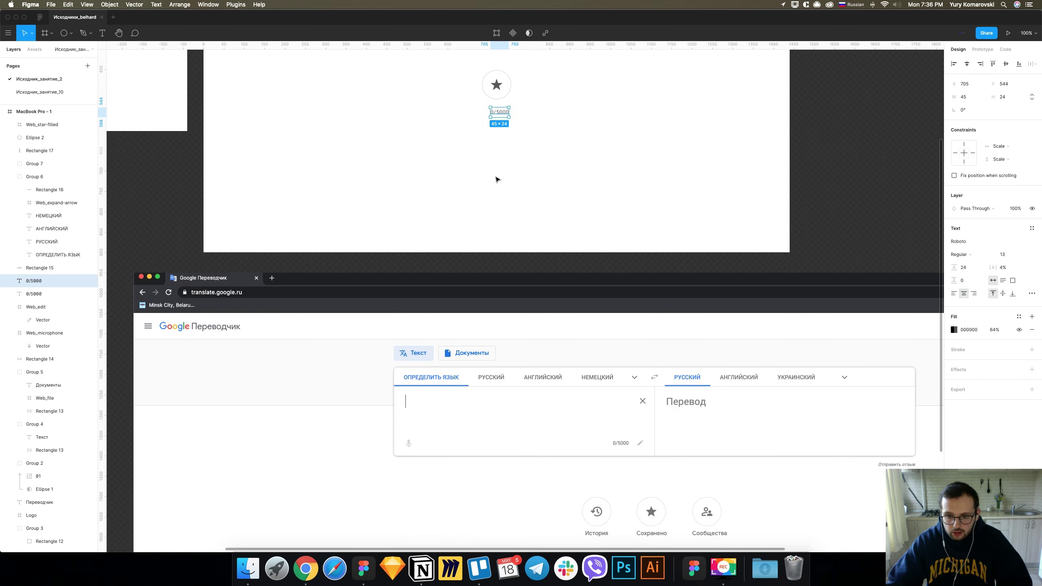
pyautogui.doubleClick(500, 116)
pyautogui.write('Сохранено')
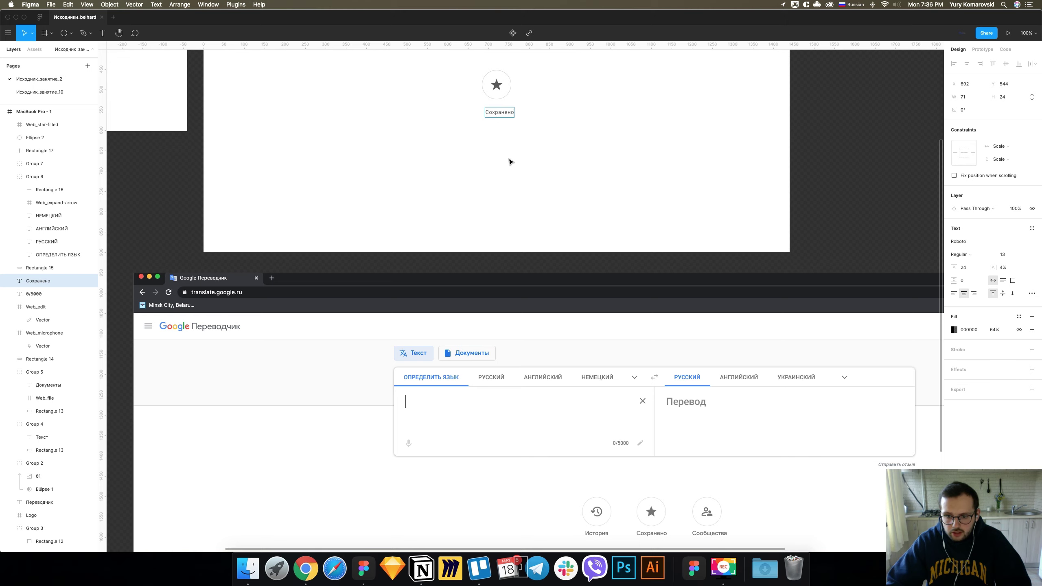
pyautogui.press('Escape')
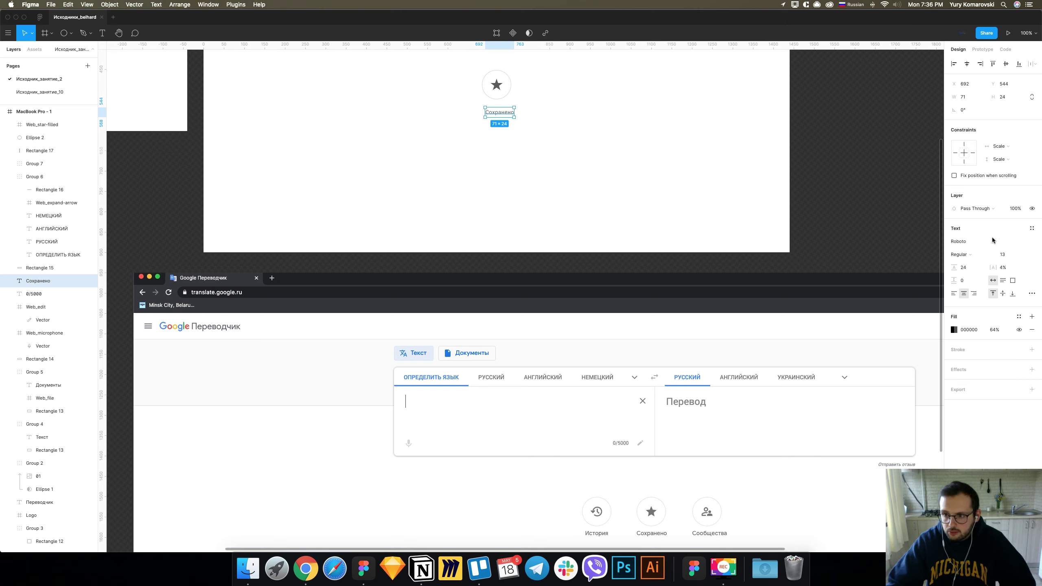
# Make the Сохранено label Medium weight at font size 14.
pyautogui.click(980, 254)
pyautogui.click(980, 264)
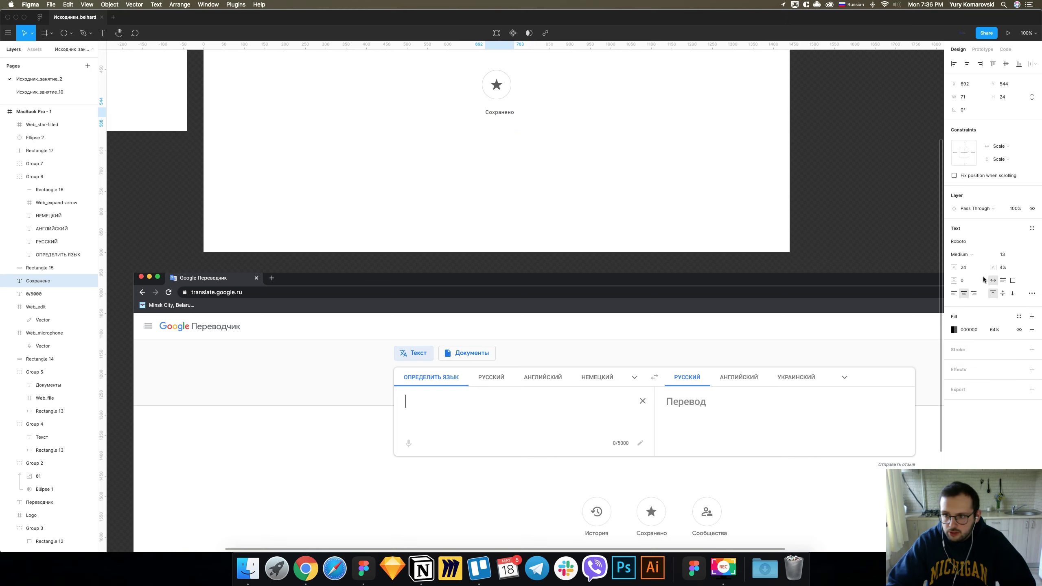
pyautogui.click(1008, 254)
pyautogui.write('14')
pyautogui.press('Return')
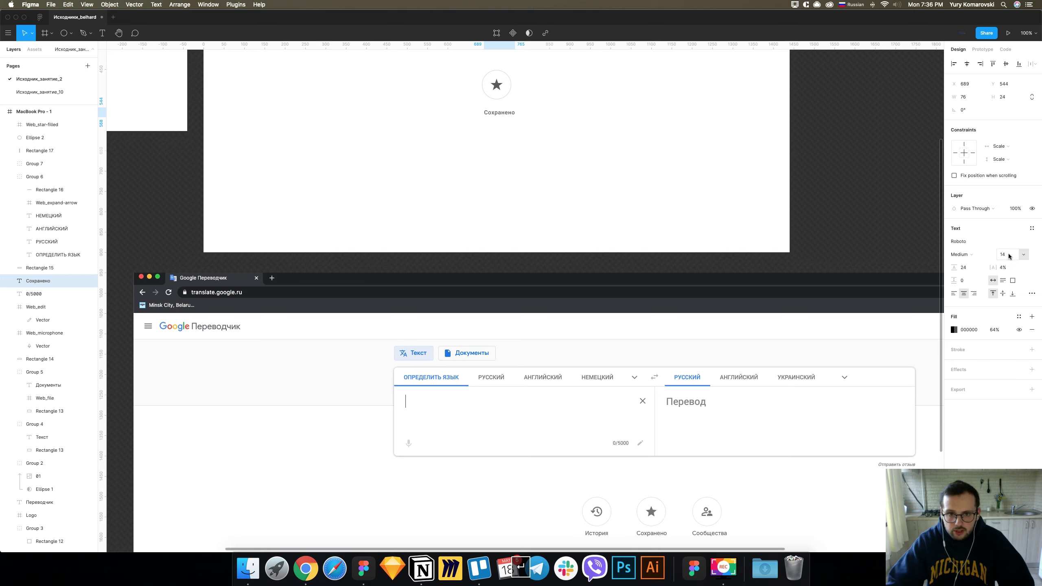
pyautogui.click(632, 197)
pyautogui.scroll(5, 543, 272)
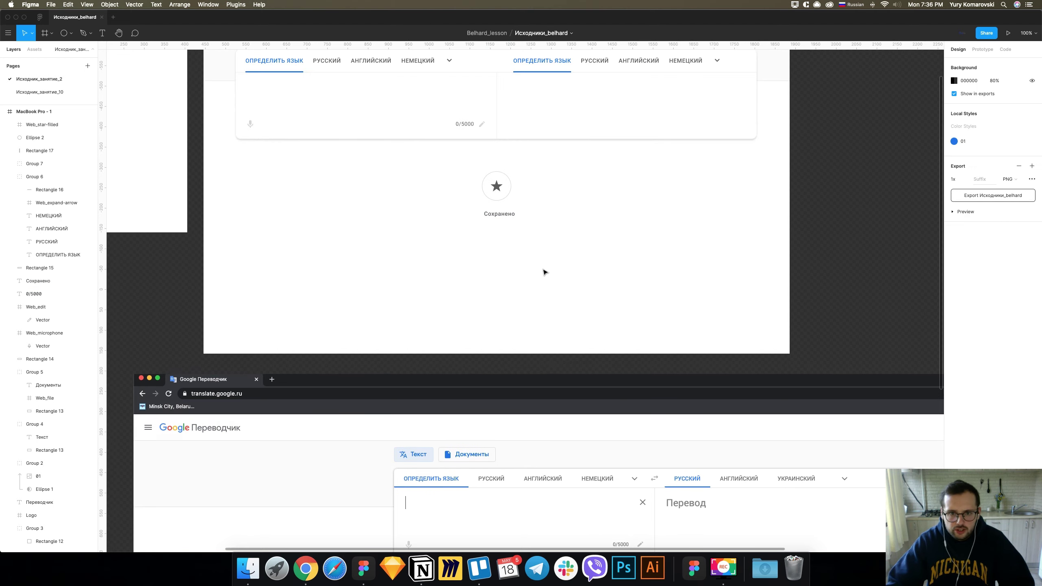
pyautogui.press('super+equal')
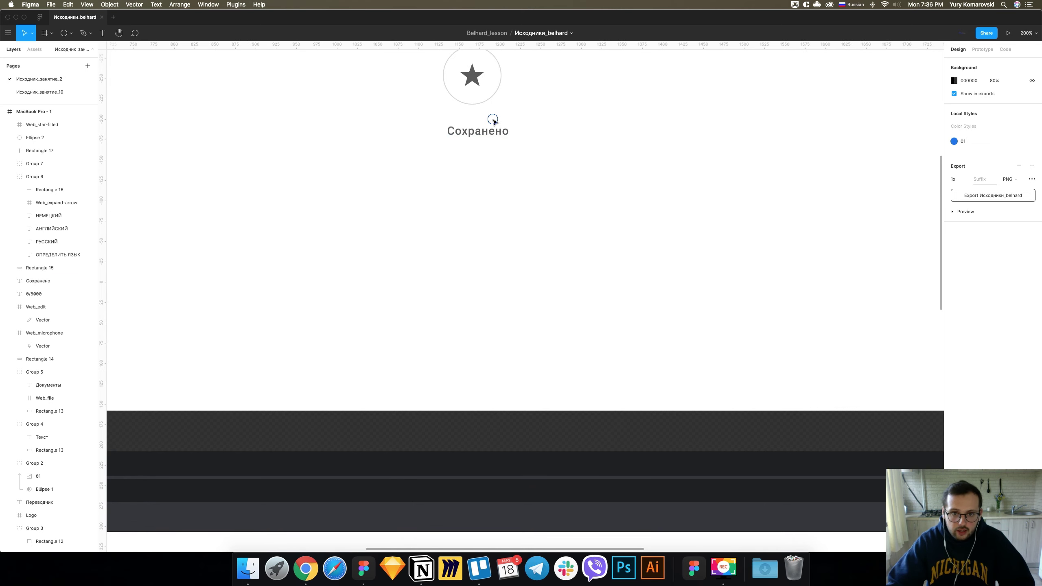
# Check the Сохранено label by zooming out and back in on the star button.
pyautogui.click(493, 131)
pyautogui.scroll(1, 492, 136)
pyautogui.scroll(3, 490, 185)
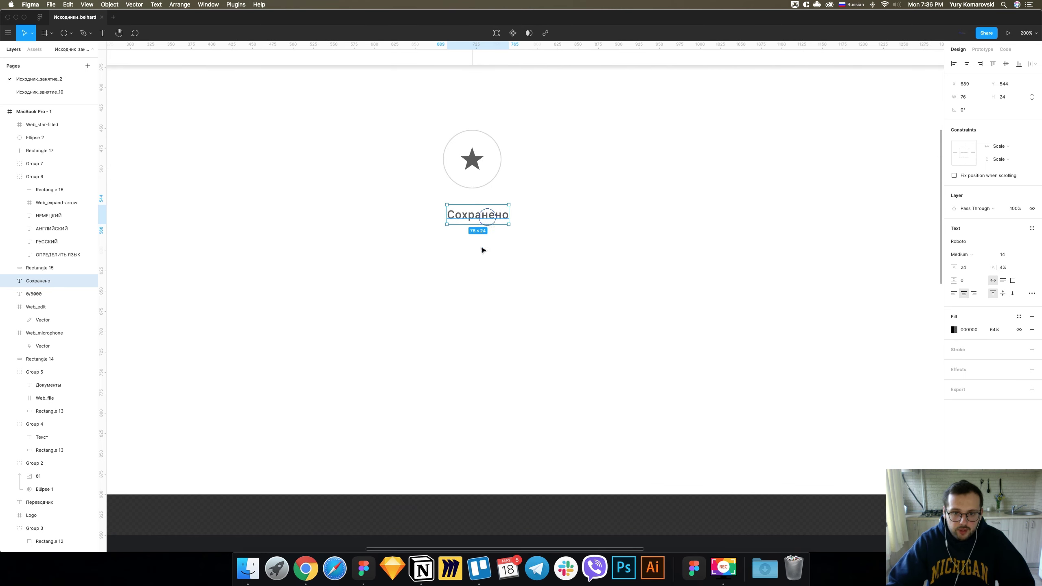
pyautogui.press('super+minus')
pyautogui.click(464, 262)
pyautogui.press('super+equal')
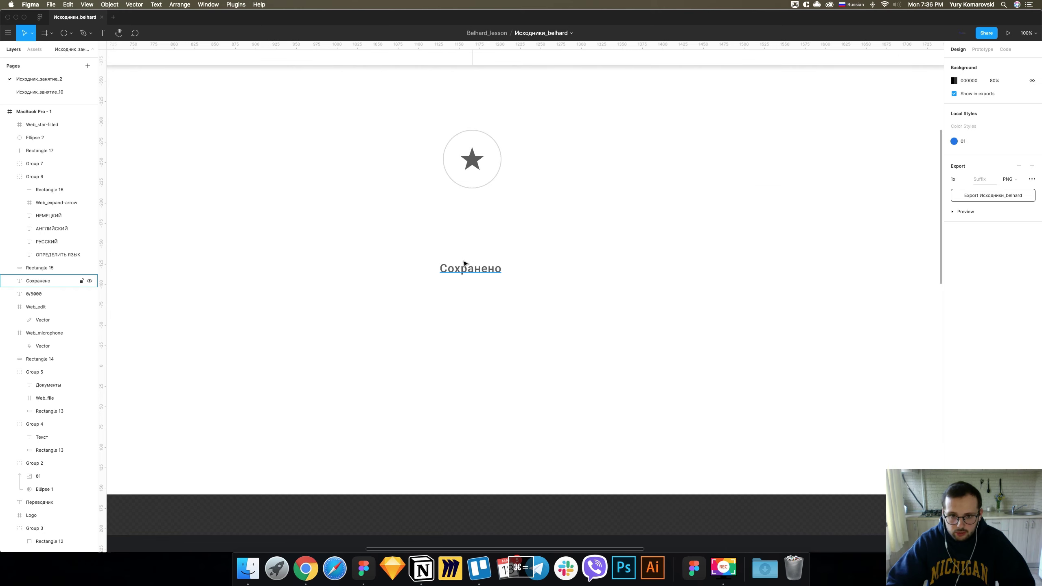
pyautogui.click(491, 155)
# Group the star with its circle and place a duplicate button to its right.
pyautogui.keyDown('shift'); pyautogui.click(480, 157); pyautogui.keyUp('shift')
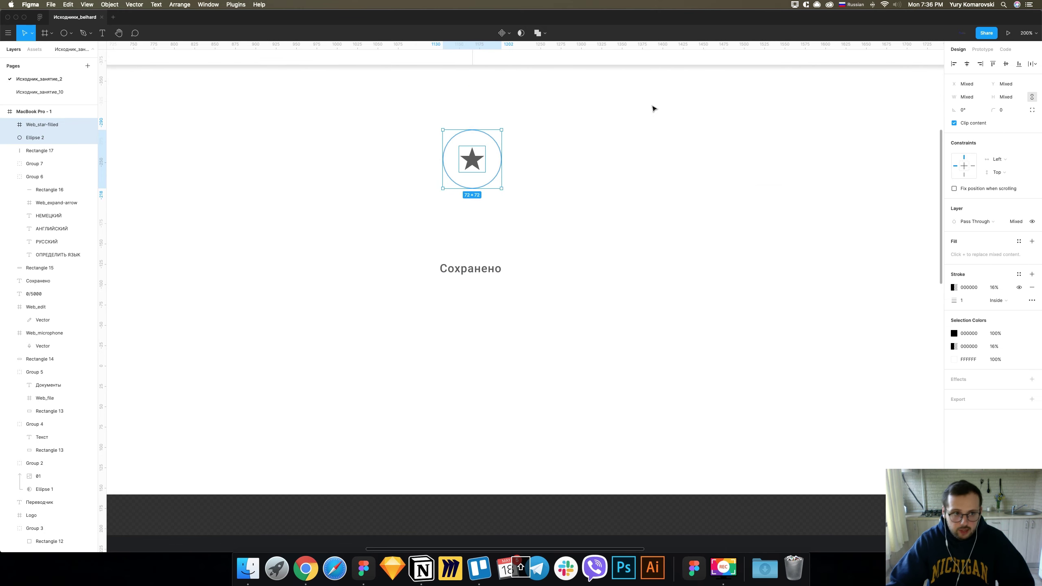
pyautogui.press('super+g')
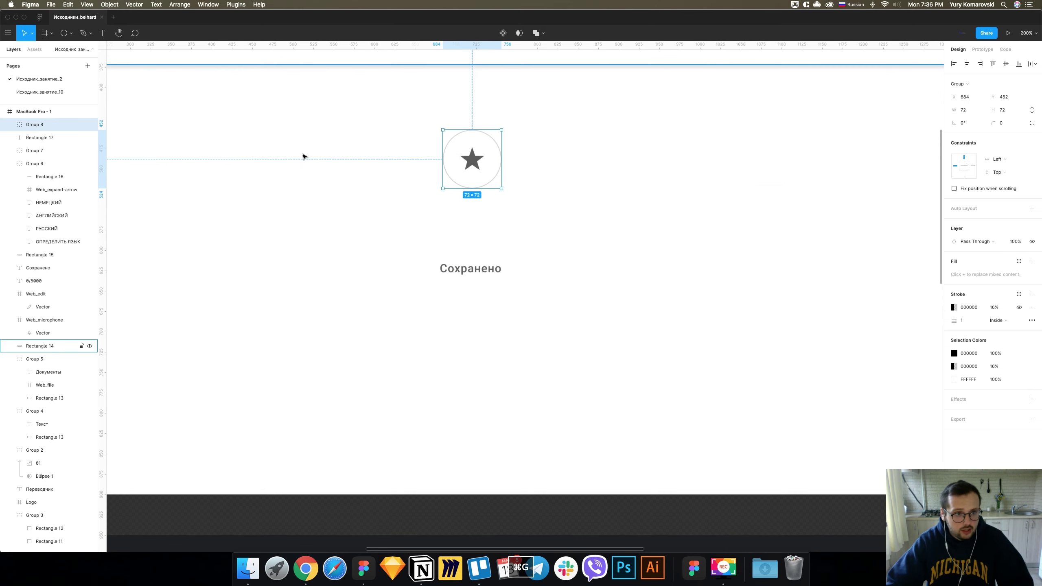
pyautogui.press('super+d')
pyautogui.moveTo(461, 161); pyautogui.dragTo(583, 161)
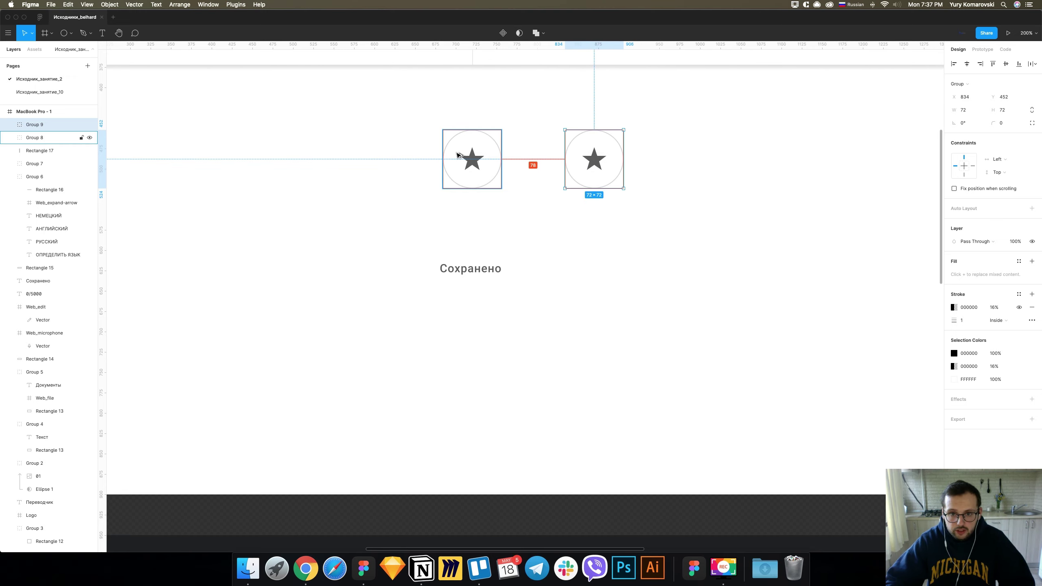
pyautogui.press('Right')
pyautogui.press('Right')
pyautogui.press('super+minus')
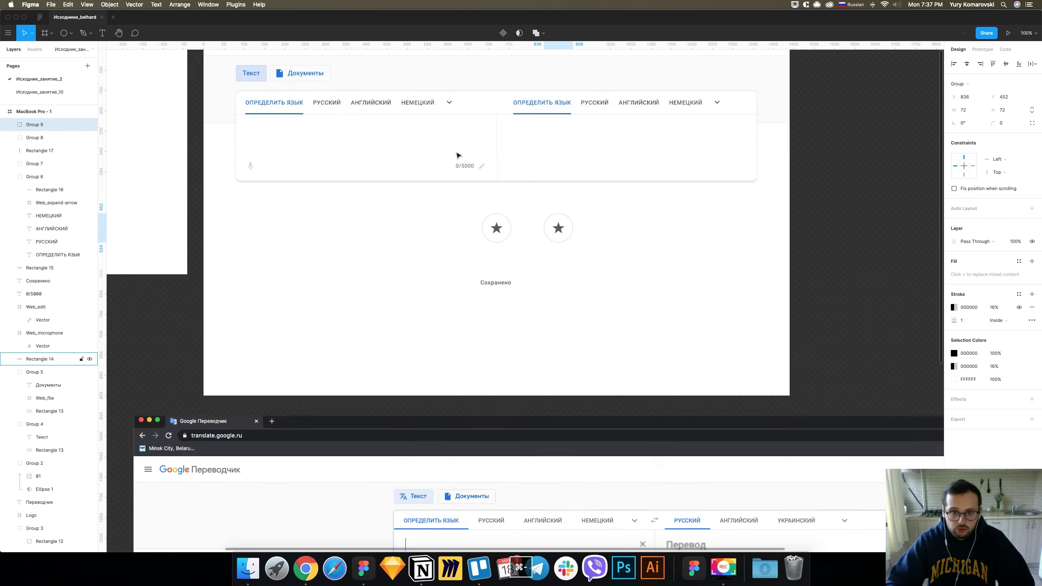
pyautogui.press('super+minus')
pyautogui.press('super+equal')
pyautogui.press('super+equal')
pyautogui.hotkey('shift', 'Left')
pyautogui.hotkey('shift', 'Left')
pyautogui.hotkey('shift', 'Left')
pyautogui.press('Right')
pyautogui.press('Right')
pyautogui.press('Right')
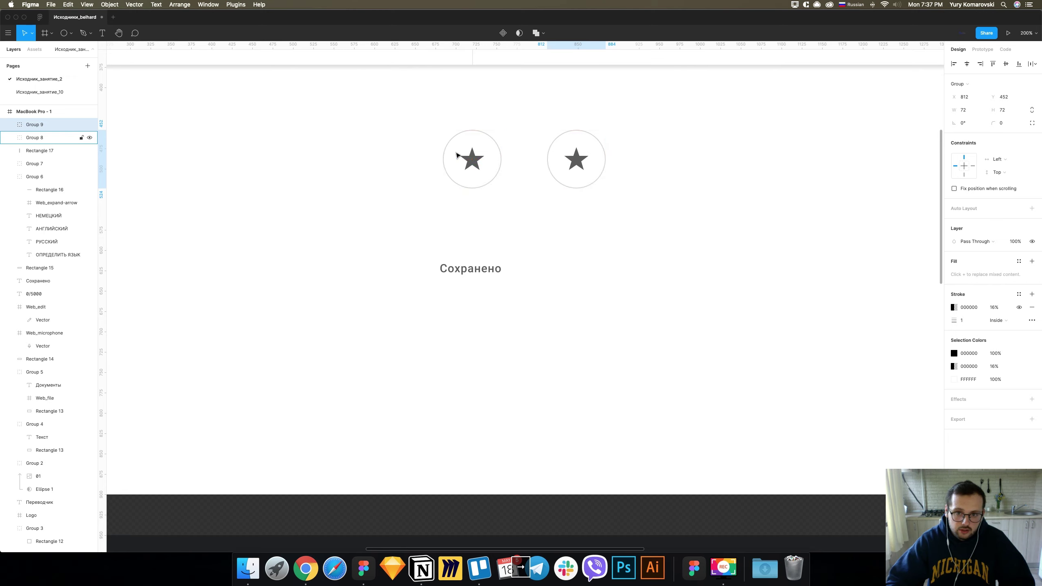
# Paste a third star button to the left of the other two.
pyautogui.press('super+c')
pyautogui.press('super+v')
pyautogui.moveTo(583, 155); pyautogui.dragTo(376, 156)
pyautogui.press('super+minus')
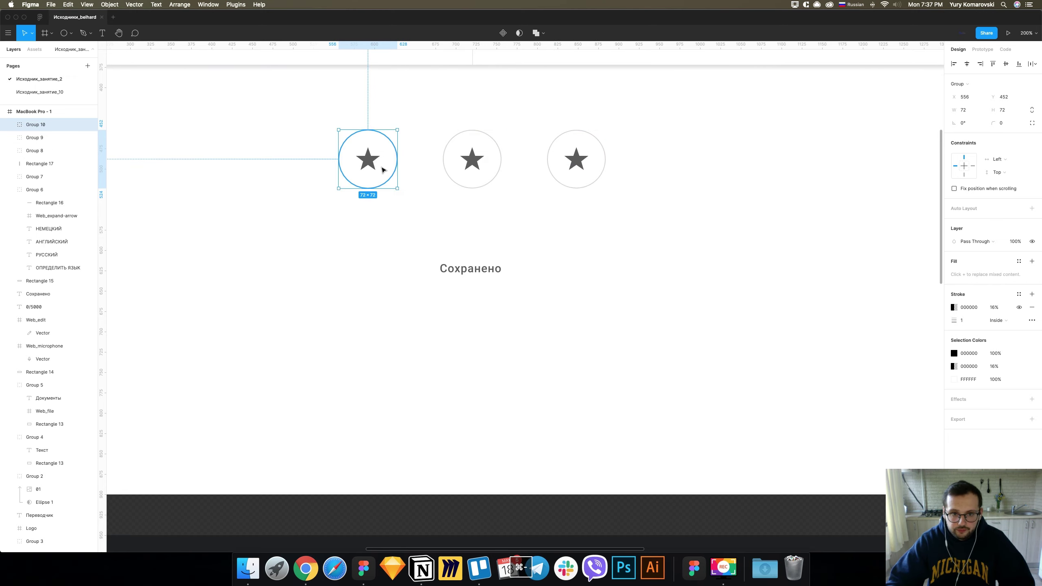
pyautogui.press('super+minus')
pyautogui.click(277, 141)
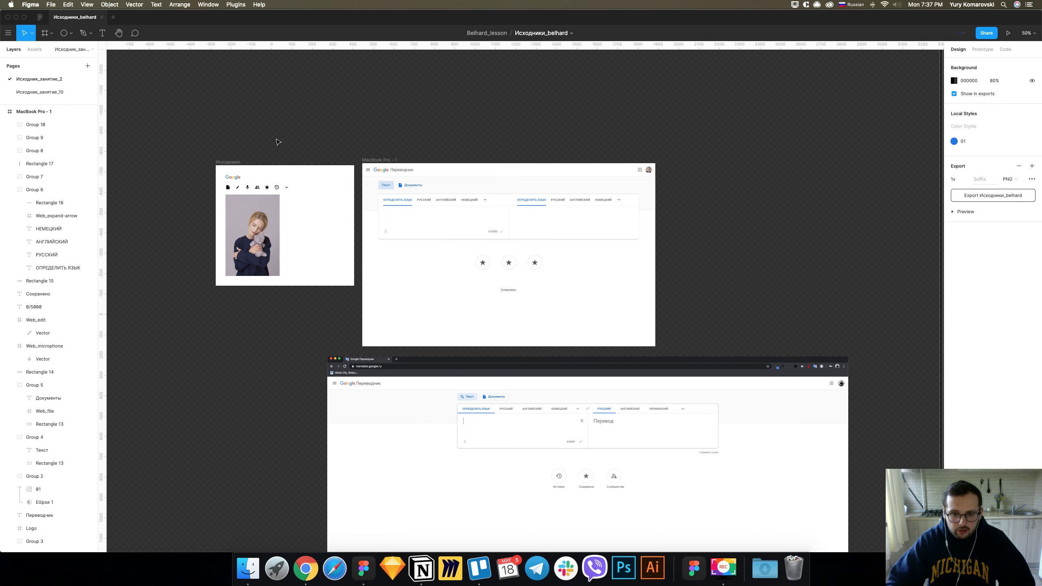
# Replace the star in the third circle with the people icon from the sources frame.
pyautogui.press('super+equal')
pyautogui.hscroll(-1, 209, 189)
pyautogui.hscroll(-4, 209, 197)
pyautogui.click(212, 203)
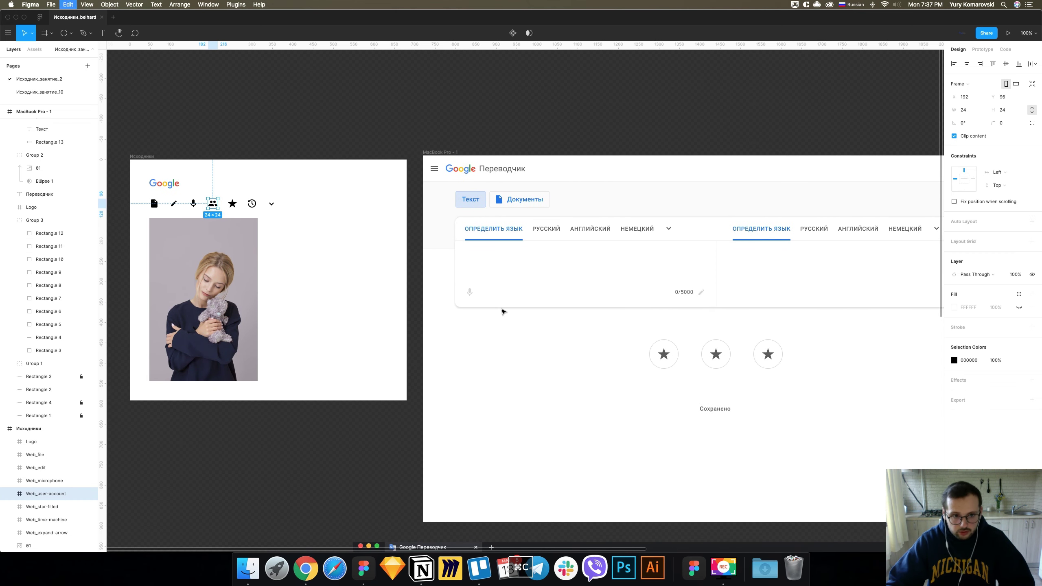
pyautogui.scroll(-7, 519, 337)
pyautogui.moveTo(519, 547); pyautogui.dragTo(704, 263)
pyautogui.scroll(3, 704, 263)
pyautogui.scroll(3, 704, 263)
pyautogui.press('super+equal')
pyautogui.click(596, 262)
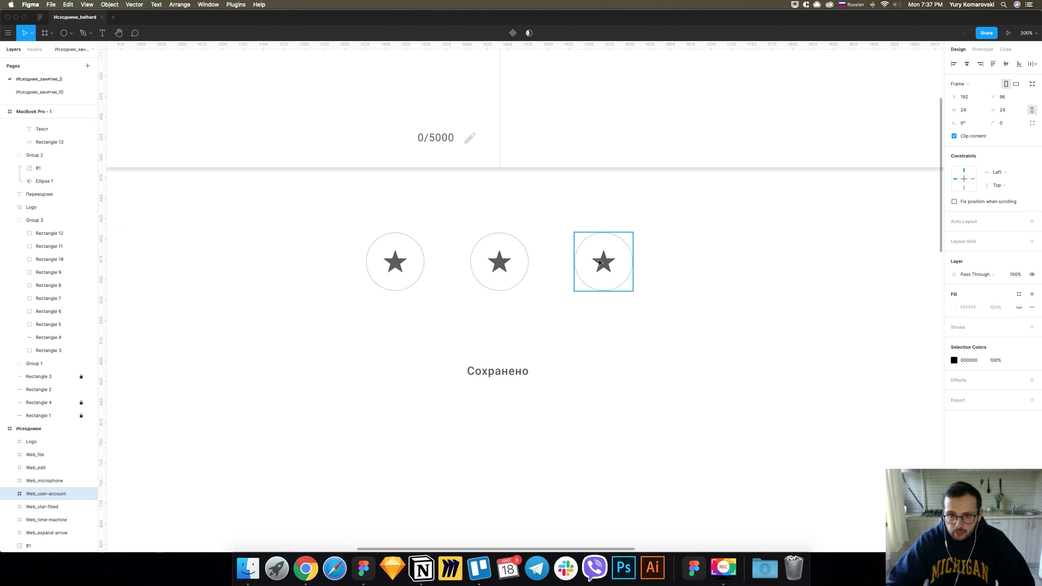
pyautogui.doubleClick(599, 261)
pyautogui.press('Delete')
pyautogui.click(599, 260)
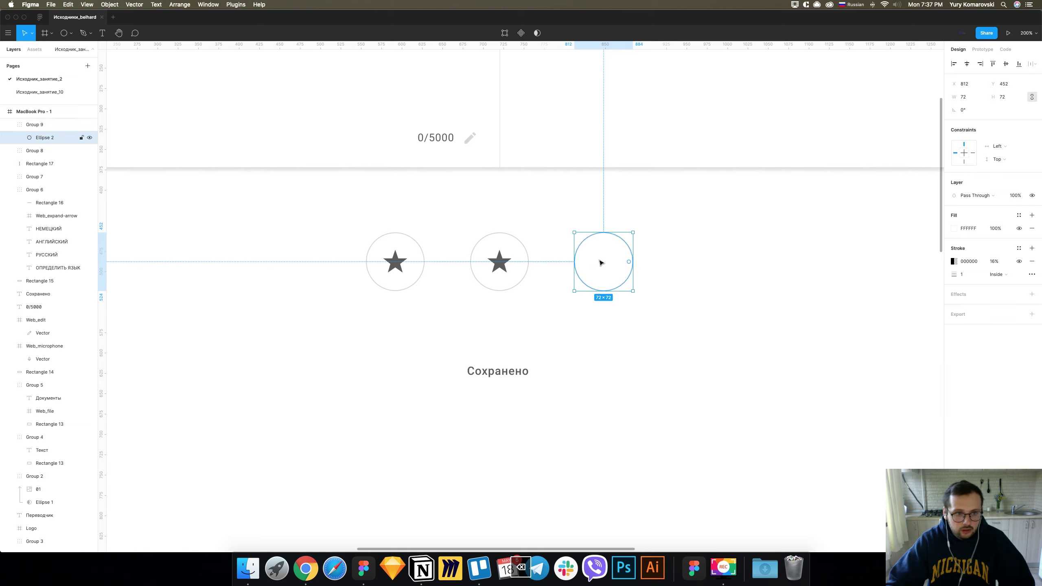
pyautogui.press('super+v')
# Set the people icon to 32 px width and 64% opacity, centred in its circle.
pyautogui.click(981, 110)
pyautogui.write('32')
pyautogui.press('Return')
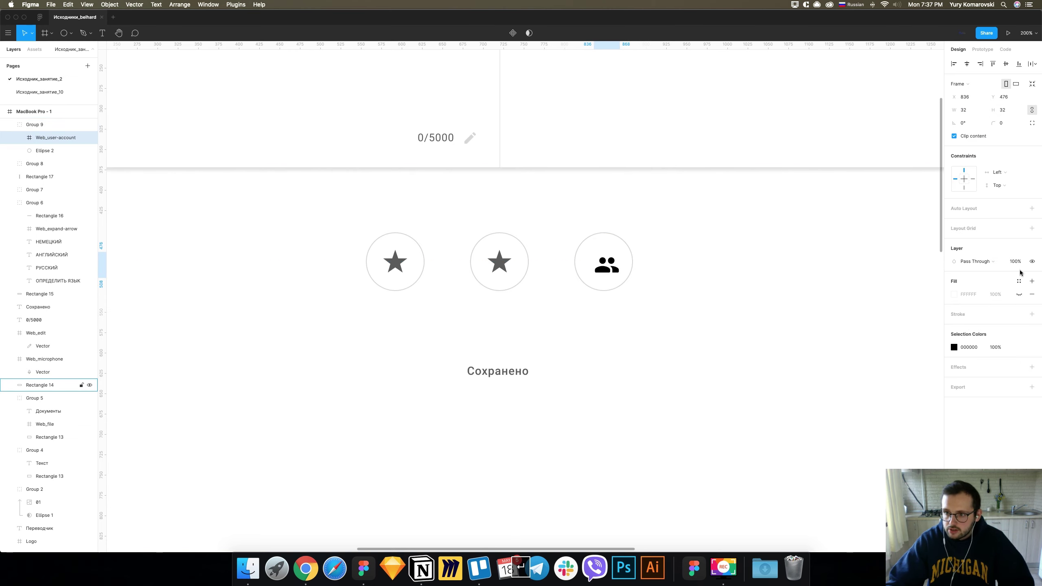
pyautogui.click(1014, 261)
pyautogui.write('64')
pyautogui.press('Return')
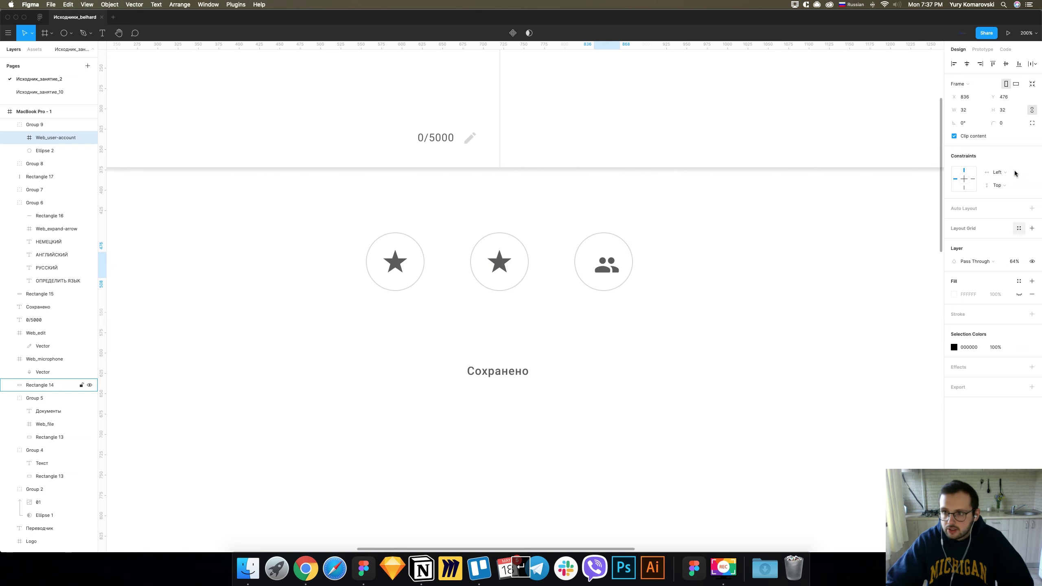
pyautogui.click(966, 63)
pyautogui.click(1003, 64)
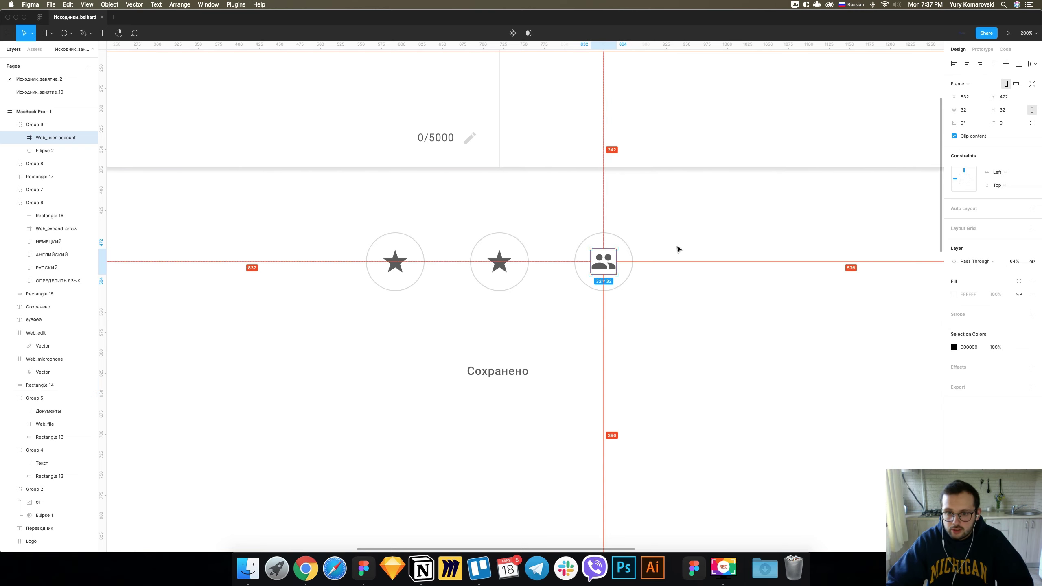
# Replace the star in the first circle with the history clock icon.
pyautogui.press('super+minus')
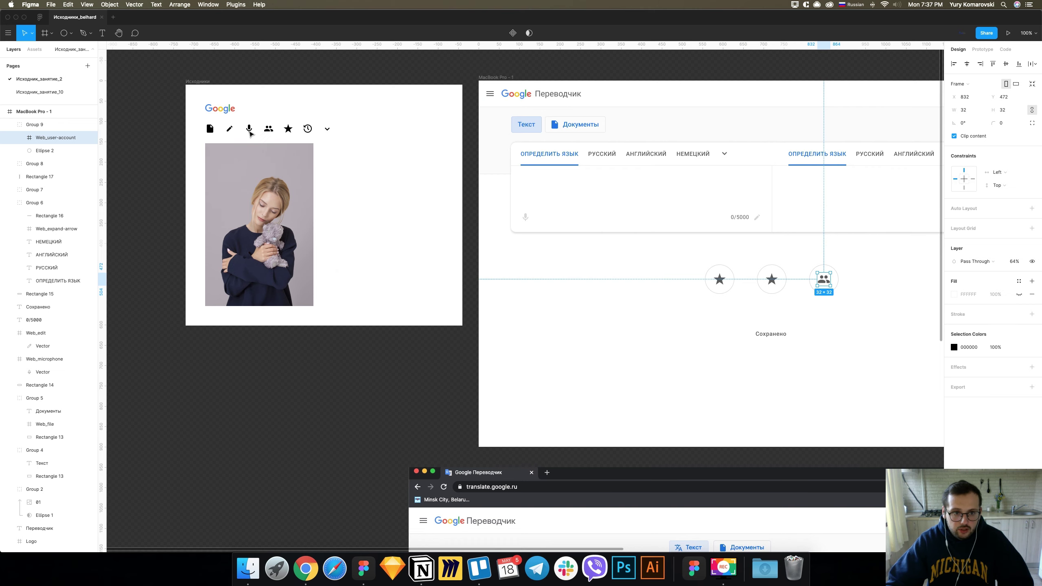
pyautogui.scroll(-5, 530, 321)
pyautogui.scroll(2, 572, 342)
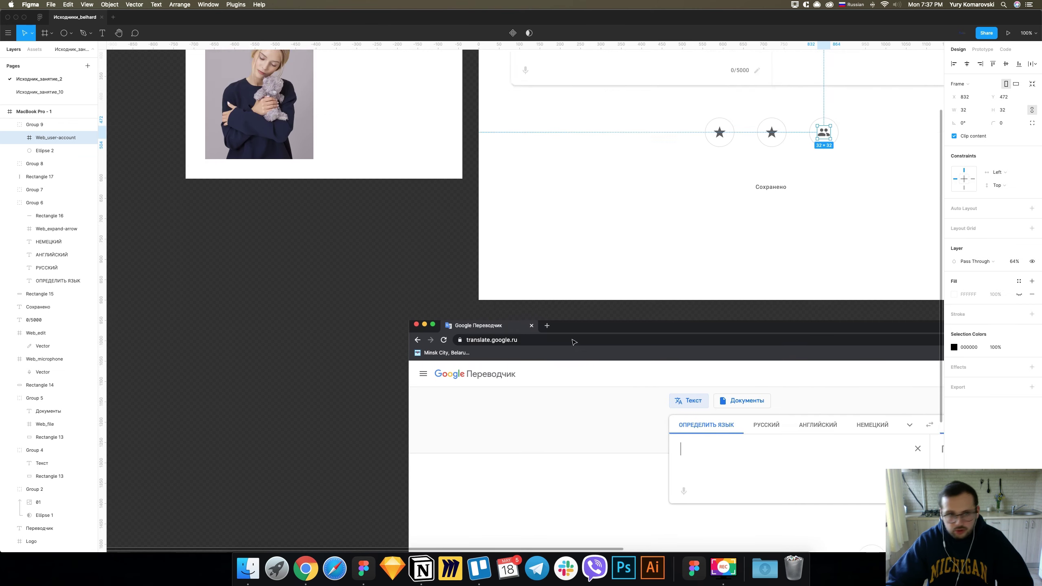
pyautogui.scroll(3, 302, 71)
pyautogui.click(308, 95)
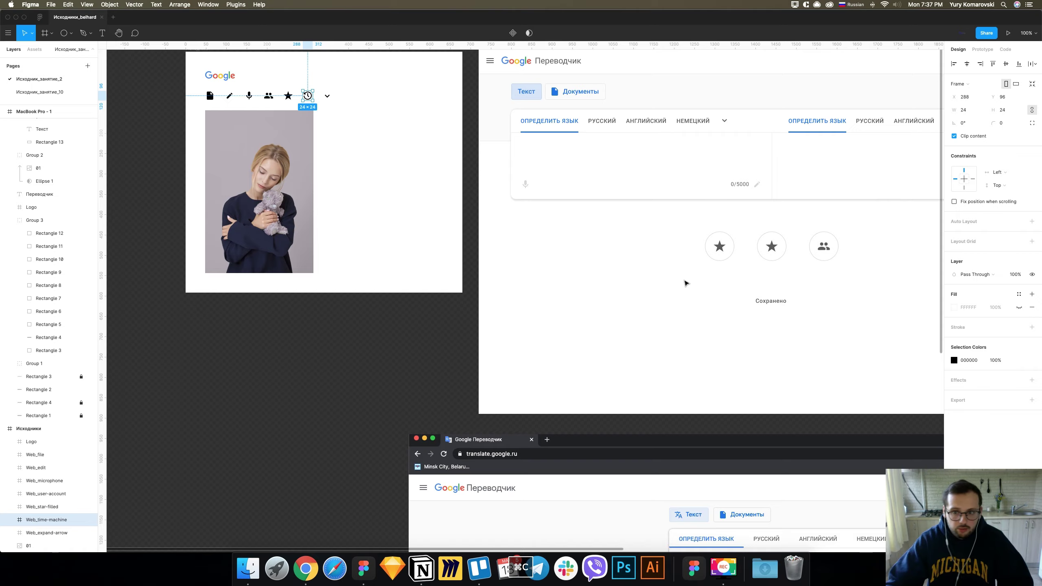
pyautogui.press('super+equal')
pyautogui.press('super+equal')
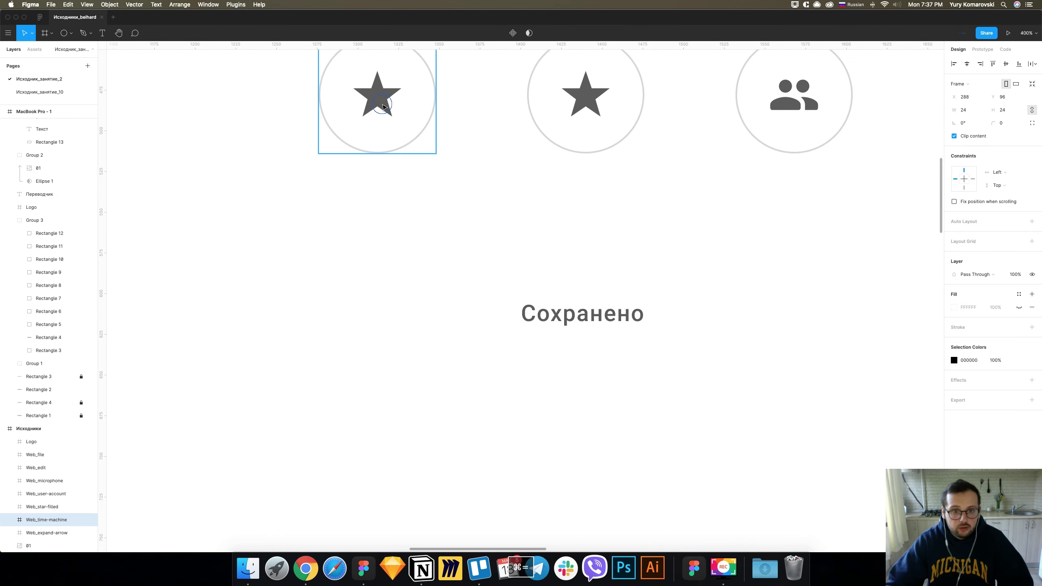
pyautogui.doubleClick(383, 108)
pyautogui.press('Delete')
pyautogui.press('super+v')
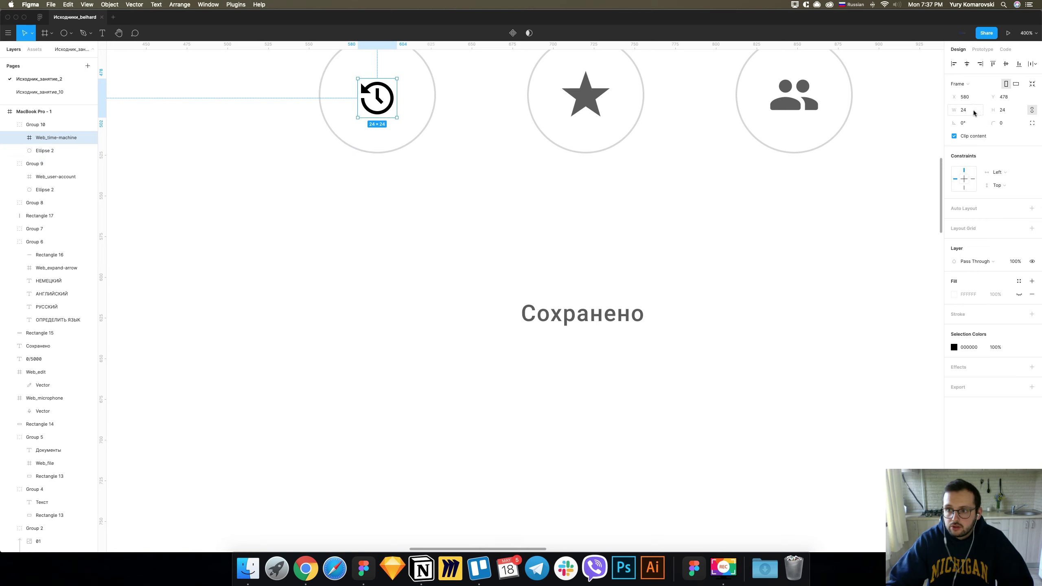
# Set the history icon to 32 px width and 64% opacity.
pyautogui.click(971, 110)
pyautogui.write('32')
pyautogui.press('Return')
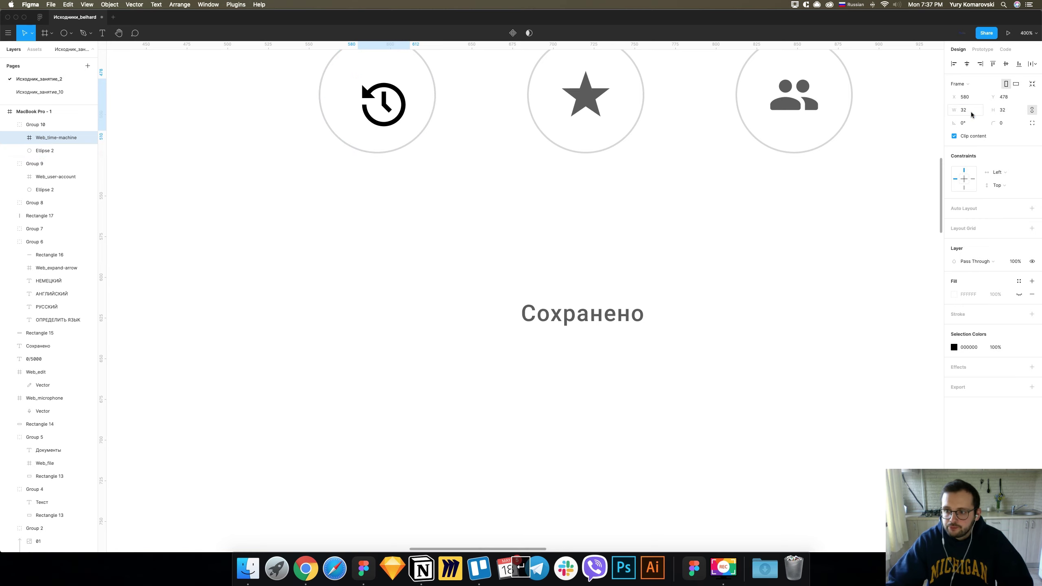
pyautogui.click(1014, 261)
pyautogui.write('64')
pyautogui.press('Return')
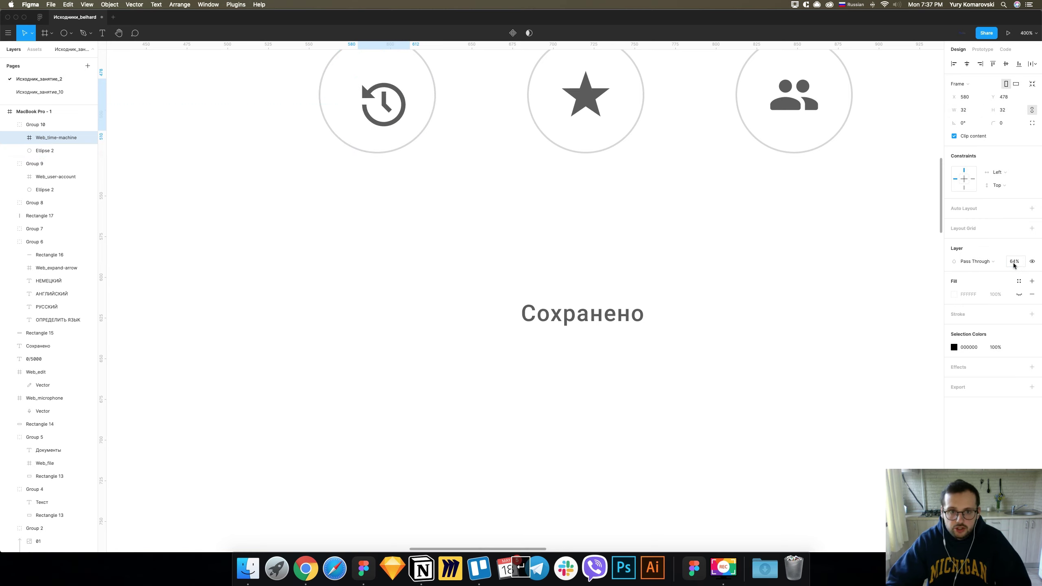
# Centre the history icon in its circle and move Сохранено up, centred under the star.
pyautogui.click(967, 64)
pyautogui.click(1006, 63)
pyautogui.click(337, 284)
pyautogui.press('super+minus')
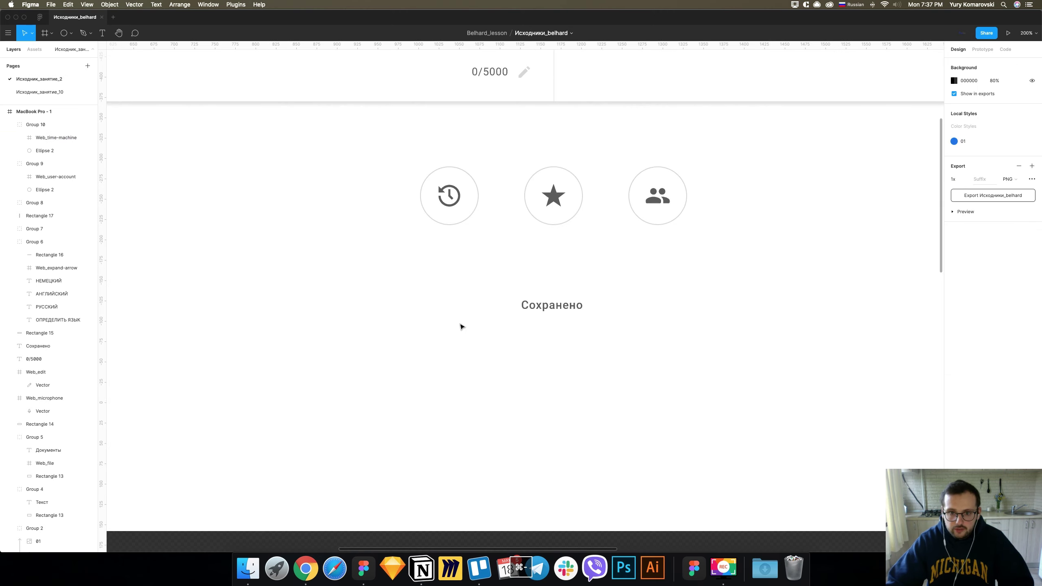
pyautogui.click(551, 305)
pyautogui.moveTo(558, 306); pyautogui.dragTo(558, 243)
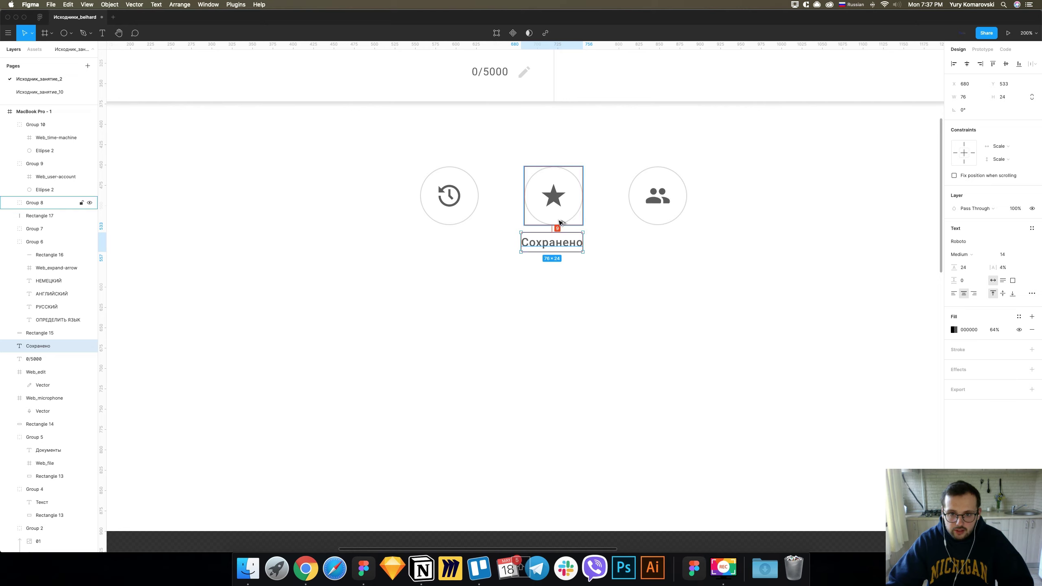
pyautogui.press('Up')
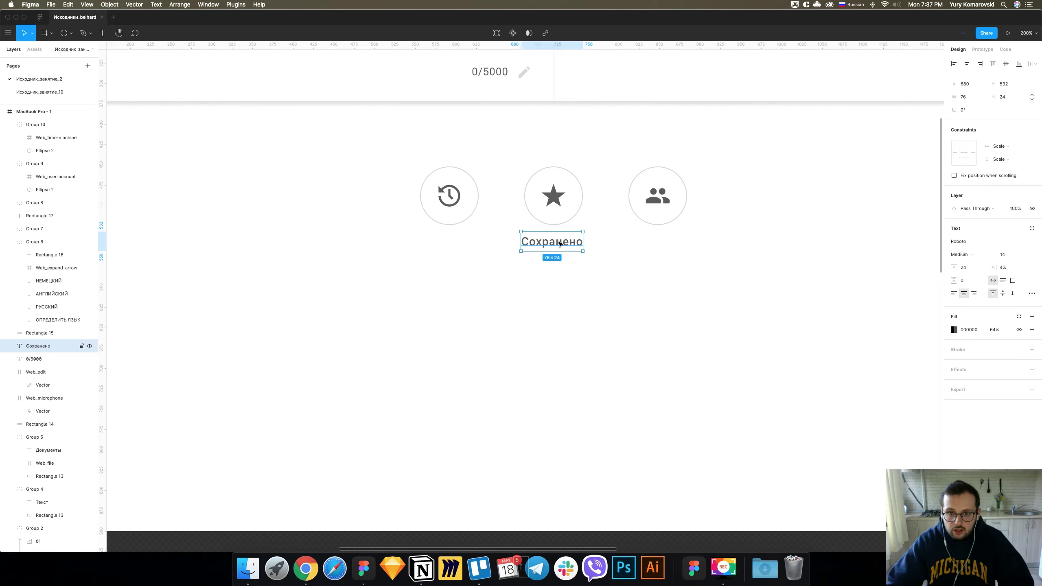
pyautogui.click(968, 64)
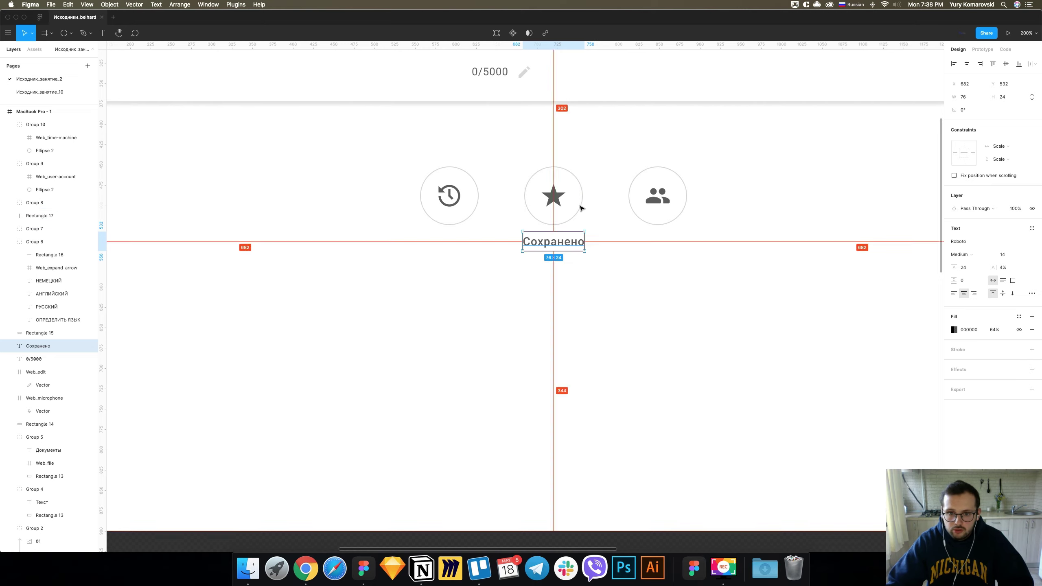
# Paste a copy of the Сохранено label and move it under the people icon.
pyautogui.click(622, 324)
pyautogui.scroll(1, 622, 324)
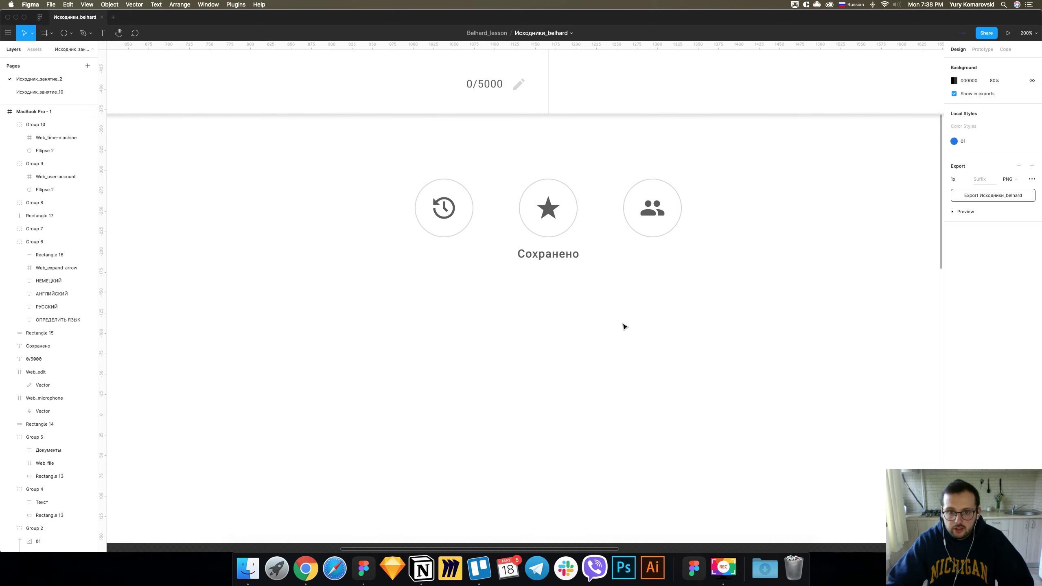
pyautogui.click(569, 260)
pyautogui.press('super+v')
pyautogui.moveTo(546, 260); pyautogui.dragTo(653, 259)
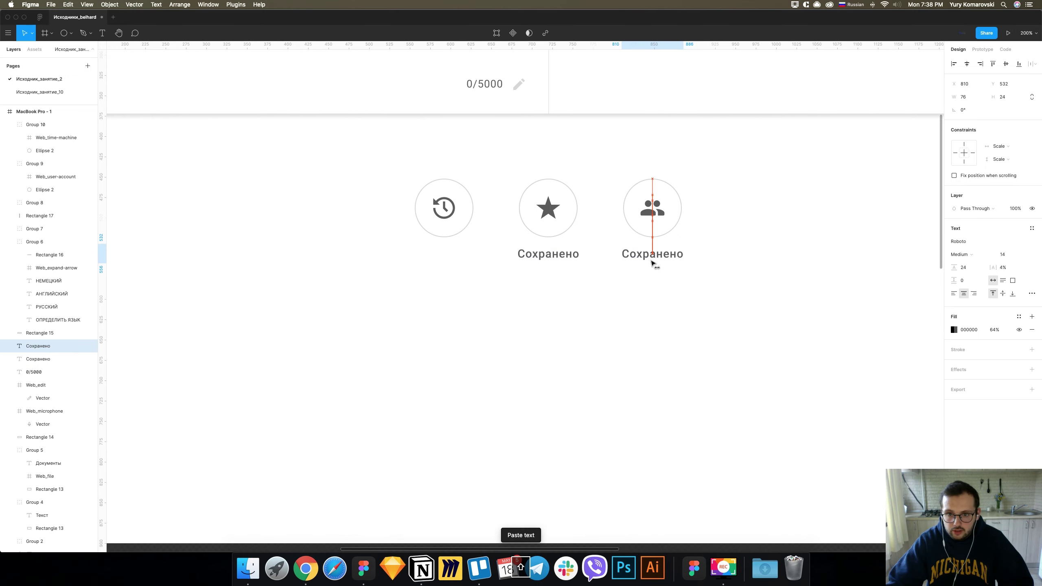
pyautogui.scroll(-5, 653, 262)
pyautogui.click(642, 294)
pyautogui.hotkey('shift', '0')
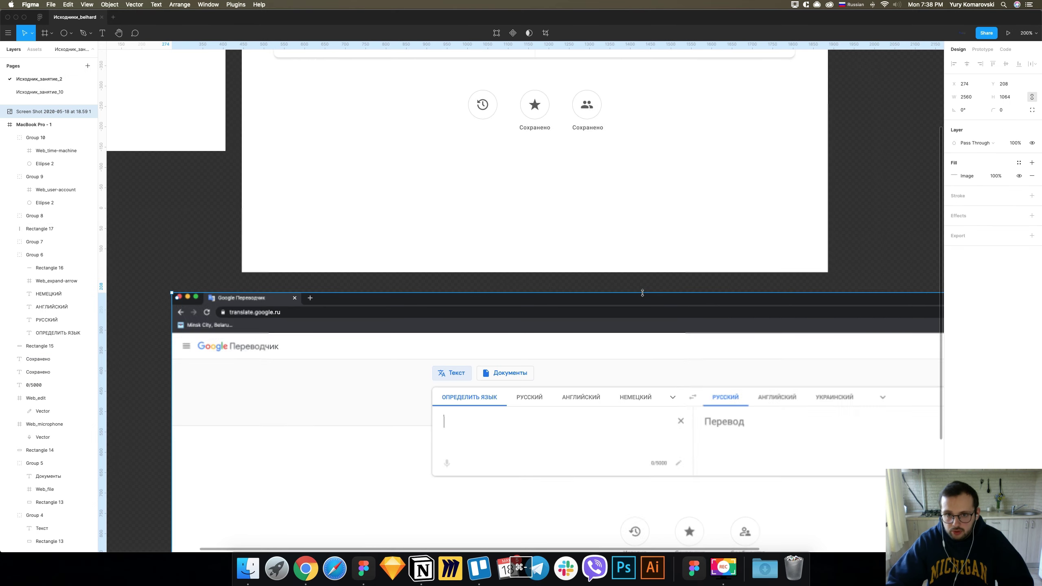
pyautogui.scroll(2, 623, 230)
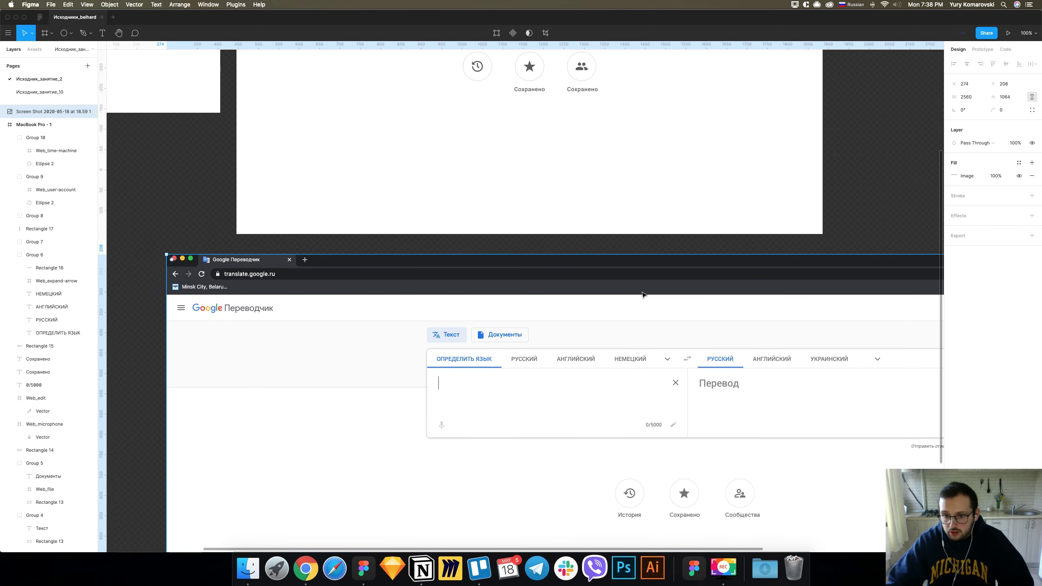
pyautogui.scroll(2, 588, 133)
# Retype the copied label as Сообщества with 0% letter spacing.
pyautogui.doubleClick(585, 117)
pyautogui.write('Сою')
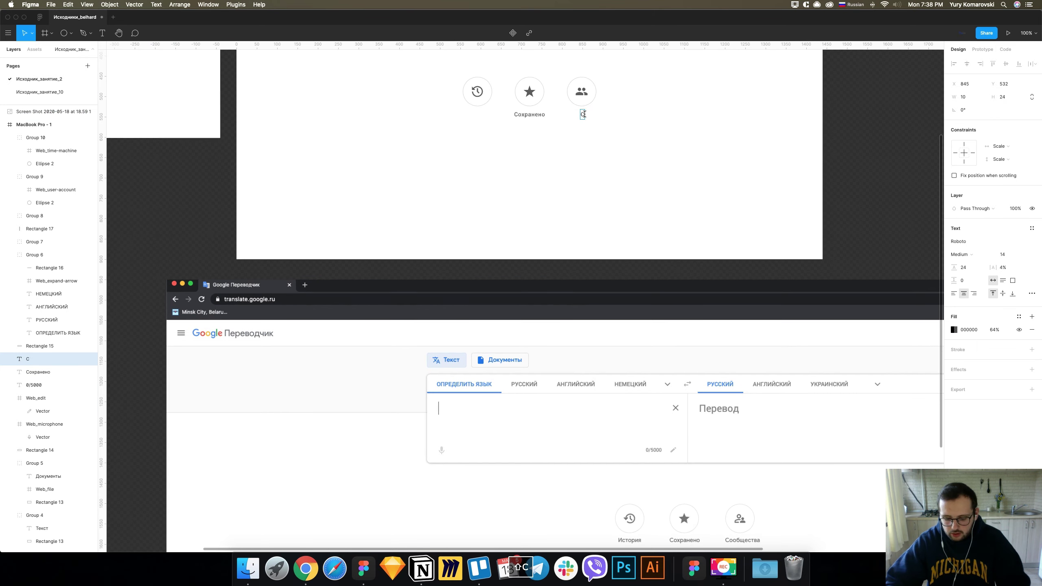
pyautogui.press('BackSpace')
pyautogui.write('об')
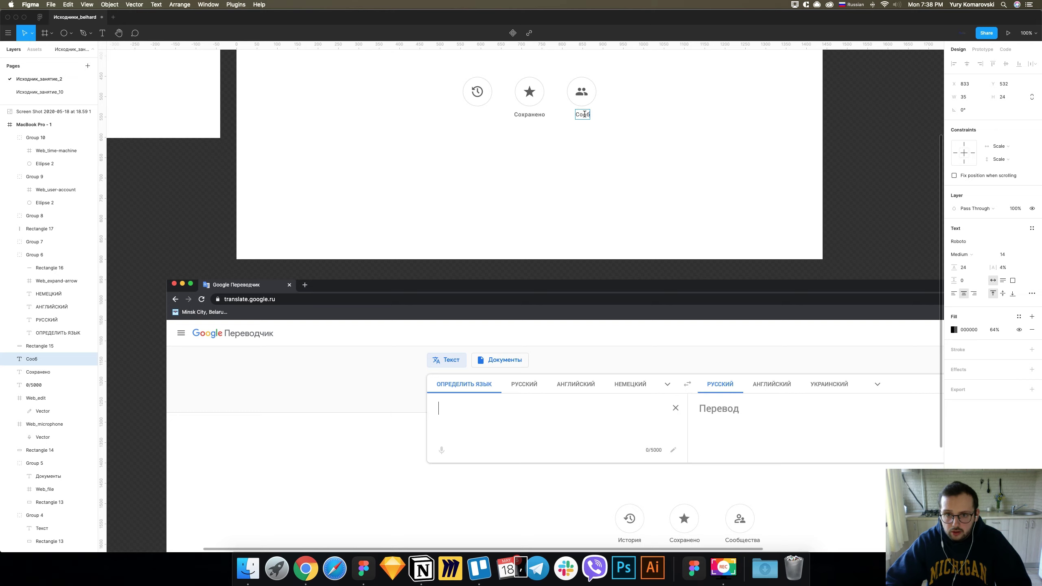
pyautogui.write('щества')
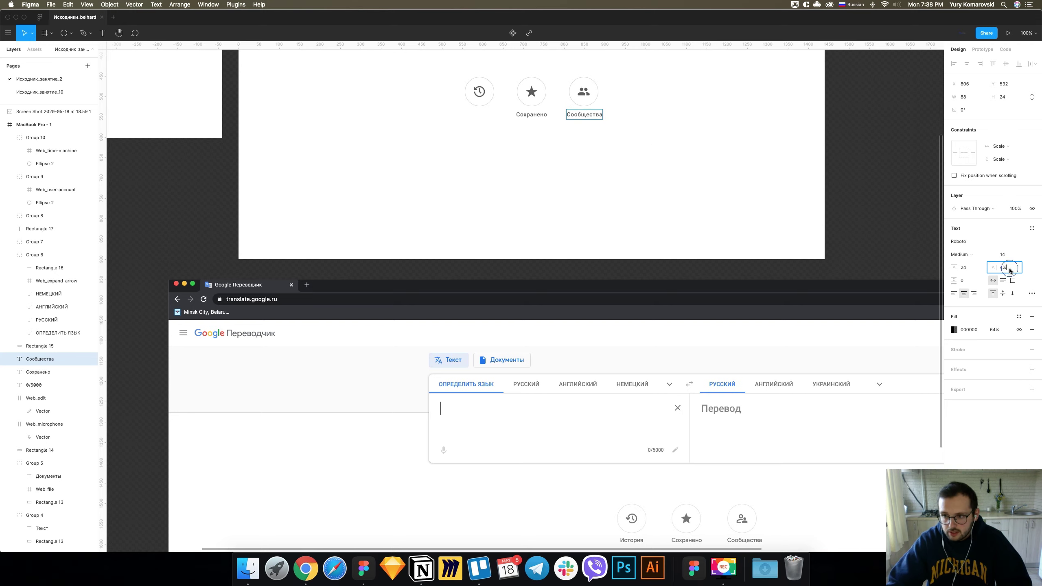
pyautogui.write('0')
pyautogui.press('Return')
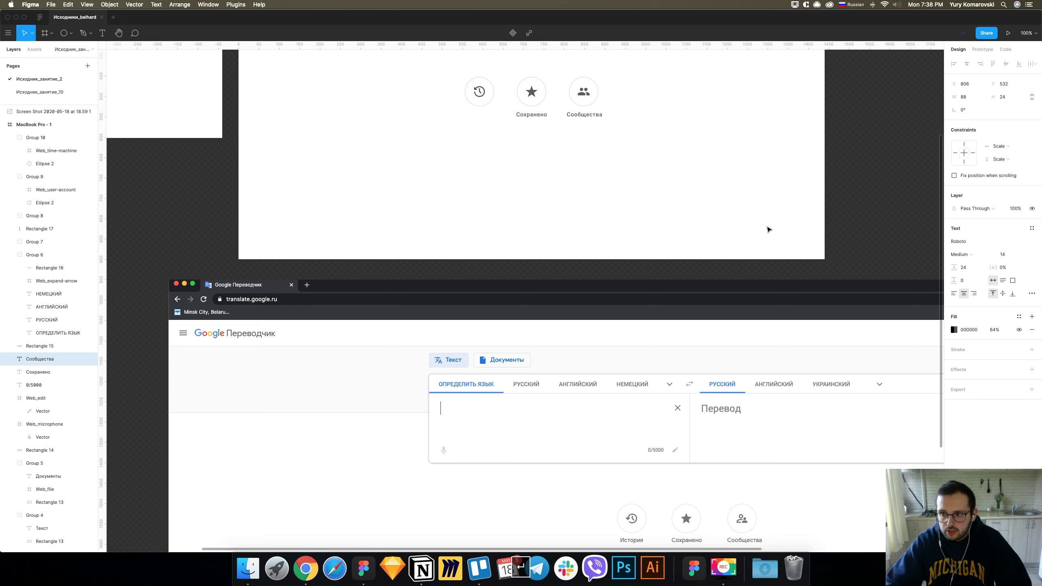
pyautogui.press('Escape')
pyautogui.click(1004, 270)
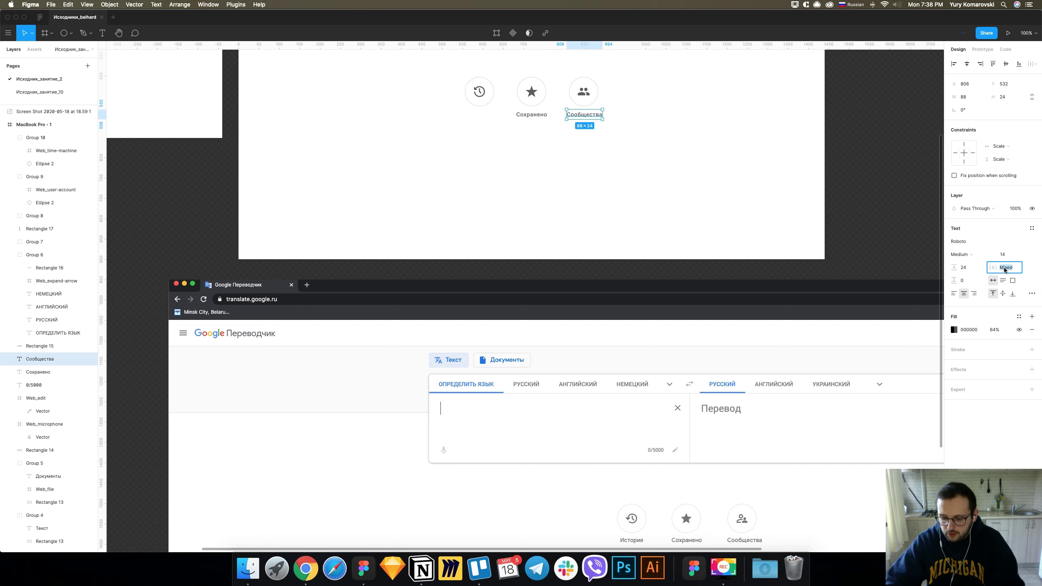
pyautogui.write('0')
pyautogui.press('Return')
# Set letter spacing to 0% on the Сохранено label and the 0/5000 counter.
pyautogui.click(540, 118)
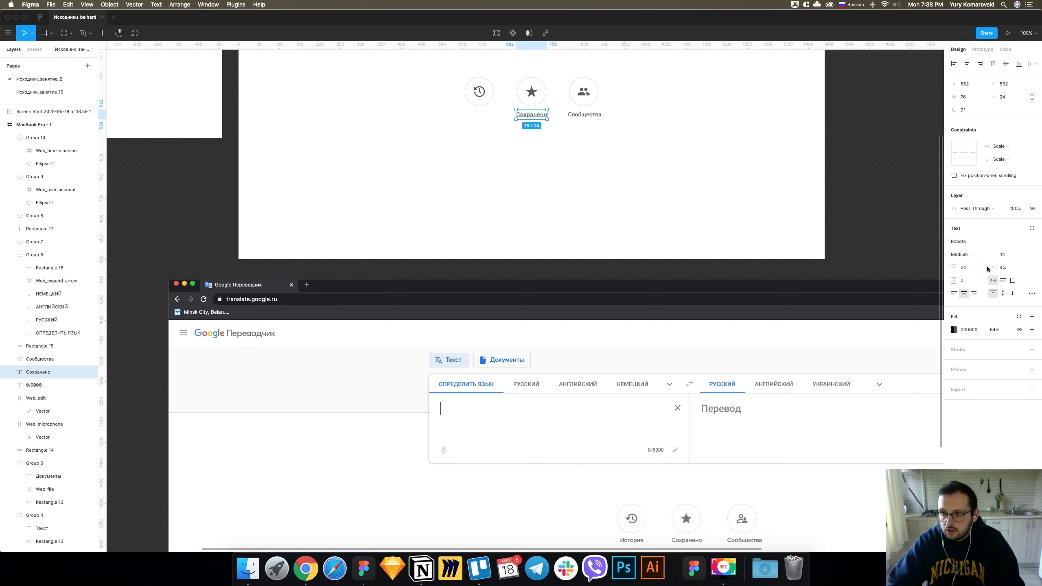
pyautogui.click(1003, 267)
pyautogui.write('0')
pyautogui.press('Return')
pyautogui.scroll(5, 506, 146)
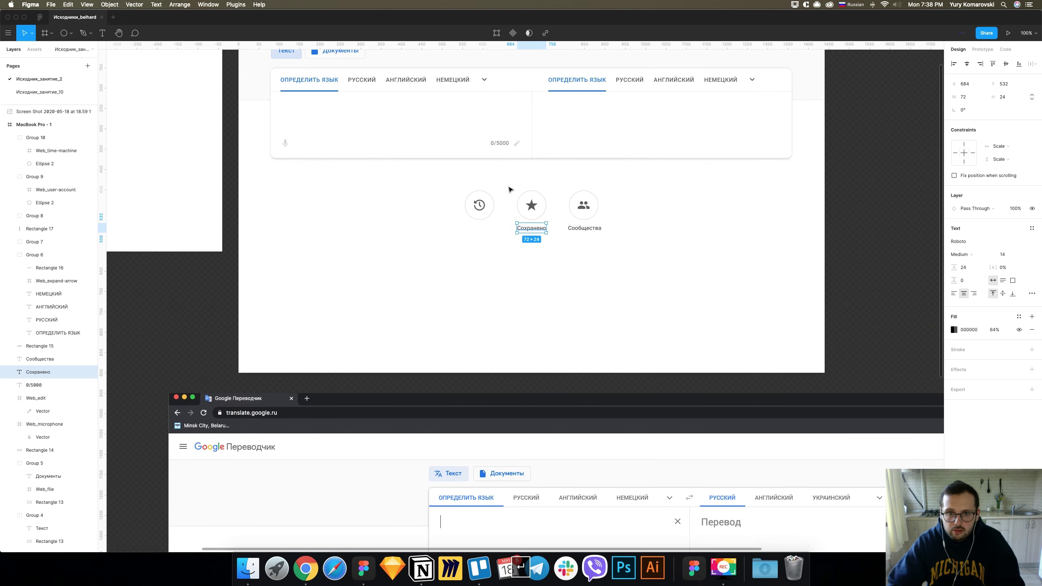
pyautogui.click(506, 144)
pyautogui.click(1002, 267)
pyautogui.write('0')
pyautogui.press('Return')
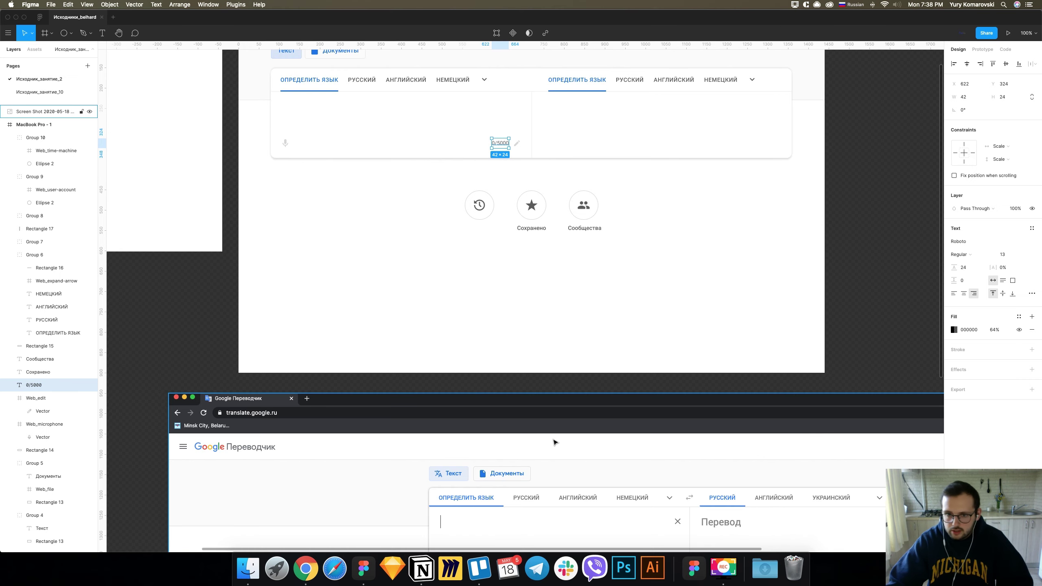
pyautogui.click(593, 333)
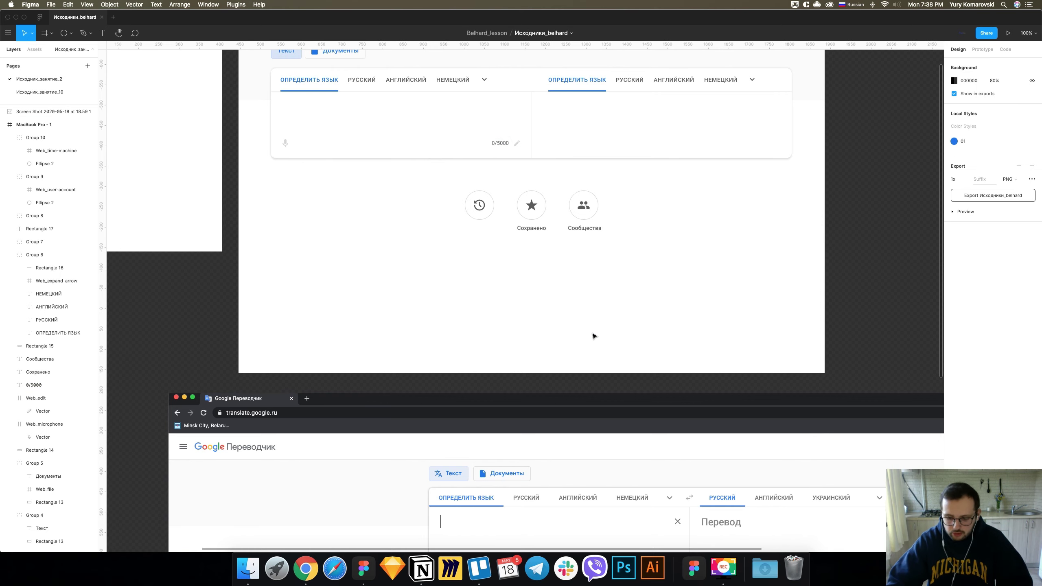
# Nudge the Сообщества label into position under the people icon.
pyautogui.press('super+equal')
pyautogui.click(657, 160)
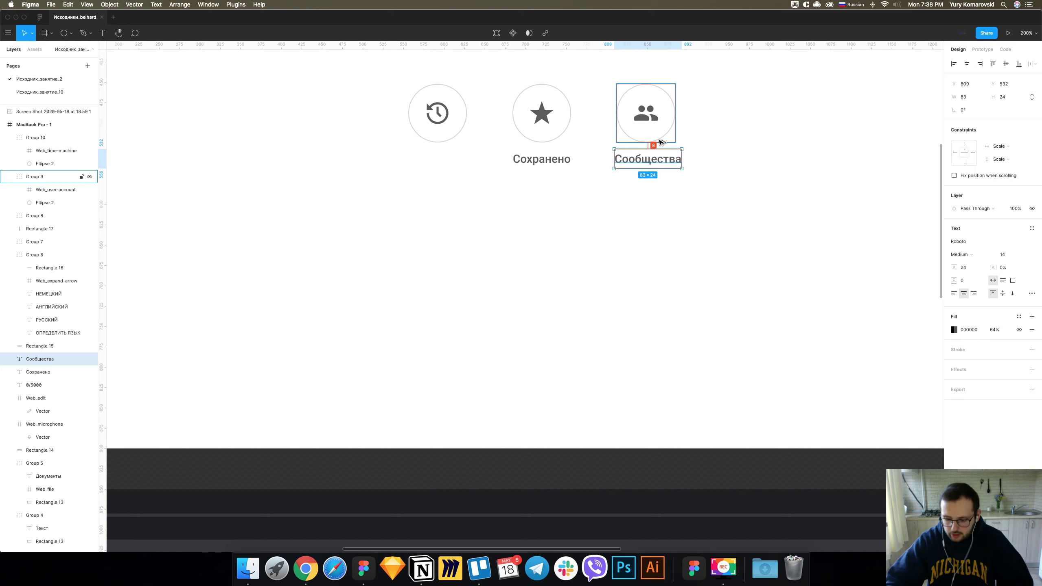
pyautogui.hotkey('shift', 'Up')
pyautogui.press('Left')
pyautogui.press('Left')
pyautogui.press('Left')
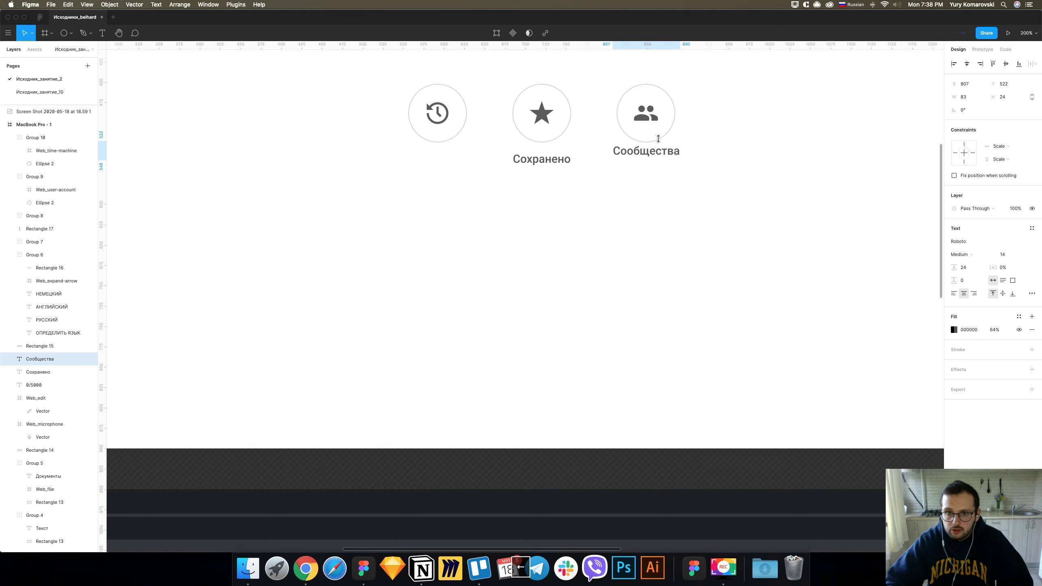
pyautogui.hotkey('shift', 'Down')
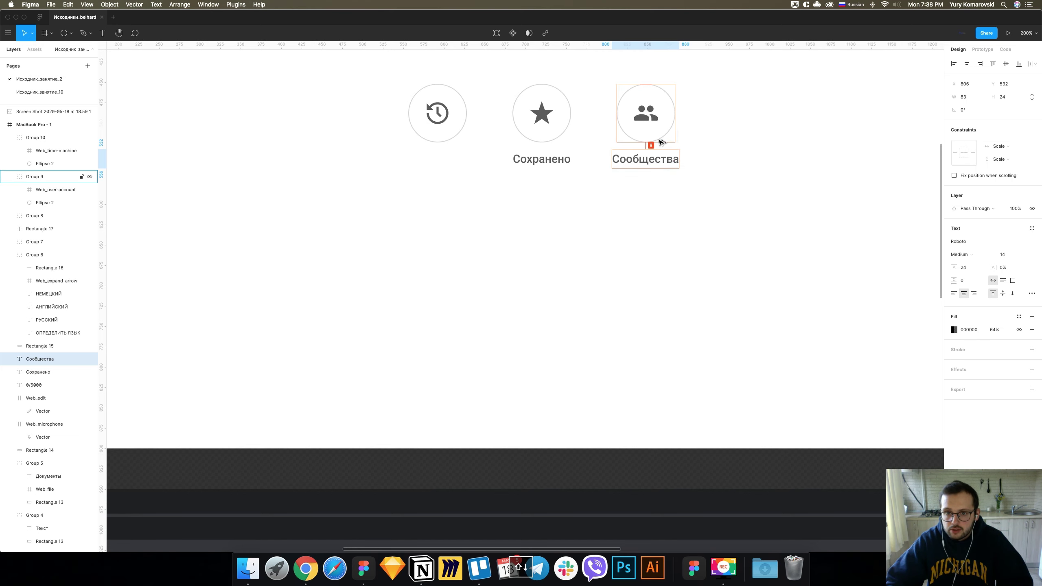
pyautogui.hscroll(1, 585, 147)
# Add an aligned История label under the history icon, then group all three buttons.
pyautogui.click(541, 159)
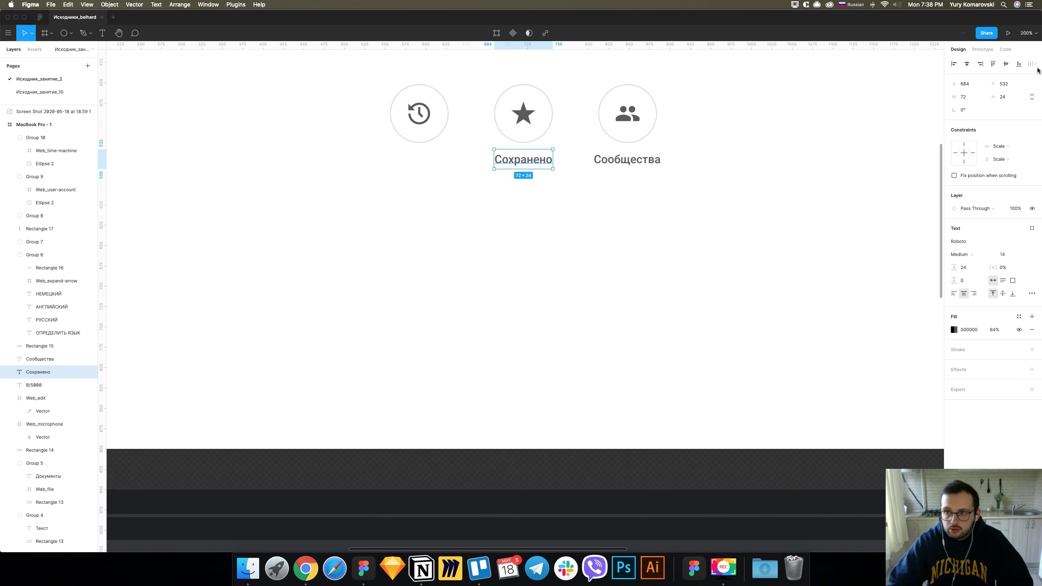
pyautogui.hotkey('ctrl', 'v')
pyautogui.moveTo(537, 163); pyautogui.dragTo(430, 161)
pyautogui.doubleClick(424, 156)
pyautogui.write('История')
pyautogui.press('Escape')
pyautogui.moveTo(414, 160); pyautogui.dragTo(421, 146)
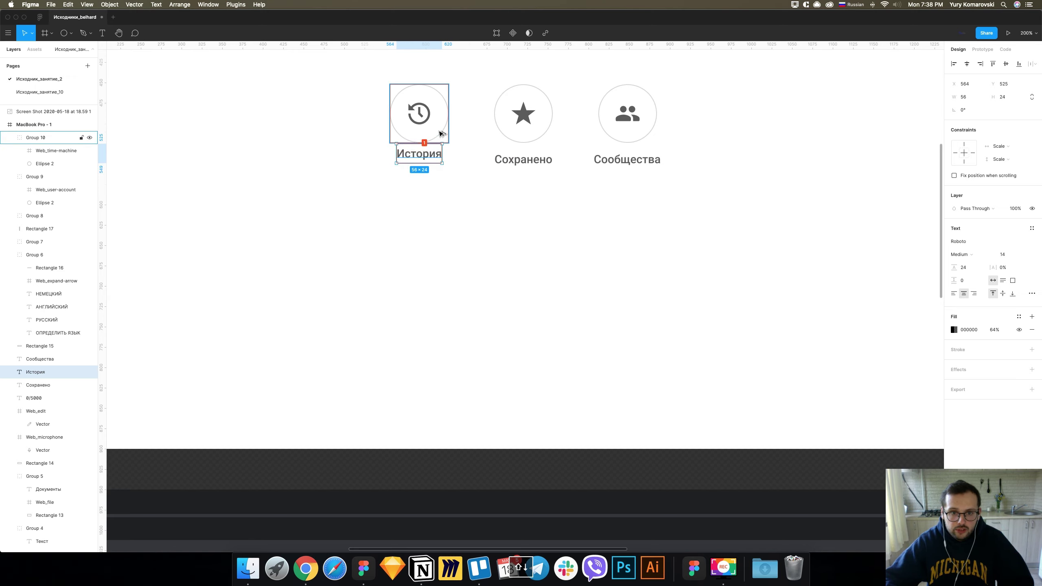
pyautogui.hotkey('shift', 'Down')
pyautogui.press('Down')
pyautogui.press('Down')
pyautogui.press('Down')
pyautogui.press('Down')
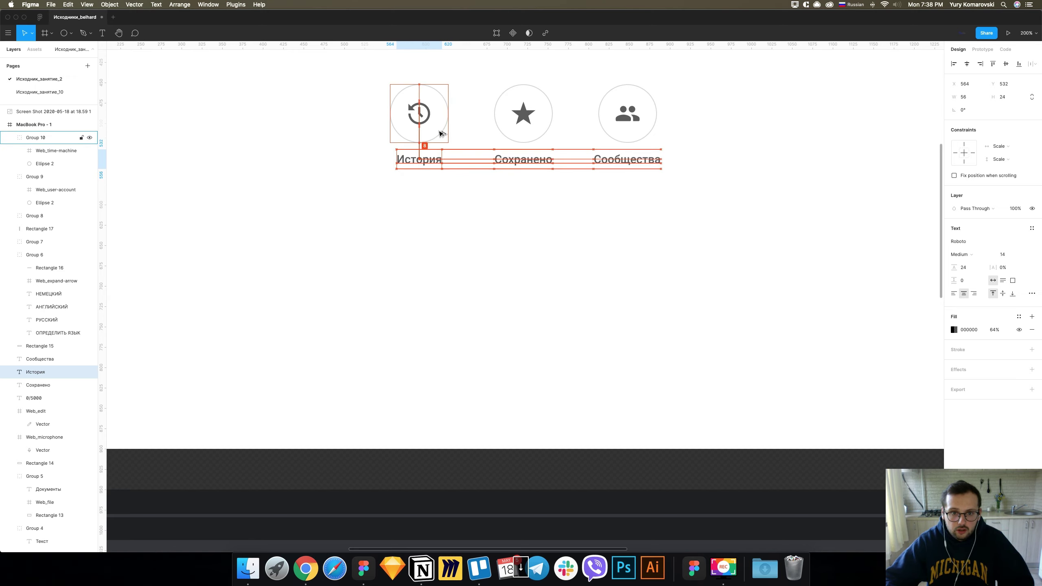
pyautogui.hotkey('shift', '1')
pyautogui.moveTo(603, 298); pyautogui.dragTo(476, 243)
pyautogui.press('super+g')
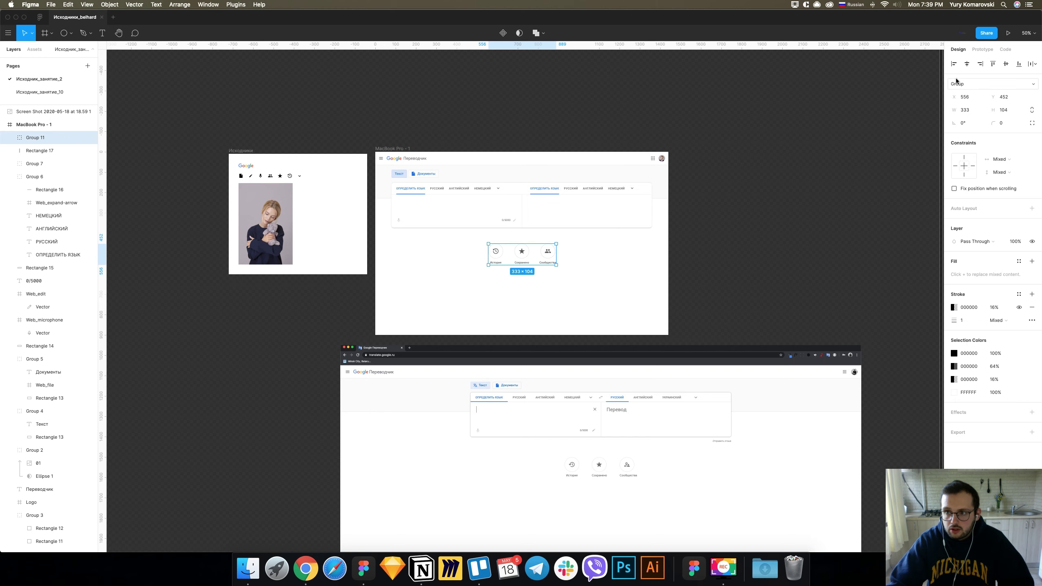
# Try centring the button group horizontally, then undo it and check the zoom.
pyautogui.click(967, 64)
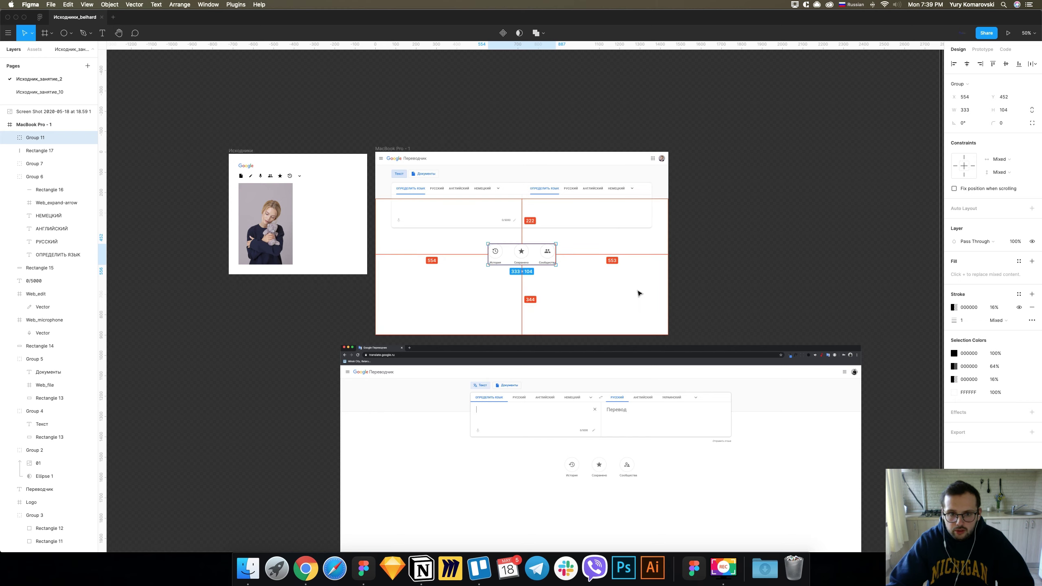
pyautogui.click(807, 254)
pyautogui.hotkey('ctrl', 'z')
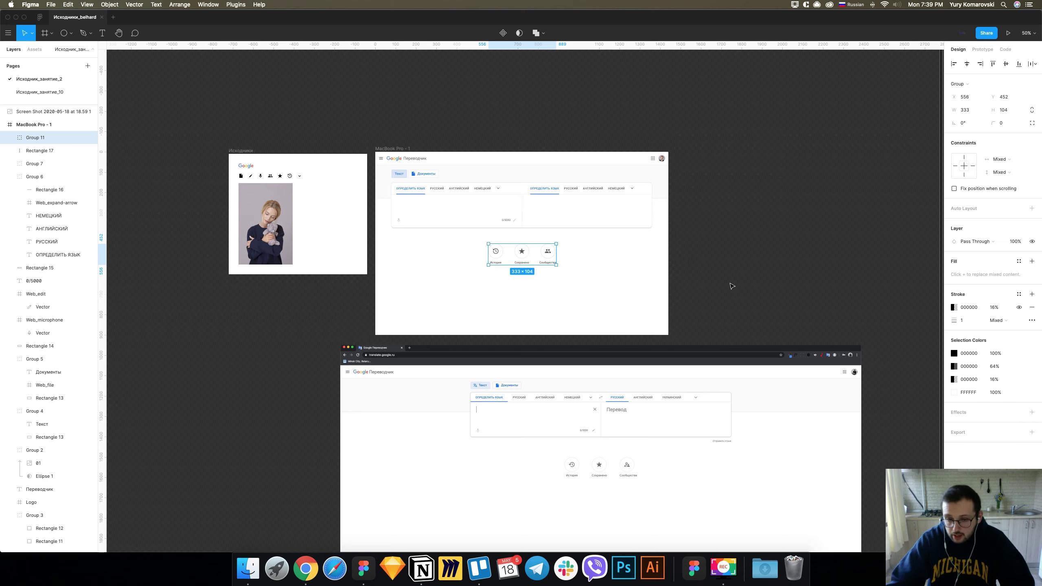
pyautogui.press('super+equal')
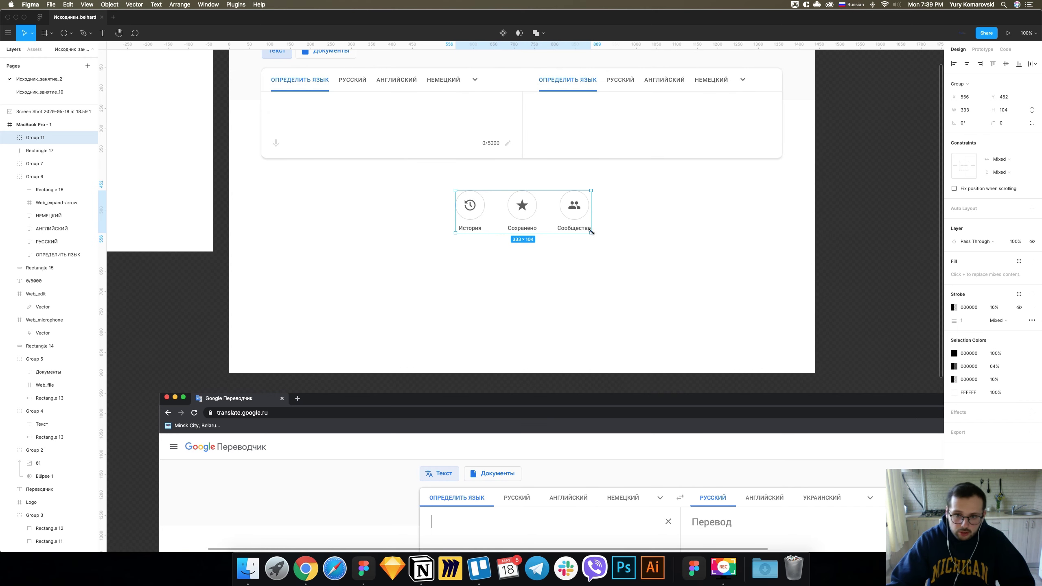
pyautogui.press('super+minus')
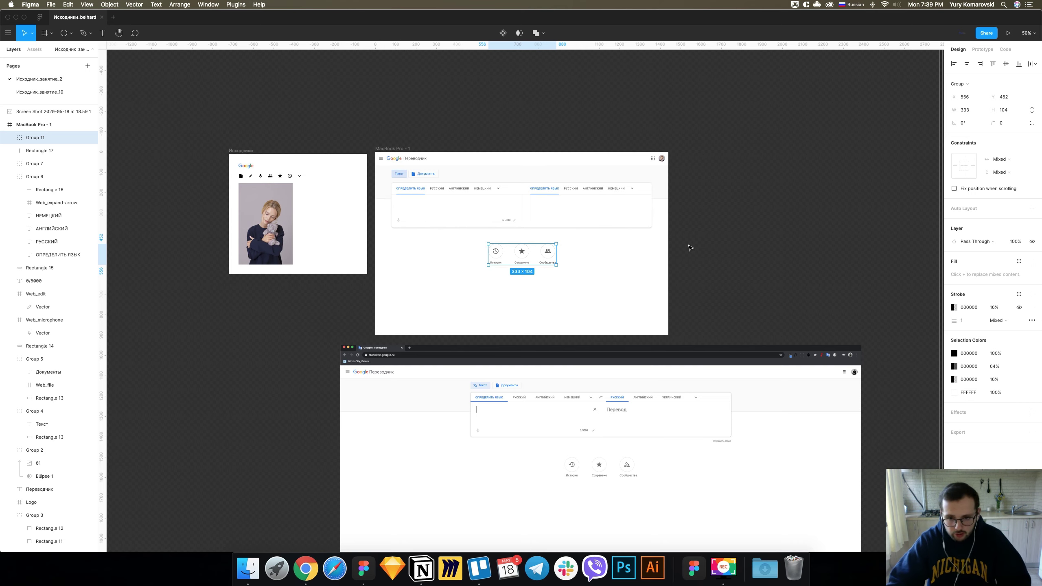
# Delete the reference Google Translate screenshot and nudge the mockup frame slightly.
pyautogui.click(677, 358)
pyautogui.press('Delete')
pyautogui.press('super+minus')
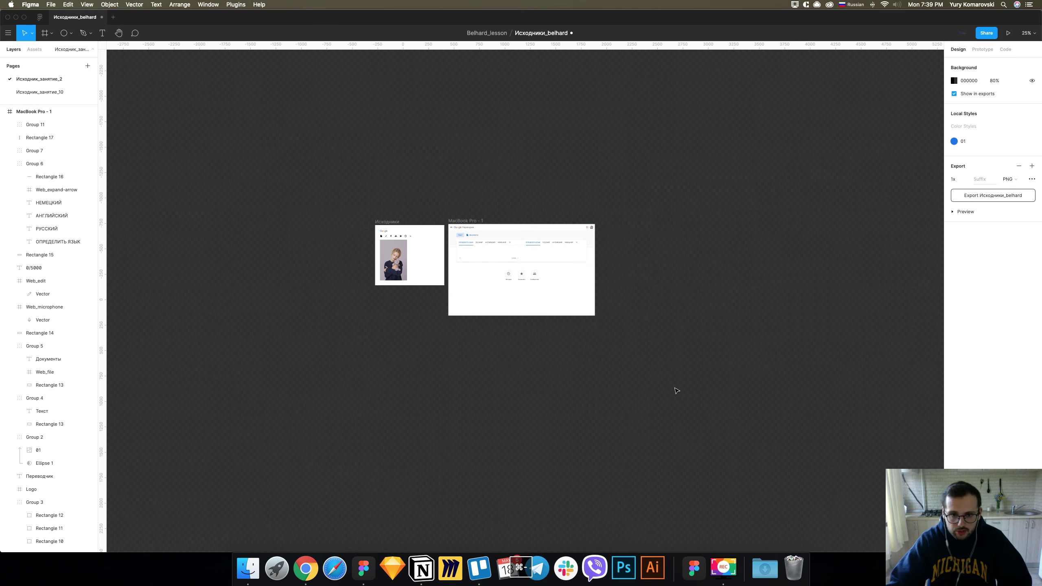
pyautogui.press('super+equal')
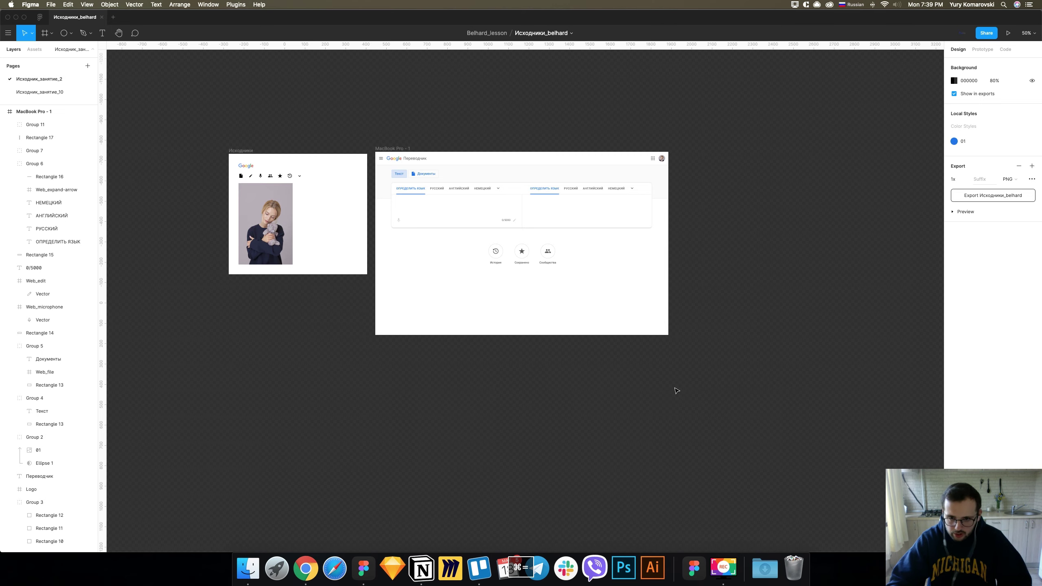
pyautogui.press('super+equal')
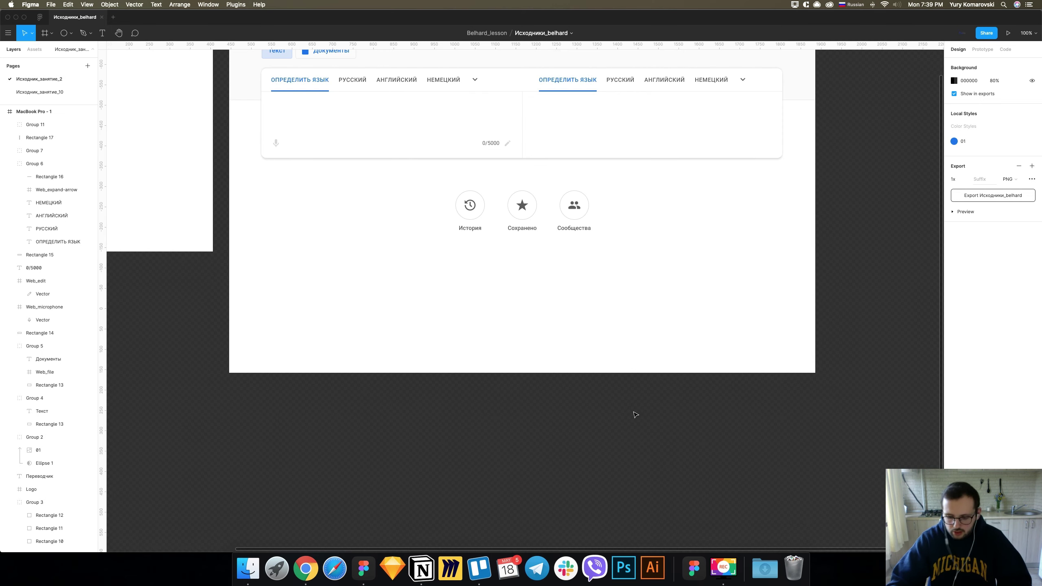
pyautogui.press('super+minus')
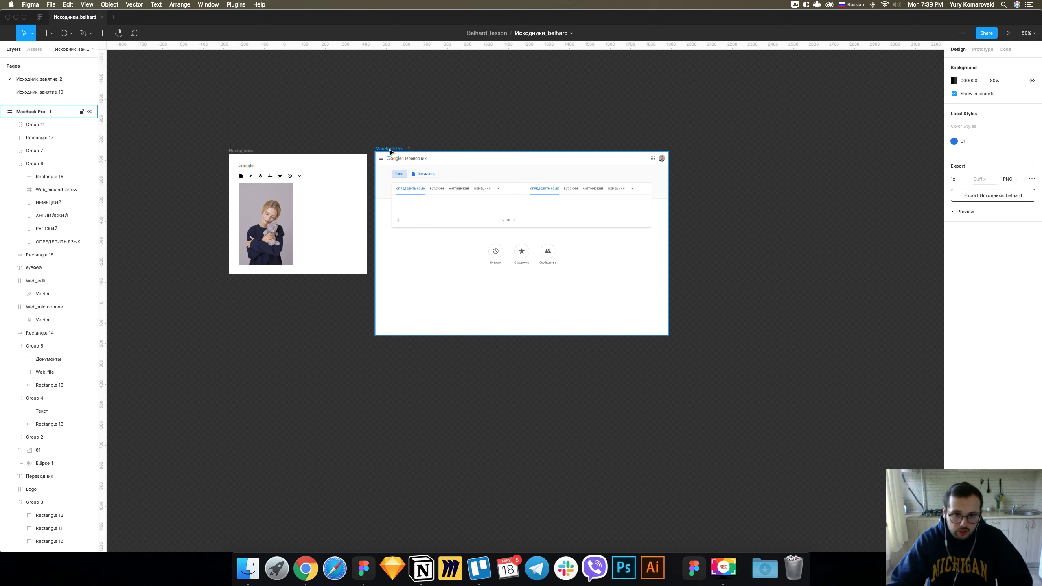
pyautogui.moveTo(389, 151); pyautogui.dragTo(394, 154)
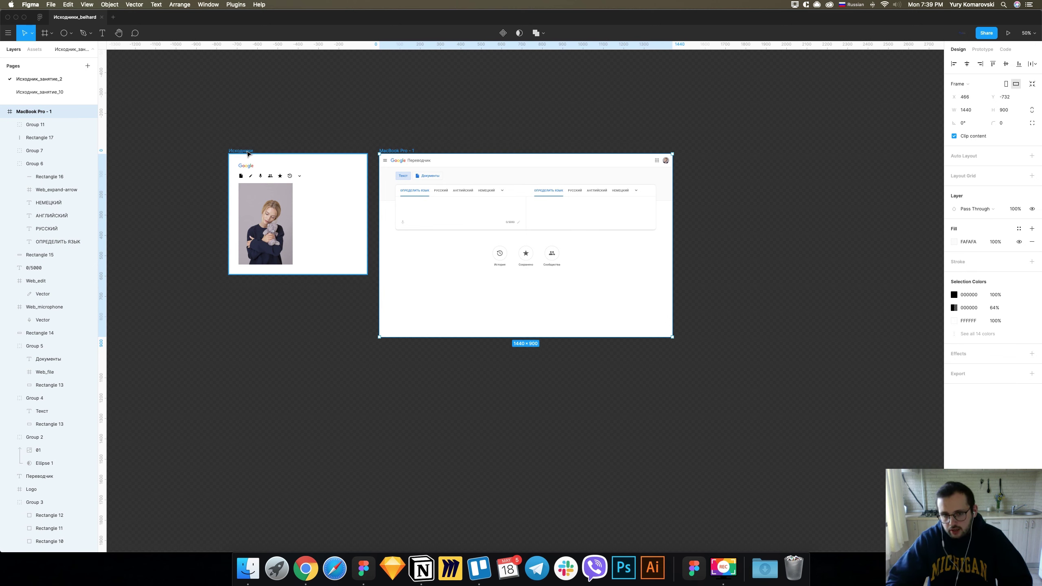
pyautogui.press('alt')
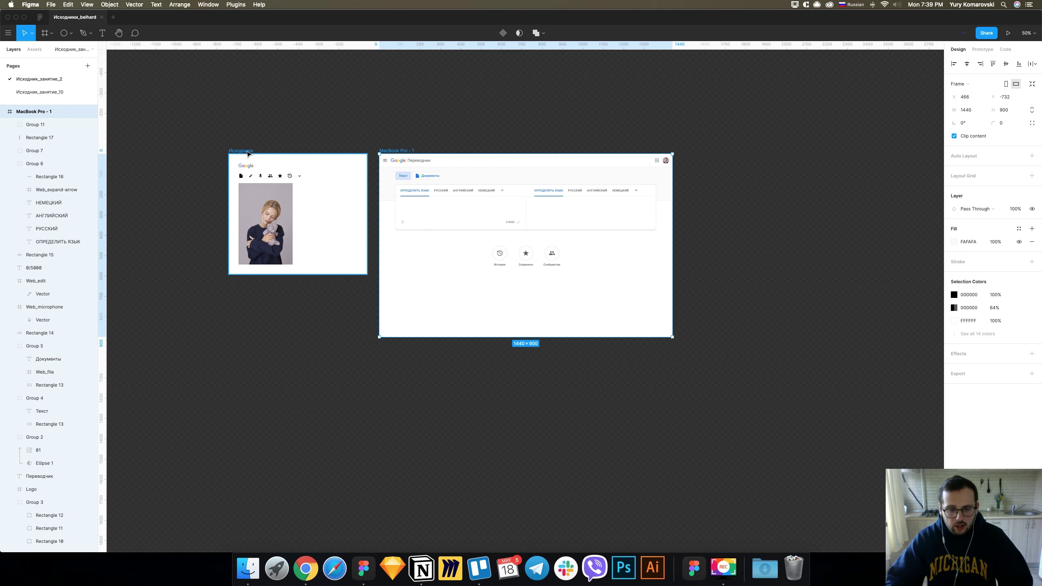
pyautogui.click(342, 95)
# Run the MacBook Pro - 1 frame as a prototype in a smaller, repositioned window.
pyautogui.click(404, 152)
pyautogui.click(1007, 33)
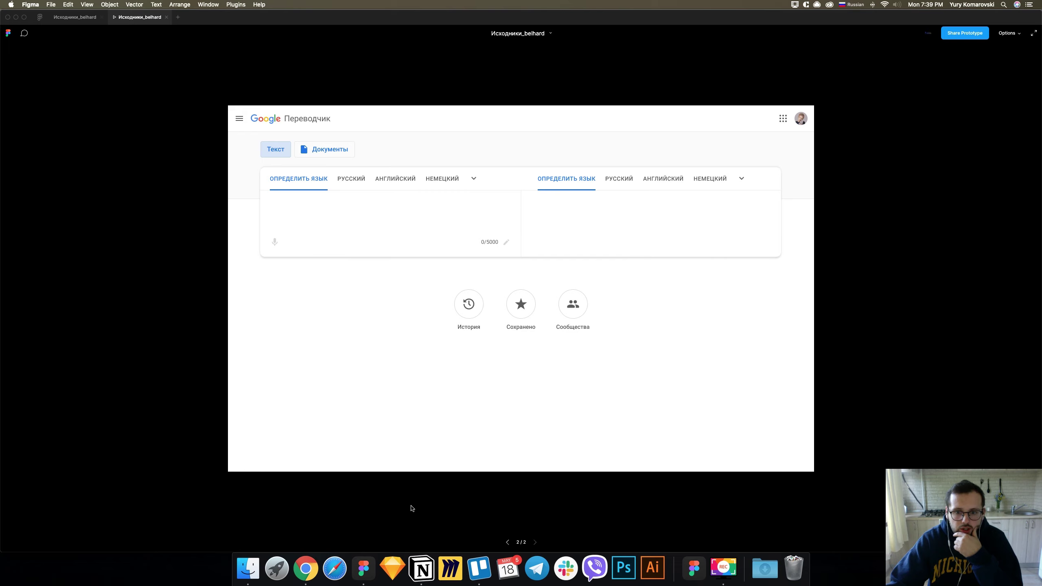
pyautogui.click(1039, 19)
pyautogui.moveTo(1004, 21)
pyautogui.mouseDown()
pyautogui.moveTo(922, 32)
pyautogui.moveTo(506, 33)
pyautogui.mouseUp()
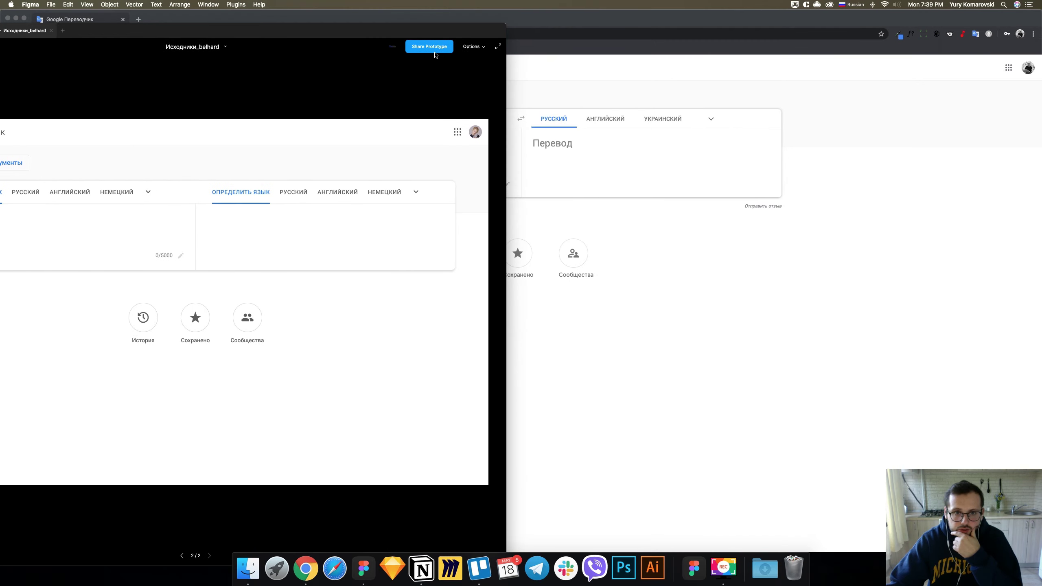
pyautogui.moveTo(416, 35); pyautogui.dragTo(809, 17)
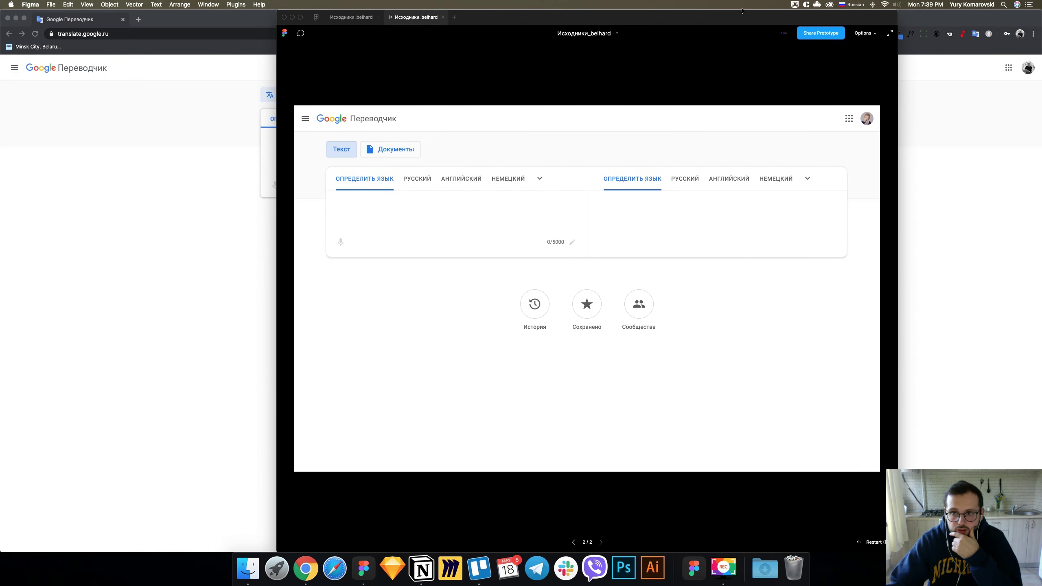
pyautogui.moveTo(742, 11); pyautogui.dragTo(740, 155)
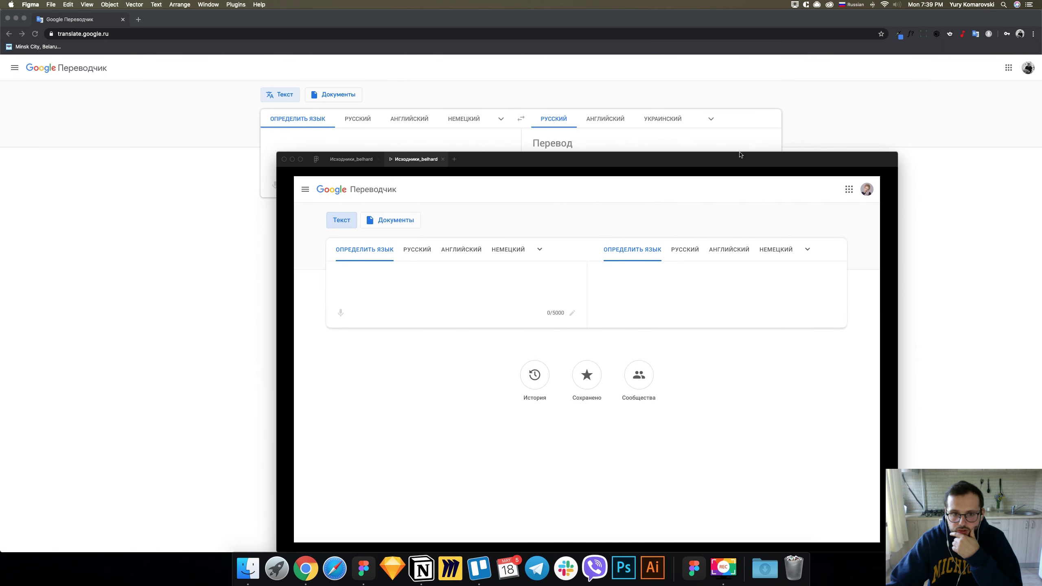
# Resize the Google Translate browser window and place the prototype window beside it.
pyautogui.moveTo(724, 159); pyautogui.dragTo(833, 96)
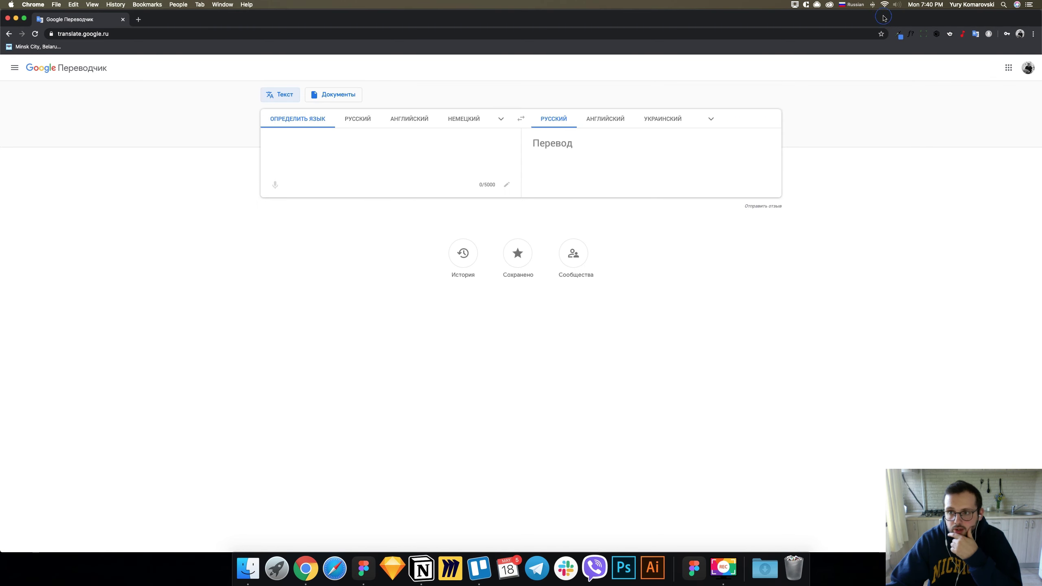
pyautogui.hotkey('ctrl', 'alt', 'u')
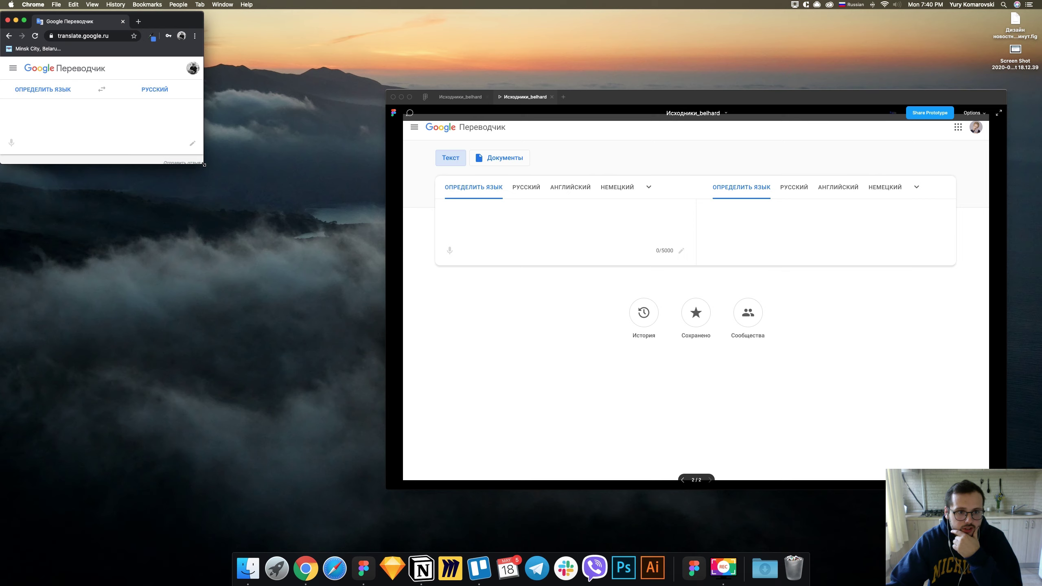
pyautogui.moveTo(204, 164); pyautogui.dragTo(563, 508)
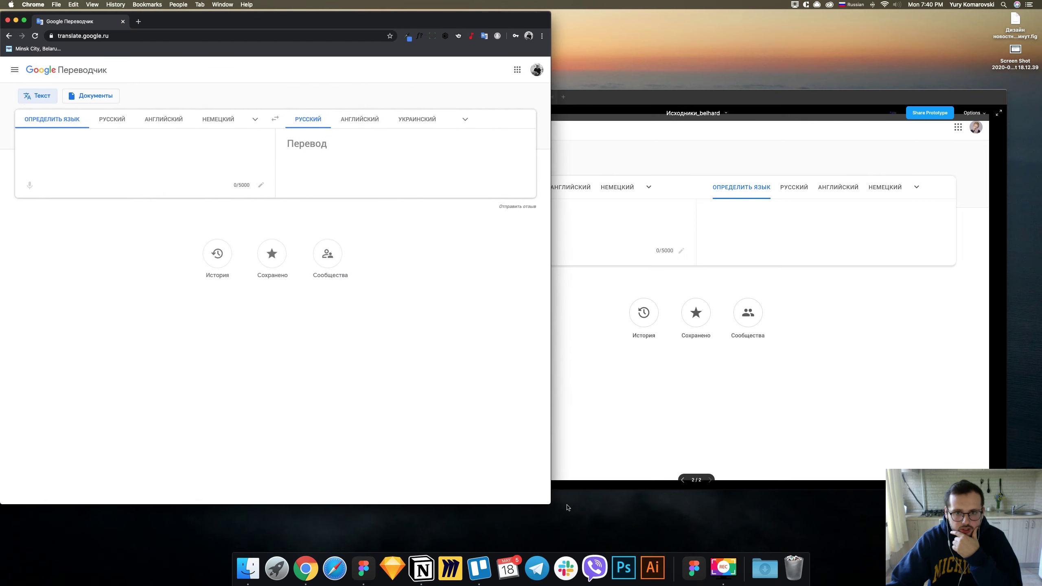
pyautogui.moveTo(618, 99)
pyautogui.mouseDown()
pyautogui.moveTo(687, 64)
pyautogui.moveTo(694, 30)
pyautogui.mouseUp()
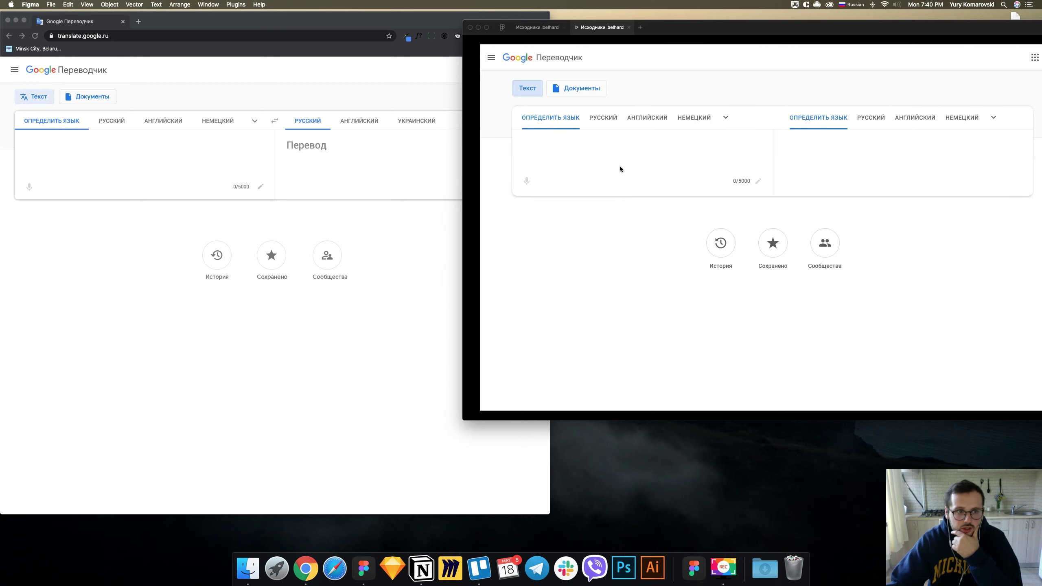
pyautogui.moveTo(726, 28); pyautogui.dragTo(727, 40)
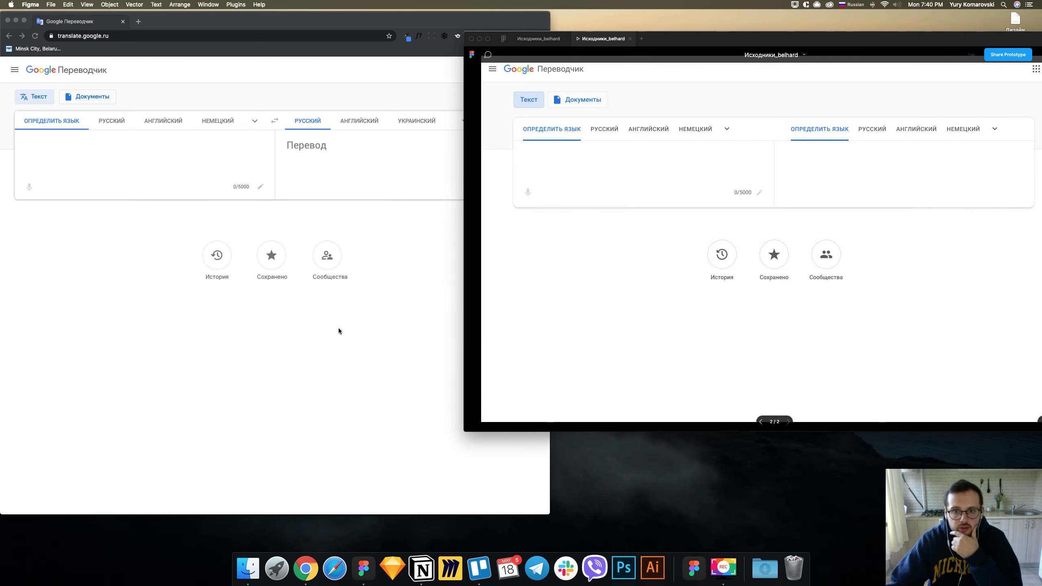